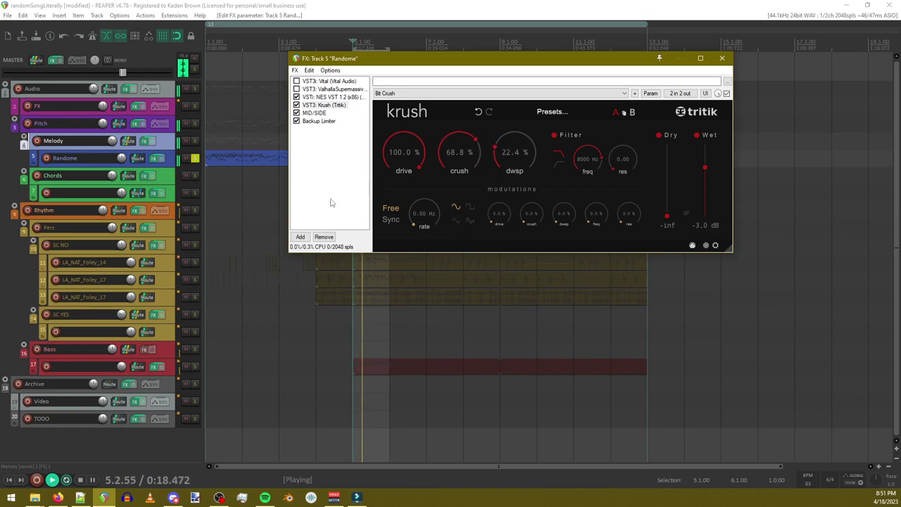
Step: Add MEqualizer to the Randome track's effect chain and place it directly after Krush
{"action": "left_click", "coordinate": [300, 238]}
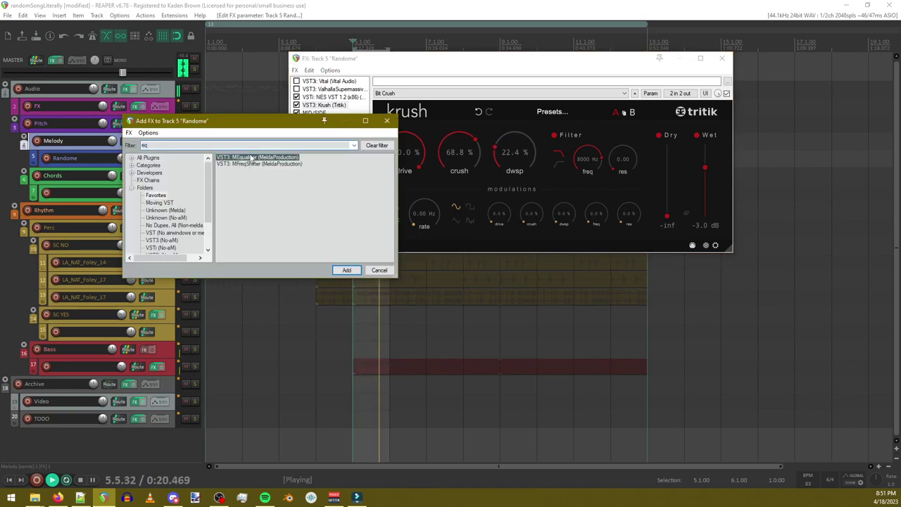
{"action": "double_click", "coordinate": [251, 158]}
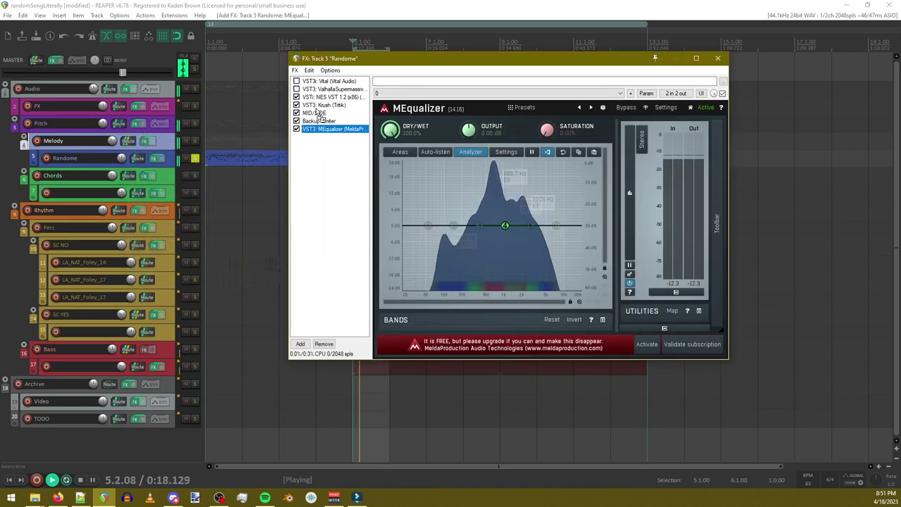
{"action": "left_click_drag", "start_coordinate": [319, 114], "coordinate": [319, 112]}
Step: Shape the MEqualizer curve with a narrow band 4 peak boosted about 24 dB and band 1 raised about 17 dB in the lows
{"action": "double_click", "coordinate": [505, 226]}
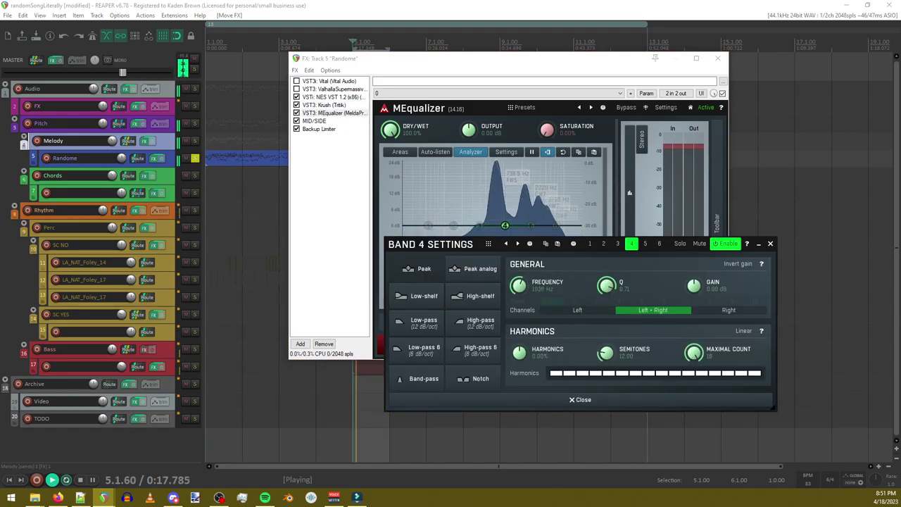
{"action": "left_click_drag", "start_coordinate": [684, 294], "coordinate": [696, 294]}
{"action": "left_click_drag", "start_coordinate": [597, 292], "coordinate": [573, 257]}
{"action": "mouse_move", "coordinate": [519, 180]}
{"action": "left_mouse_down"}
{"action": "mouse_move", "coordinate": [541, 179]}
{"action": "mouse_move", "coordinate": [527, 176]}
{"action": "mouse_move", "coordinate": [532, 267]}
{"action": "mouse_move", "coordinate": [523, 172]}
{"action": "left_mouse_up"}
{"action": "left_click_drag", "start_coordinate": [429, 225], "coordinate": [432, 184]}
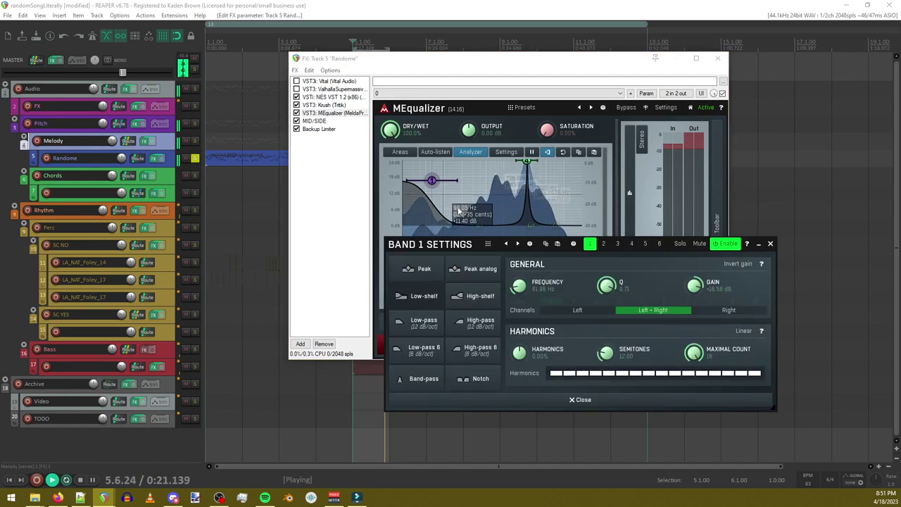
{"action": "left_click", "coordinate": [770, 244]}
Step: Paste six copies of the boosted MEqualizer directly after the original
{"action": "left_click", "coordinate": [321, 113]}
{"action": "key", "text": "ctrl+c"}
{"action": "key", "text": "ctrl+v"}
{"action": "key", "text": "ctrl+v"}
{"action": "key", "text": "ctrl+v"}
{"action": "key", "text": "ctrl+v"}
{"action": "key", "text": "ctrl+v"}
{"action": "key", "text": "ctrl+v"}
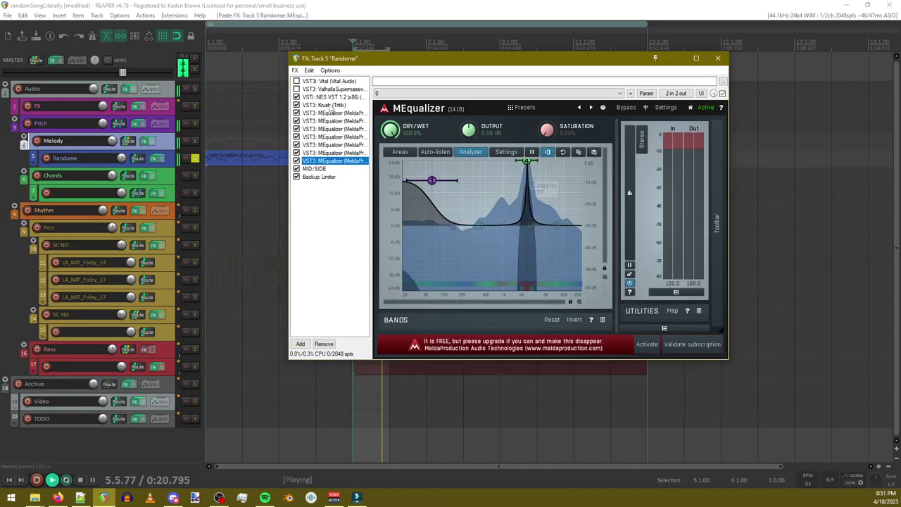
Step: Paste three copies of Krush and place two of them just before the last MEqualizer
{"action": "left_click", "coordinate": [328, 106]}
{"action": "key", "text": "ctrl+c"}
{"action": "key", "text": "ctrl+v"}
{"action": "key", "text": "ctrl+v"}
{"action": "key", "text": "ctrl+v"}
{"action": "left_click_drag", "start_coordinate": [330, 131], "coordinate": [340, 151]}
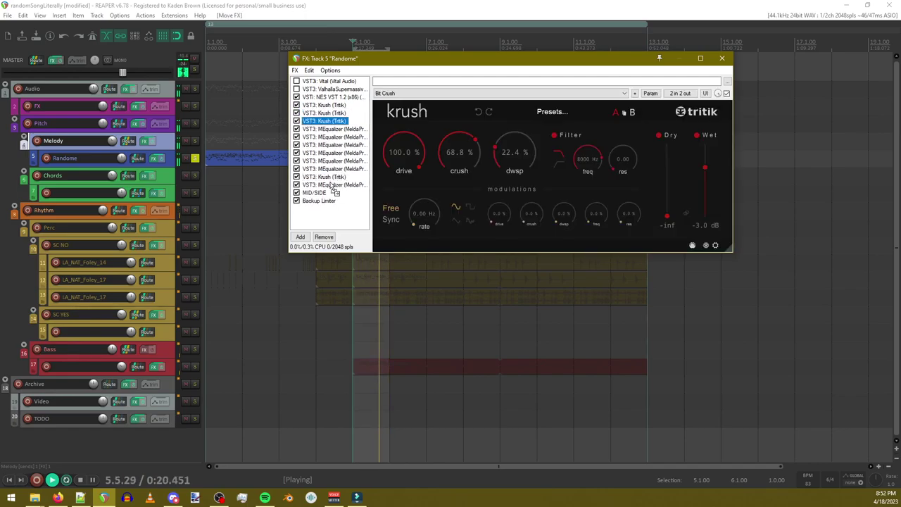
{"action": "left_click_drag", "start_coordinate": [334, 181], "coordinate": [350, 173]}
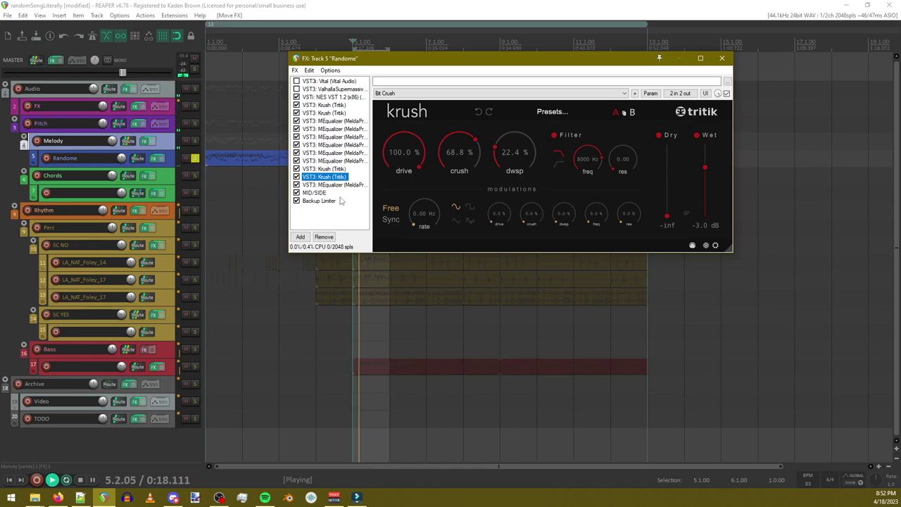
Step: Paste one more Krush copy and position it after the last MEqualizer, ahead of MID/SIDE
{"action": "left_click", "coordinate": [341, 201]}
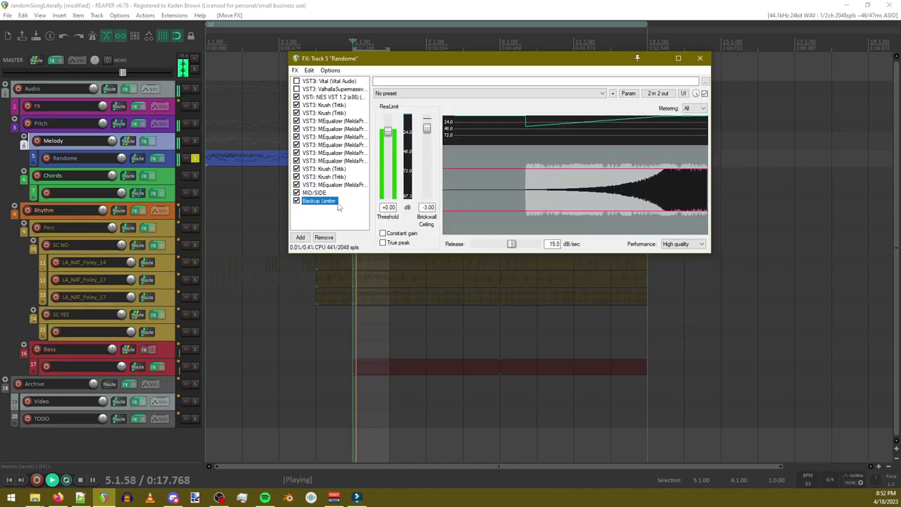
{"action": "left_click", "coordinate": [331, 177]}
{"action": "key", "text": "ctrl+v"}
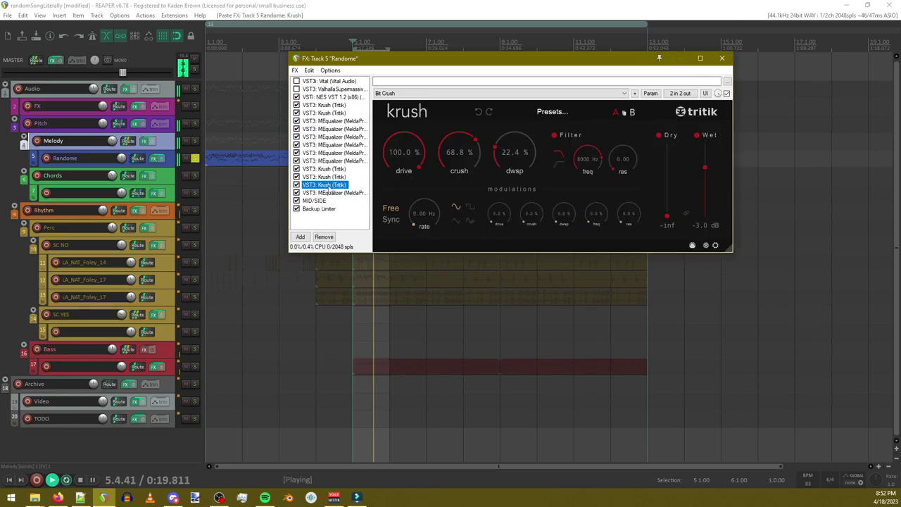
{"action": "left_click_drag", "start_coordinate": [328, 195], "coordinate": [327, 192]}
Step: Paste five copies of the last MEqualizer directly before the final Krush
{"action": "left_click", "coordinate": [328, 185]}
{"action": "key", "text": "ctrl+c"}
{"action": "key", "text": "ctrl+v"}
{"action": "key", "text": "ctrl+v"}
{"action": "key", "text": "ctrl+v"}
{"action": "key", "text": "ctrl+v"}
{"action": "key", "text": "ctrl+v"}
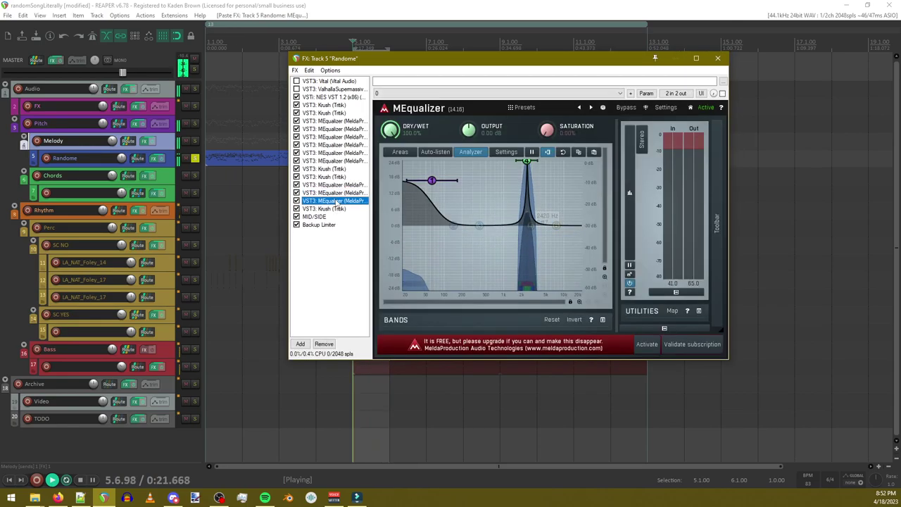
Step: Add MFreqShifter after the final Krush, with feedback at about 72% and delay at about 108 ms
{"action": "double_click", "coordinate": [345, 259]}
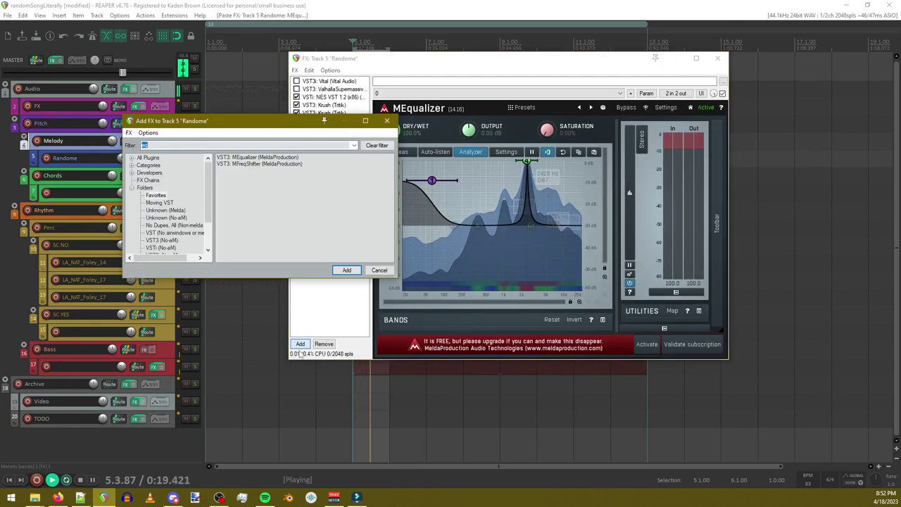
{"action": "double_click", "coordinate": [259, 164]}
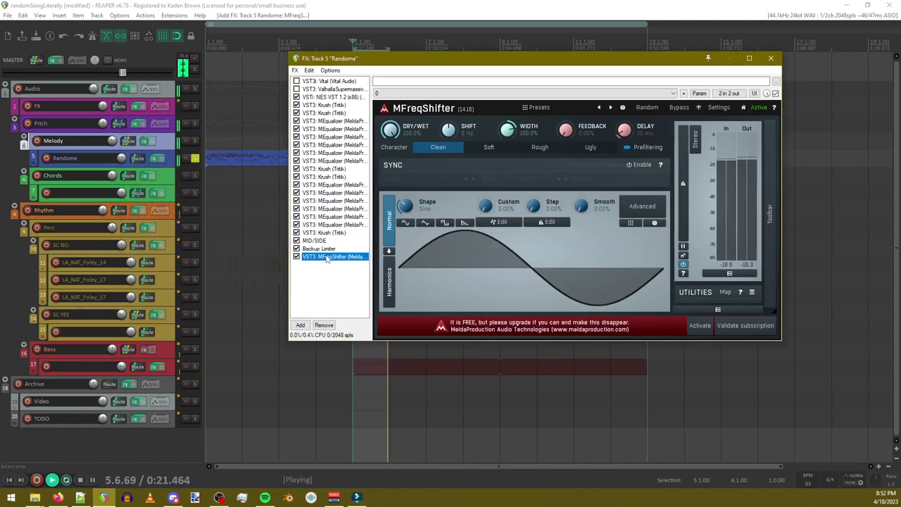
{"action": "left_click_drag", "start_coordinate": [317, 244], "coordinate": [317, 241]}
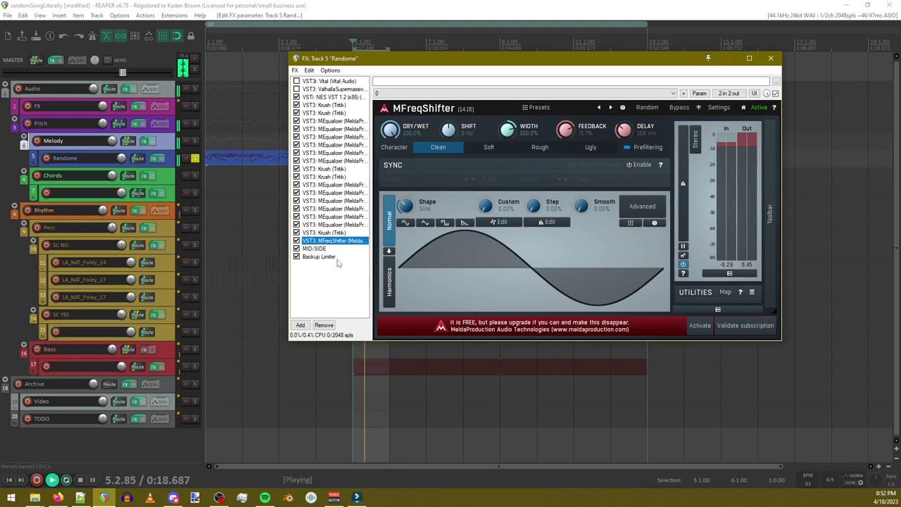
Step: Stack twelve copies of MFreqShifter before MID/SIDE, setting the last one's shift to about 1106 Hz and dry/wet mix to about 58%
{"action": "key", "text": "ctrl+v"}
{"action": "key", "text": "ctrl+v"}
{"action": "key", "text": "ctrl+v"}
{"action": "key", "text": "ctrl+v"}
{"action": "key", "text": "ctrl+v"}
{"action": "key", "text": "ctrl+v"}
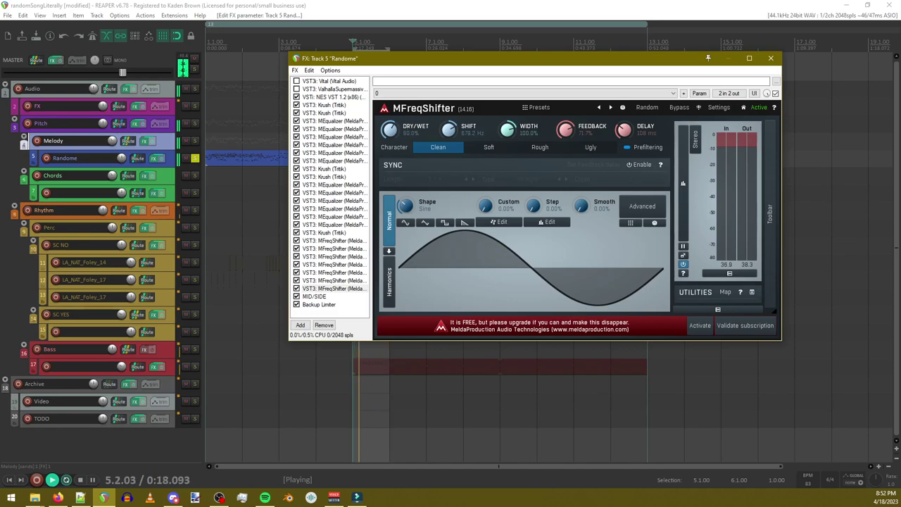
{"action": "key", "text": "ctrl+v"}
{"action": "key", "text": "ctrl+v"}
{"action": "key", "text": "ctrl+v"}
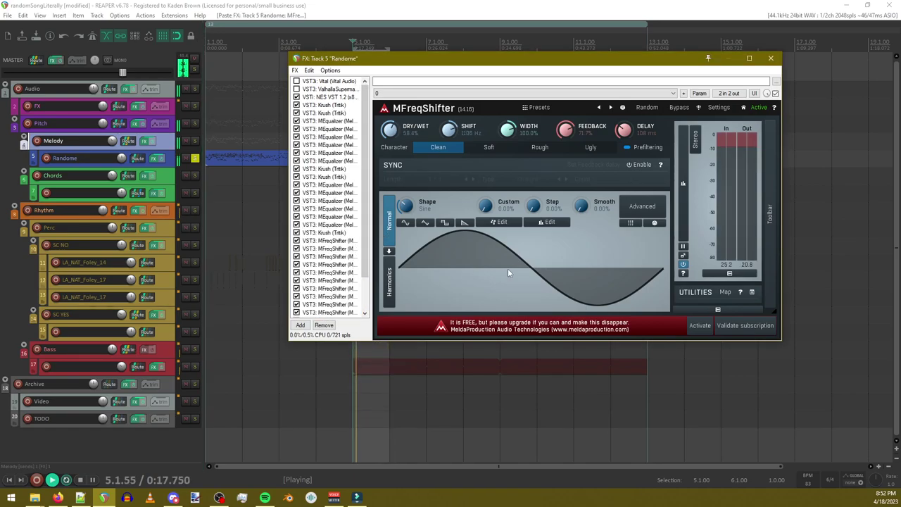
Step: Paste two copies of the Krush above the MFreqShifter stack and move one of them to just after the stack
{"action": "scroll", "coordinate": [353, 246], "scroll_direction": "down", "scroll_amount": 2}
{"action": "left_click", "coordinate": [339, 297]}
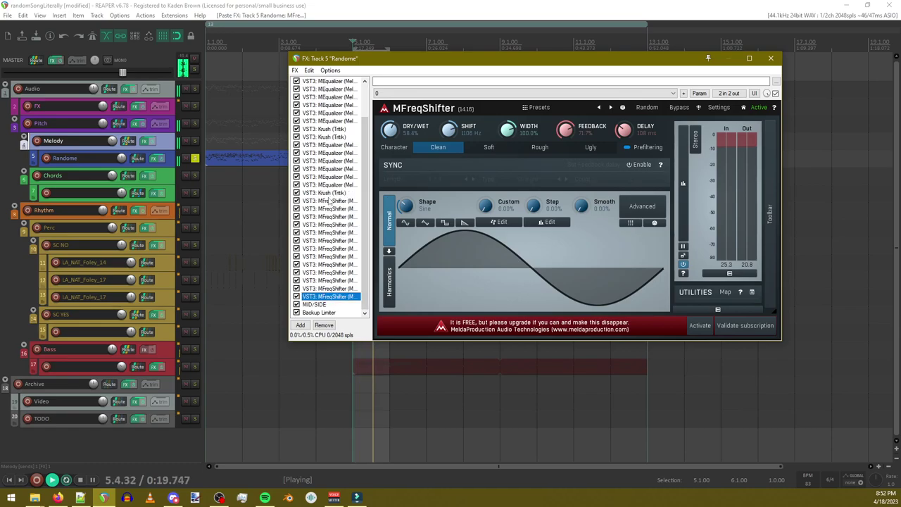
{"action": "key", "text": "ctrl+v"}
{"action": "key", "text": "ctrl+v"}
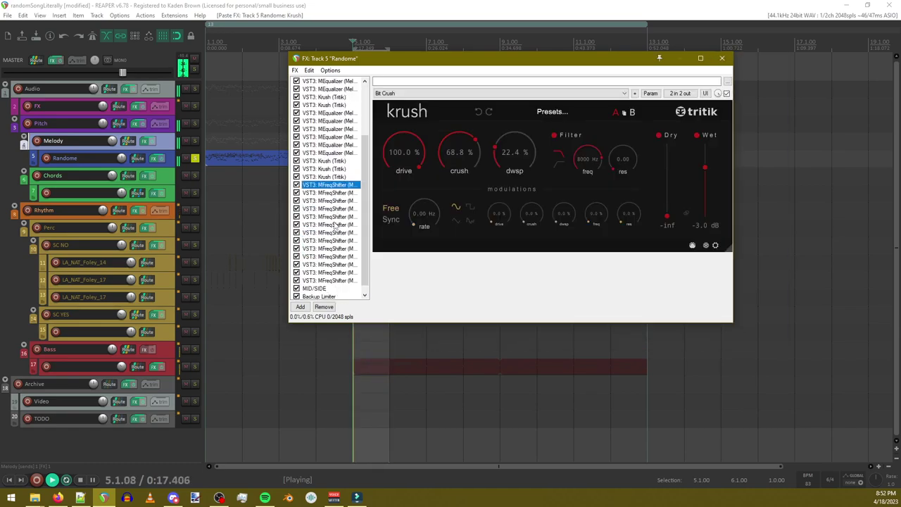
{"action": "left_click", "coordinate": [327, 202]}
{"action": "left_click_drag", "start_coordinate": [337, 307], "coordinate": [338, 303]}
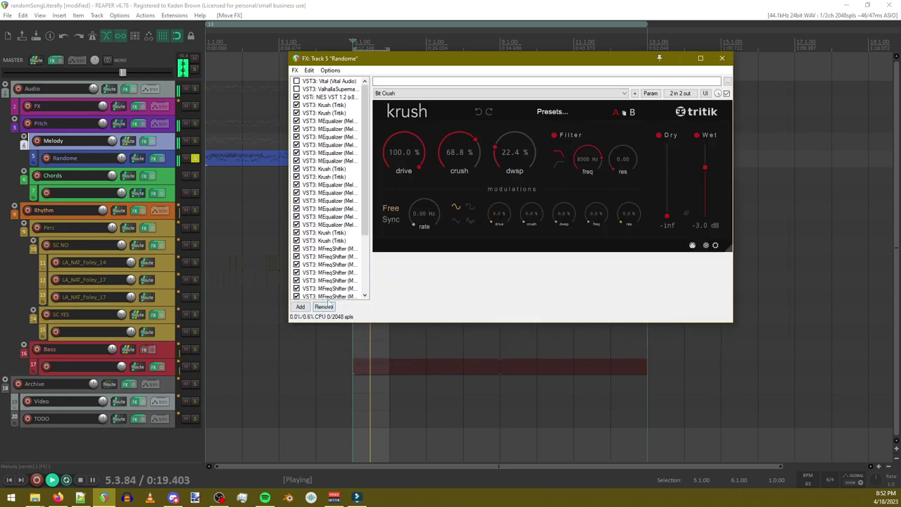
Step: Add the Ruina distortion to the chain and place it at the end, after Backup Limiter
{"action": "left_click", "coordinate": [300, 307]}
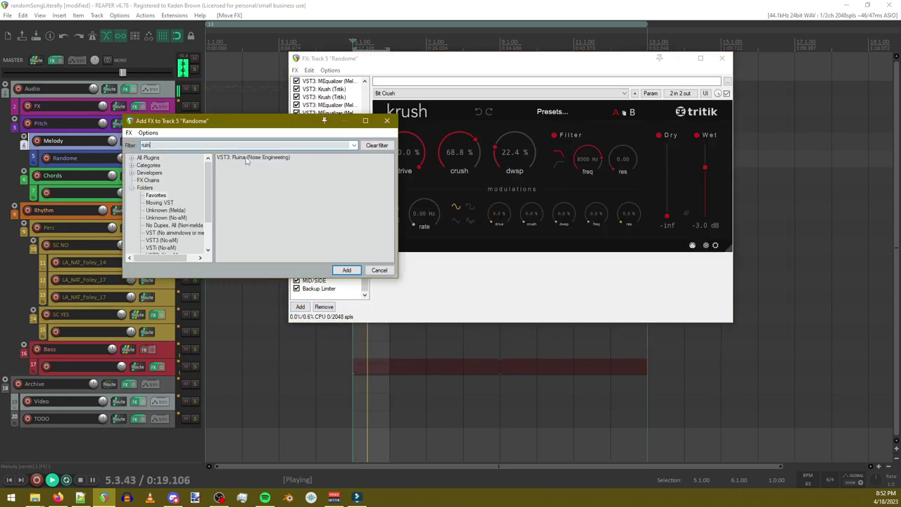
{"action": "double_click", "coordinate": [247, 158]}
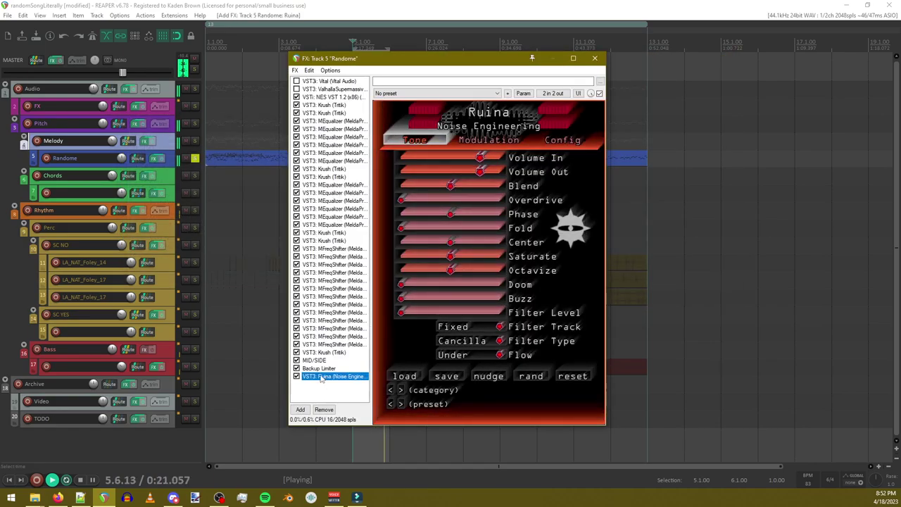
{"action": "left_click_drag", "start_coordinate": [322, 379], "coordinate": [330, 358]}
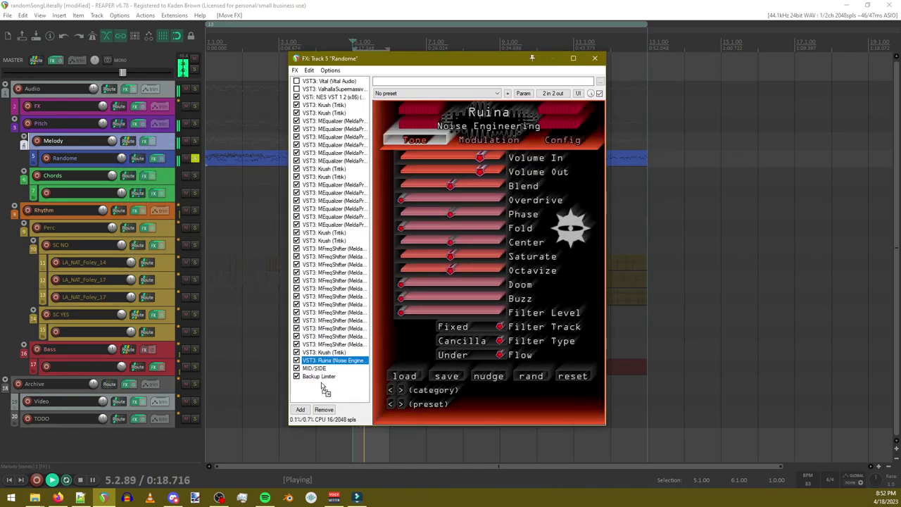
{"action": "left_click_drag", "start_coordinate": [324, 390], "coordinate": [333, 380]}
Step: Place a copy of Backup Limiter after Ruina and set the copy's threshold to -47.60 dB
{"action": "left_click", "coordinate": [321, 370]}
{"action": "key", "text": "ctrl+c"}
{"action": "key", "text": "ctrl+v"}
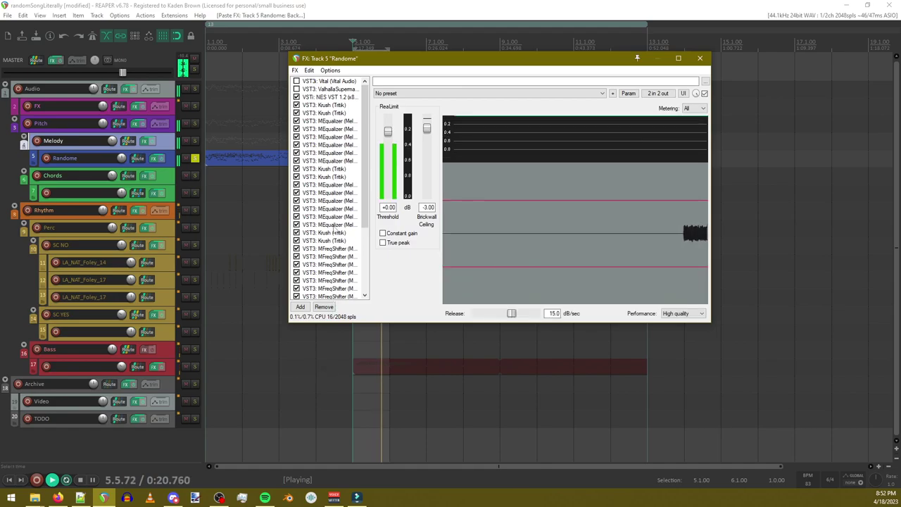
{"action": "scroll", "coordinate": [334, 230], "scroll_direction": "down", "scroll_amount": 4}
{"action": "left_click_drag", "start_coordinate": [324, 295], "coordinate": [345, 298]}
{"action": "left_click_drag", "start_coordinate": [388, 132], "coordinate": [389, 183]}
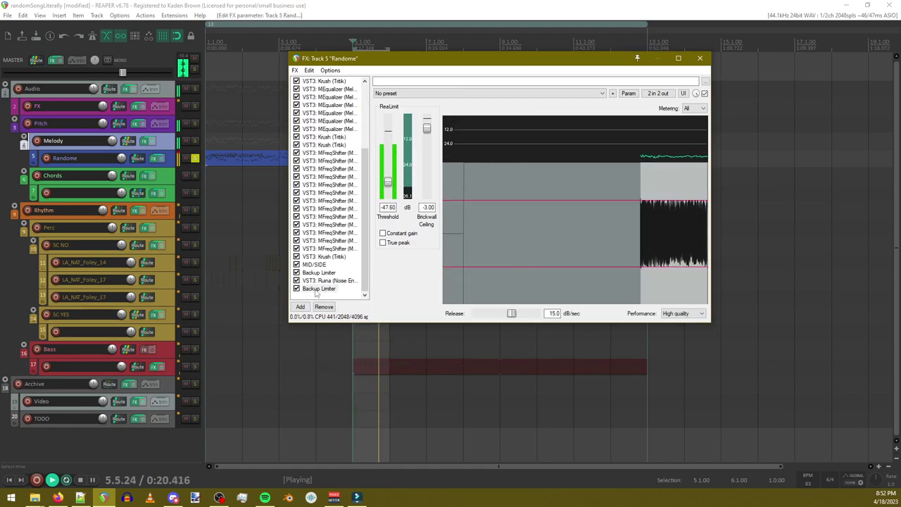
Step: Set the last limiter's brickwall ceiling to +0.00 dB and paste five copies of it at the end of the chain
{"action": "key", "text": "ctrl+v"}
{"action": "key", "text": "ctrl+v"}
{"action": "key", "text": "ctrl+v"}
{"action": "key", "text": "ctrl+v"}
{"action": "key", "text": "ctrl+v"}
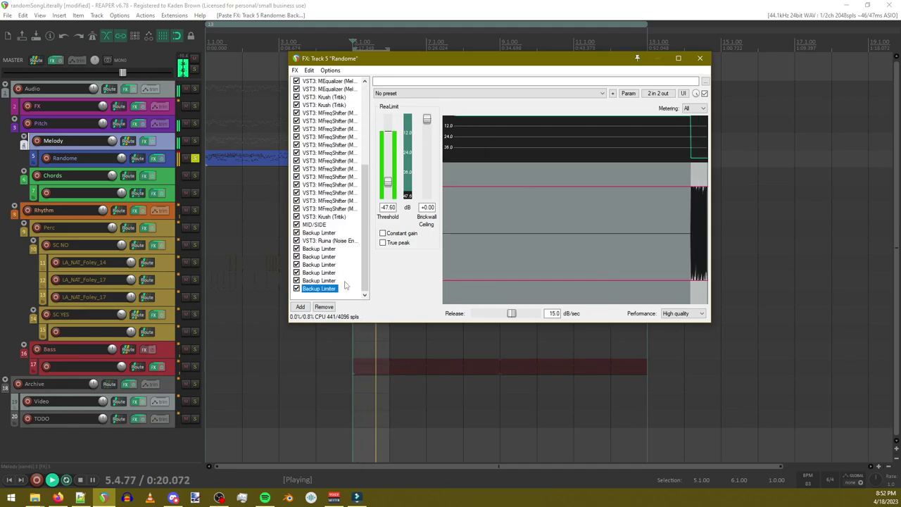
Step: Paste a copy of Ruina and place it just before the last Backup Limiter
{"action": "left_click", "coordinate": [322, 241]}
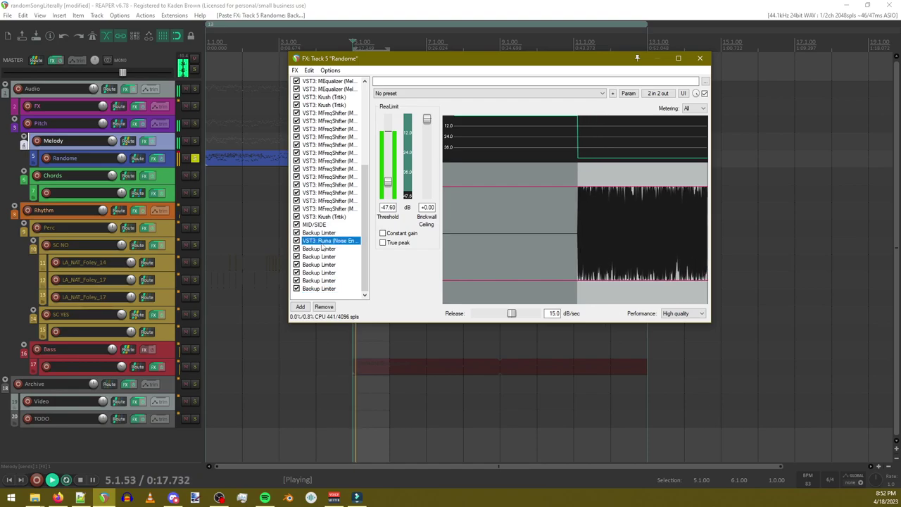
{"action": "key", "text": "ctrl+c"}
{"action": "key", "text": "ctrl+v"}
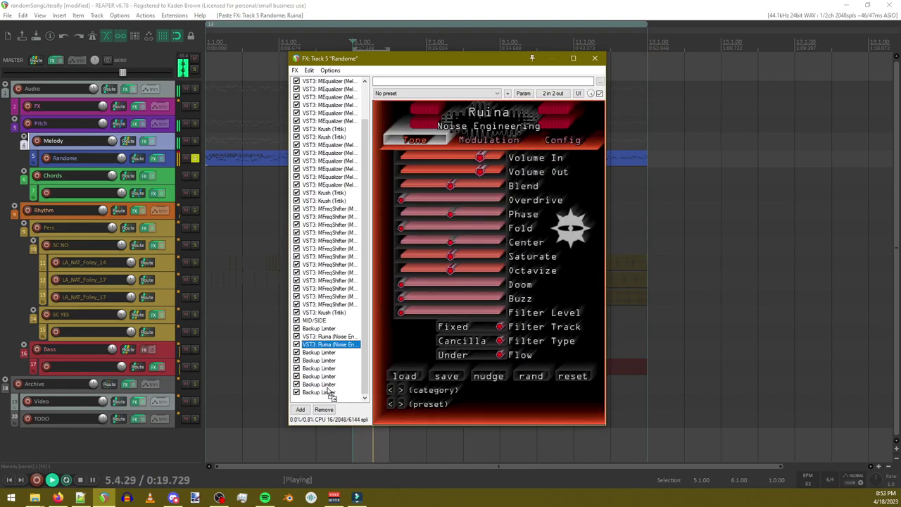
{"action": "left_click_drag", "start_coordinate": [328, 388], "coordinate": [328, 389]}
Step: Raise Overdrive, Center, Saturate and Doom to maximum on the copied Ruina, and increase Fold and Buzz to intermediate levels
{"action": "scroll", "coordinate": [533, 57], "scroll_direction": "down", "scroll_amount": 2}
{"action": "scroll", "coordinate": [534, 57], "scroll_direction": "up", "scroll_amount": 1}
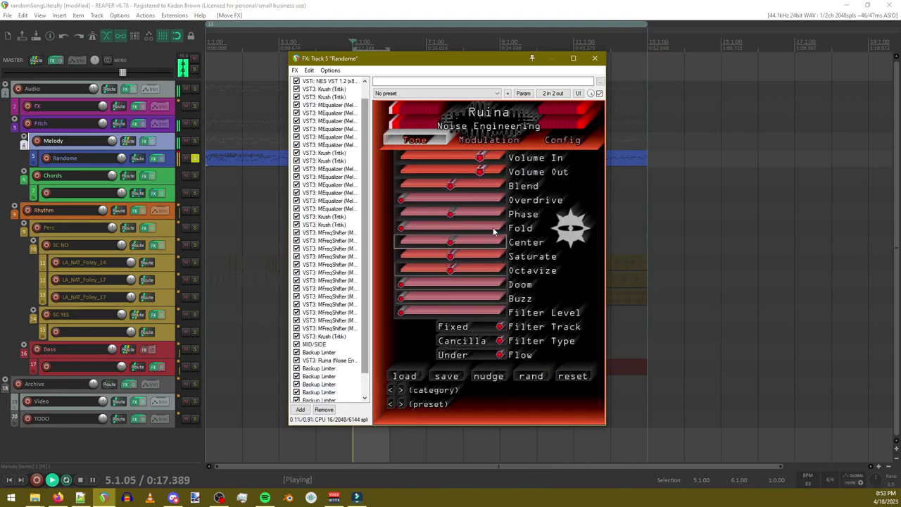
{"action": "left_click_drag", "start_coordinate": [440, 203], "coordinate": [527, 202]}
{"action": "left_click_drag", "start_coordinate": [481, 231], "coordinate": [505, 259]}
{"action": "left_click_drag", "start_coordinate": [456, 288], "coordinate": [479, 307]}
{"action": "left_click_drag", "start_coordinate": [489, 287], "coordinate": [506, 287]}
Step: Paste thirteen copies of the second Ruina directly before the last Backup Limiter
{"action": "scroll", "coordinate": [326, 393], "scroll_direction": "down", "scroll_amount": 1}
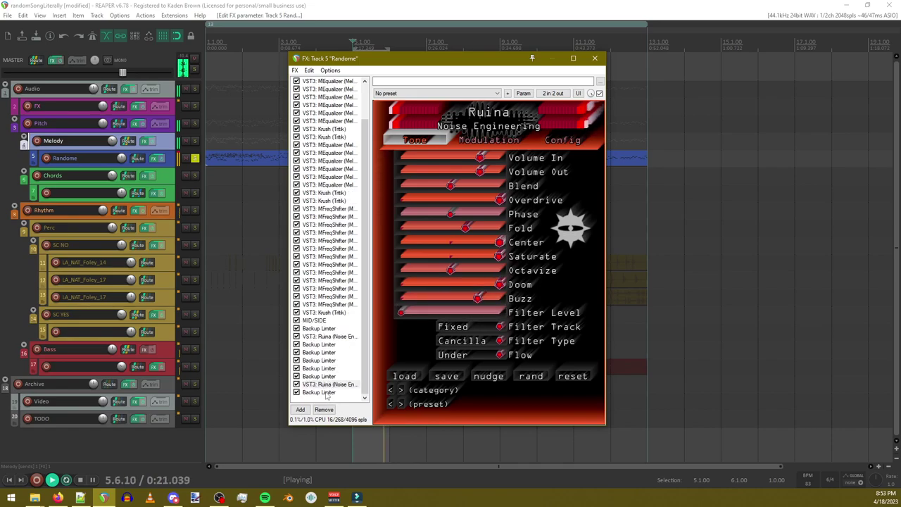
{"action": "key", "text": "ctrl+v"}
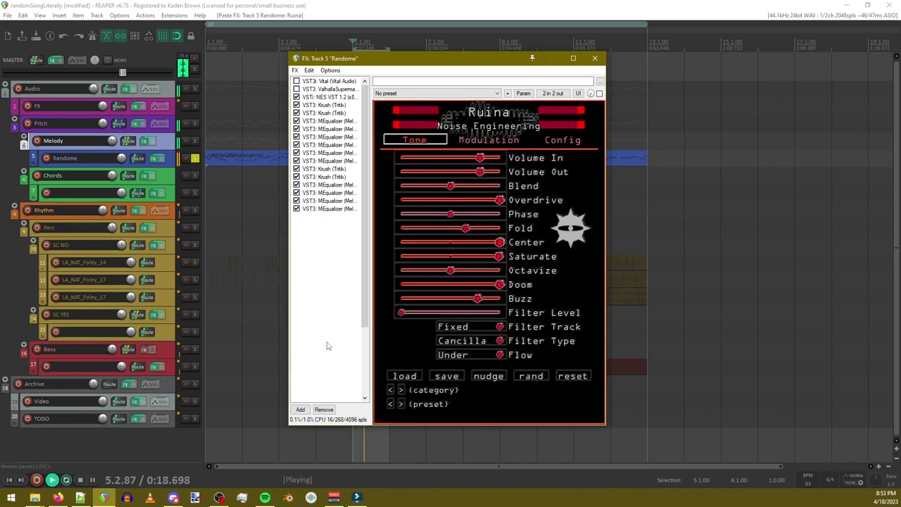
{"action": "scroll", "coordinate": [324, 389], "scroll_direction": "down", "scroll_amount": 3}
{"action": "key", "text": "ctrl+v"}
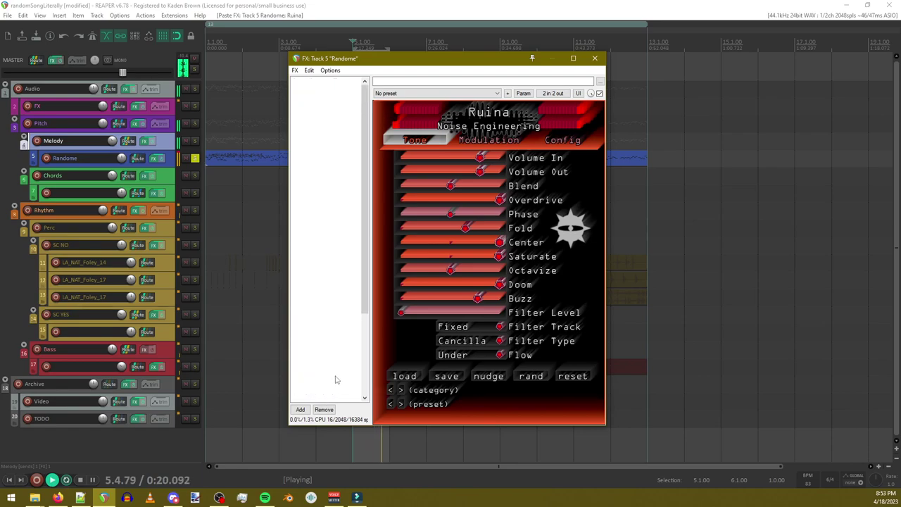
{"action": "scroll", "coordinate": [334, 353], "scroll_direction": "down", "scroll_amount": 6}
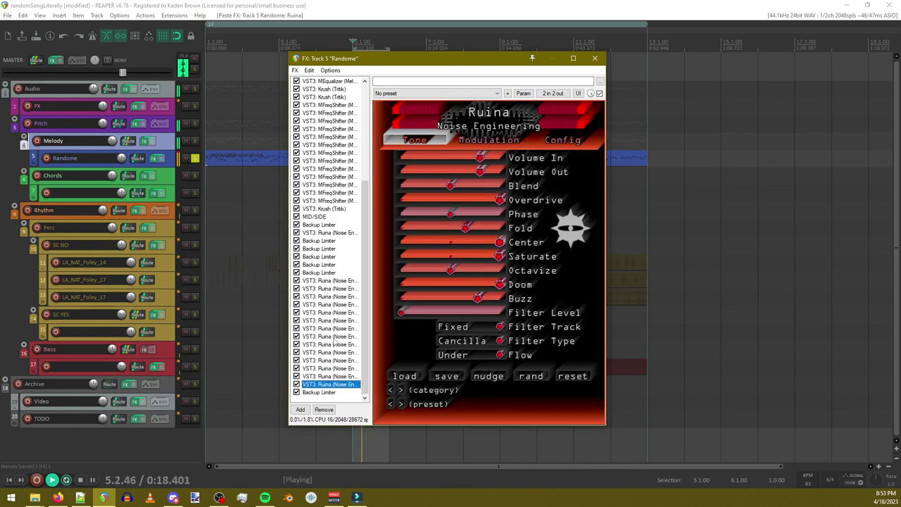
Step: Place a copy of the limiter from above the Ruina stack after the stack and set its threshold to -60.00 dB
{"action": "left_click", "coordinate": [320, 273]}
{"action": "left_click_drag", "start_coordinate": [320, 171], "coordinate": [334, 282]}
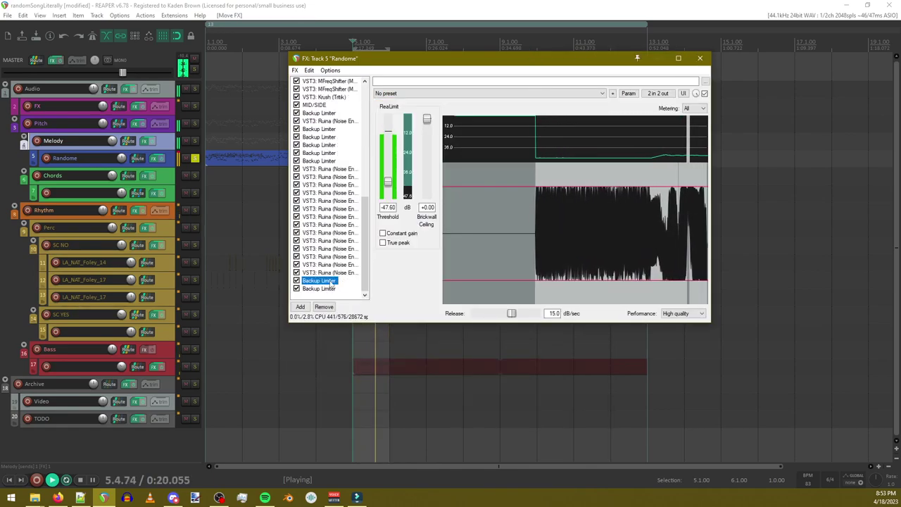
{"action": "left_click_drag", "start_coordinate": [388, 185], "coordinate": [391, 242]}
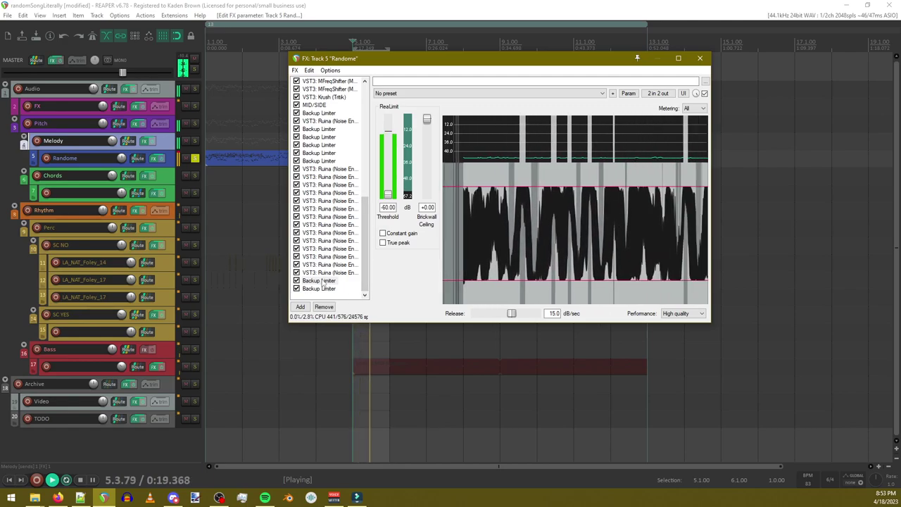
Step: Find Graillon 2 with the filter "gr" and add it to the Randome track's effect chain
{"action": "left_click", "coordinate": [300, 306]}
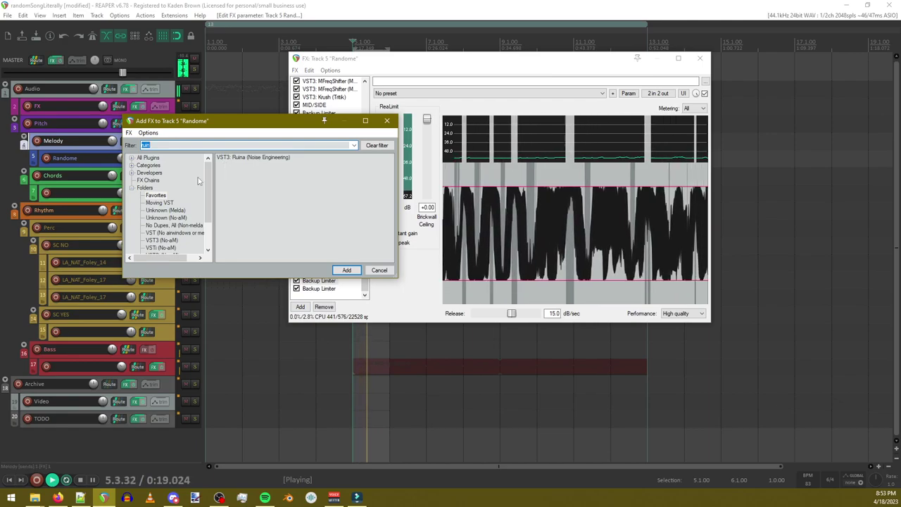
{"action": "type", "text": "gr"}
{"action": "key", "text": "Return"}
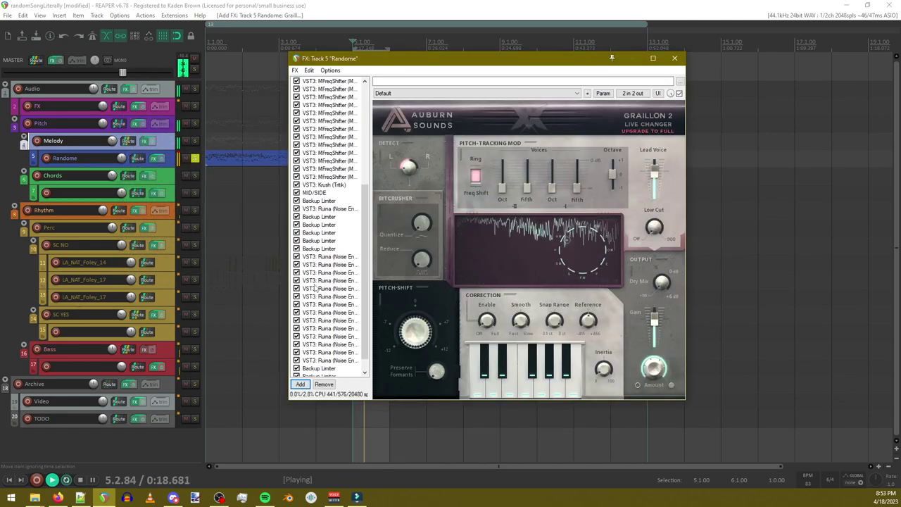
Step: Move Graillon 2 directly before the last Backup Limiter and turn its Correction Enable and Preserve Formants fully up
{"action": "left_click_drag", "start_coordinate": [323, 371], "coordinate": [339, 346]}
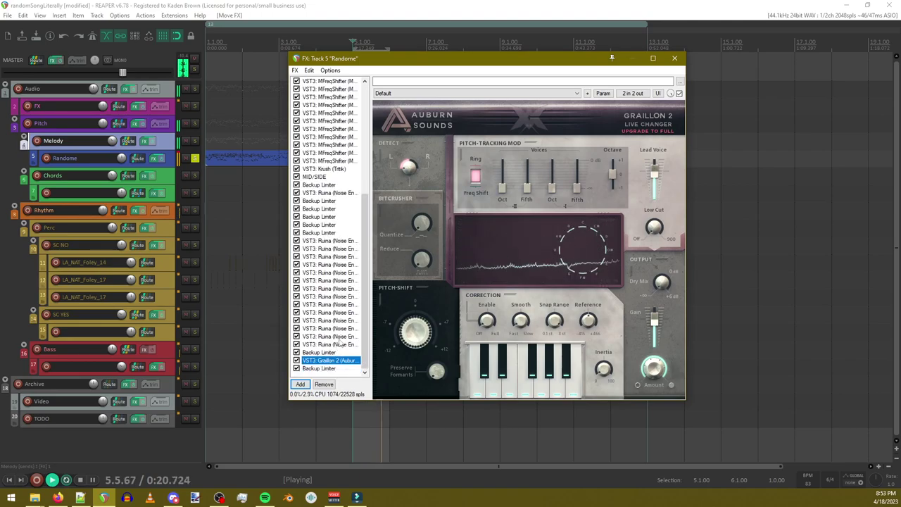
{"action": "left_click_drag", "start_coordinate": [417, 333], "coordinate": [417, 306]}
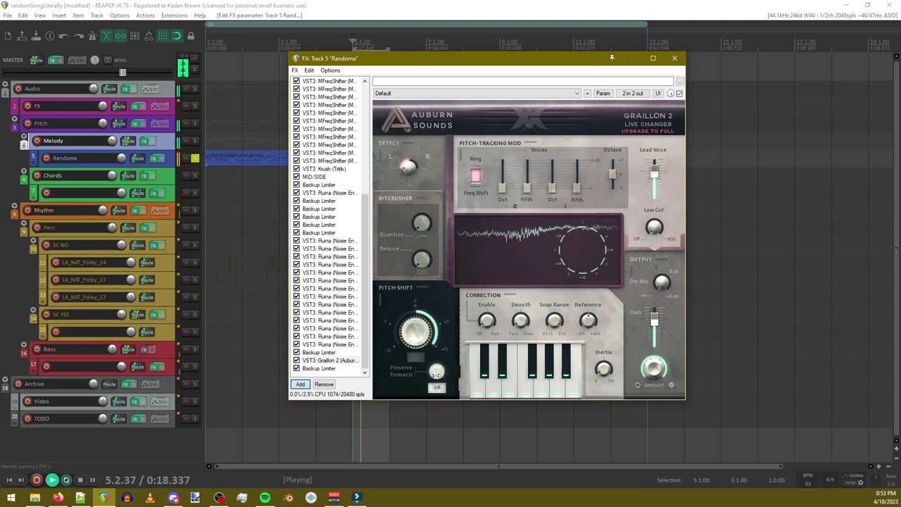
{"action": "double_click", "coordinate": [416, 329]}
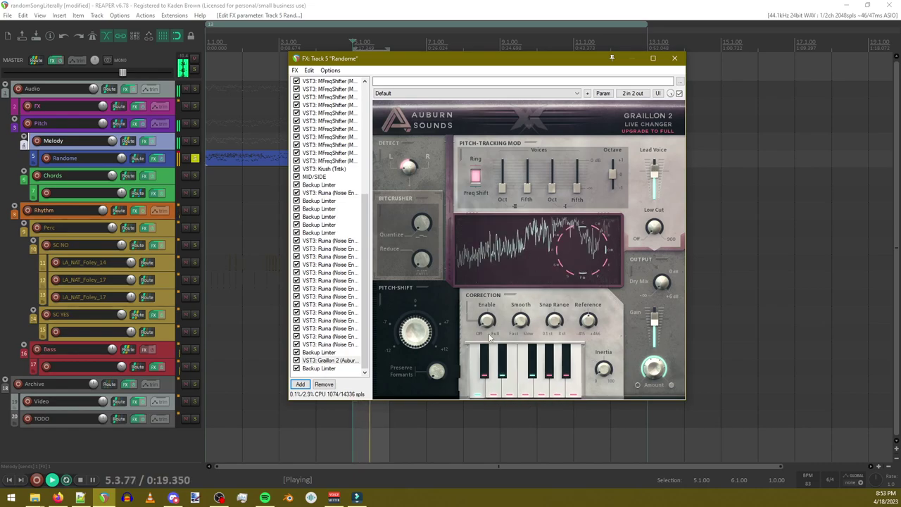
{"action": "left_click_drag", "start_coordinate": [441, 377], "coordinate": [436, 278]}
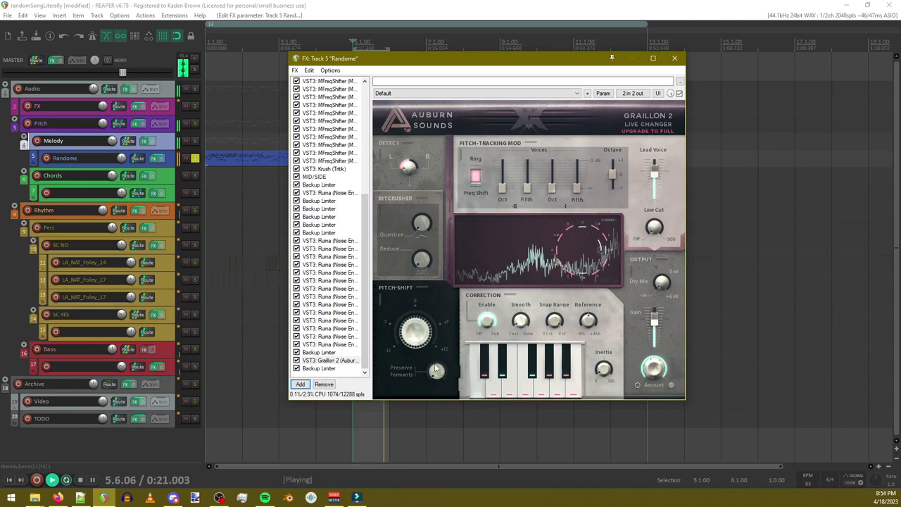
{"action": "left_click_drag", "start_coordinate": [419, 331], "coordinate": [599, 278]}
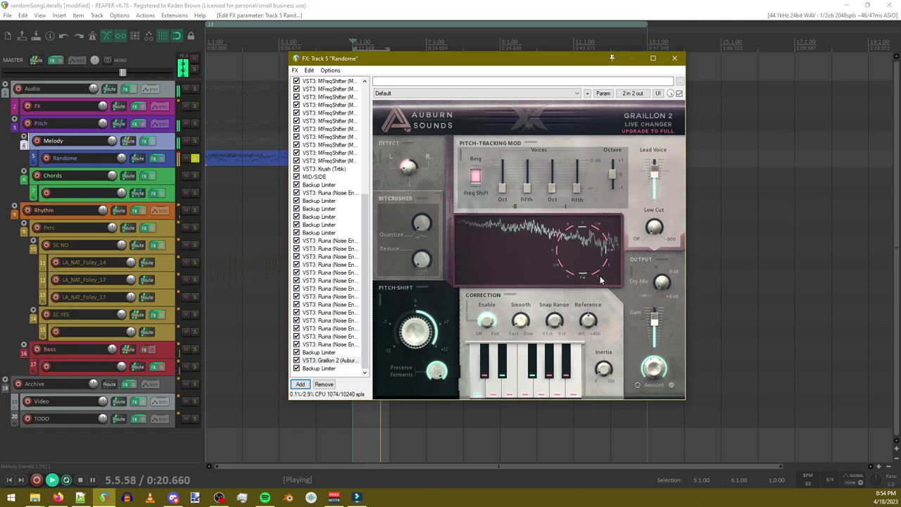
{"action": "left_click_drag", "start_coordinate": [436, 325], "coordinate": [423, 359]}
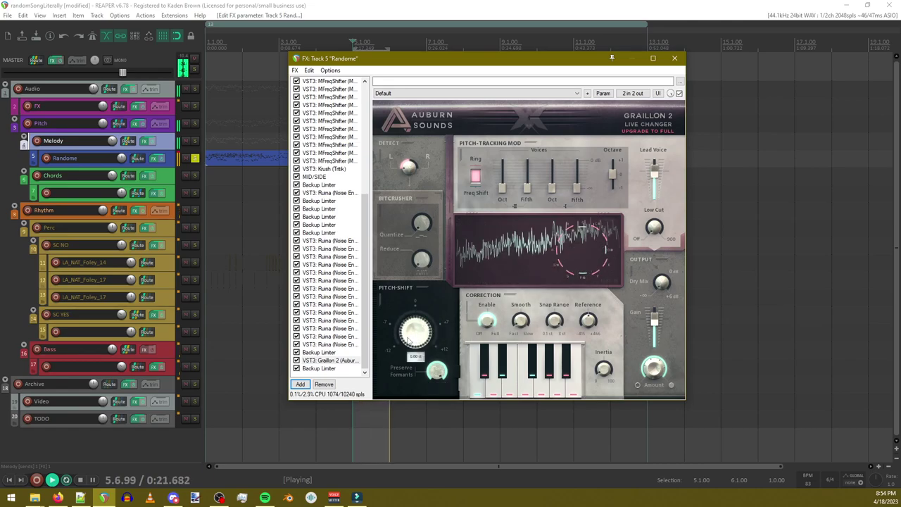
Step: Paste twelve copies of Graillon 2 before the last Backup Limiter and lower the last copy's pitch shift to its minimum
{"action": "key", "text": "ctrl+v"}
{"action": "scroll", "coordinate": [341, 339], "scroll_direction": "down", "scroll_amount": 10}
{"action": "left_click", "coordinate": [336, 360]}
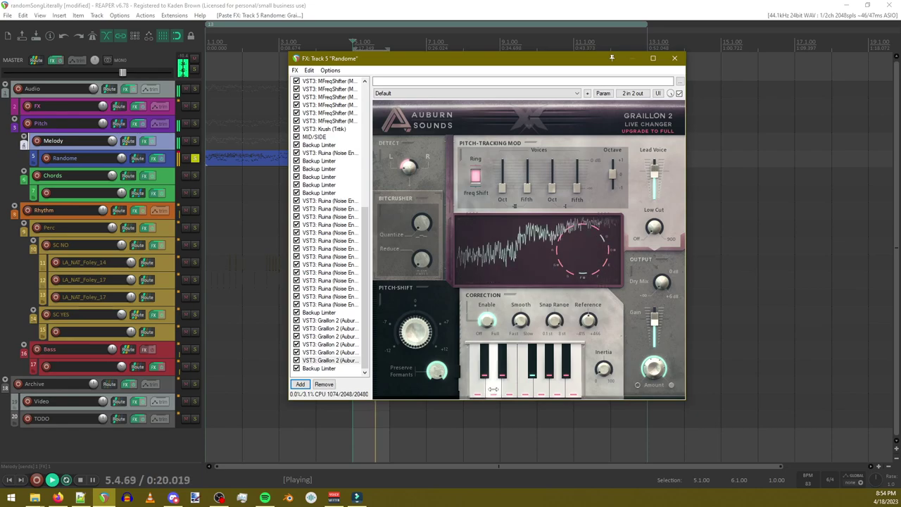
{"action": "key", "text": "ctrl+v"}
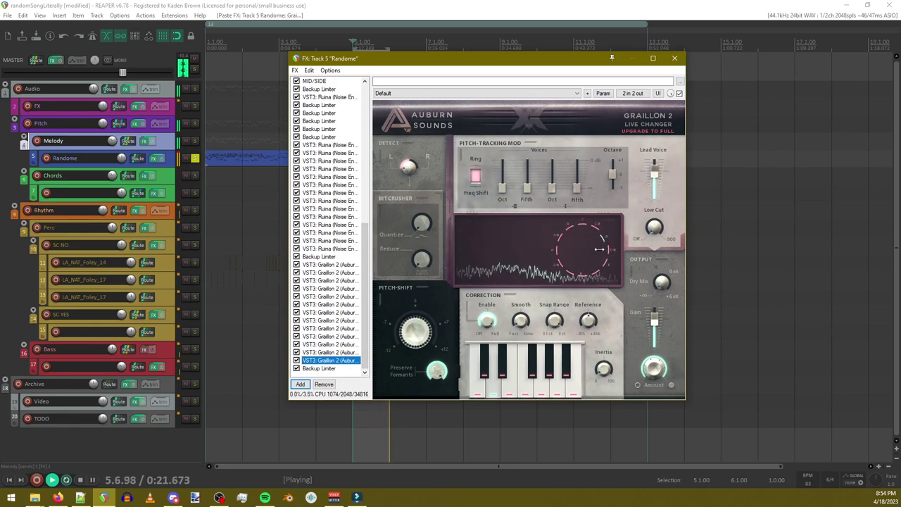
{"action": "left_click_drag", "start_coordinate": [414, 333], "coordinate": [410, 440]}
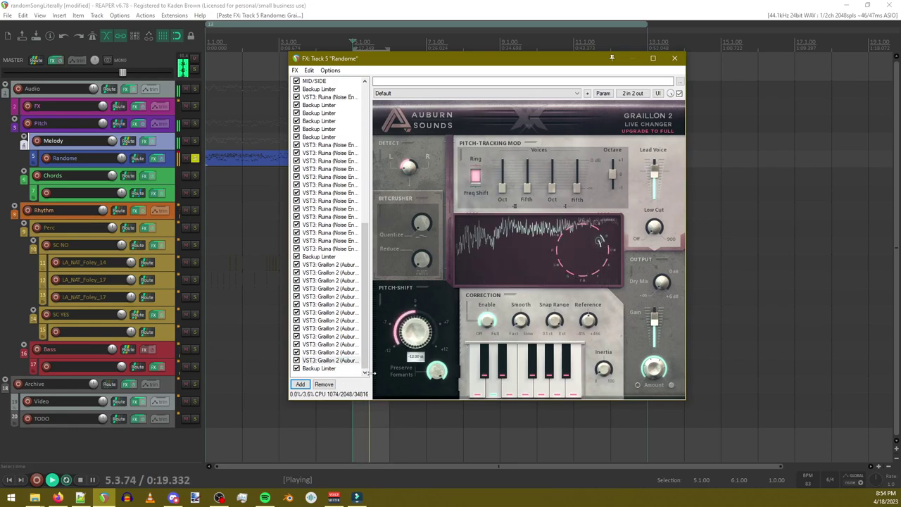
{"action": "left_click", "coordinate": [331, 360]}
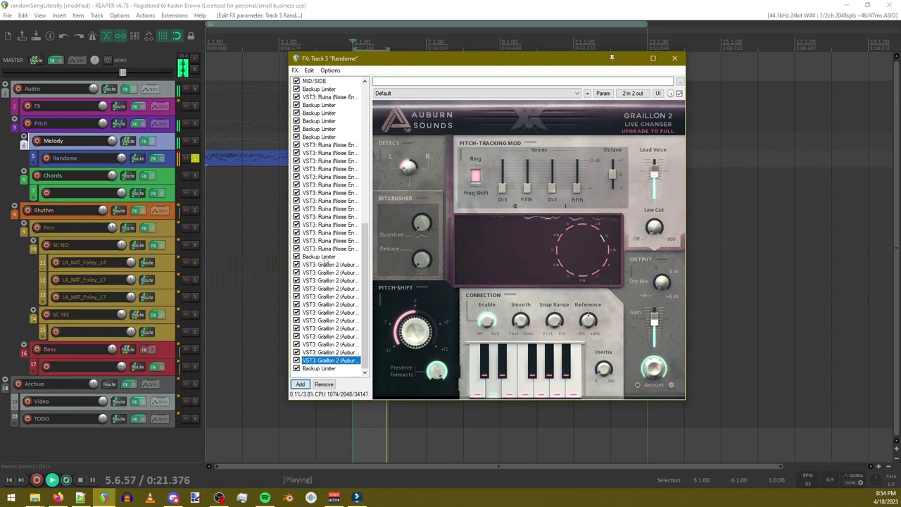
Step: Place a copy of the last stacked Ruina between the Graillon 2 stack and the last Backup Limiter, and raise its Filter Level to about three quarters
{"action": "left_click", "coordinate": [325, 256]}
{"action": "left_click", "coordinate": [326, 249]}
{"action": "key", "text": "ctrl+v"}
{"action": "left_click_drag", "start_coordinate": [341, 278], "coordinate": [343, 378]}
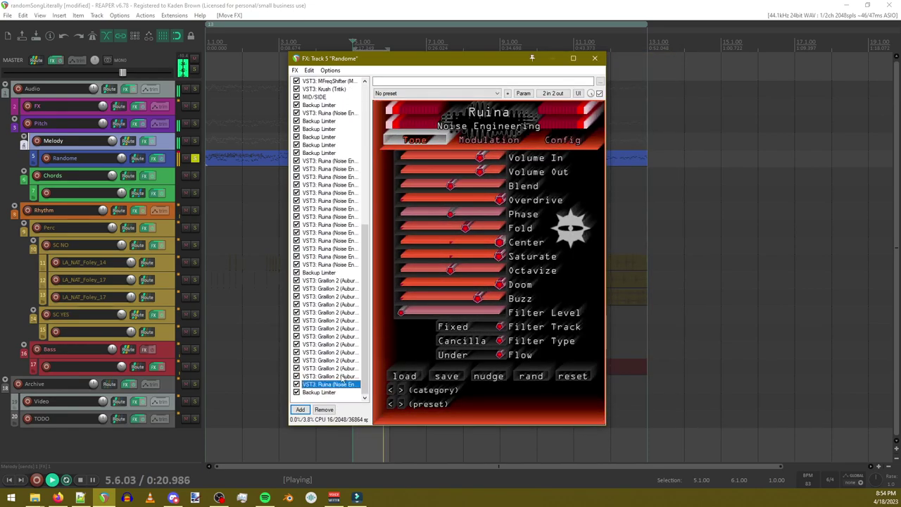
{"action": "left_click_drag", "start_coordinate": [401, 312], "coordinate": [433, 314]}
{"action": "left_click_drag", "start_coordinate": [483, 302], "coordinate": [484, 303]}
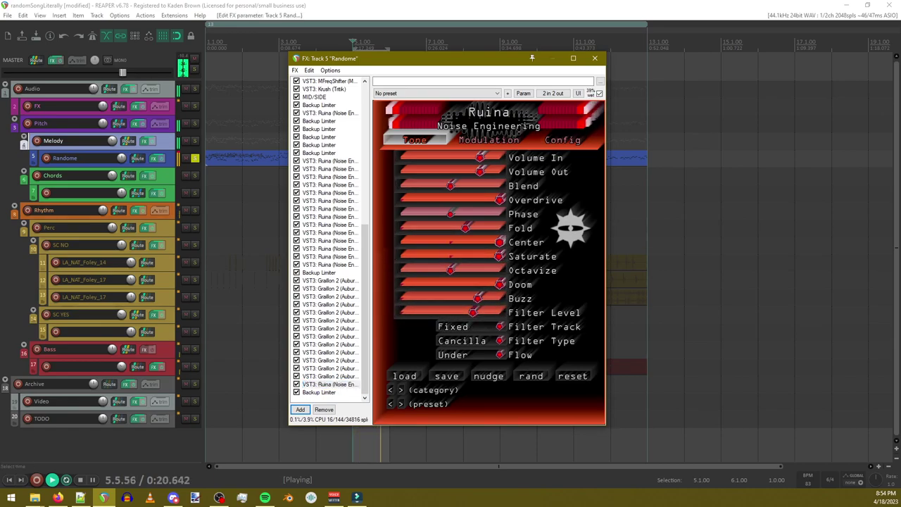
{"action": "left_click_drag", "start_coordinate": [591, 93], "coordinate": [591, 94]}
{"action": "left_click", "coordinate": [331, 385]}
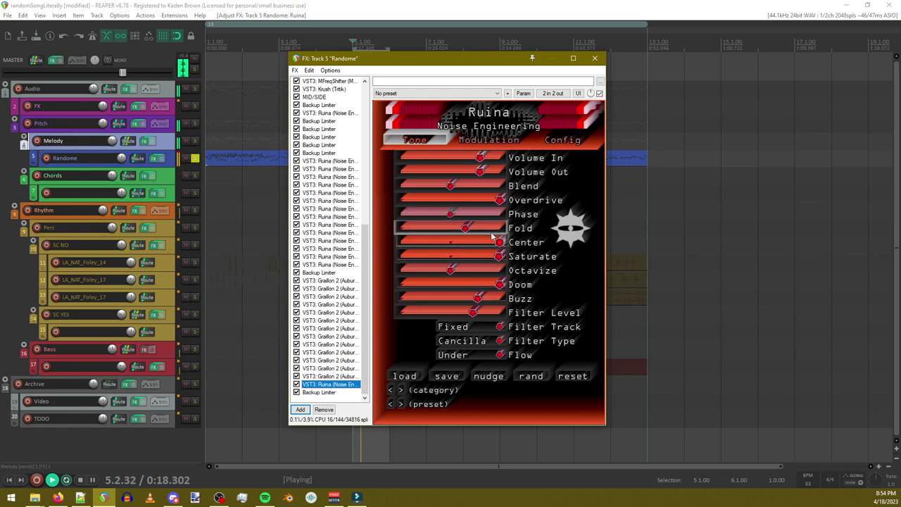
Step: On the newly placed Ruina, set Blend to maximum, raise Phase, lower Fold, and slightly reduce Overdrive, Center and Saturate
{"action": "left_click_drag", "start_coordinate": [488, 217], "coordinate": [452, 233]}
{"action": "left_click_drag", "start_coordinate": [451, 186], "coordinate": [404, 188]}
{"action": "left_click_drag", "start_coordinate": [534, 198], "coordinate": [534, 199]}
{"action": "left_click_drag", "start_coordinate": [499, 214], "coordinate": [434, 233]}
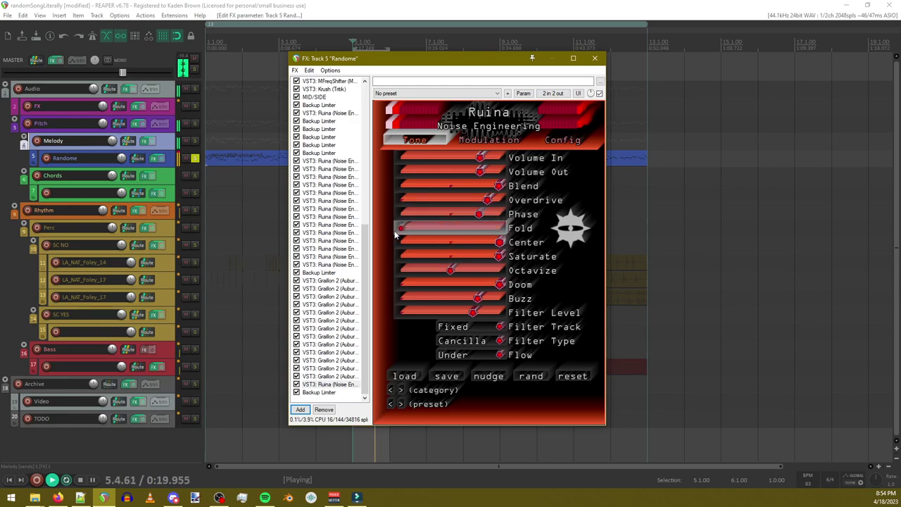
{"action": "left_click_drag", "start_coordinate": [408, 261], "coordinate": [413, 260]}
{"action": "left_click_drag", "start_coordinate": [437, 247], "coordinate": [477, 261]}
Step: Paste two copies of the adjusted Ruina directly before the last Backup Limiter
{"action": "key", "text": "ctrl+z"}
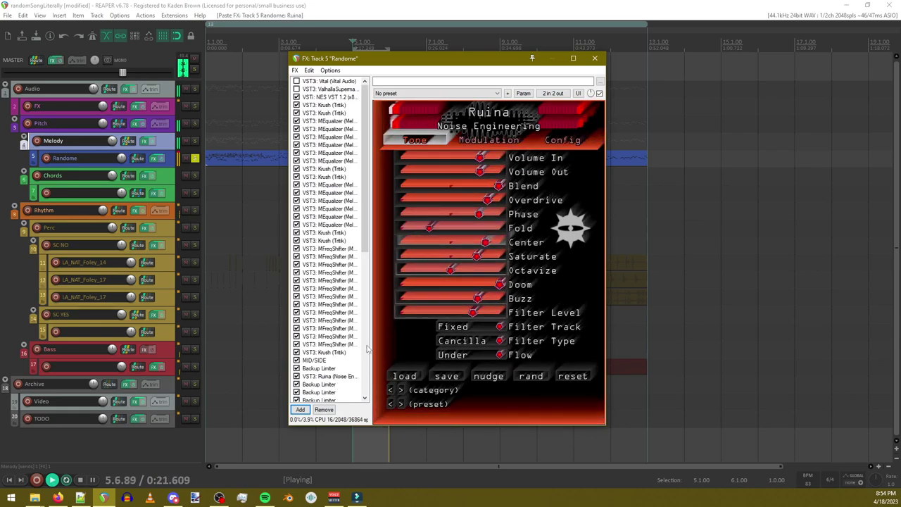
{"action": "scroll", "coordinate": [331, 317], "scroll_direction": "down", "scroll_amount": 10}
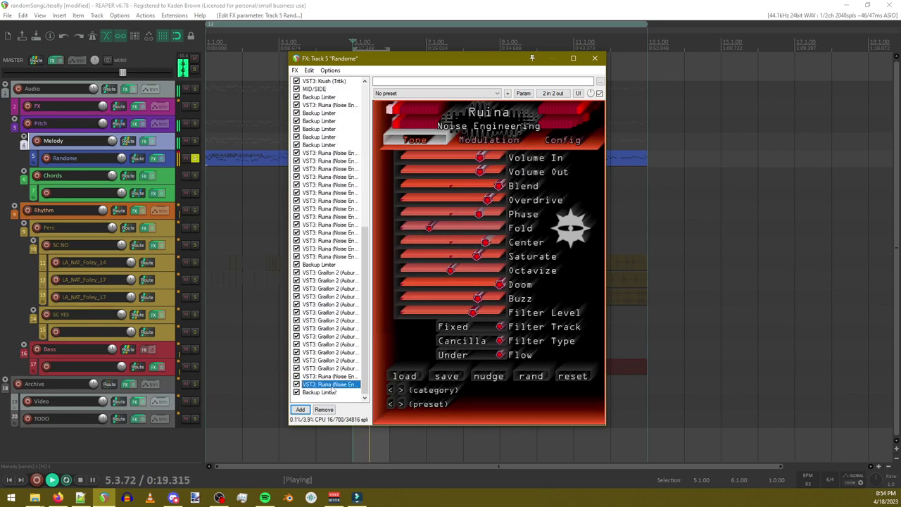
{"action": "key", "text": "ctrl+v"}
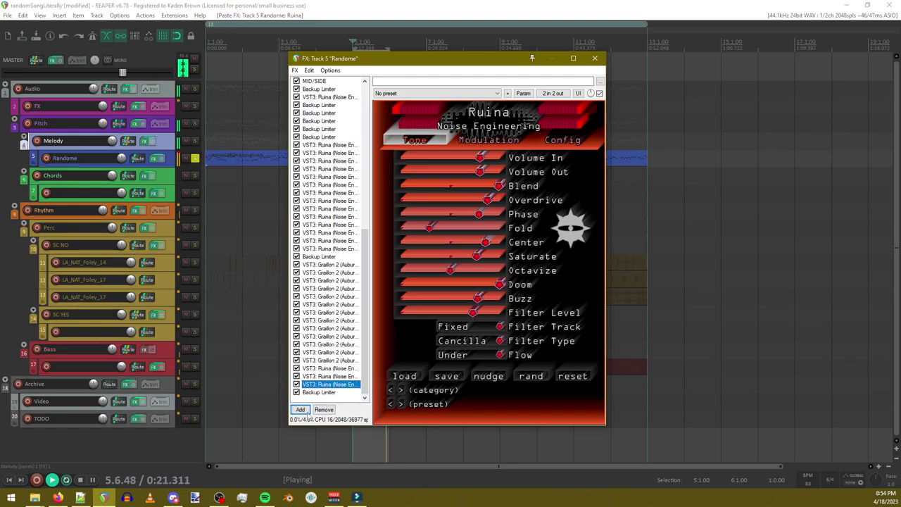
Step: Find MTremolo with the filter "trem", add it to the Randome chain and place it before the last Backup Limiter
{"action": "left_click", "coordinate": [302, 410]}
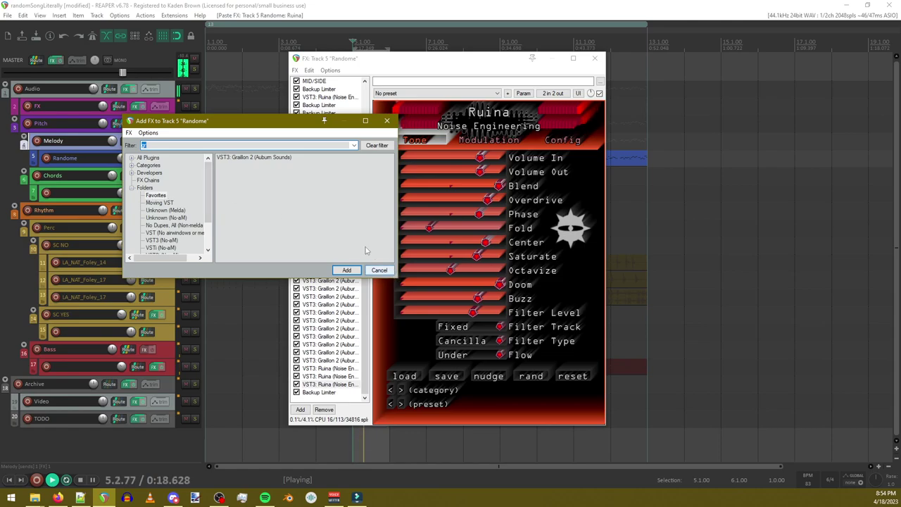
{"action": "type", "text": "trem"}
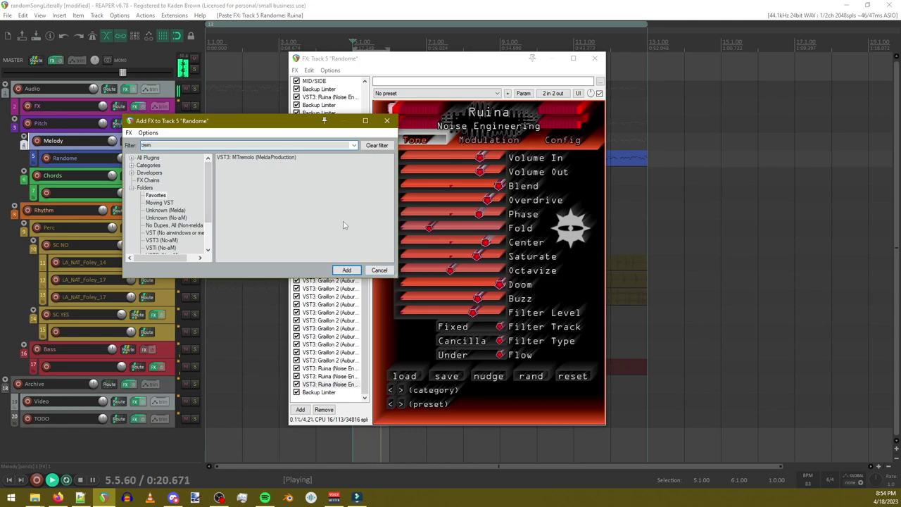
{"action": "double_click", "coordinate": [232, 158]}
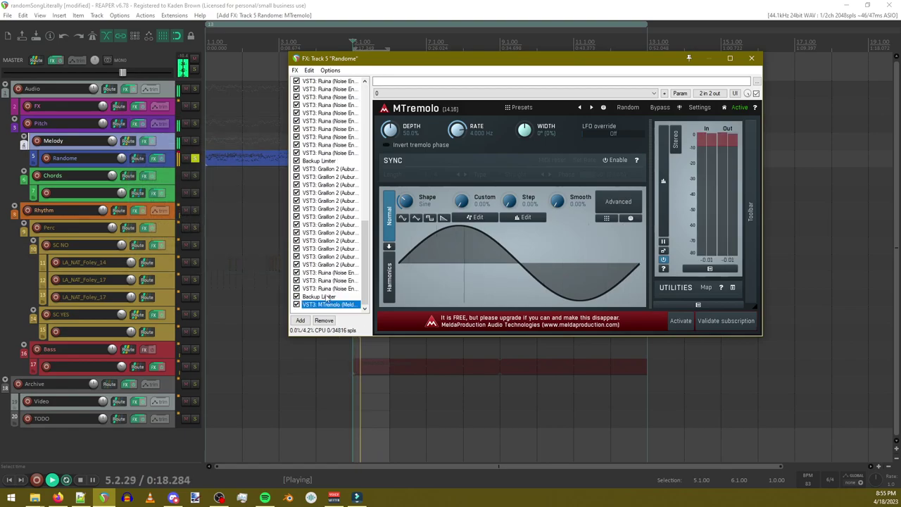
{"action": "left_click_drag", "start_coordinate": [325, 306], "coordinate": [327, 296]}
Step: Set MTremolo's depth to 100% and its oscillator shape to Saw
{"action": "left_click_drag", "start_coordinate": [392, 133], "coordinate": [392, 71]}
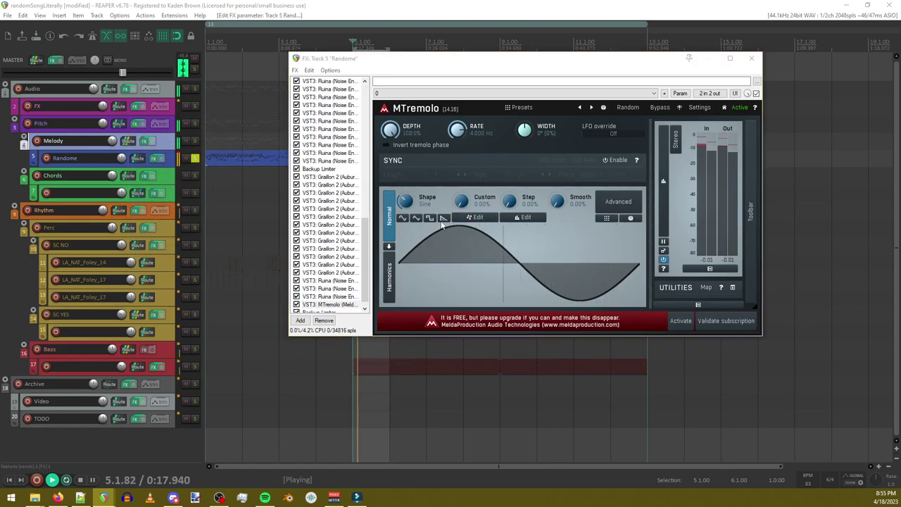
{"action": "left_click", "coordinate": [444, 218]}
{"action": "left_click", "coordinate": [478, 217]}
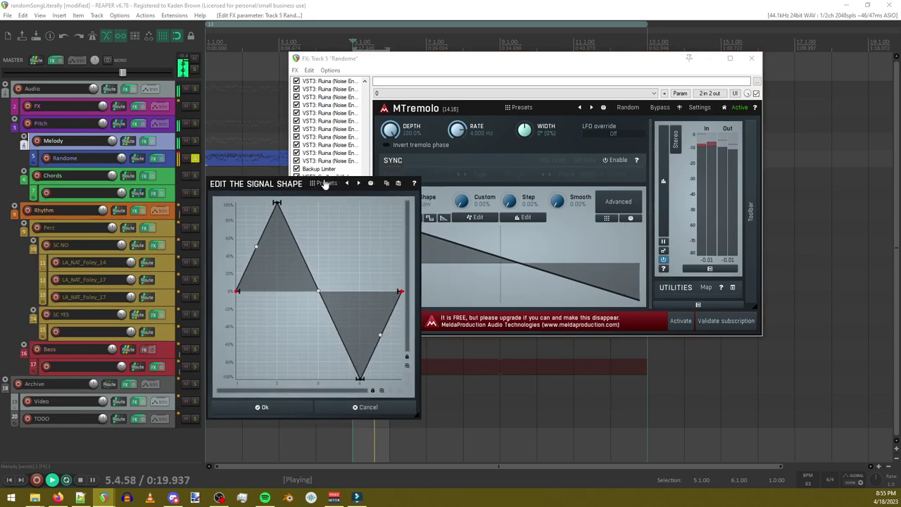
{"action": "left_click", "coordinate": [415, 185]}
{"action": "left_click", "coordinate": [567, 381]}
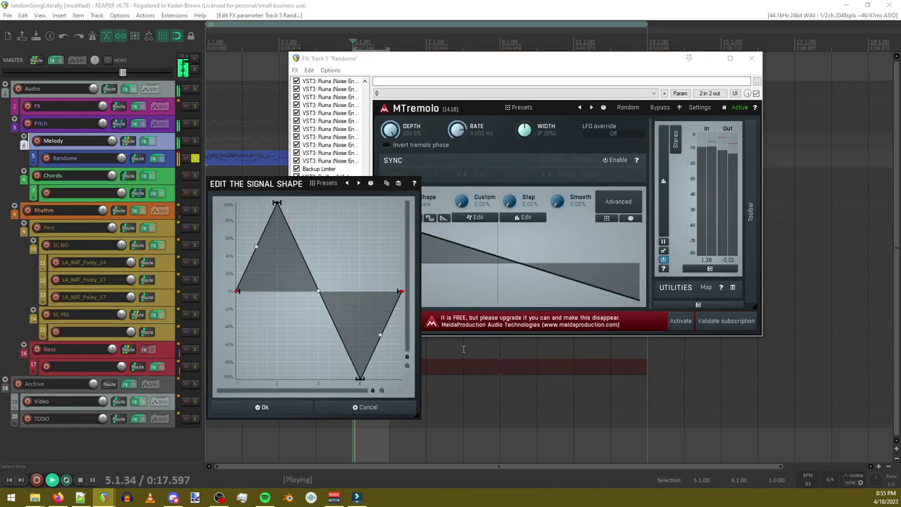
{"action": "left_click", "coordinate": [362, 408]}
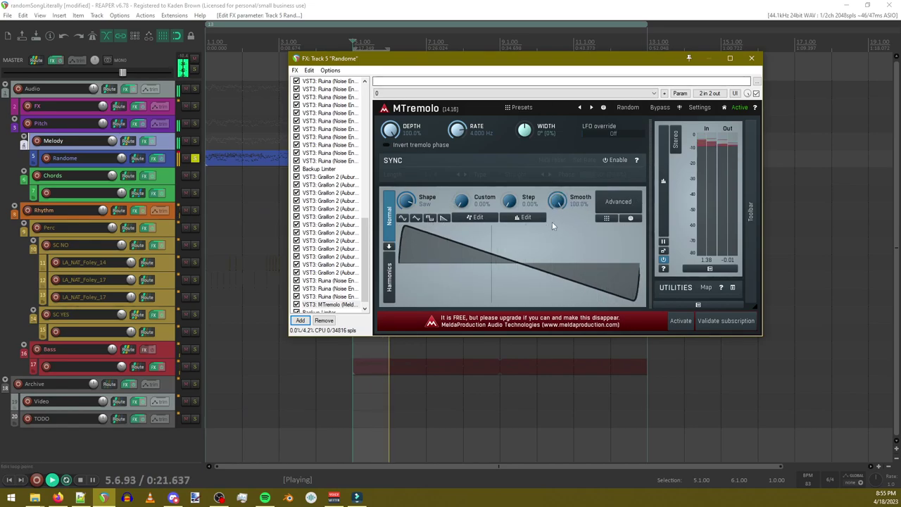
Step: Find MNoiseGenerator with the filter "nois", add it to the chain and place it before the last Backup Limiter
{"action": "scroll", "coordinate": [338, 302], "scroll_direction": "down", "scroll_amount": 1}
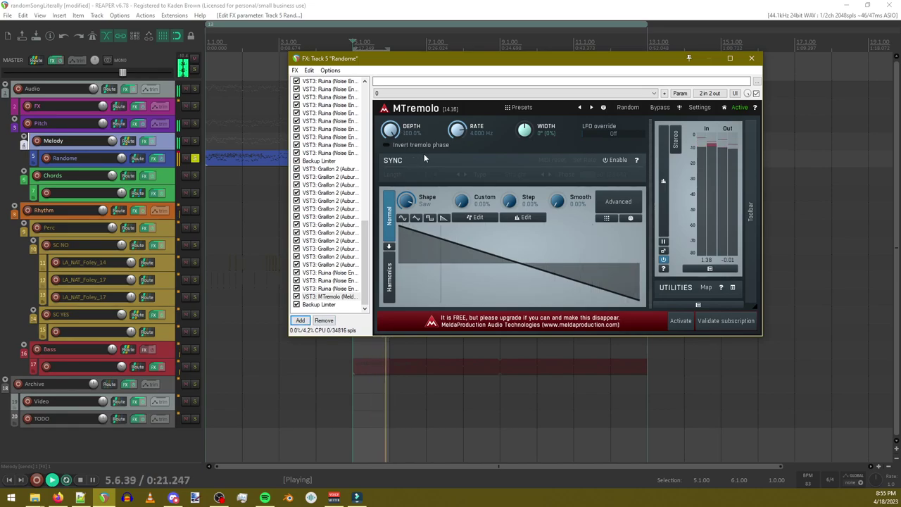
{"action": "left_click", "coordinate": [301, 322]}
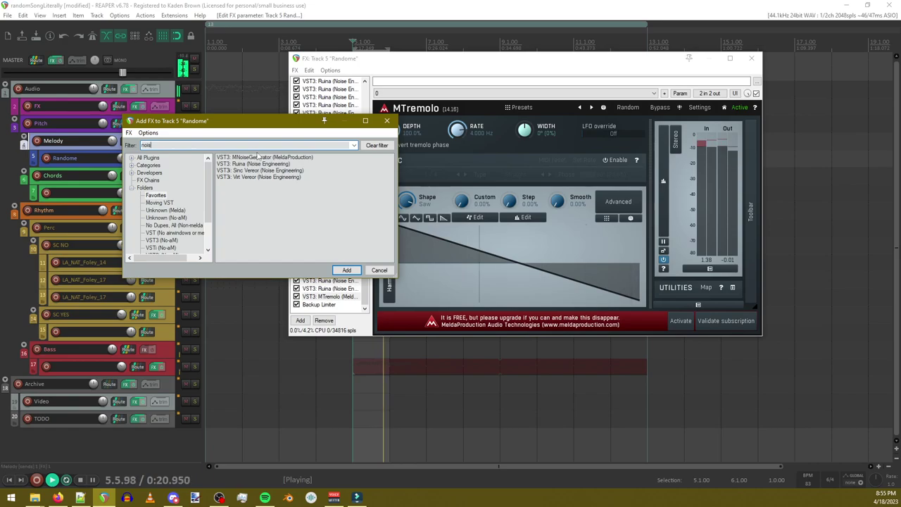
{"action": "double_click", "coordinate": [259, 156]}
{"action": "scroll", "coordinate": [333, 282], "scroll_direction": "down", "scroll_amount": 5}
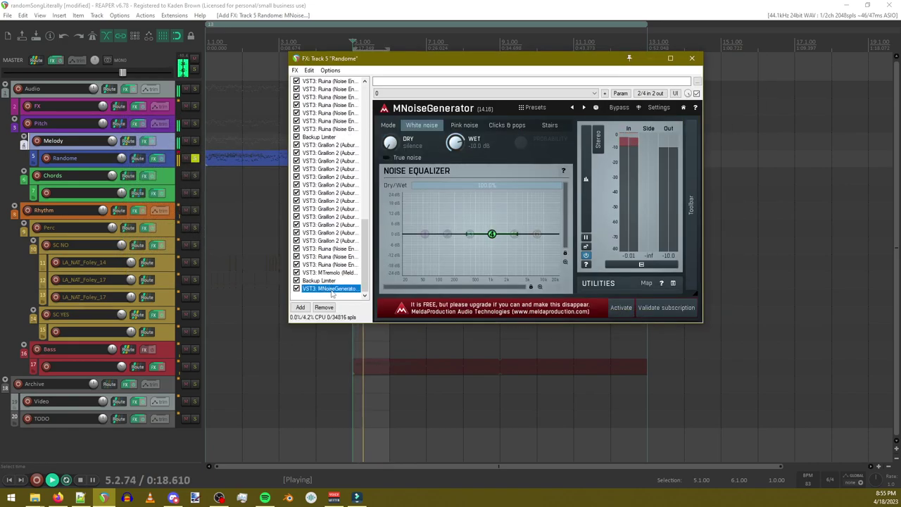
{"action": "left_click_drag", "start_coordinate": [332, 290], "coordinate": [331, 280]}
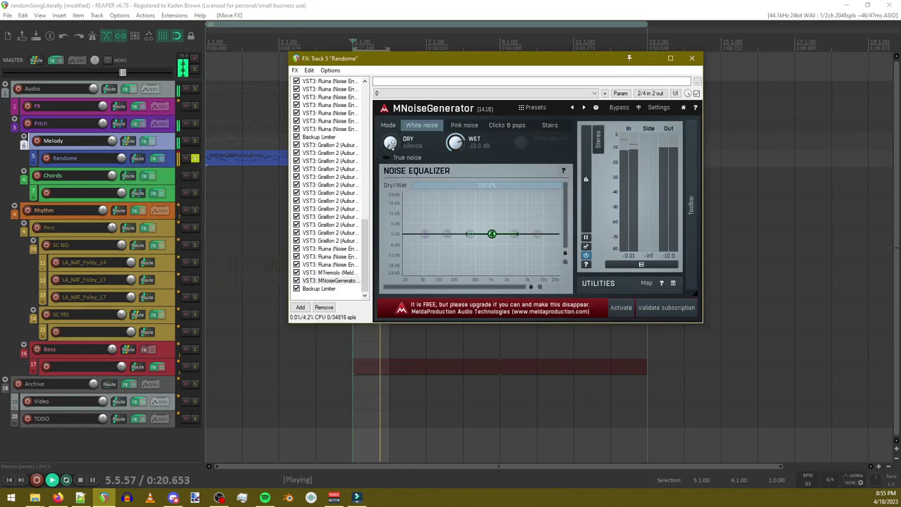
Step: Set MNoiseGenerator's Dry to 0 dB and Wet to -22.9 dB, and use Stairs mode with a probability of 28.4%
{"action": "double_click", "coordinate": [392, 143]}
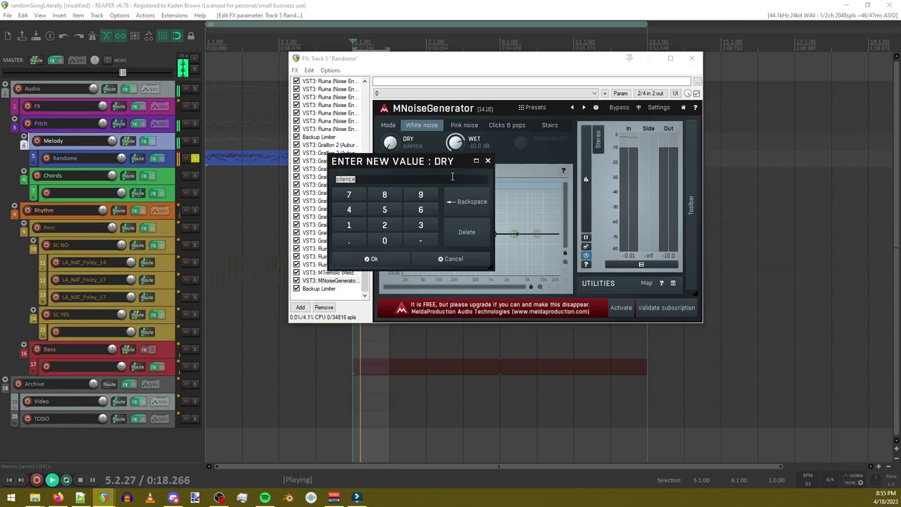
{"action": "type", "text": "0"}
{"action": "key", "text": "Return"}
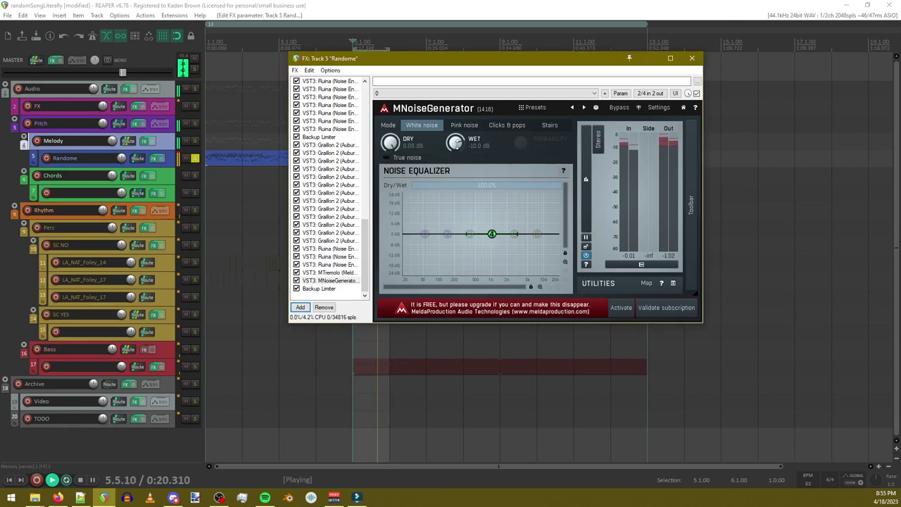
{"action": "double_click", "coordinate": [457, 144]}
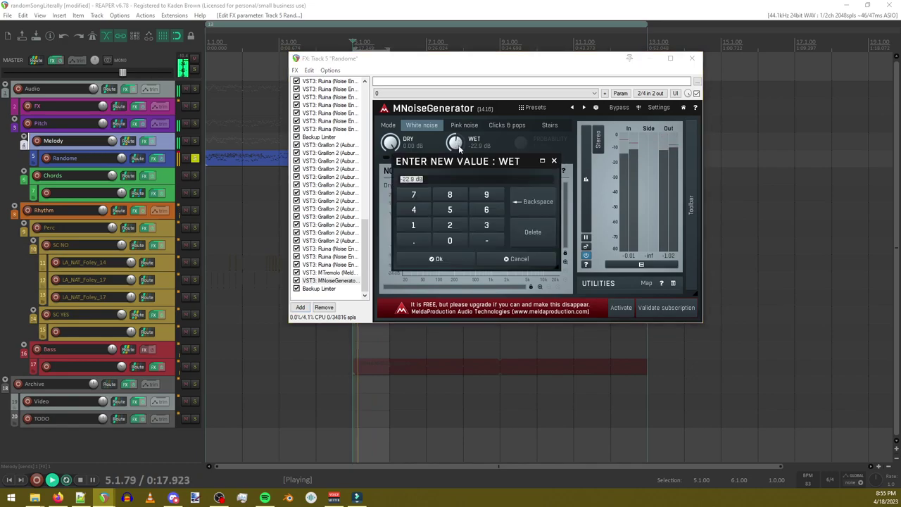
{"action": "left_click", "coordinate": [554, 160]}
{"action": "left_click", "coordinate": [550, 125]}
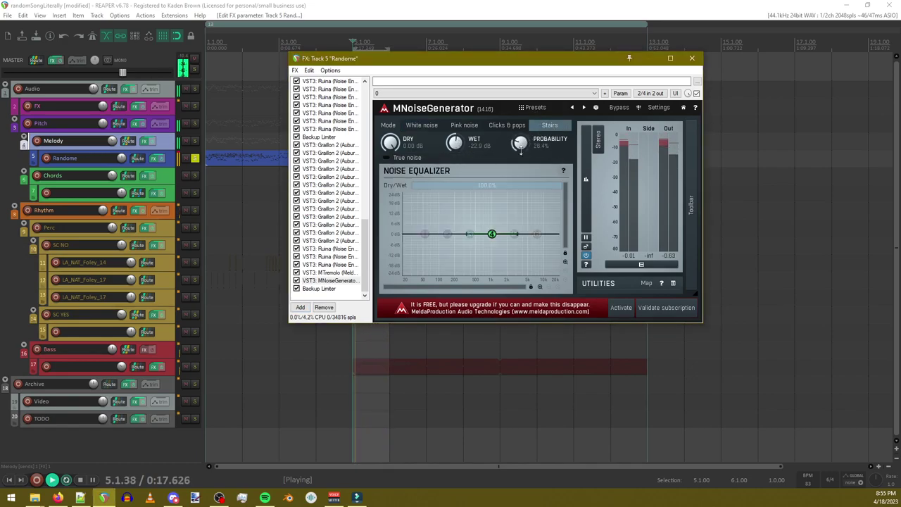
Step: Duplicate the configured MNoiseGenerator directly before the last Backup Limiter
{"action": "left_click", "coordinate": [329, 281]}
{"action": "key", "text": "ctrl+c"}
{"action": "key", "text": "ctrl+v"}
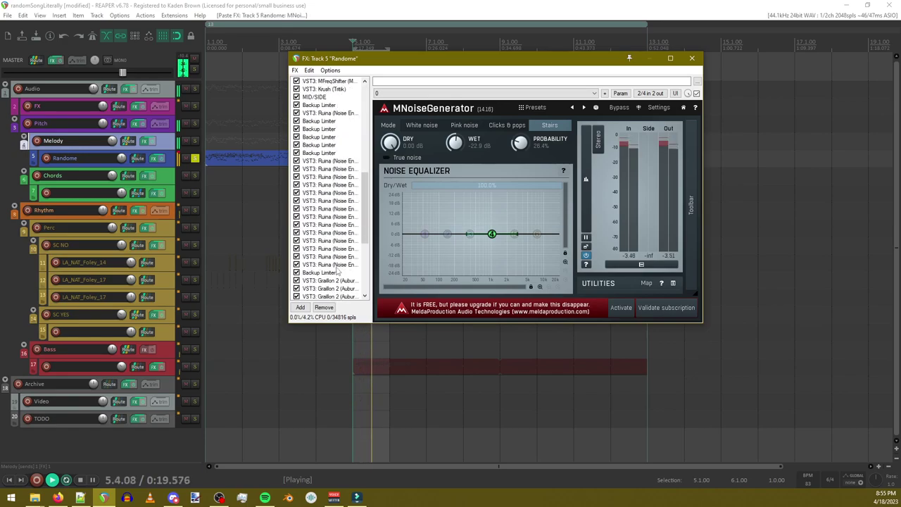
Step: Duplicate the configured MTremolo and place the copy directly before the last Backup Limiter
{"action": "left_click", "coordinate": [337, 258]}
{"action": "left_click", "coordinate": [338, 264]}
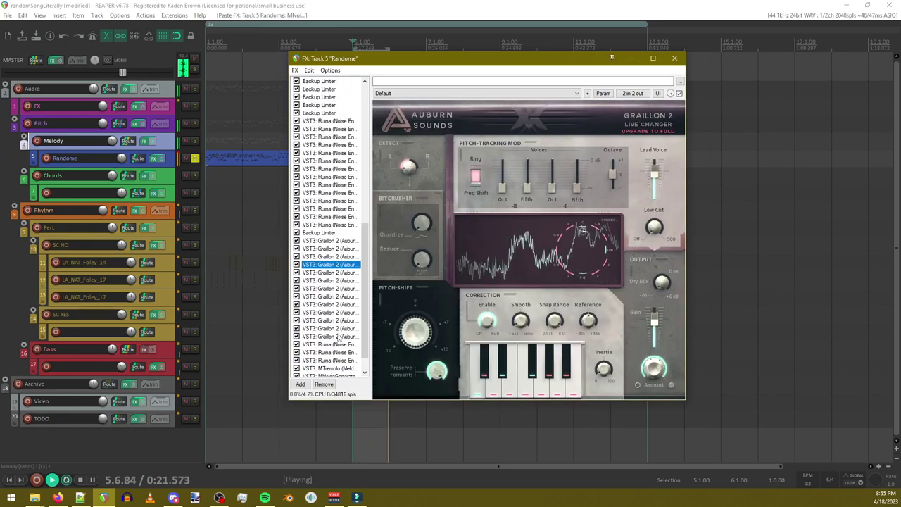
{"action": "scroll", "coordinate": [336, 268], "scroll_direction": "down", "scroll_amount": 1}
{"action": "left_click", "coordinate": [334, 346]}
{"action": "key", "text": "ctrl+c"}
{"action": "key", "text": "ctrl+v"}
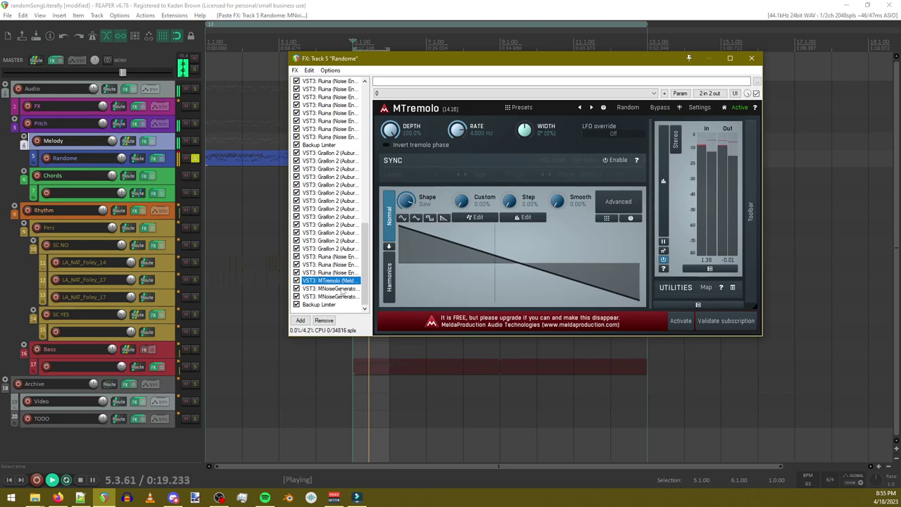
{"action": "mouse_move", "coordinate": [337, 290]}
{"action": "left_mouse_down"}
{"action": "mouse_move", "coordinate": [328, 290]}
{"action": "mouse_move", "coordinate": [331, 306]}
{"action": "left_mouse_up"}
{"action": "scroll", "coordinate": [337, 268], "scroll_direction": "down", "scroll_amount": 5}
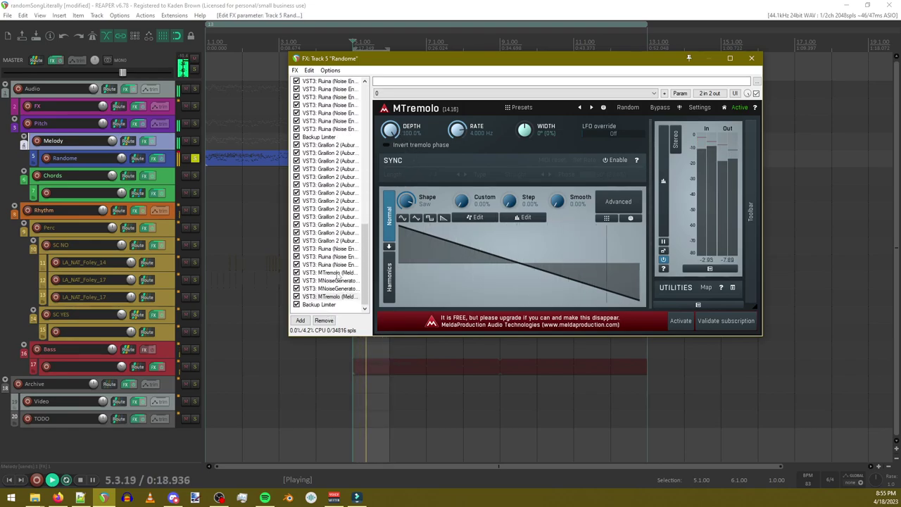
Step: Enable sync on the last MTremolo with a length of 1/128, Straight type and a phase of 0°
{"action": "left_click", "coordinate": [334, 296]}
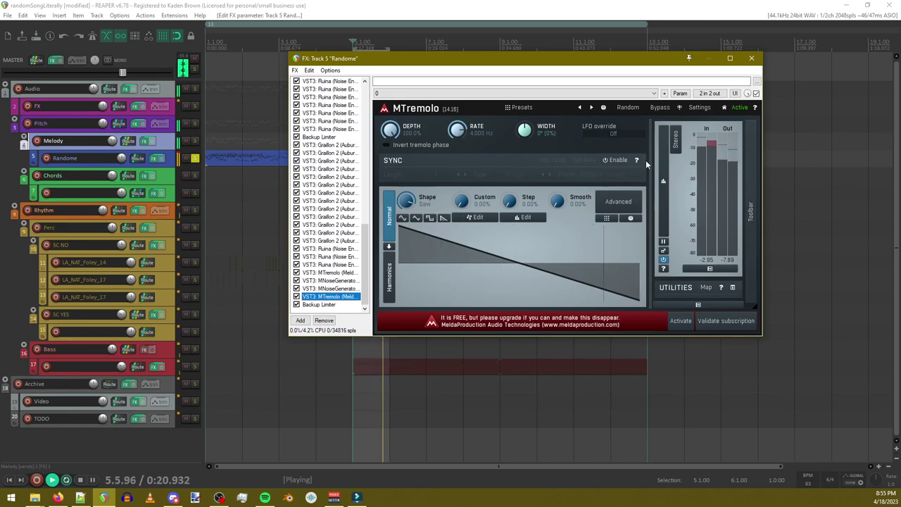
{"action": "left_click", "coordinate": [617, 160]}
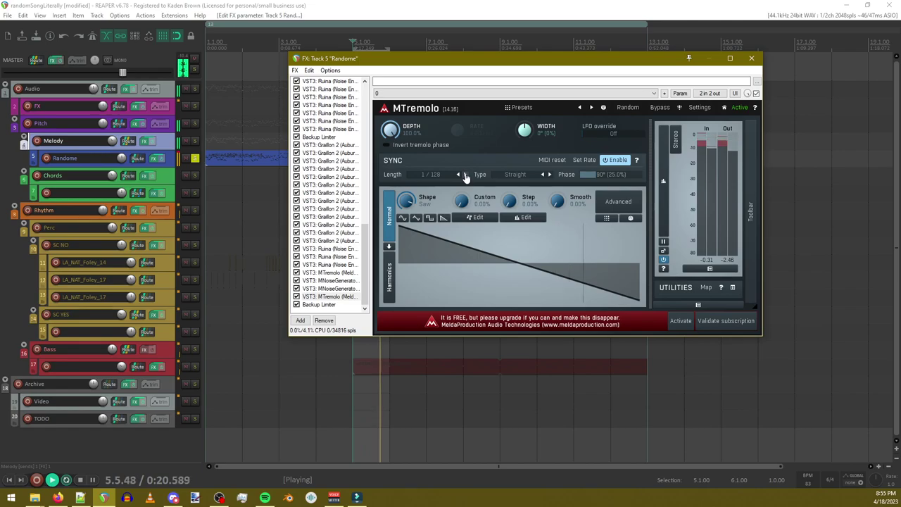
{"action": "left_click_drag", "start_coordinate": [597, 174], "coordinate": [584, 176]}
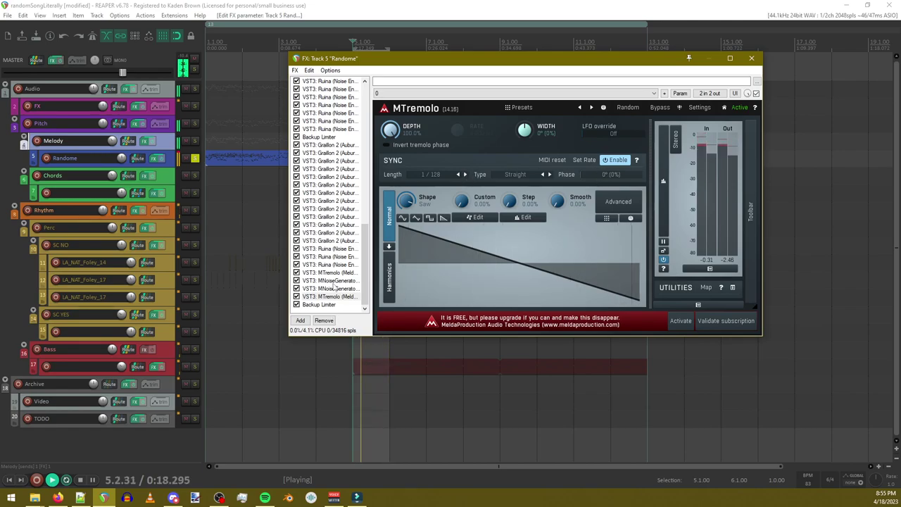
Step: Duplicate the synced MTremolo before the last Backup Limiter and set the copy's phase to 90°
{"action": "left_click", "coordinate": [332, 296]}
{"action": "key", "text": "ctrl+c"}
{"action": "key", "text": "ctrl+v"}
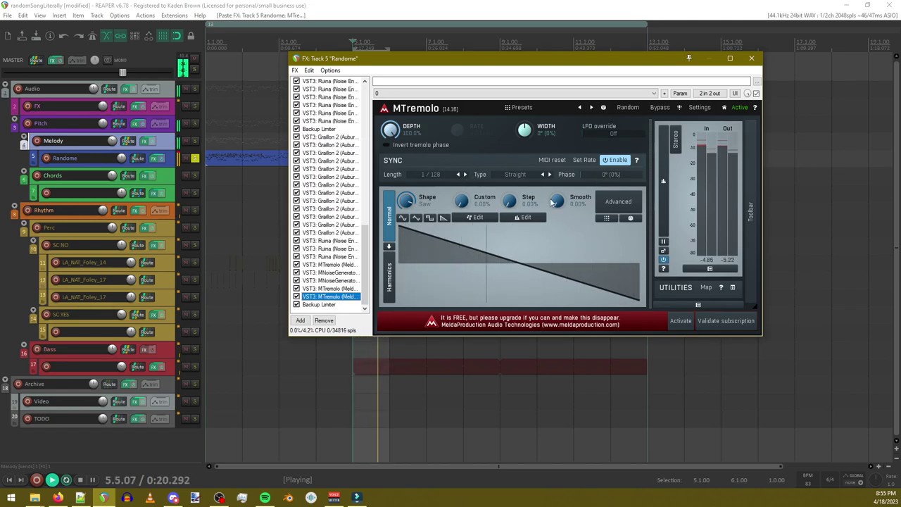
{"action": "double_click", "coordinate": [616, 175]}
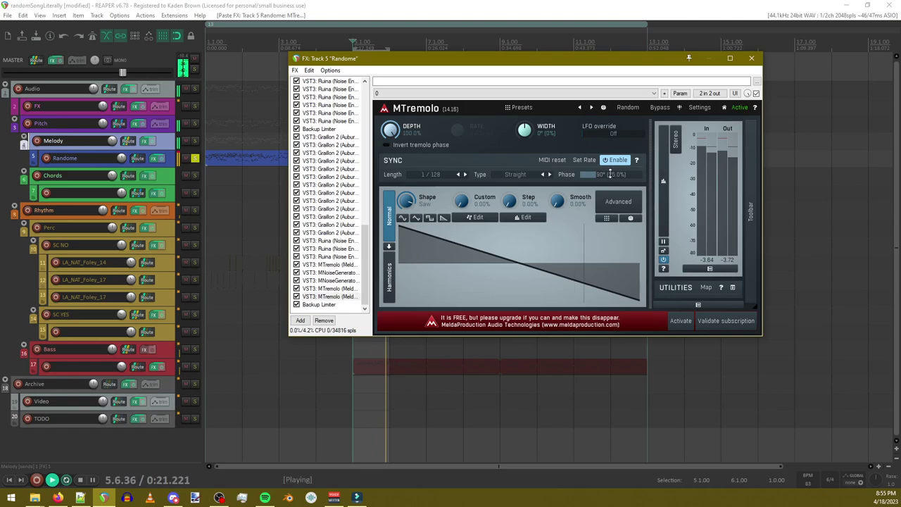
Step: Add another copy of the synced MTremolo before the last Backup Limiter and set its phase to 180°
{"action": "left_click", "coordinate": [327, 296]}
{"action": "key", "text": "ctrl+v"}
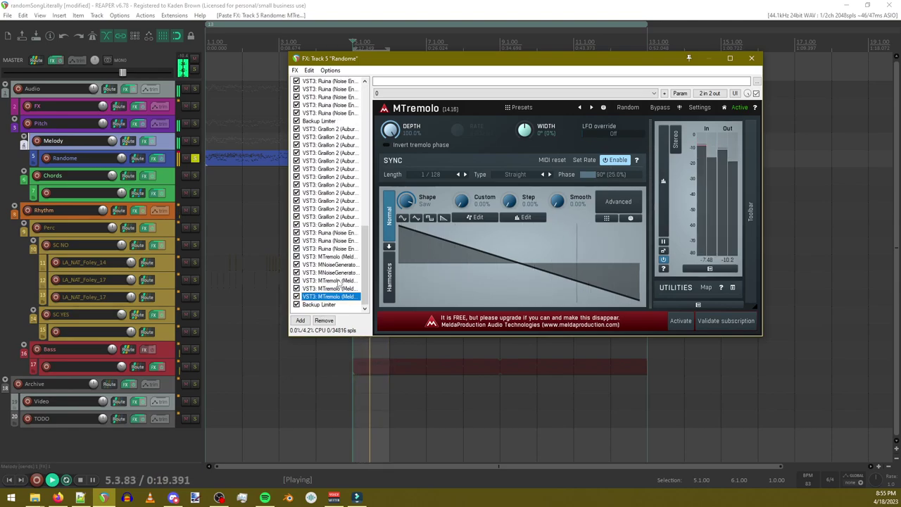
{"action": "double_click", "coordinate": [610, 176]}
{"action": "type", "text": "18"}
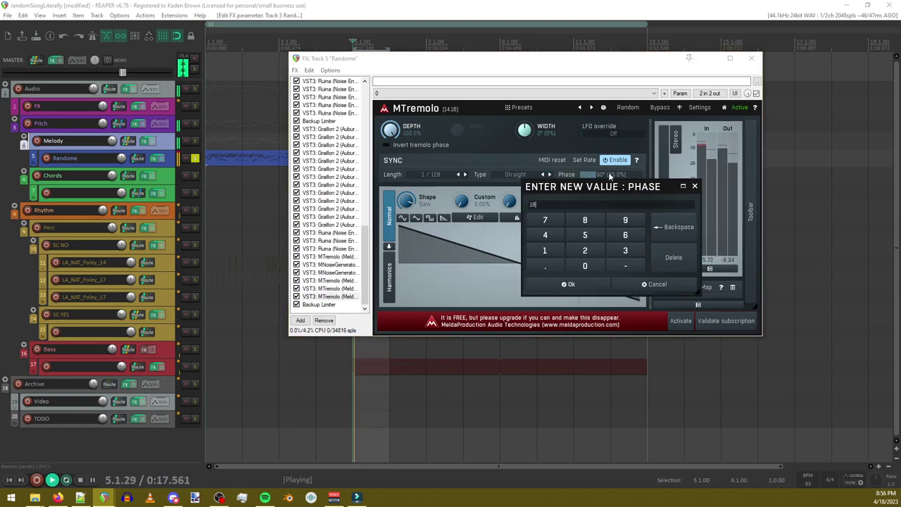
{"action": "key", "text": "Return"}
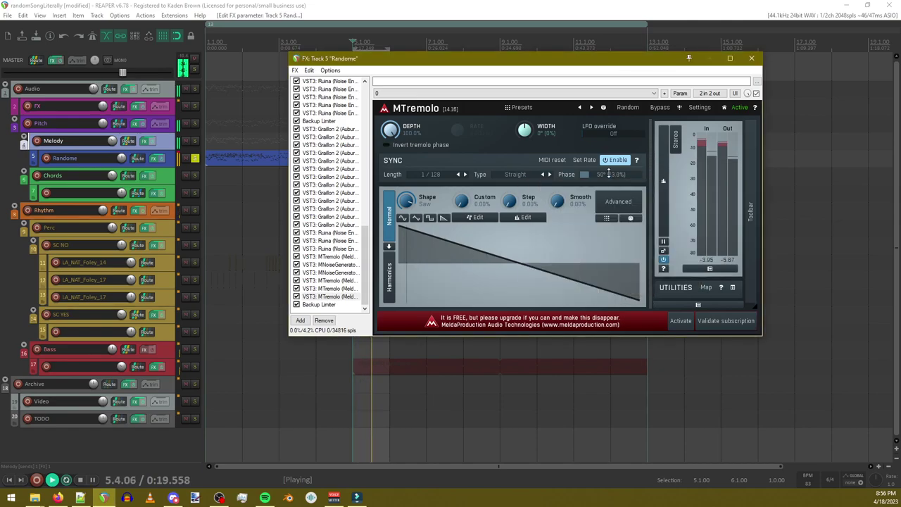
{"action": "double_click", "coordinate": [610, 175]}
{"action": "type", "text": "1"}
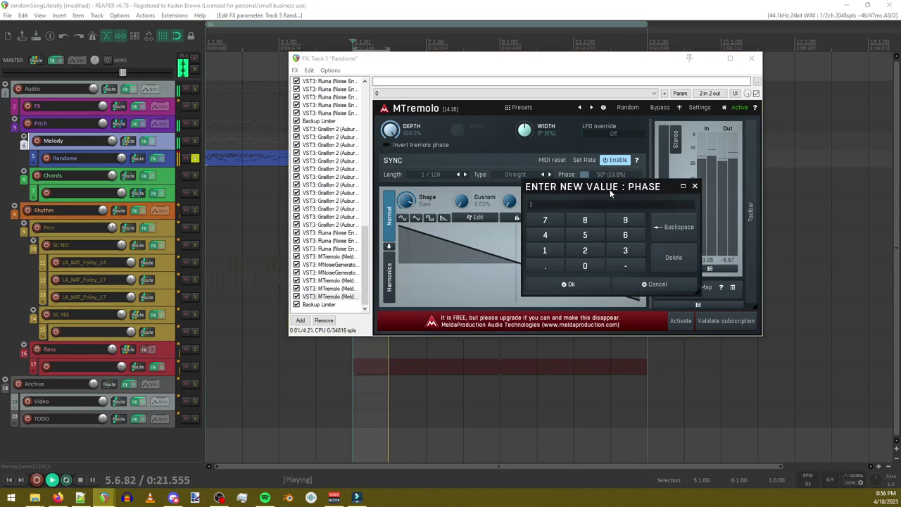
{"action": "type", "text": "80"}
{"action": "key", "text": "Return"}
Step: Add a fourth synced MTremolo copy before the last Backup Limiter and set its phase to 270°
{"action": "left_click", "coordinate": [328, 297]}
{"action": "key", "text": "ctrl+v"}
{"action": "left_click_drag", "start_coordinate": [330, 293], "coordinate": [333, 300]}
{"action": "double_click", "coordinate": [614, 176]}
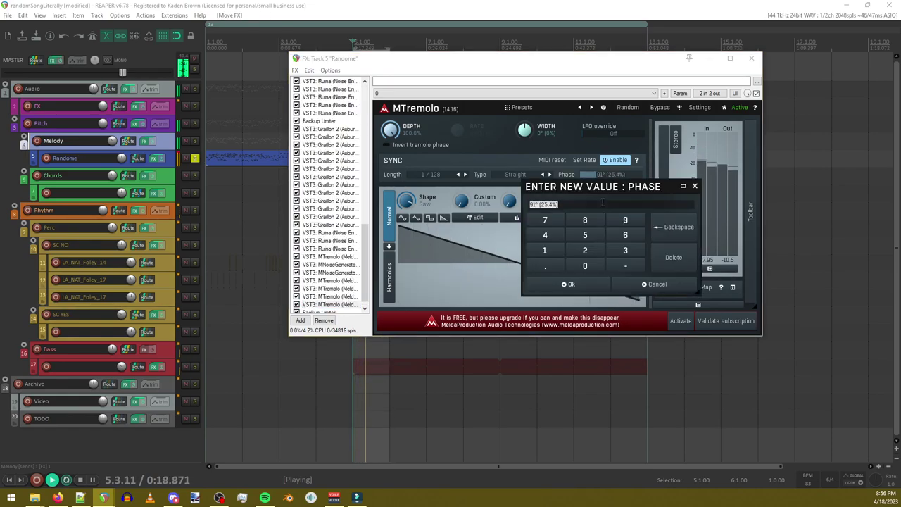
{"action": "key", "text": "Return"}
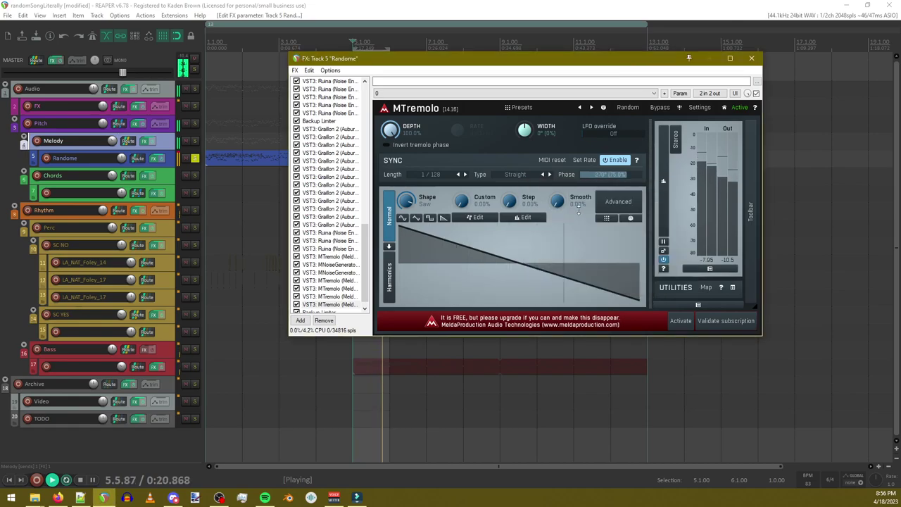
{"action": "scroll", "coordinate": [322, 303], "scroll_direction": "down", "scroll_amount": 1}
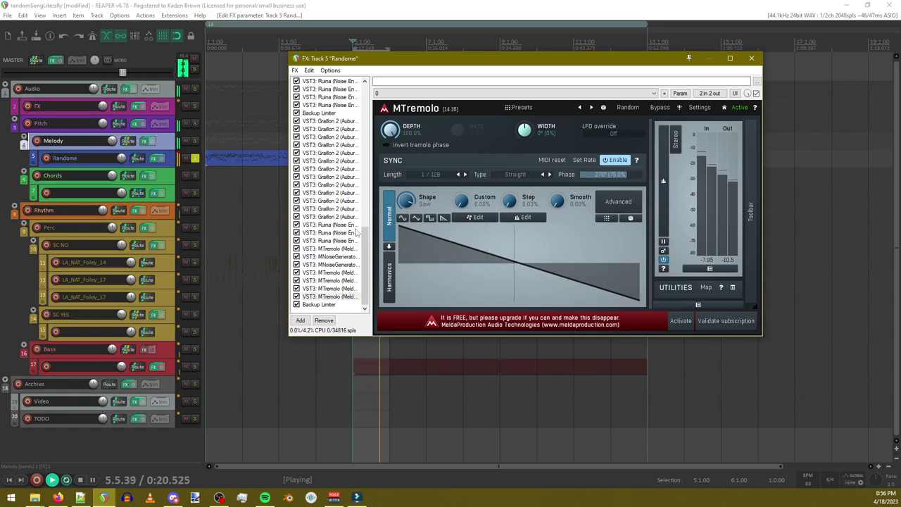
Step: Duplicate the second MNoiseGenerator and place the copy between the last MTremolo and the final Backup Limiter
{"action": "left_click", "coordinate": [329, 265]}
{"action": "key", "text": "ctrl+c"}
{"action": "key", "text": "ctrl+v"}
{"action": "left_click_drag", "start_coordinate": [337, 266], "coordinate": [340, 280]}
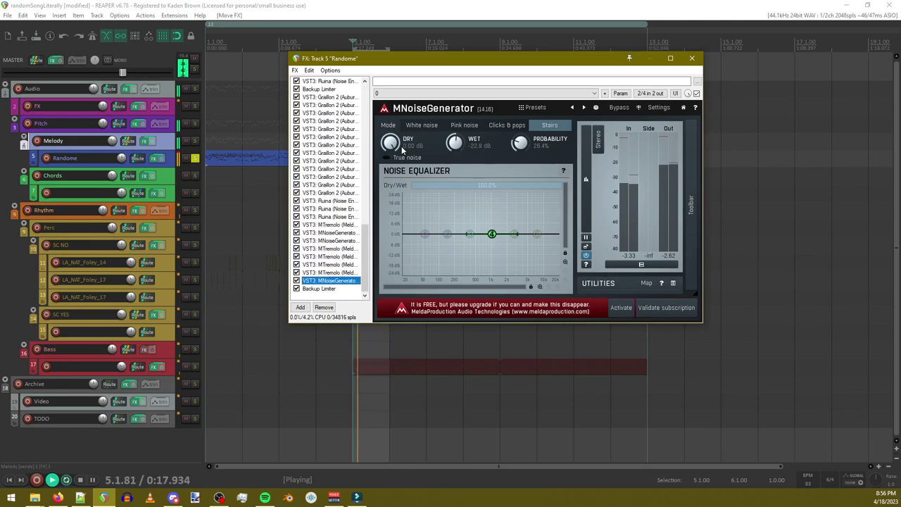
Step: Switch the new MNoiseGenerator copy to Pink noise and adjust its Wet level to about -22.6 dB
{"action": "left_click_drag", "start_coordinate": [392, 143], "coordinate": [391, 162]}
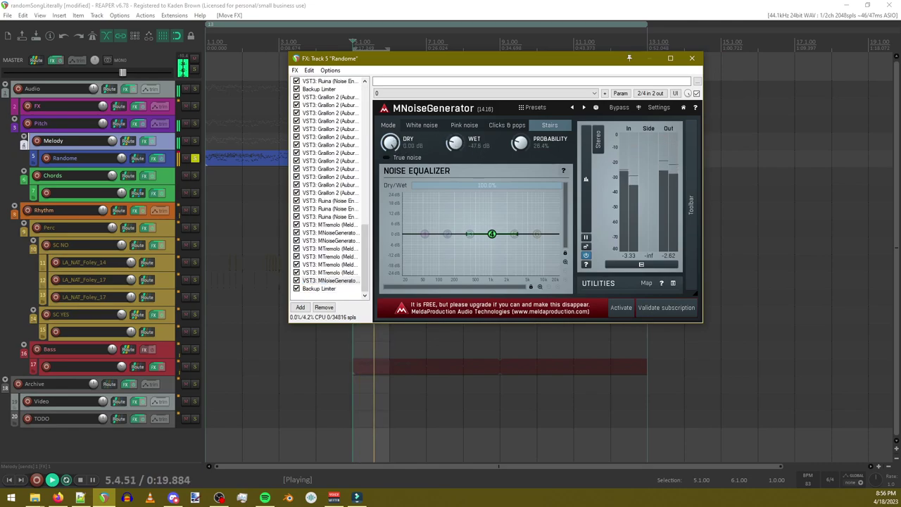
{"action": "left_click", "coordinate": [464, 125]}
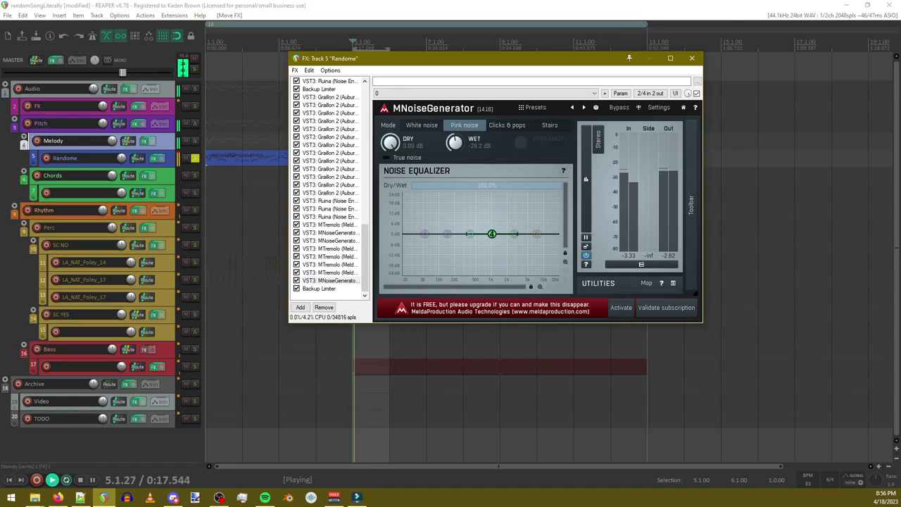
{"action": "left_click_drag", "start_coordinate": [455, 142], "coordinate": [455, 131]}
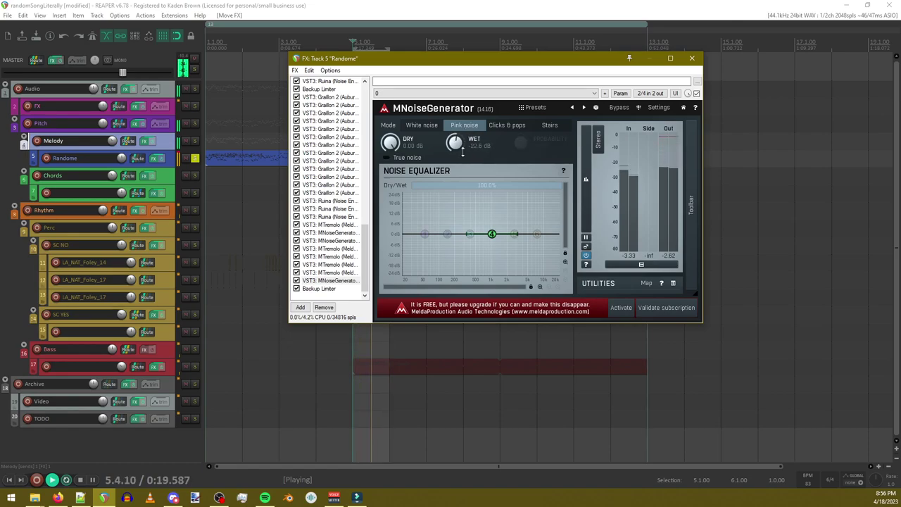
Step: Make the noise equalizer's band 4 a 24 dB low-shelf boost at about 385 Hz, with Dry at silence and Wet at -10 dB
{"action": "left_click_drag", "start_coordinate": [491, 233], "coordinate": [473, 190]}
{"action": "double_click", "coordinate": [408, 194]}
{"action": "left_click", "coordinate": [478, 275]}
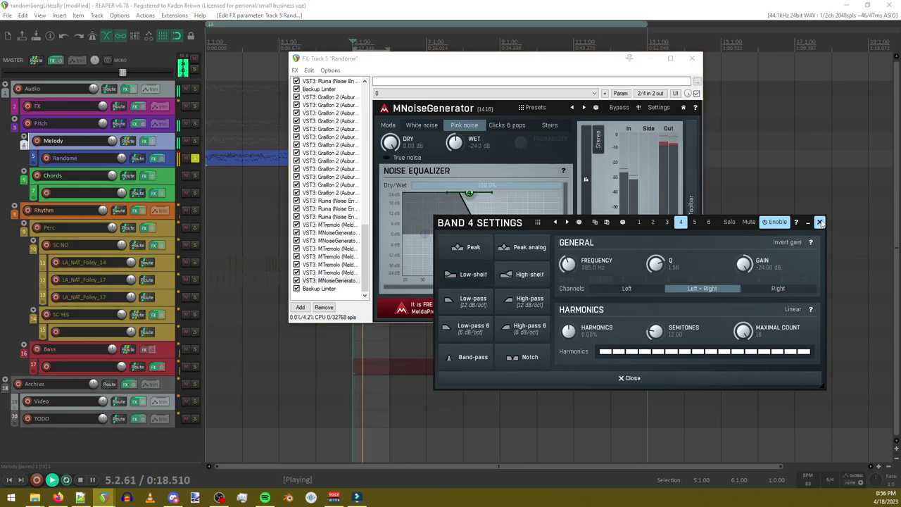
{"action": "left_click", "coordinate": [819, 222]}
{"action": "double_click", "coordinate": [511, 235]}
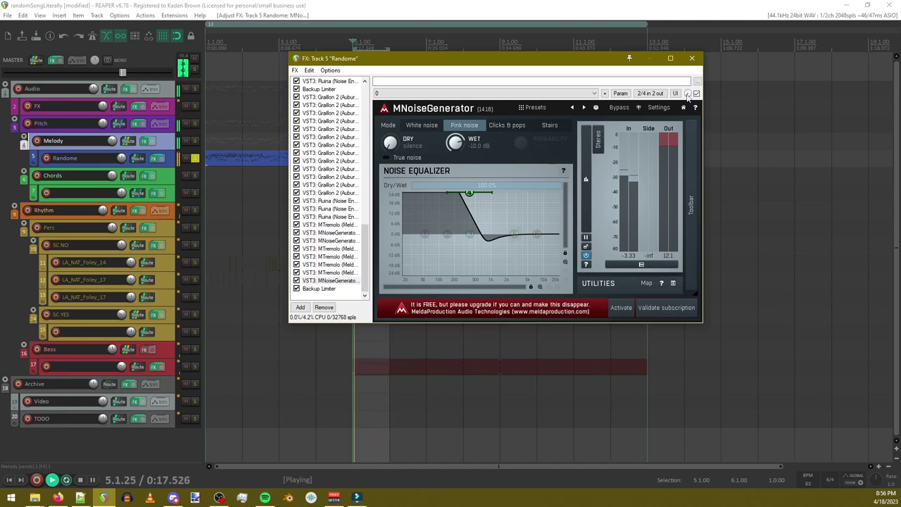
Step: Find ReaLimit with the filter "lim", add it before the last Backup Limiter and set its threshold to -20.50 dB
{"action": "left_click", "coordinate": [300, 308]}
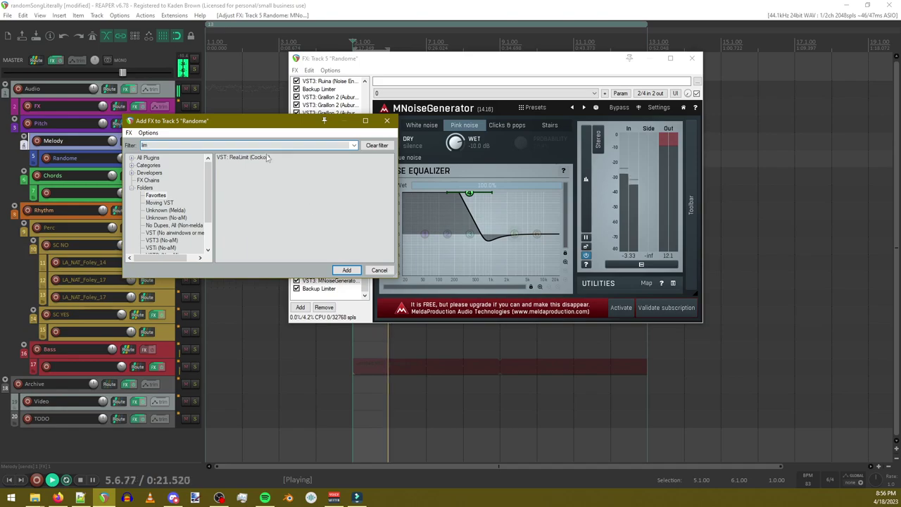
{"action": "double_click", "coordinate": [249, 159]}
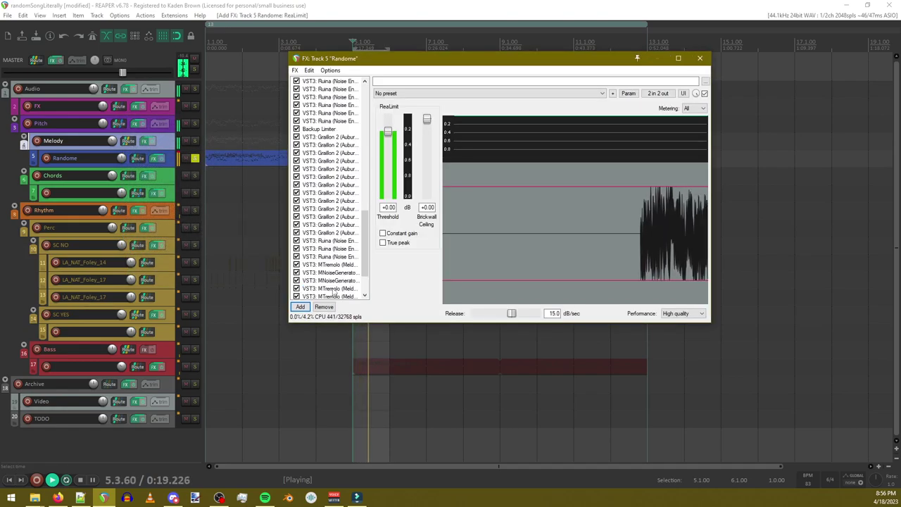
{"action": "left_click_drag", "start_coordinate": [325, 289], "coordinate": [326, 279]}
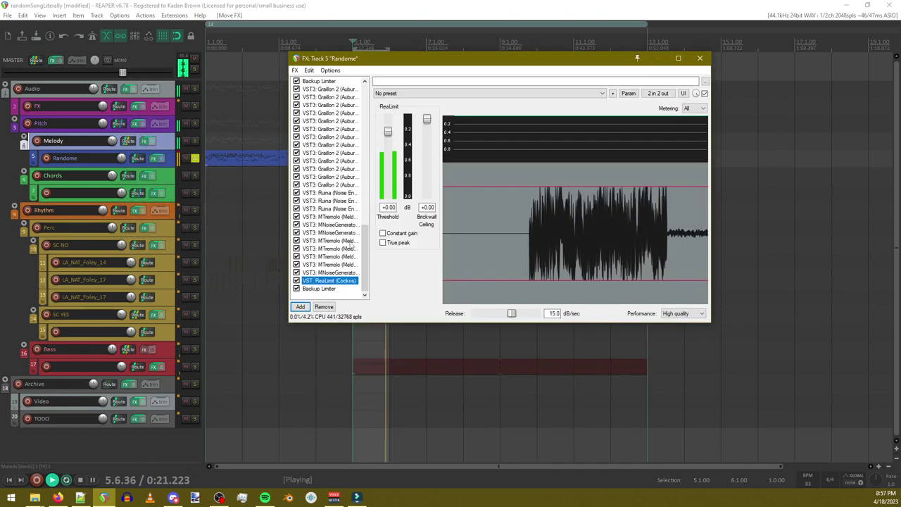
{"action": "left_click_drag", "start_coordinate": [389, 132], "coordinate": [405, 156]}
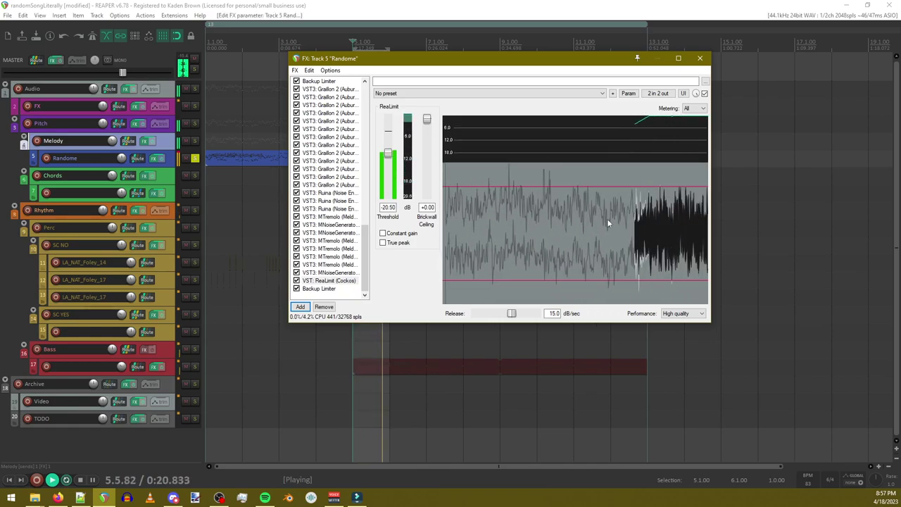
Step: Find MEqualizer with the filter "eq" and add it to the chain before the last Backup Limiter
{"action": "left_click", "coordinate": [300, 306]}
{"action": "type", "text": "eq"}
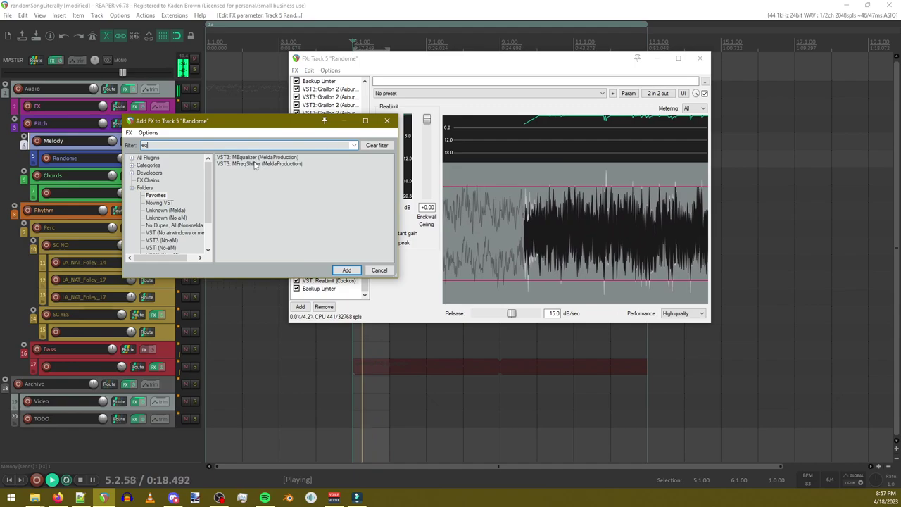
{"action": "double_click", "coordinate": [239, 158]}
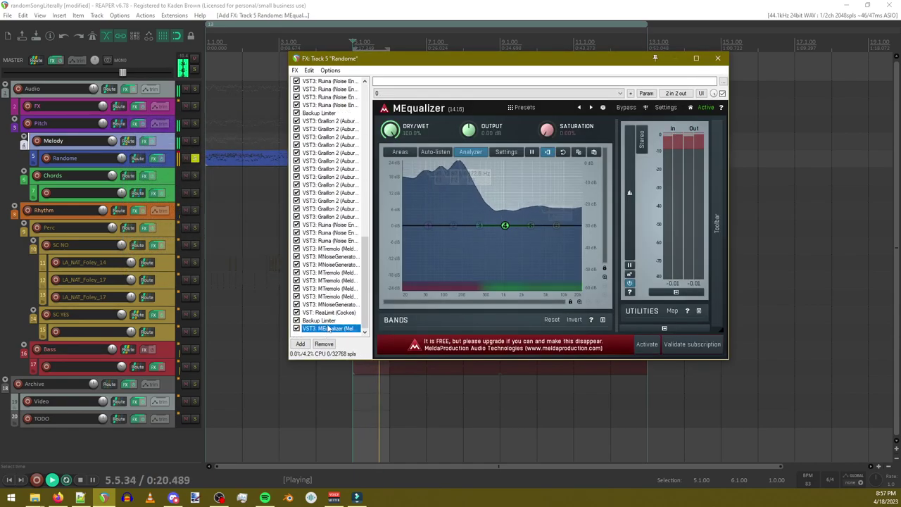
Step: Set MEqualizer's band 4 to a high-shelf at about 1433 Hz with a gain of about +17.4 dB
{"action": "left_click_drag", "start_coordinate": [505, 226], "coordinate": [513, 178]}
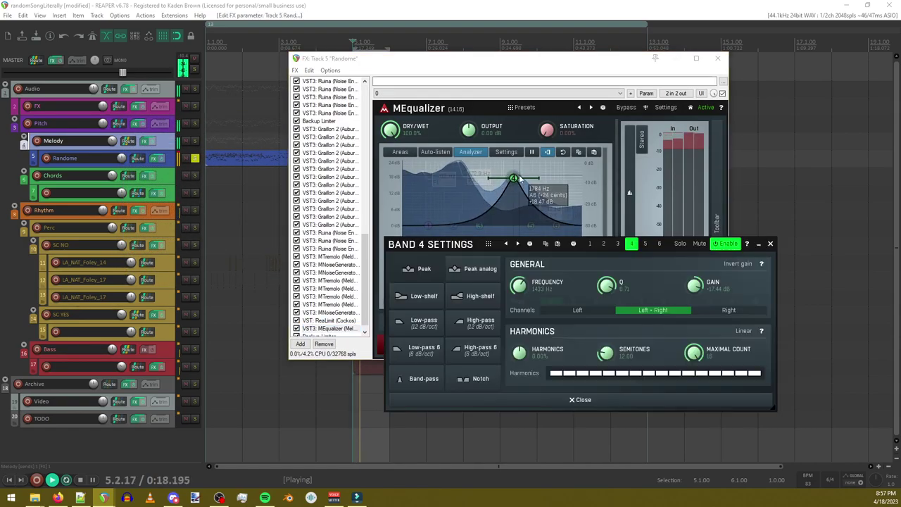
{"action": "left_click", "coordinate": [477, 309]}
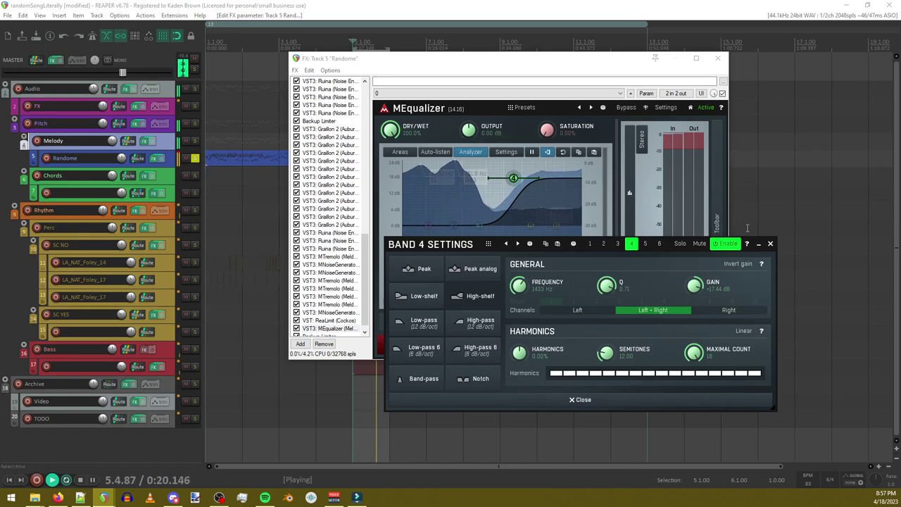
{"action": "left_click", "coordinate": [771, 245]}
Step: Switch MEqualizer to Mid + Side processing and enable band 3 at about 159 Hz with about +14 dB gain
{"action": "left_click", "coordinate": [726, 138]}
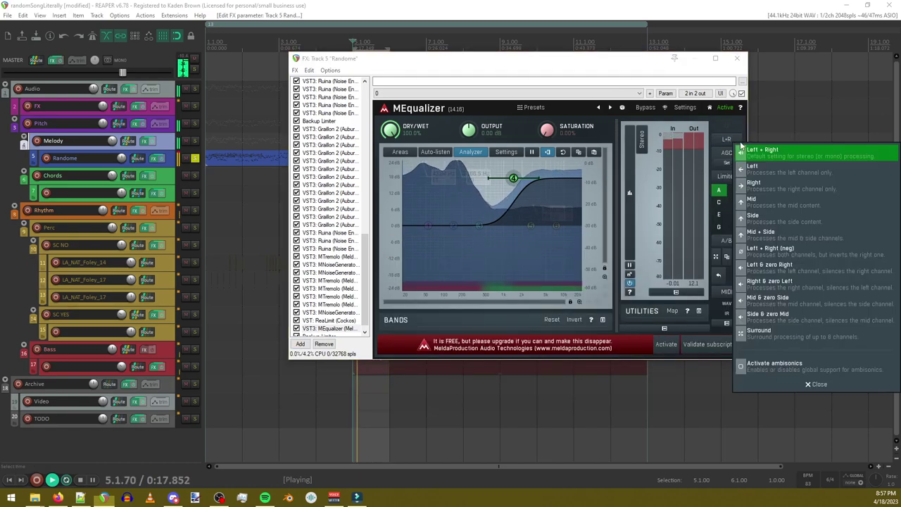
{"action": "left_click", "coordinate": [776, 231]}
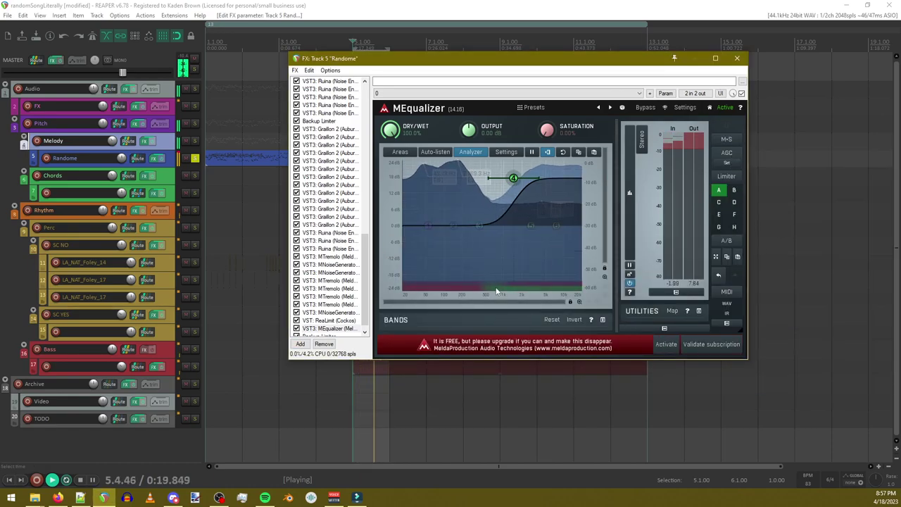
{"action": "double_click", "coordinate": [478, 226]}
{"action": "left_click_drag", "start_coordinate": [478, 226], "coordinate": [458, 188]}
{"action": "right_click", "coordinate": [459, 188]}
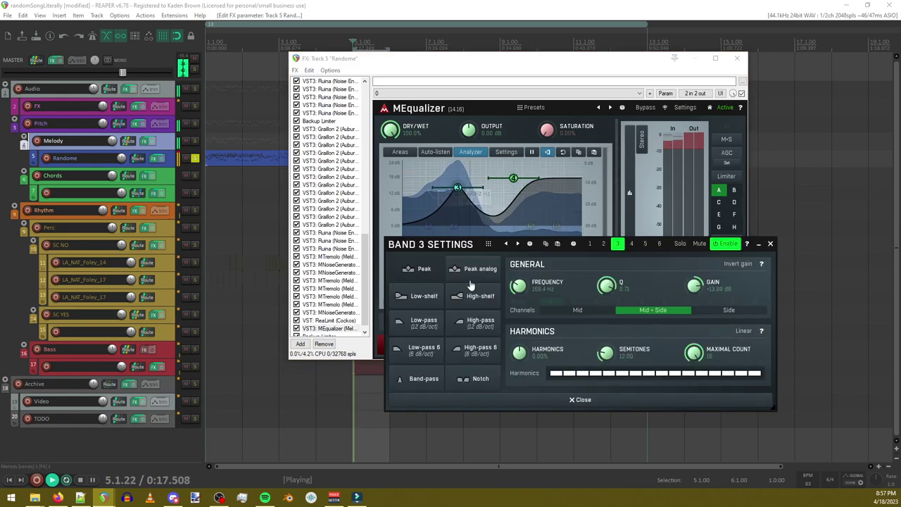
Step: Restrict band 3 to the Side channel and move it to about 250 Hz with about +23.7 dB gain and a Q of 1.99
{"action": "left_click", "coordinate": [590, 314]}
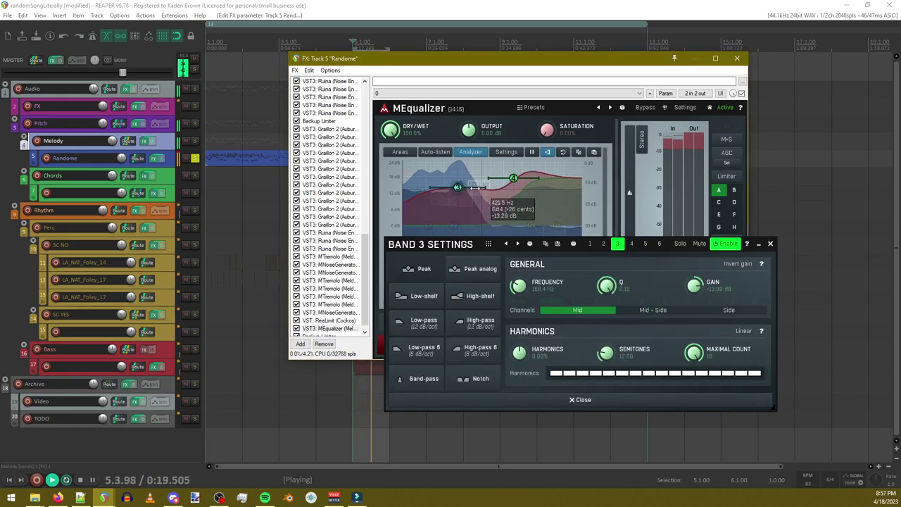
{"action": "left_click_drag", "start_coordinate": [458, 188], "coordinate": [474, 164]}
{"action": "left_click", "coordinate": [733, 311]}
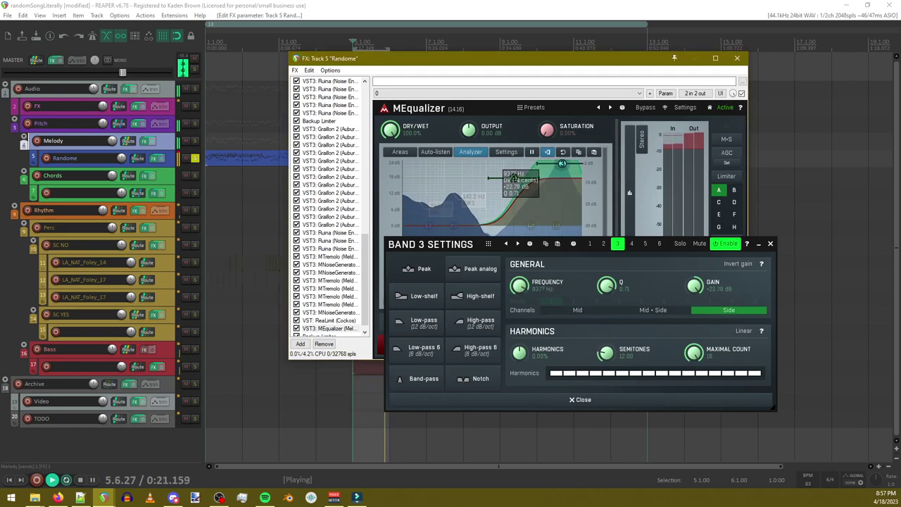
{"action": "scroll", "coordinate": [474, 164], "scroll_direction": "up", "scroll_amount": 3}
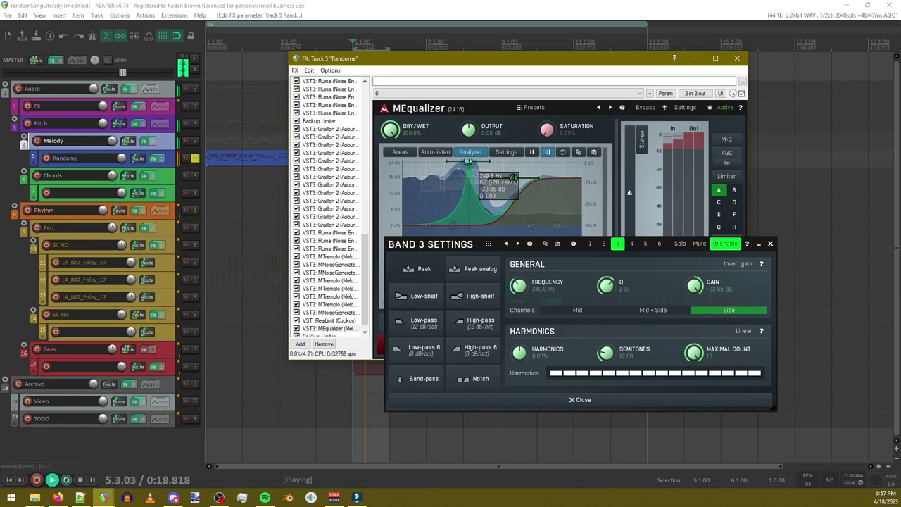
Step: Move band 3 to about 209 Hz with +24 dB gain, and enable band 1 at about 58 Hz with +24 dB gain
{"action": "left_click_drag", "start_coordinate": [474, 163], "coordinate": [464, 161]}
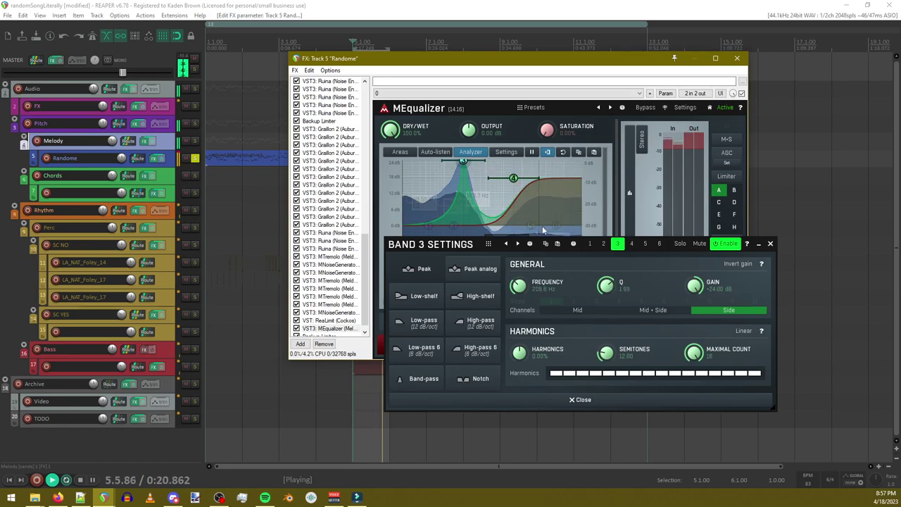
{"action": "double_click", "coordinate": [428, 225]}
{"action": "left_click_drag", "start_coordinate": [428, 226], "coordinate": [431, 160]}
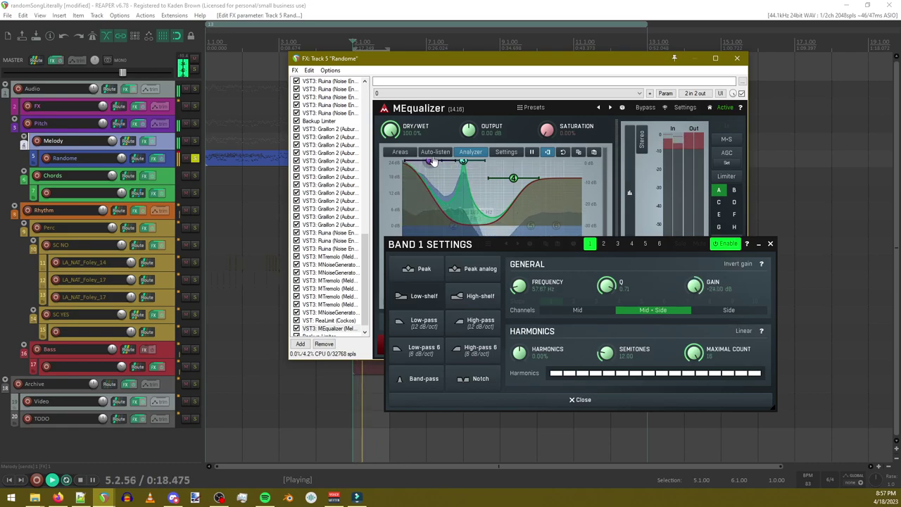
Step: Restrict band 1 to the Mid channel, make it a Peak filter and lower its gain to about +14 dB
{"action": "left_click", "coordinate": [574, 310]}
{"action": "left_click", "coordinate": [652, 310]}
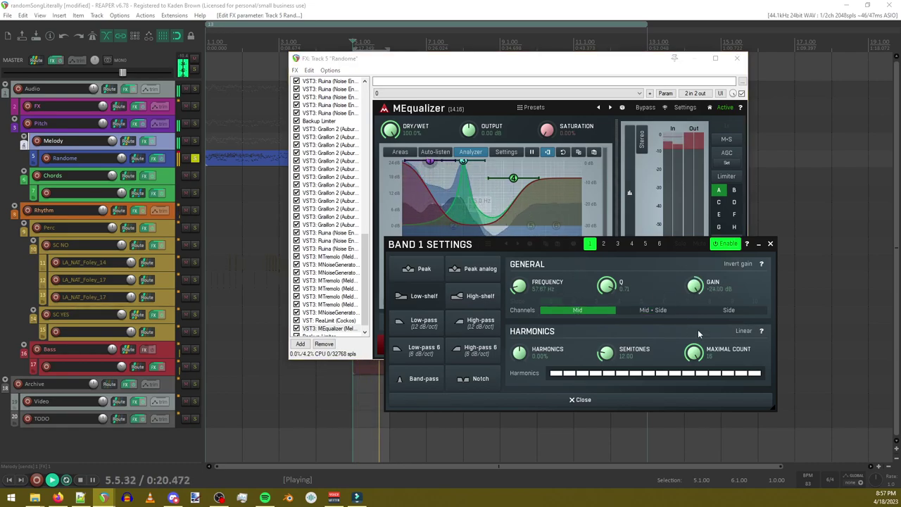
{"action": "left_click", "coordinate": [725, 312]}
{"action": "left_click", "coordinate": [574, 310]}
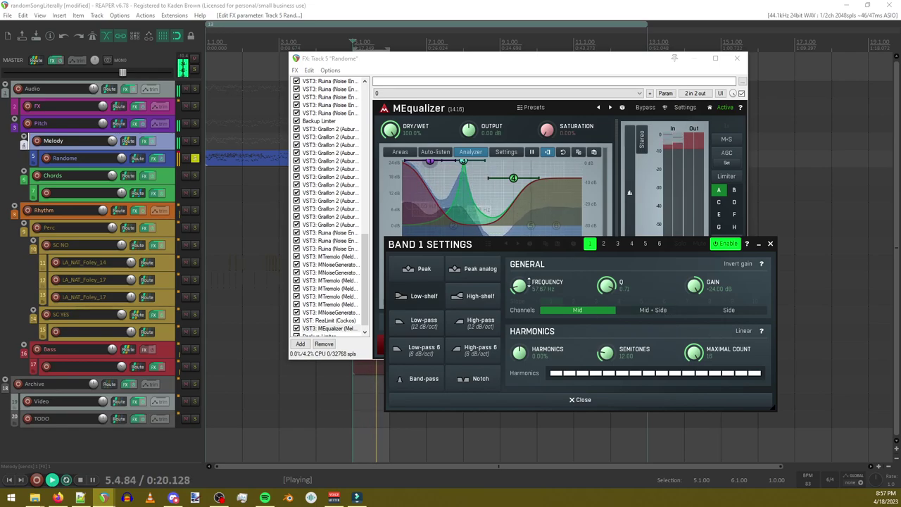
{"action": "left_click", "coordinate": [422, 268]}
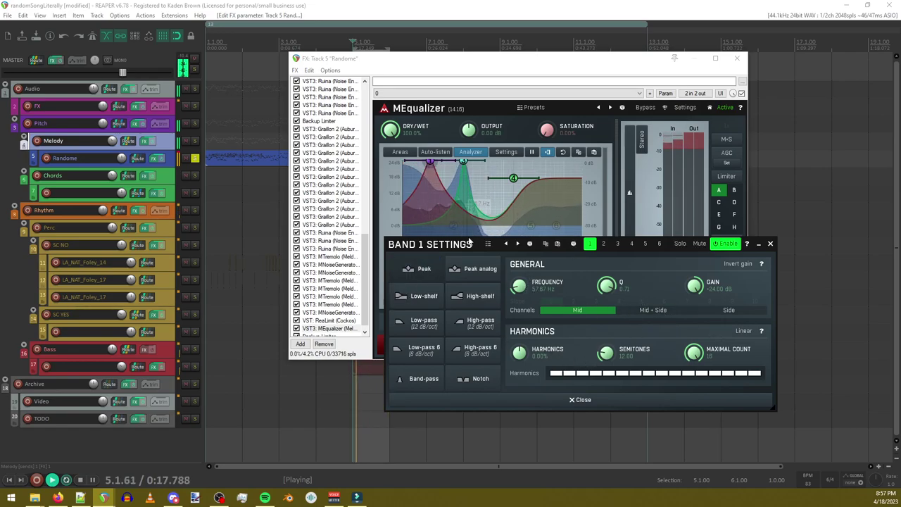
{"action": "left_click_drag", "start_coordinate": [430, 162], "coordinate": [433, 189]}
{"action": "left_click", "coordinate": [771, 244]}
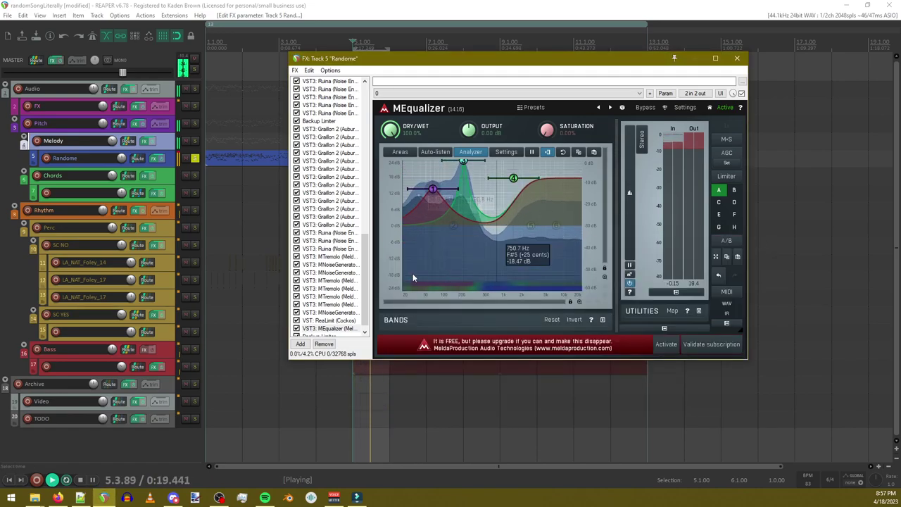
Step: Duplicate the ReaLimit limiter and place the copy directly after the last MEqualizer
{"action": "scroll", "coordinate": [320, 325], "scroll_direction": "down", "scroll_amount": 1}
{"action": "left_click", "coordinate": [326, 312]}
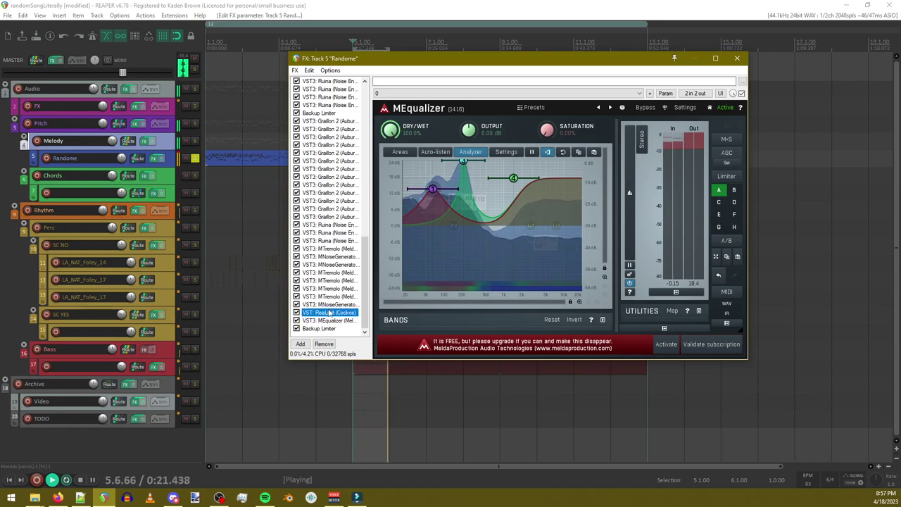
{"action": "key", "text": "ctrl+v"}
{"action": "mouse_move", "coordinate": [336, 271]}
{"action": "left_mouse_down"}
{"action": "mouse_move", "coordinate": [328, 289]}
{"action": "mouse_move", "coordinate": [325, 275]}
{"action": "left_mouse_up"}
Step: Duplicate the last MTremolo and place the copy between the new ReaLimit and the final Backup Limiter
{"action": "scroll", "coordinate": [328, 296], "scroll_direction": "down", "scroll_amount": 1}
{"action": "left_click", "coordinate": [326, 290]}
{"action": "key", "text": "ctrl+v"}
{"action": "scroll", "coordinate": [329, 296], "scroll_direction": "down", "scroll_amount": 5}
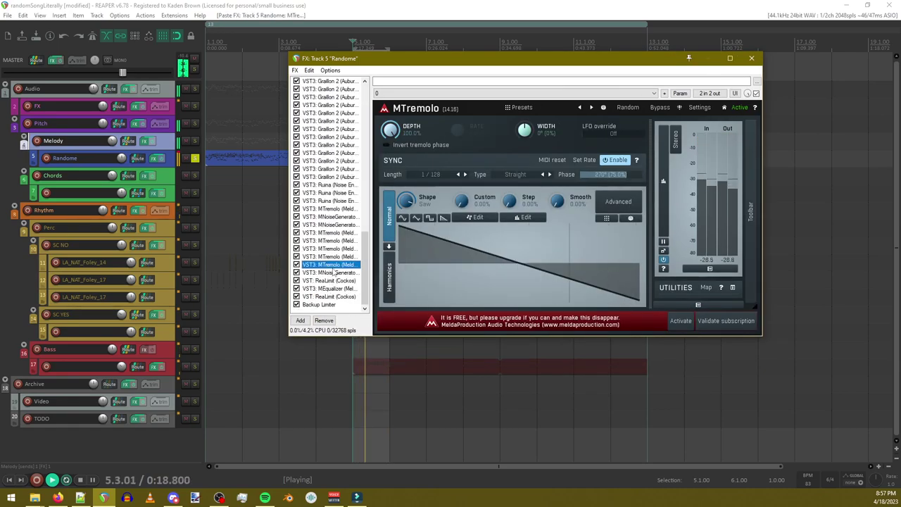
{"action": "left_click_drag", "start_coordinate": [336, 299], "coordinate": [335, 298]}
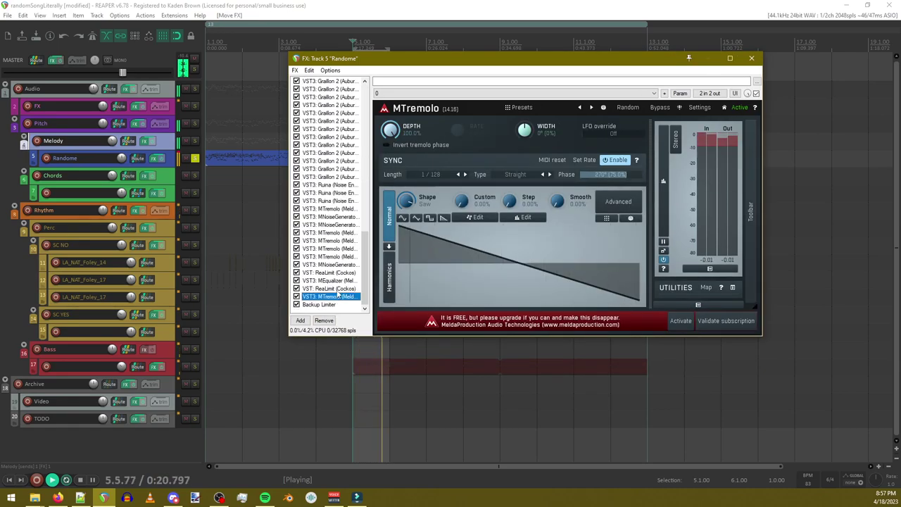
Step: Set the MTremolo copy's sync length to 1/64 and type to Tuplets, and turn its shape into a Noise blend
{"action": "left_click", "coordinate": [464, 176]}
{"action": "left_click", "coordinate": [465, 175]}
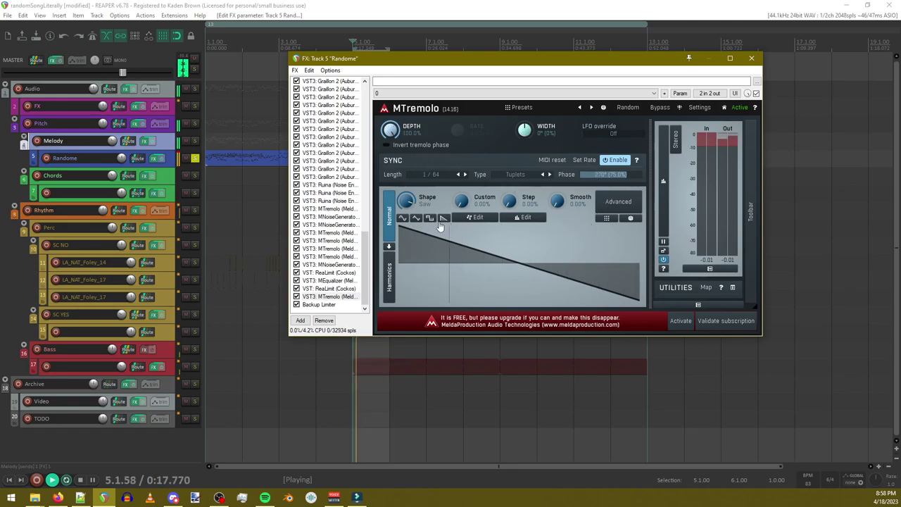
{"action": "left_click_drag", "start_coordinate": [405, 200], "coordinate": [405, 159]}
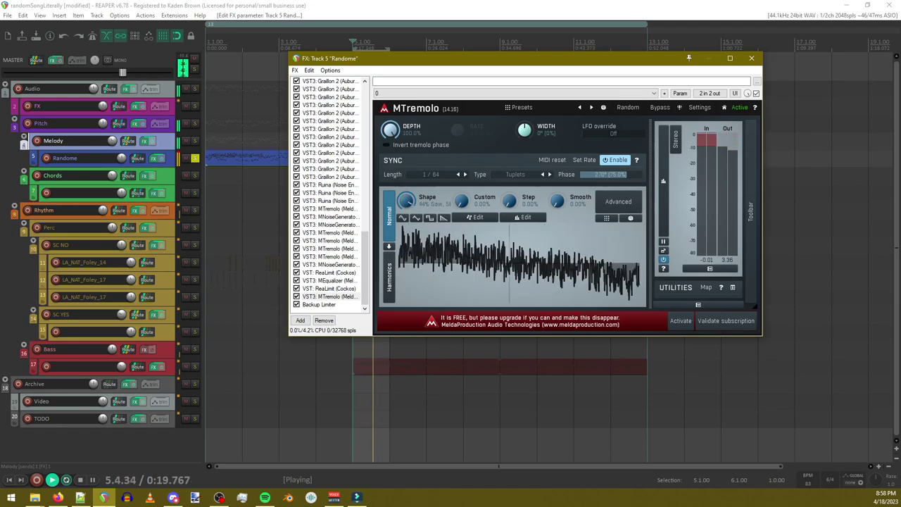
{"action": "left_click_drag", "start_coordinate": [406, 201], "coordinate": [406, 206]}
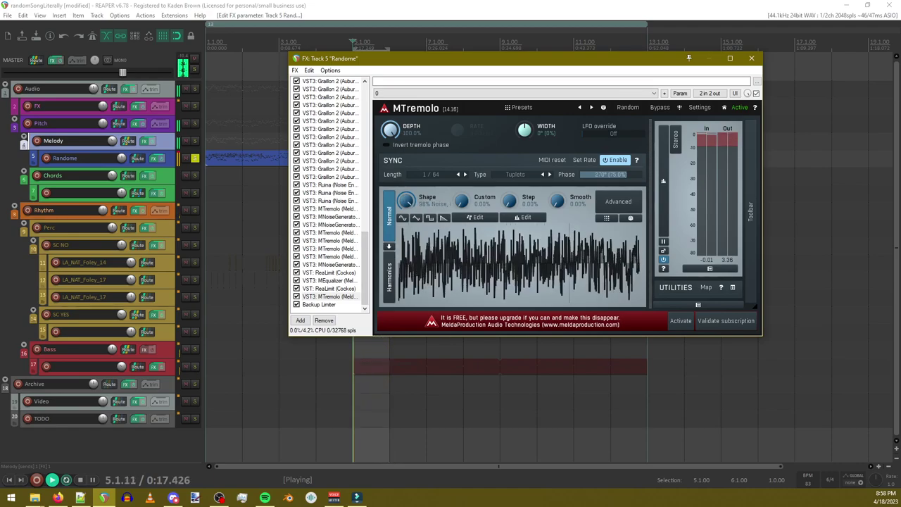
Step: Try modulating MTremolo's synchronization type with a positive 1 Hz sine LFO at 100% strength
{"action": "left_click", "coordinate": [680, 93]}
{"action": "mouse_move", "coordinate": [745, 145]}
{"action": "left_click", "coordinate": [774, 137]}
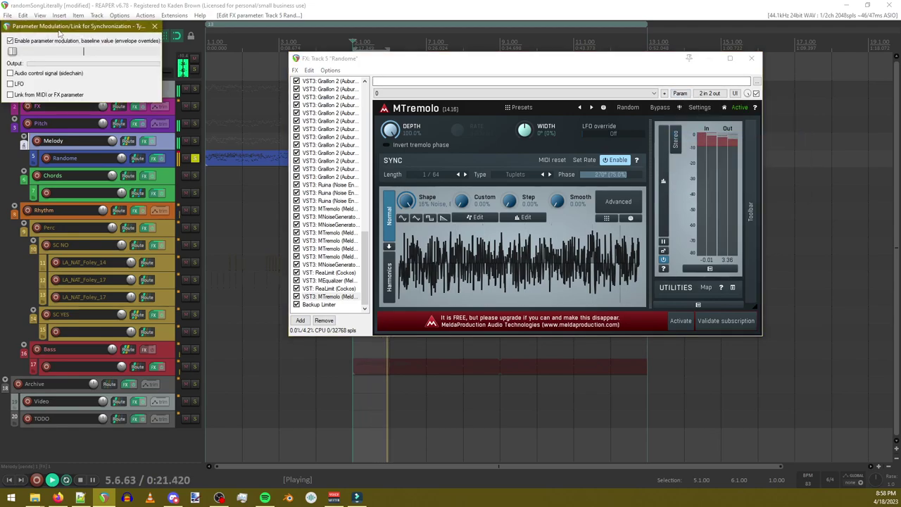
{"action": "left_click_drag", "start_coordinate": [60, 31], "coordinate": [301, 142]}
{"action": "left_click", "coordinate": [249, 195]}
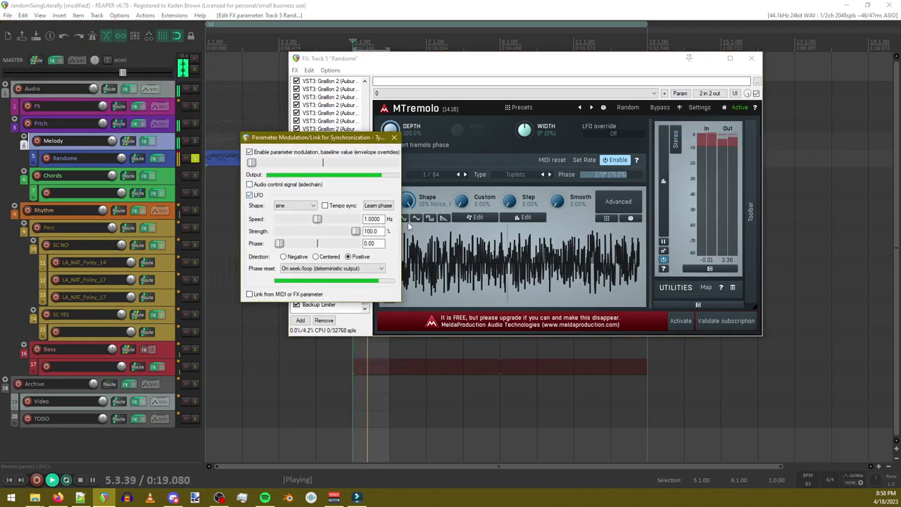
{"action": "left_click_drag", "start_coordinate": [318, 136], "coordinate": [211, 135]}
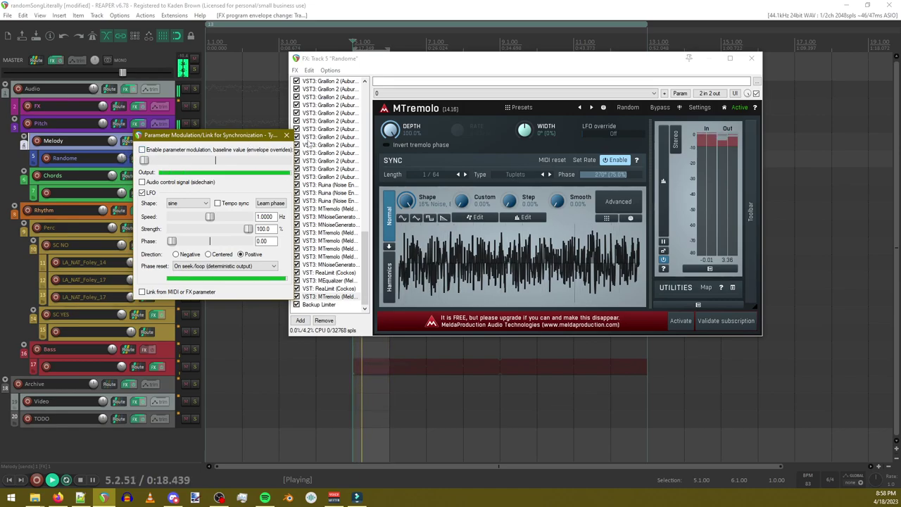
{"action": "left_click", "coordinate": [286, 134]}
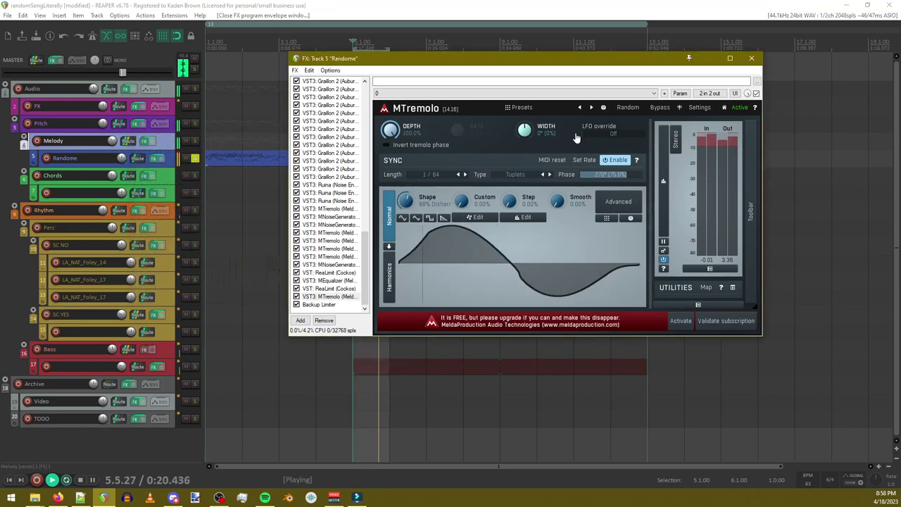
{"action": "left_click", "coordinate": [680, 93]}
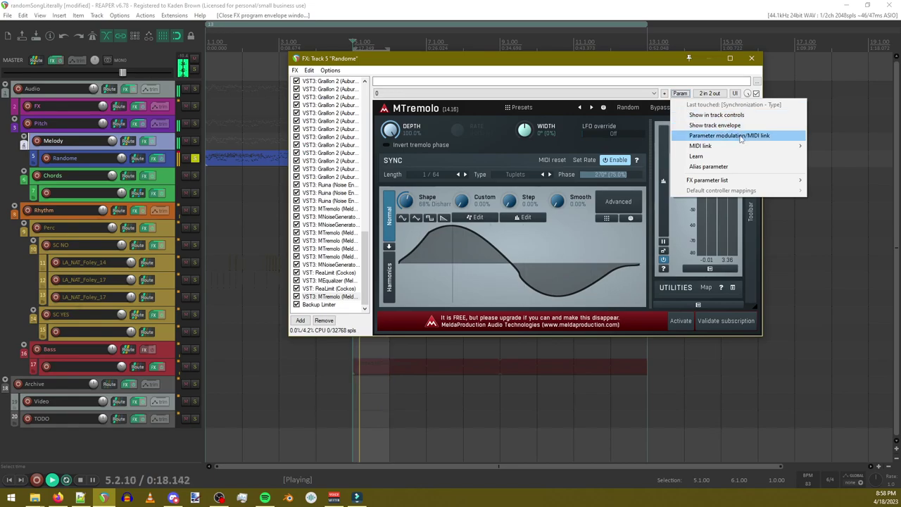
{"action": "left_click", "coordinate": [733, 136]}
{"action": "left_click", "coordinate": [142, 150]}
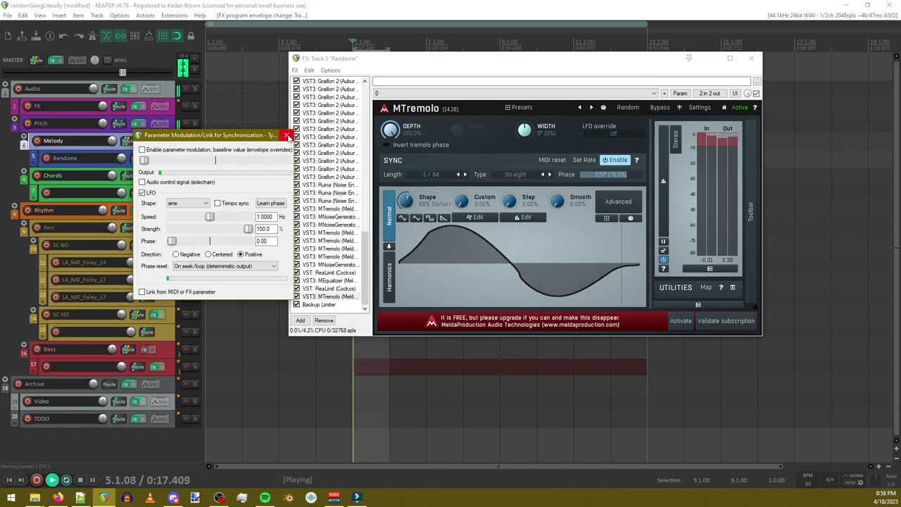
{"action": "left_click", "coordinate": [288, 136]}
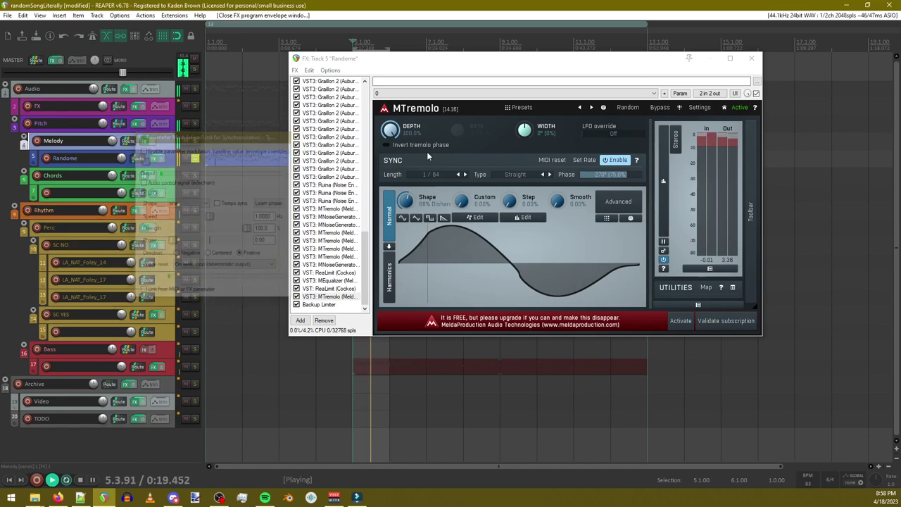
Step: Set MTremolo's shape to a 64% Noise blend, then duplicate the plug-in and set the copy's shape to Mess
{"action": "left_click_drag", "start_coordinate": [406, 201], "coordinate": [406, 134]}
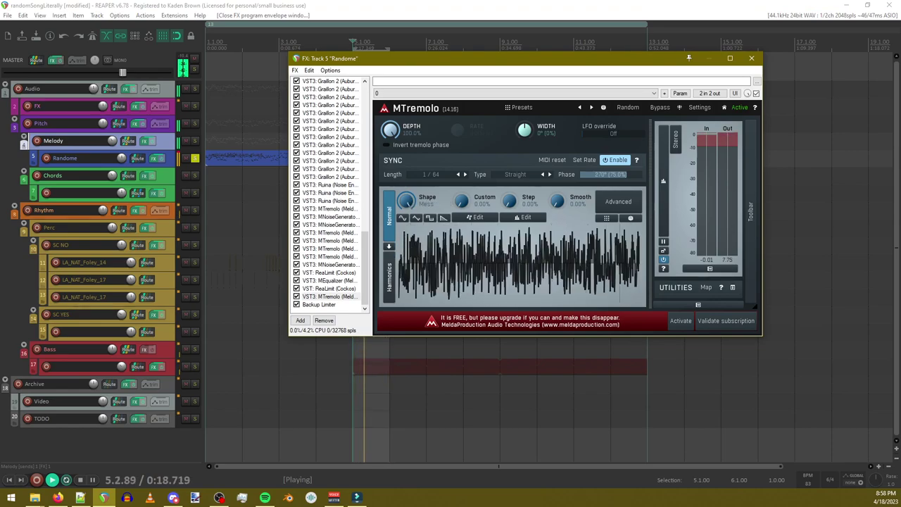
{"action": "left_click_drag", "start_coordinate": [409, 202], "coordinate": [410, 207]}
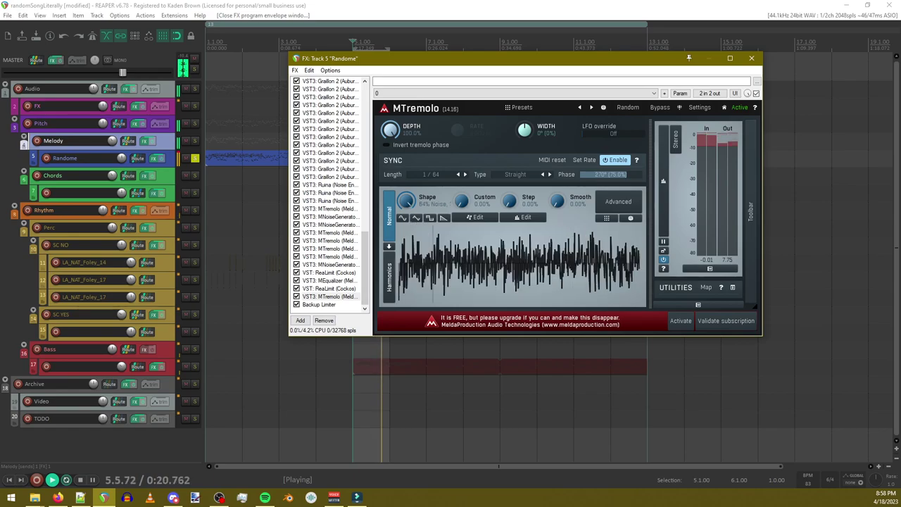
{"action": "left_click", "coordinate": [336, 297]}
{"action": "key", "text": "ctrl+c"}
{"action": "key", "text": "ctrl+v"}
{"action": "left_click_drag", "start_coordinate": [410, 207], "coordinate": [410, 202]}
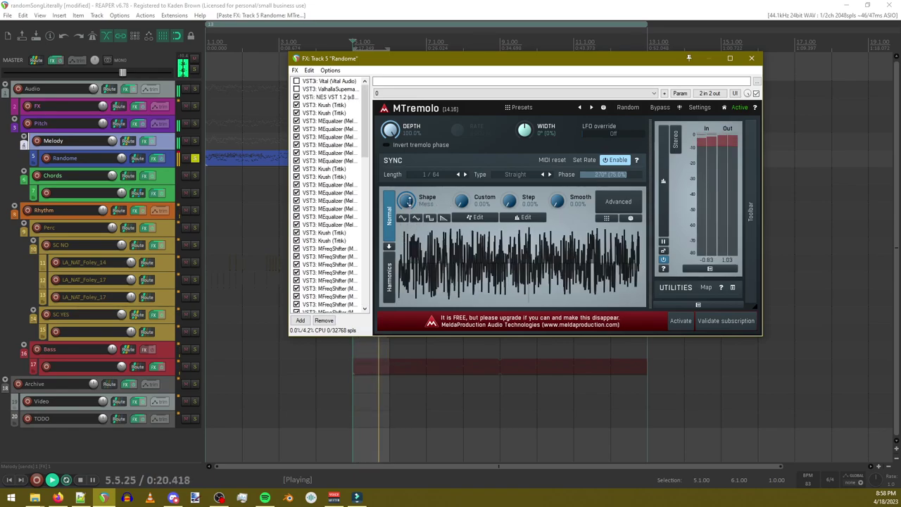
Step: Paste a third MTremolo with a 76% Saw shape blend, a 115° width and inverted tremolo phase
{"action": "scroll", "coordinate": [338, 289], "scroll_direction": "down", "scroll_amount": 10}
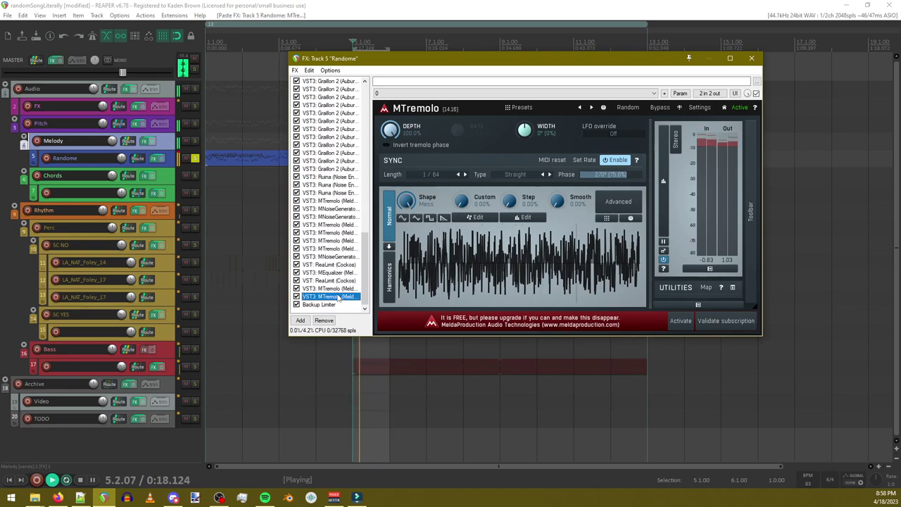
{"action": "scroll", "coordinate": [339, 299], "scroll_direction": "up", "scroll_amount": 10}
{"action": "left_click_drag", "start_coordinate": [406, 203], "coordinate": [406, 200]}
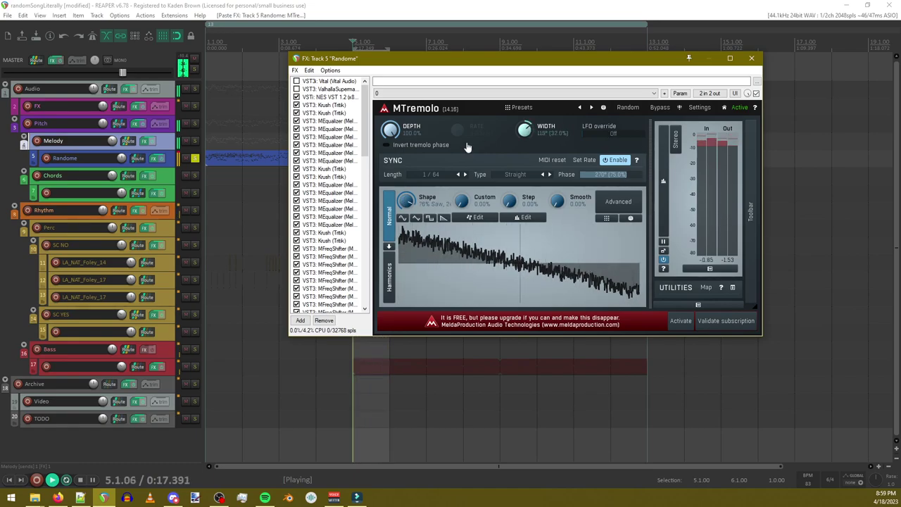
{"action": "left_click", "coordinate": [405, 147]}
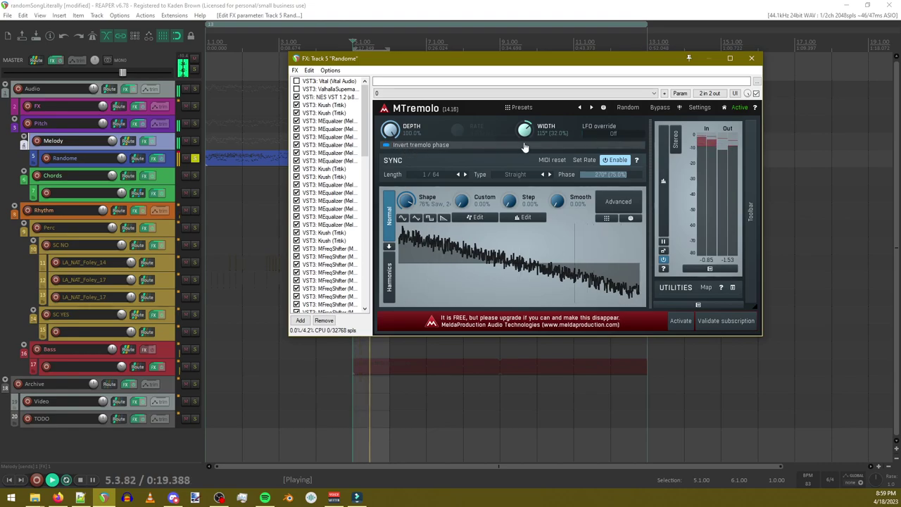
Step: Duplicate the last MTremolo, turn off the copy's inverted tremolo phase and lower its depth to about 77%
{"action": "scroll", "coordinate": [351, 278], "scroll_direction": "down", "scroll_amount": 20}
{"action": "left_click", "coordinate": [347, 296]}
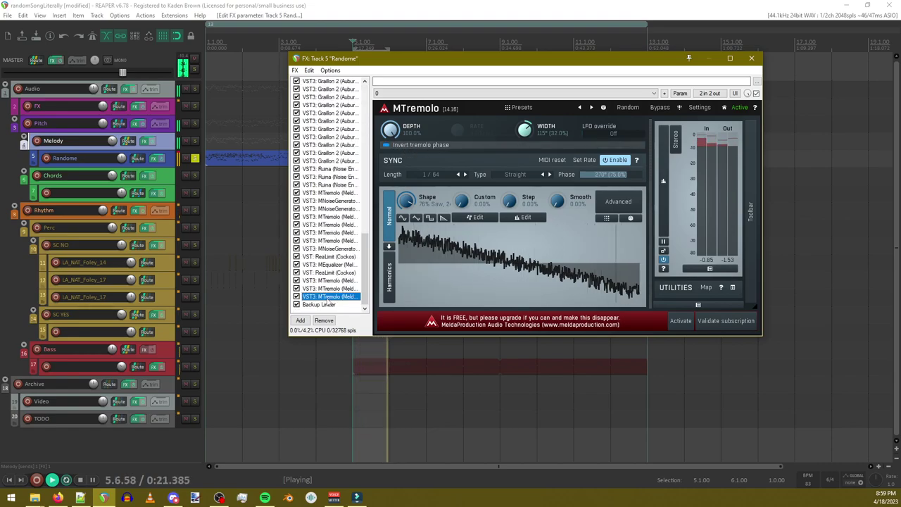
{"action": "key", "text": "ctrl+c"}
{"action": "key", "text": "ctrl+v"}
{"action": "left_click", "coordinate": [385, 147]}
{"action": "left_click_drag", "start_coordinate": [390, 131], "coordinate": [390, 138]}
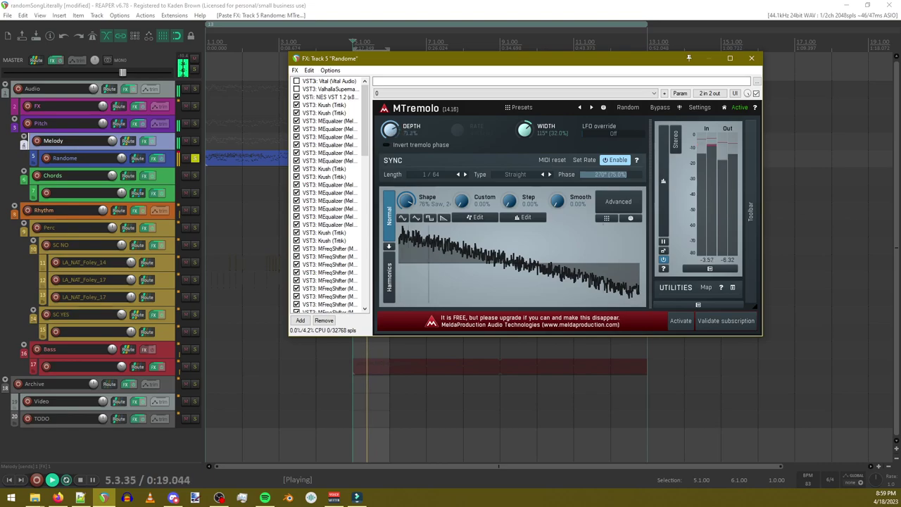
Step: Set the newest MTremolo's sync phase to 248° and its smoothness to 14.0%
{"action": "scroll", "coordinate": [318, 288], "scroll_direction": "down", "scroll_amount": 15}
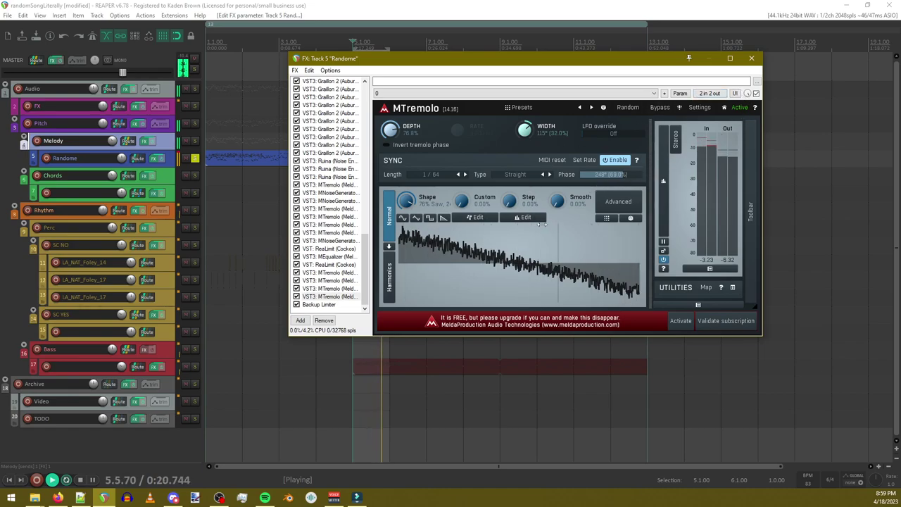
{"action": "mouse_move", "coordinate": [557, 201]}
{"action": "left_mouse_down"}
{"action": "mouse_move", "coordinate": [557, 173]}
{"action": "mouse_move", "coordinate": [558, 197]}
{"action": "mouse_move", "coordinate": [557, 184]}
{"action": "left_mouse_up"}
{"action": "scroll", "coordinate": [284, 290], "scroll_direction": "down", "scroll_amount": 5}
{"action": "scroll", "coordinate": [283, 290], "scroll_direction": "up", "scroll_amount": 4}
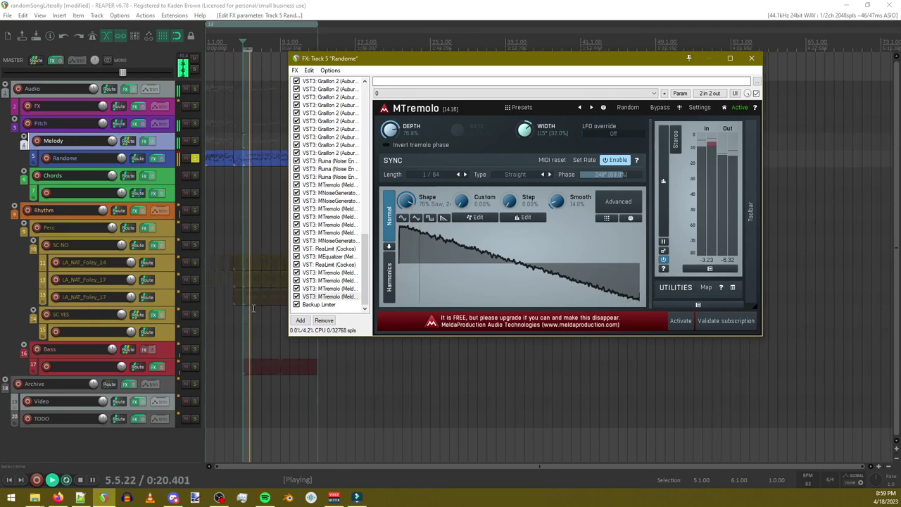
Step: Add the OTT compressor from the Favorites folder and place it before the final Backup Limiter
{"action": "left_click", "coordinate": [301, 321]}
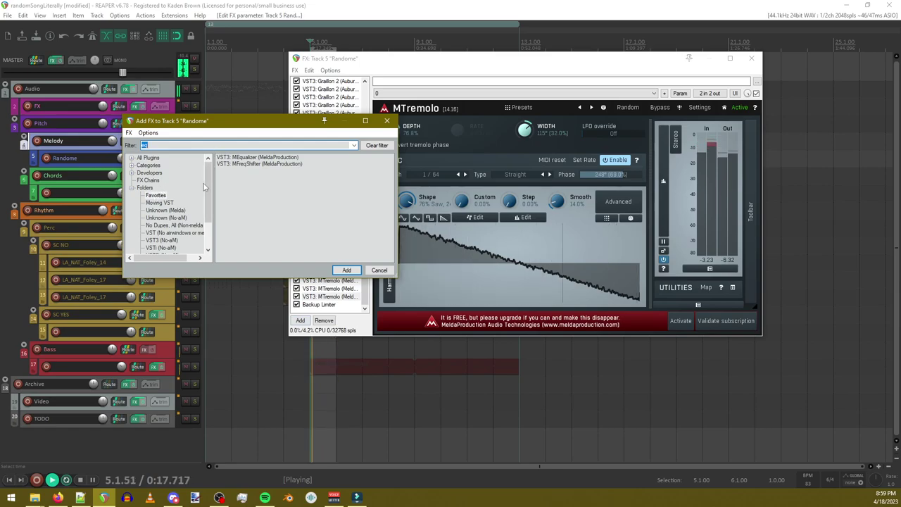
{"action": "key", "text": "BackSpace"}
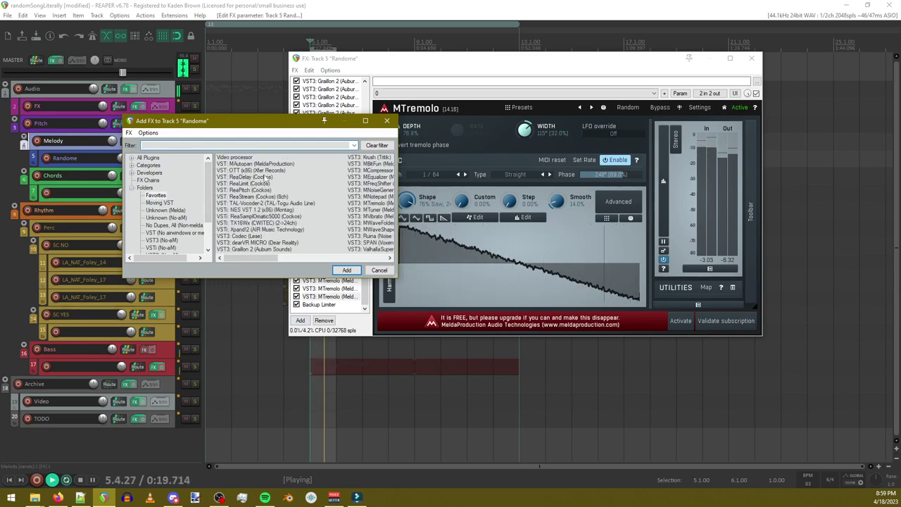
{"action": "double_click", "coordinate": [262, 170]}
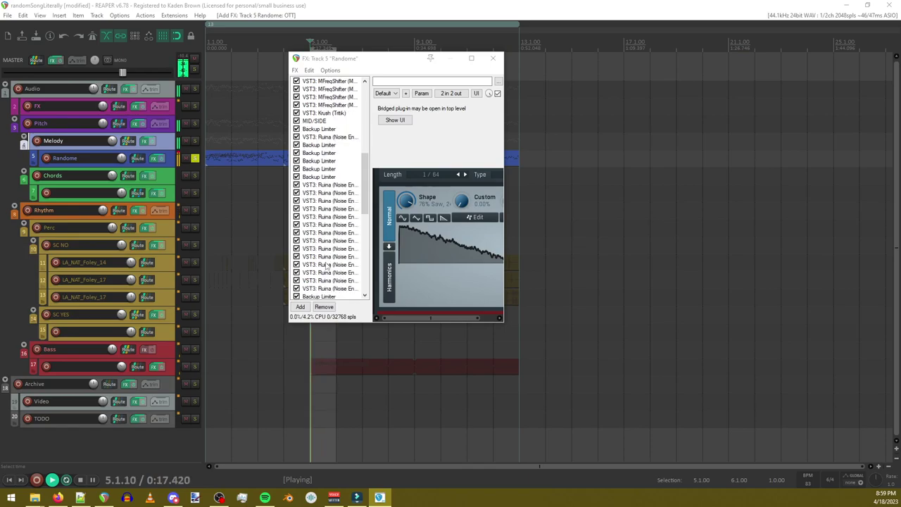
{"action": "left_click_drag", "start_coordinate": [320, 282], "coordinate": [320, 280]}
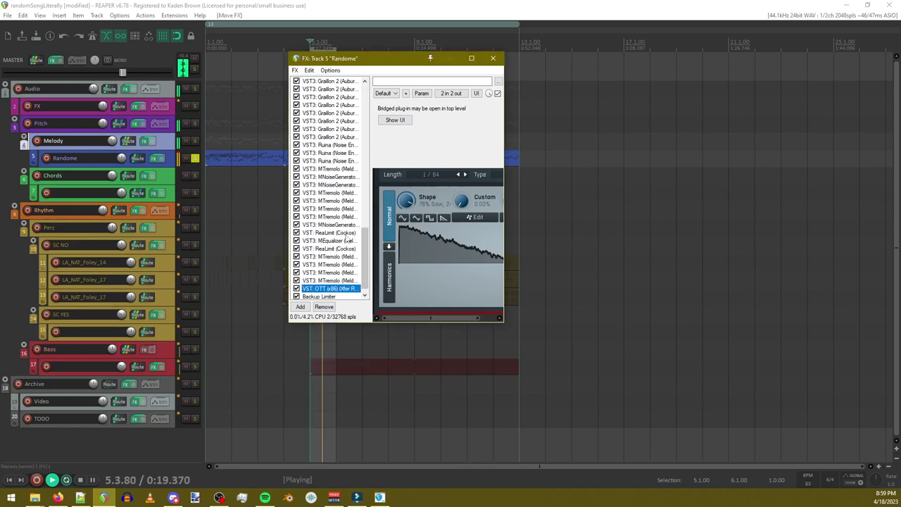
Step: Open OTT's own interface, close its floating wrapper window and turn up the high-band gain
{"action": "double_click", "coordinate": [330, 288]}
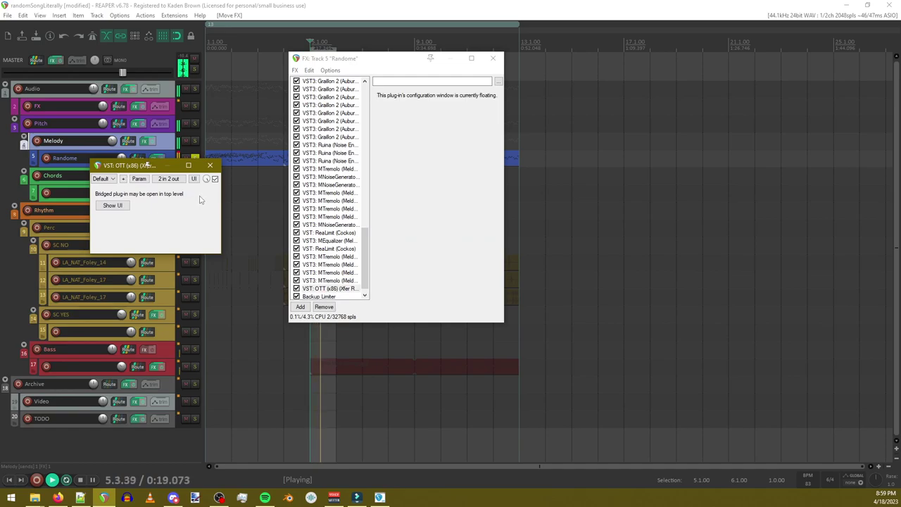
{"action": "mouse_move", "coordinate": [295, 145]}
{"action": "left_mouse_down"}
{"action": "mouse_move", "coordinate": [341, 184]}
{"action": "mouse_move", "coordinate": [558, 166]}
{"action": "mouse_move", "coordinate": [587, 155]}
{"action": "mouse_move", "coordinate": [287, 151]}
{"action": "left_mouse_up"}
{"action": "left_click", "coordinate": [211, 166]}
{"action": "left_click_drag", "start_coordinate": [374, 253], "coordinate": [376, 127]}
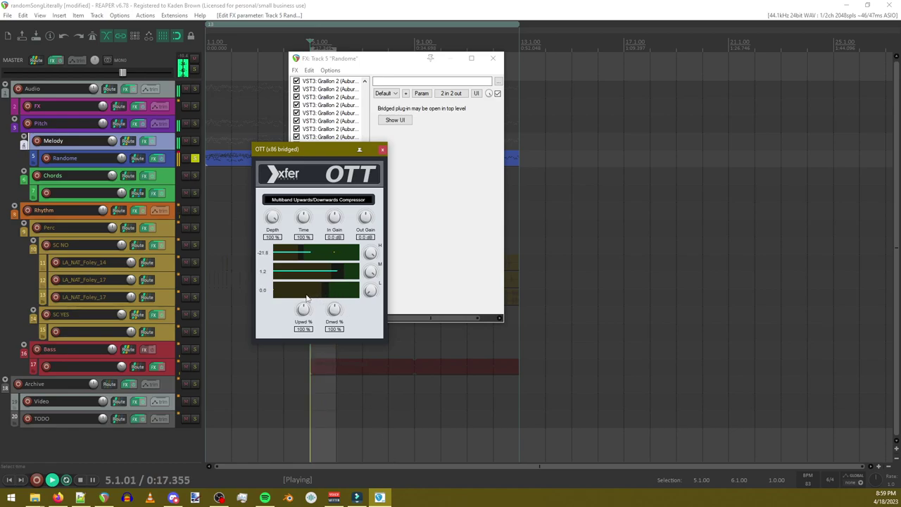
Step: Set OTT's downward compression to 200%, raise its input and output gain to about 19 dB, and close its window
{"action": "left_click_drag", "start_coordinate": [334, 310], "coordinate": [378, 152]}
{"action": "left_click_drag", "start_coordinate": [336, 218], "coordinate": [350, 419]}
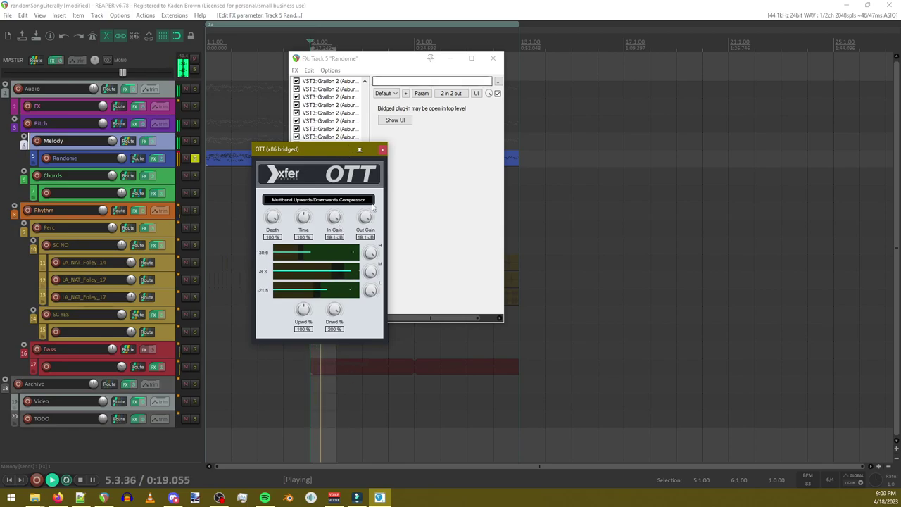
{"action": "left_click", "coordinate": [383, 150]}
Step: Add the Codec plug-in from the Favorites folder and place it before the Backup Limiter
{"action": "scroll", "coordinate": [331, 268], "scroll_direction": "down", "scroll_amount": 1}
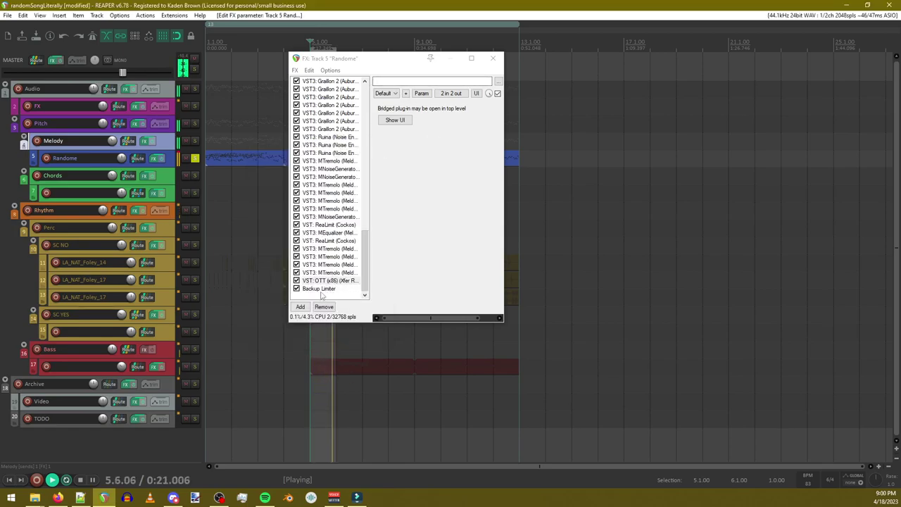
{"action": "left_click", "coordinate": [300, 307]}
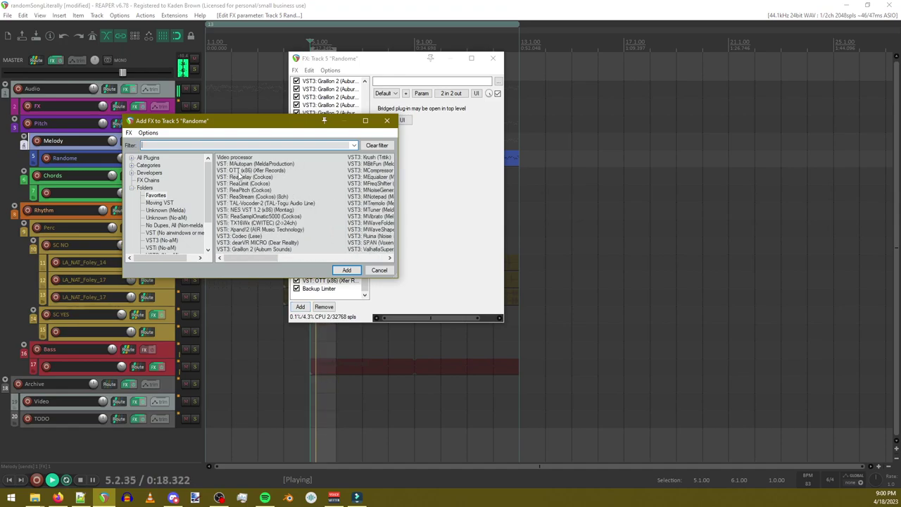
{"action": "double_click", "coordinate": [245, 236]}
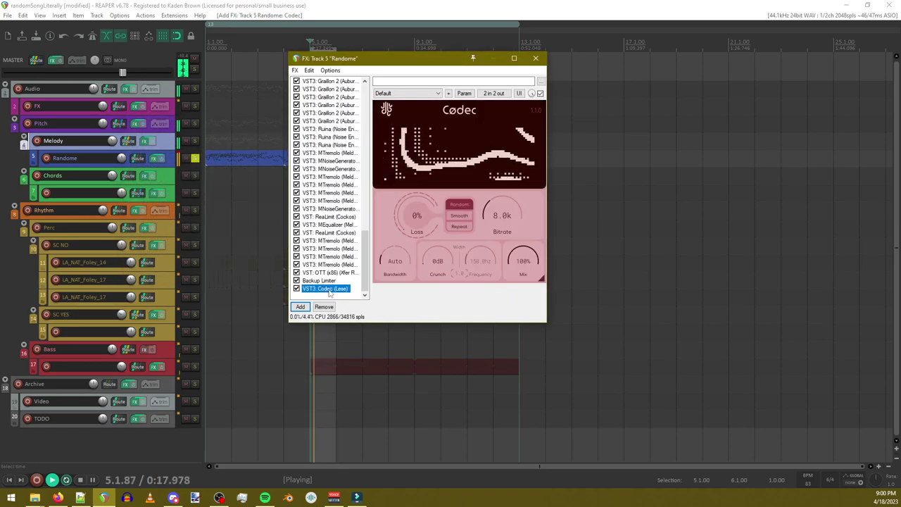
{"action": "left_click_drag", "start_coordinate": [328, 290], "coordinate": [324, 281]}
Step: Switch Codec's loss mode to Repeat and set its loss to 33%
{"action": "left_click", "coordinate": [459, 226]}
{"action": "left_click_drag", "start_coordinate": [419, 217], "coordinate": [419, 169]}
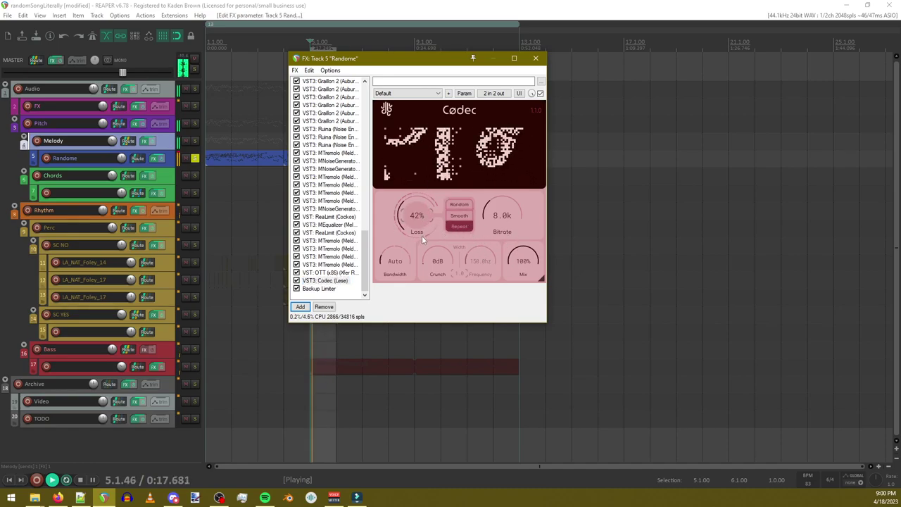
{"action": "left_click_drag", "start_coordinate": [418, 213], "coordinate": [420, 224]}
Step: Set Codec's bitrate to 67k, bandwidth to 12 kHz, crunch to 36 dB, crunch width to 5.0 and crunch frequency to about 627 Hz
{"action": "left_click_drag", "start_coordinate": [505, 226], "coordinate": [513, 177]}
{"action": "left_click_drag", "start_coordinate": [399, 269], "coordinate": [403, 186]}
{"action": "left_click_drag", "start_coordinate": [445, 267], "coordinate": [445, 208]}
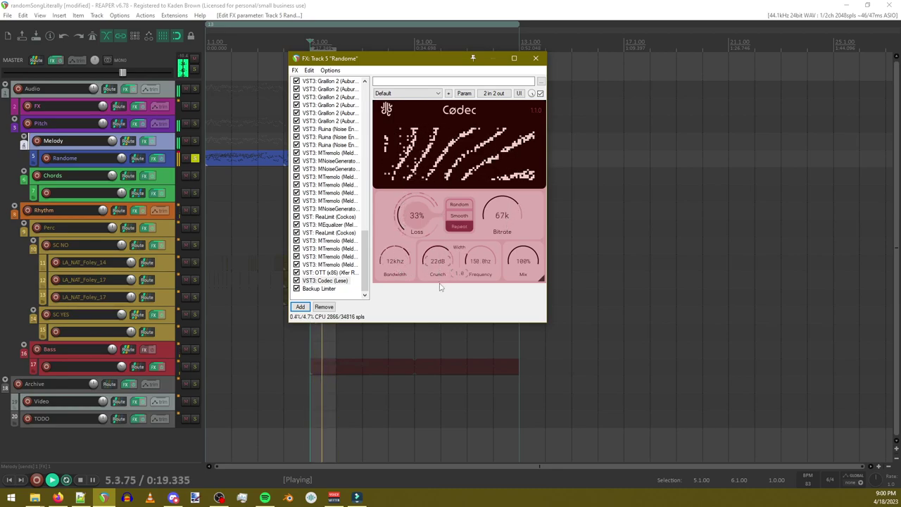
{"action": "left_click_drag", "start_coordinate": [445, 270], "coordinate": [461, 172]}
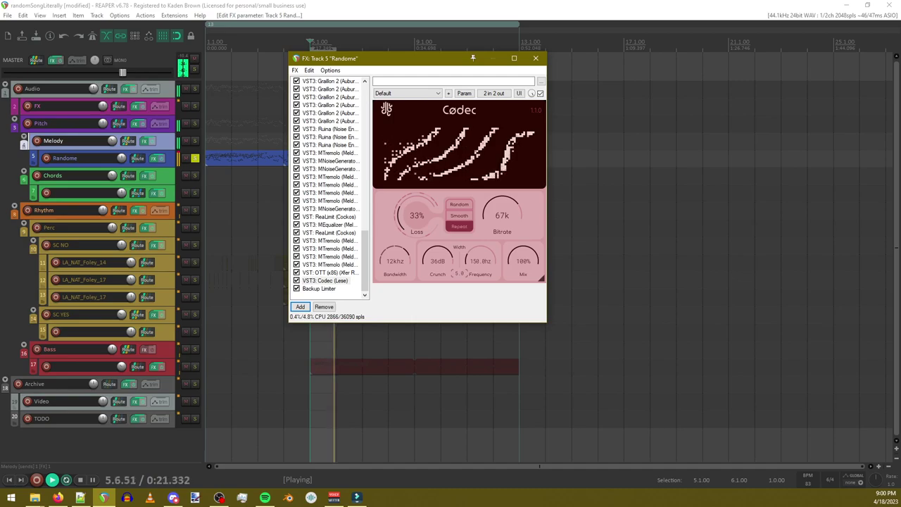
{"action": "left_click_drag", "start_coordinate": [479, 271], "coordinate": [486, 229]}
{"action": "left_click_drag", "start_coordinate": [487, 276], "coordinate": [484, 283]}
Step: Enable parameter modulation on Codec's crunch frequency with a tempo-synced LFO
{"action": "left_click", "coordinate": [465, 93]}
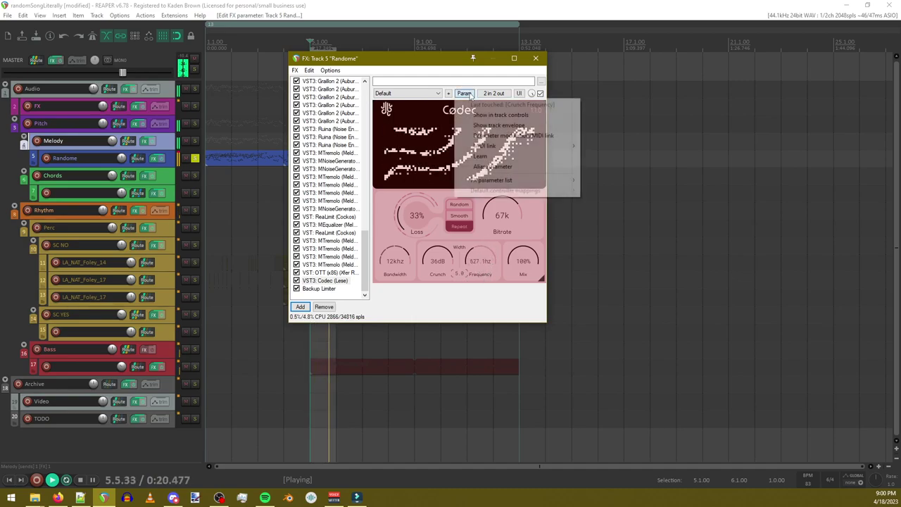
{"action": "left_click", "coordinate": [522, 135]}
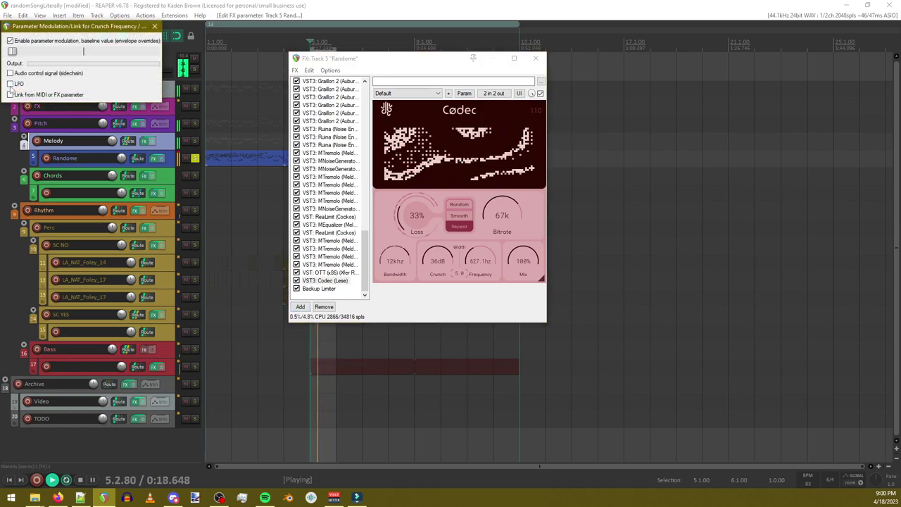
{"action": "left_click", "coordinate": [10, 83]}
{"action": "left_click_drag", "start_coordinate": [77, 26], "coordinate": [259, 152]}
{"action": "left_click", "coordinate": [265, 219]}
Step: Try LFO speeds of 3 and 0.3 QN, and settle on 0.1 QN for the crunch frequency
{"action": "double_click", "coordinate": [316, 232]}
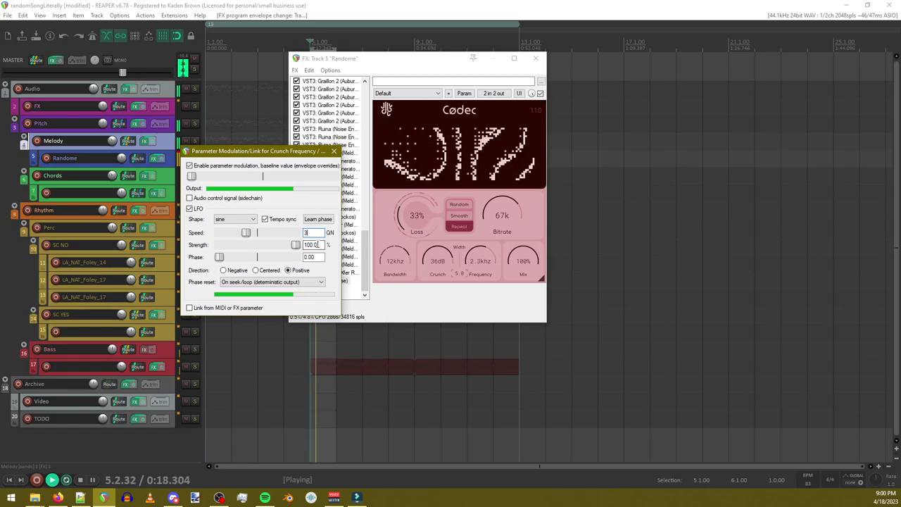
{"action": "type", "text": "3"}
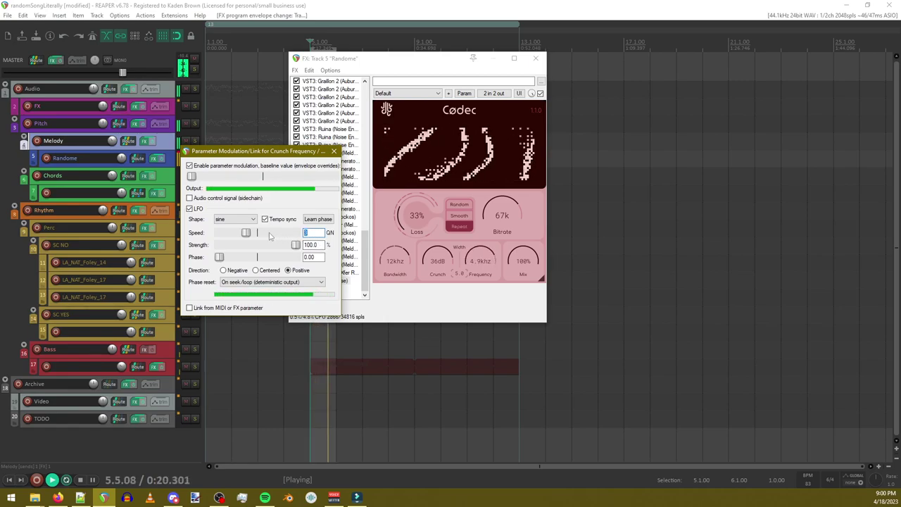
{"action": "type", "text": ".3"}
{"action": "key", "text": "Return"}
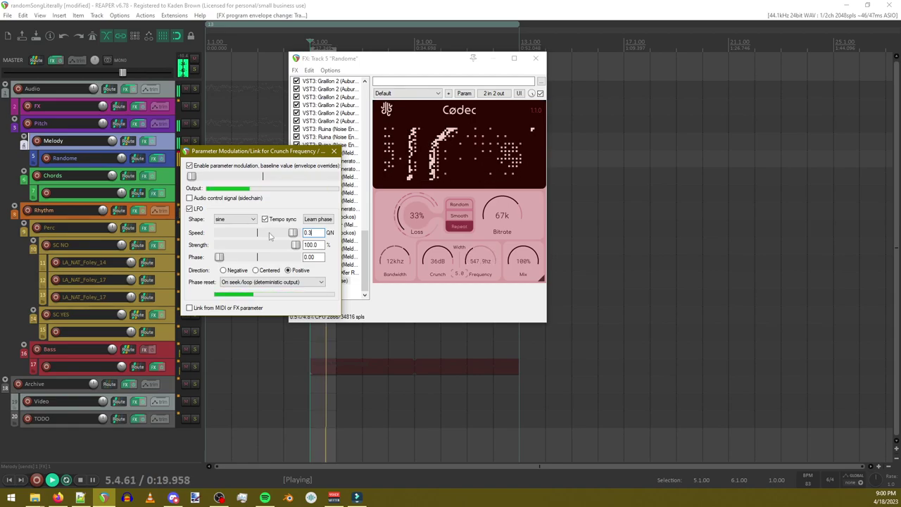
{"action": "type", "text": "1"}
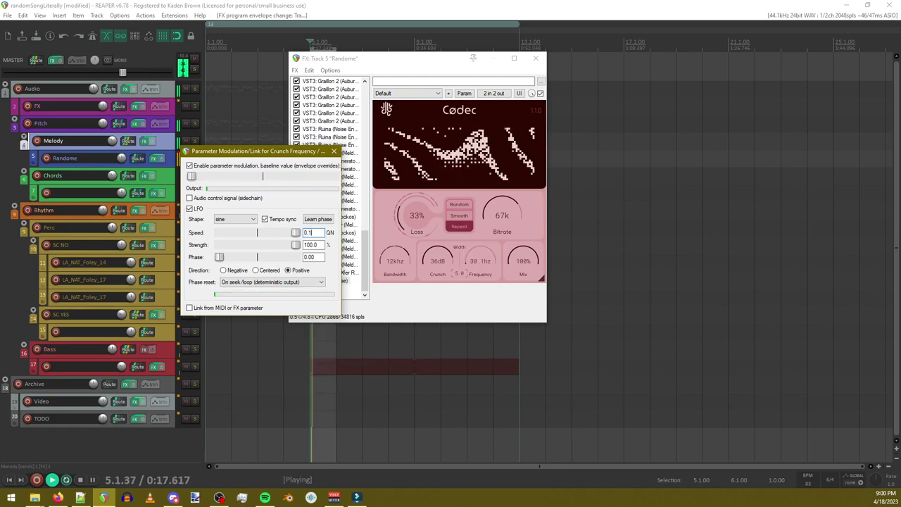
Step: Change the crunch frequency LFO's shape to saw R and close the modulation window
{"action": "left_click", "coordinate": [240, 220]}
{"action": "left_click", "coordinate": [260, 247]}
{"action": "left_click", "coordinate": [235, 219]}
{"action": "left_click", "coordinate": [236, 243]}
{"action": "left_click", "coordinate": [335, 152]}
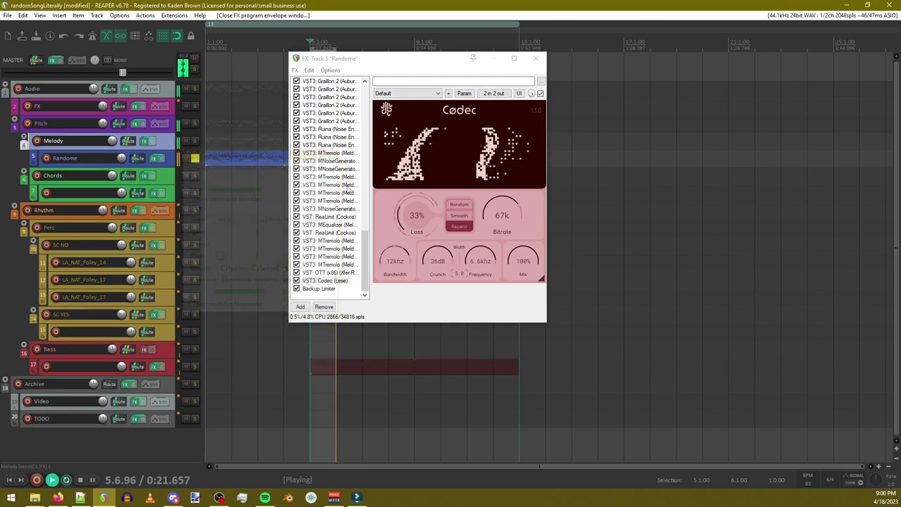
Step: Duplicate the Codec plug-in directly after itself in the effect chain
{"action": "left_click", "coordinate": [324, 281]}
{"action": "key", "text": "ctrl+c"}
{"action": "key", "text": "ctrl+v"}
{"action": "scroll", "coordinate": [324, 284], "scroll_direction": "down", "scroll_amount": 10}
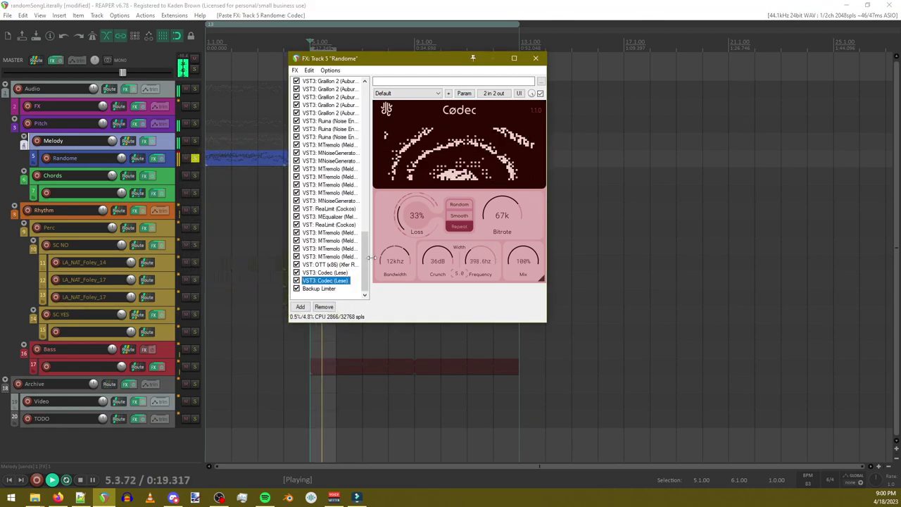
Step: Swap the duplicated Codec's left and right outputs in its pin connector and choose to zero out unmapped output channels
{"action": "left_click", "coordinate": [494, 93]}
{"action": "left_click", "coordinate": [605, 100]}
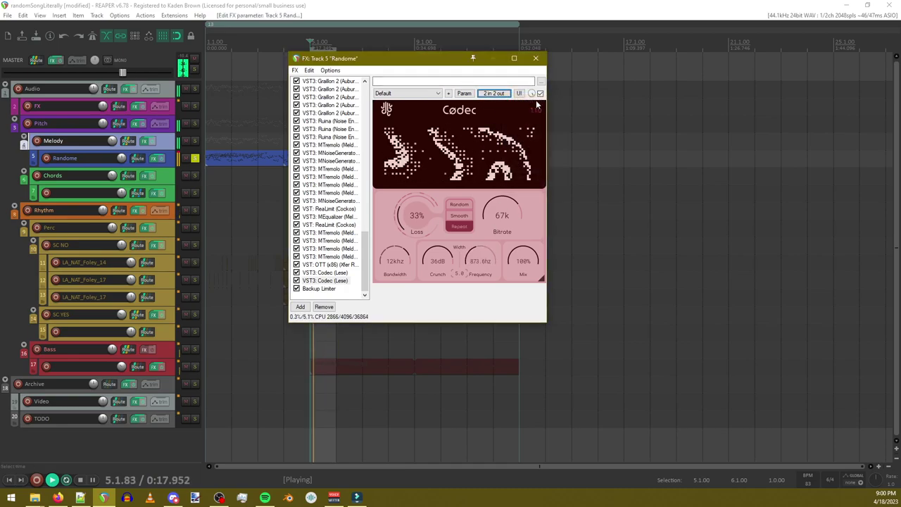
{"action": "left_click", "coordinate": [486, 94]}
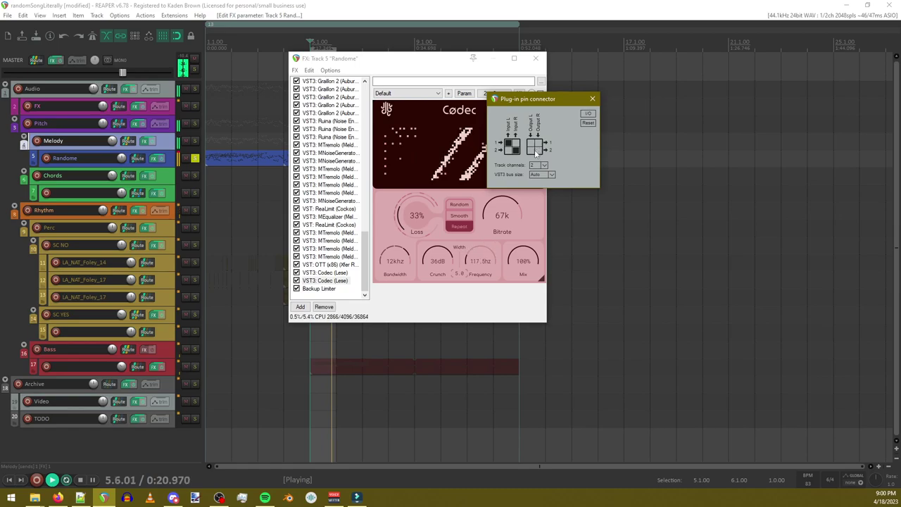
{"action": "left_click", "coordinate": [589, 114]}
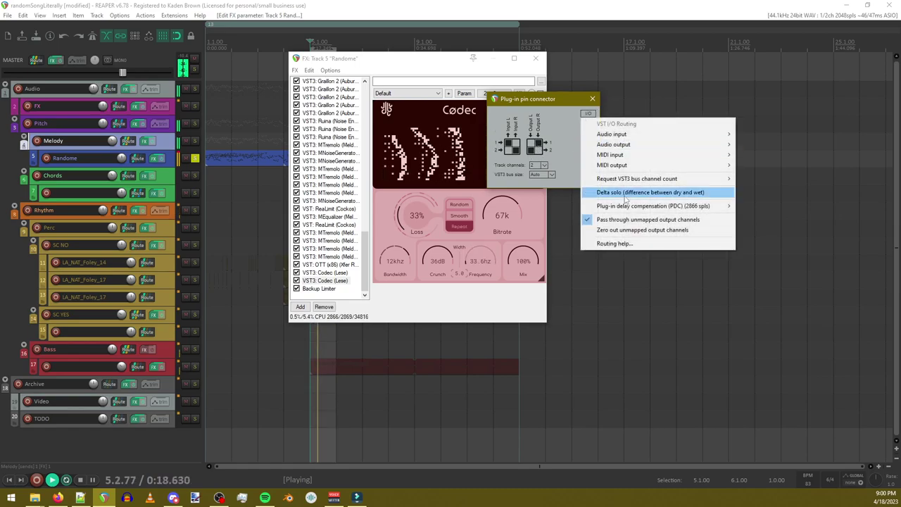
{"action": "left_click", "coordinate": [655, 232]}
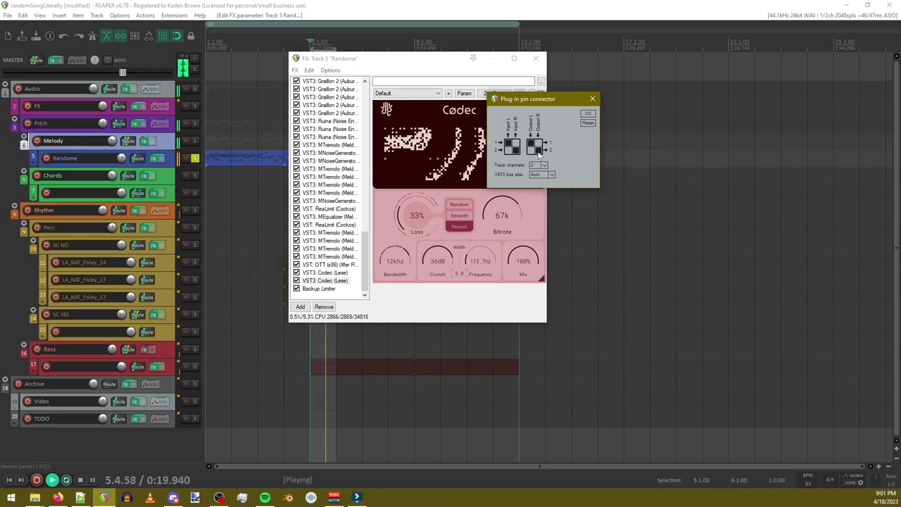
{"action": "left_click", "coordinate": [592, 100]}
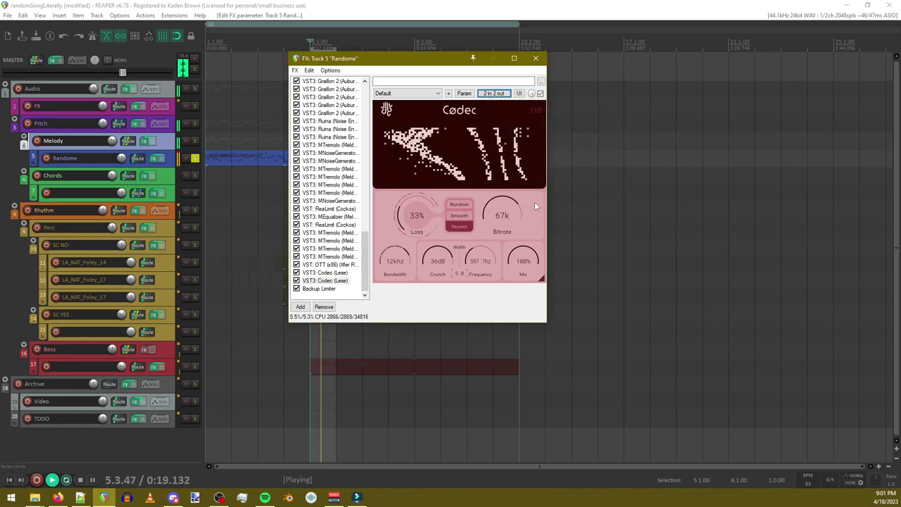
Step: Set the second Codec's crunch frequency LFO to a phase of 0.21 and a speed of 0.4444 QN
{"action": "left_click", "coordinate": [331, 280]}
{"action": "left_click_drag", "start_coordinate": [479, 253], "coordinate": [474, 260]}
{"action": "left_click", "coordinate": [494, 93]}
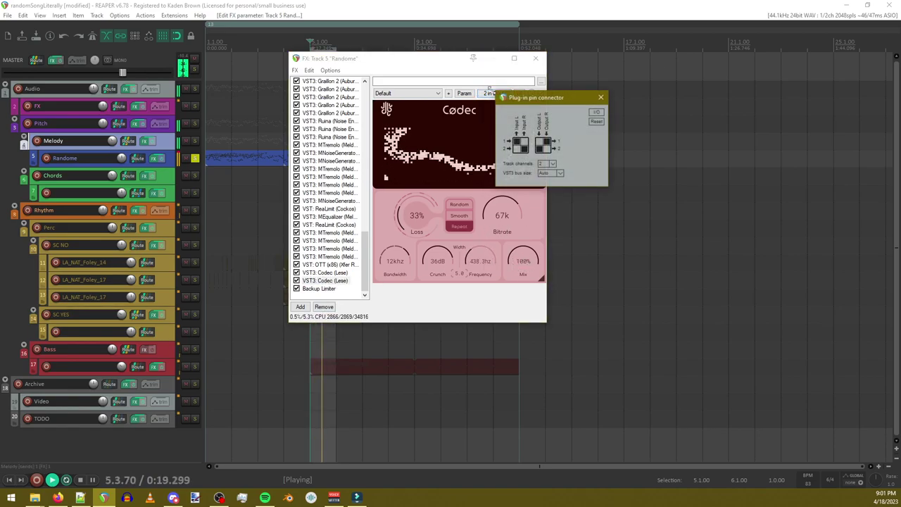
{"action": "left_click", "coordinate": [602, 97]}
{"action": "left_click", "coordinate": [464, 93]}
{"action": "left_click", "coordinate": [491, 136]}
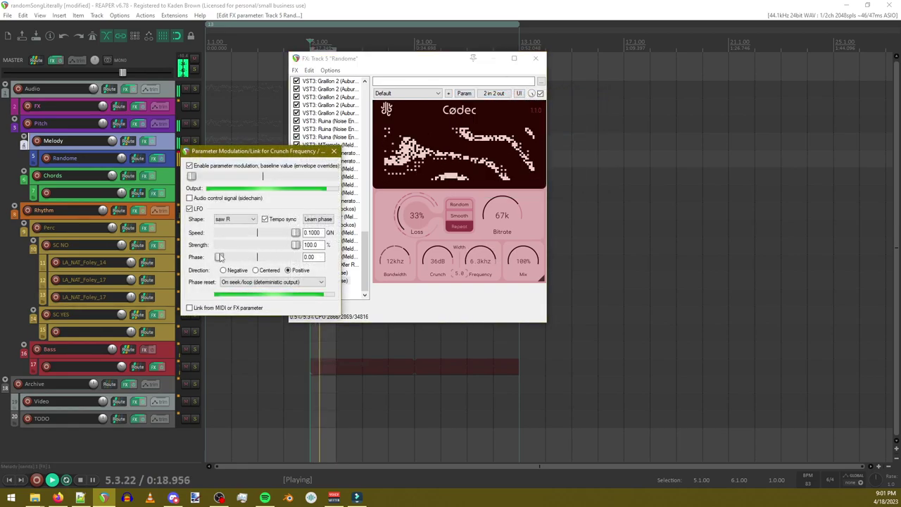
{"action": "left_click_drag", "start_coordinate": [219, 258], "coordinate": [234, 257]}
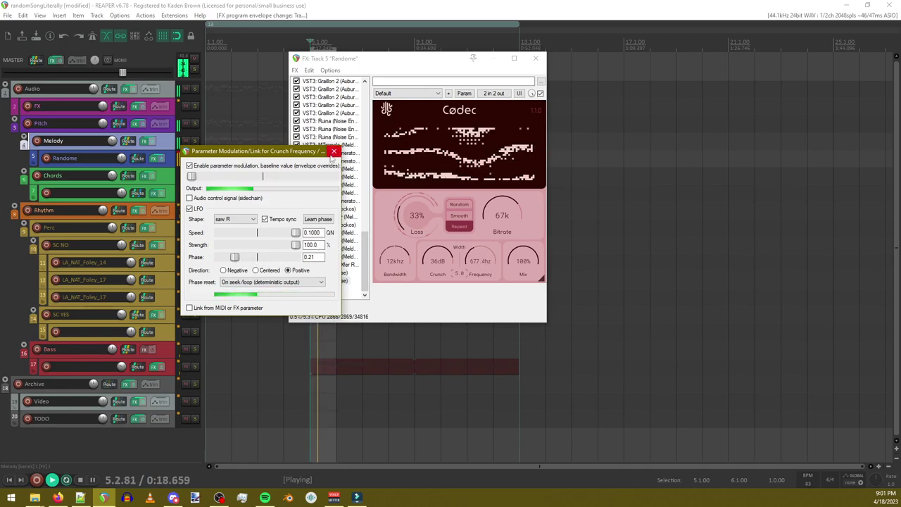
{"action": "left_click_drag", "start_coordinate": [295, 235], "coordinate": [285, 235]}
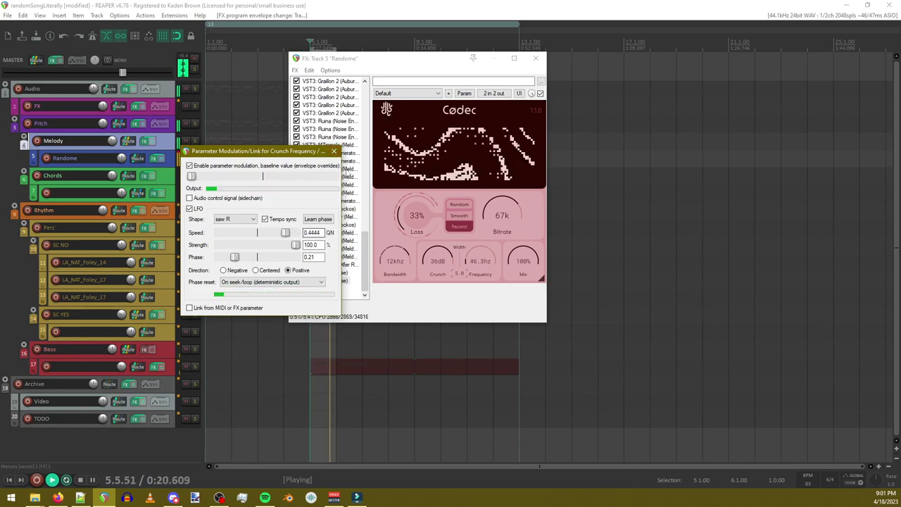
{"action": "left_click", "coordinate": [335, 152]}
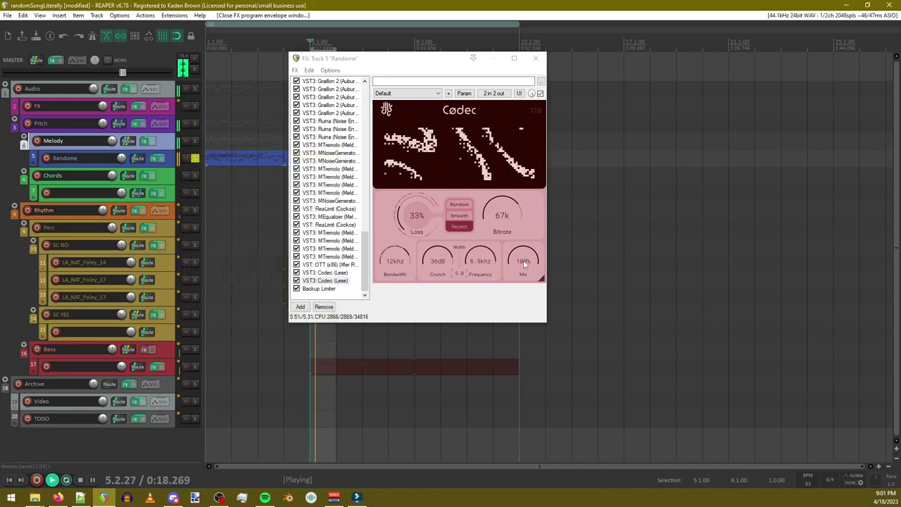
Step: Set the second Codec's bitrate to 13k, loss to 77% and mix to 72%, keeping the Repeat loss mode
{"action": "left_click_drag", "start_coordinate": [509, 223], "coordinate": [508, 236]}
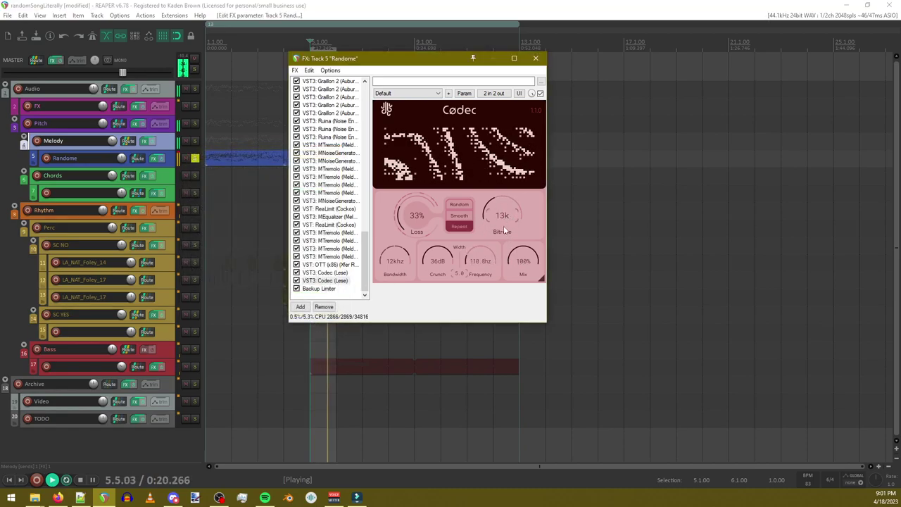
{"action": "left_click", "coordinate": [459, 217]}
{"action": "left_click", "coordinate": [459, 226]}
{"action": "left_click_drag", "start_coordinate": [416, 217], "coordinate": [415, 204]}
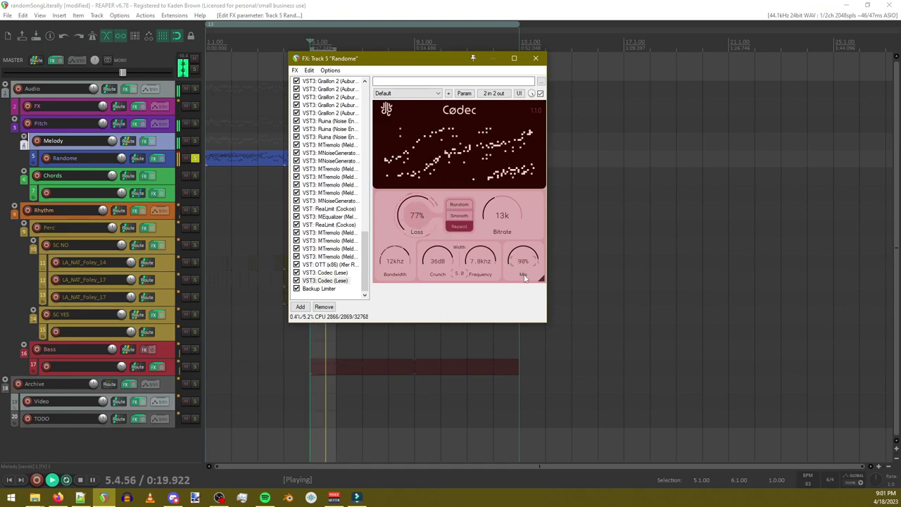
Step: Search the plug-ins for "trem", add another MTremolo and place it before the Backup Limiter
{"action": "left_click", "coordinate": [300, 307]}
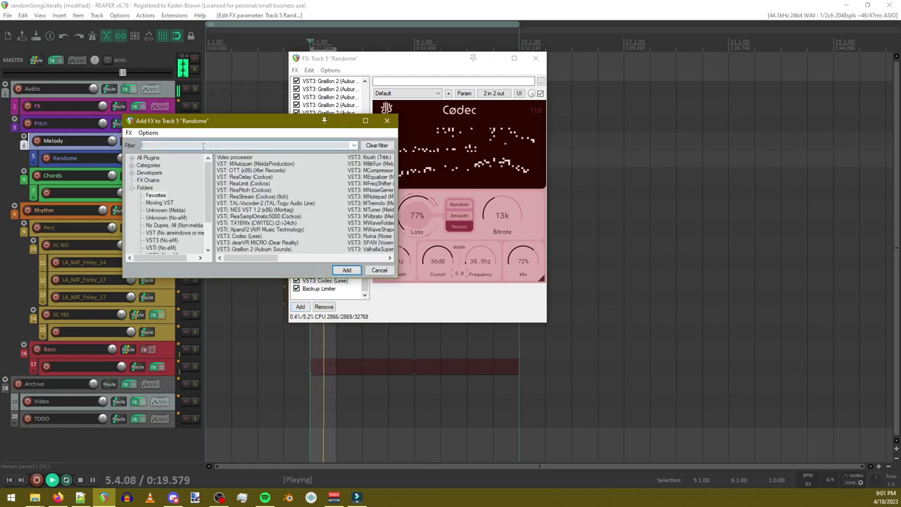
{"action": "type", "text": "trem"}
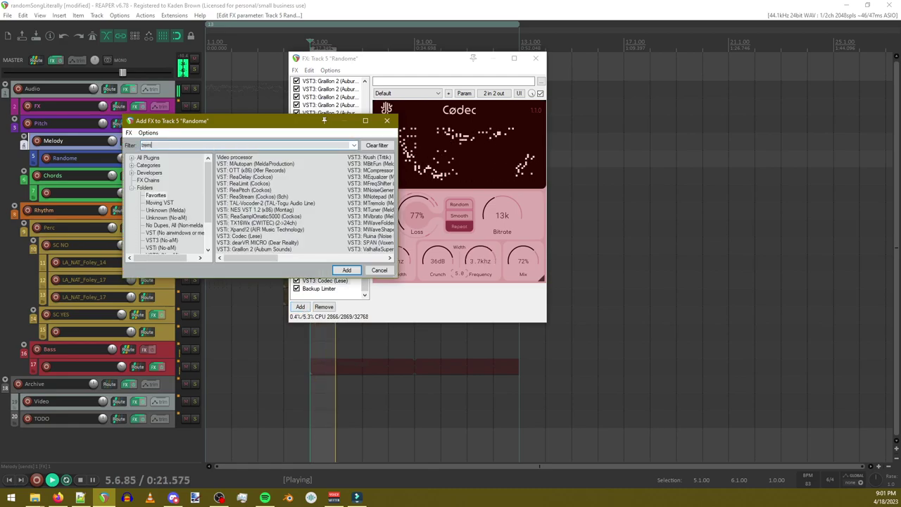
{"action": "double_click", "coordinate": [255, 157]}
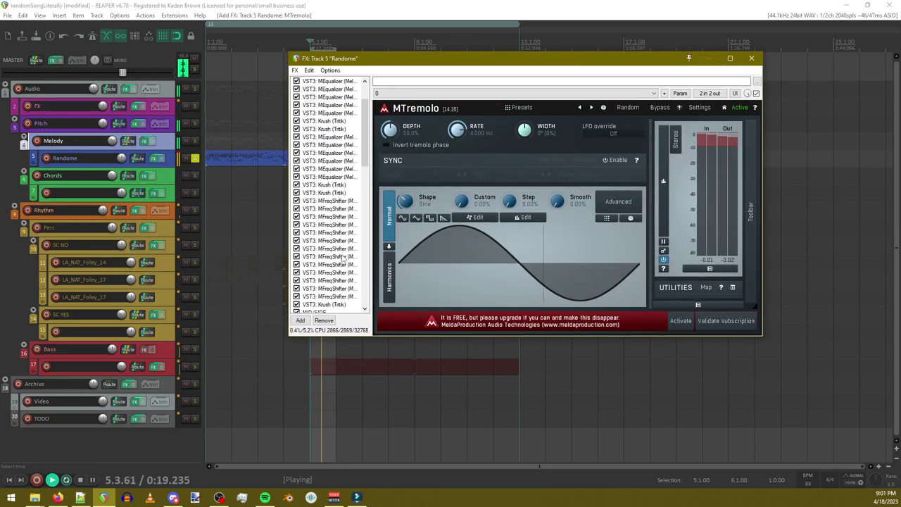
{"action": "left_click_drag", "start_coordinate": [325, 305], "coordinate": [324, 294]}
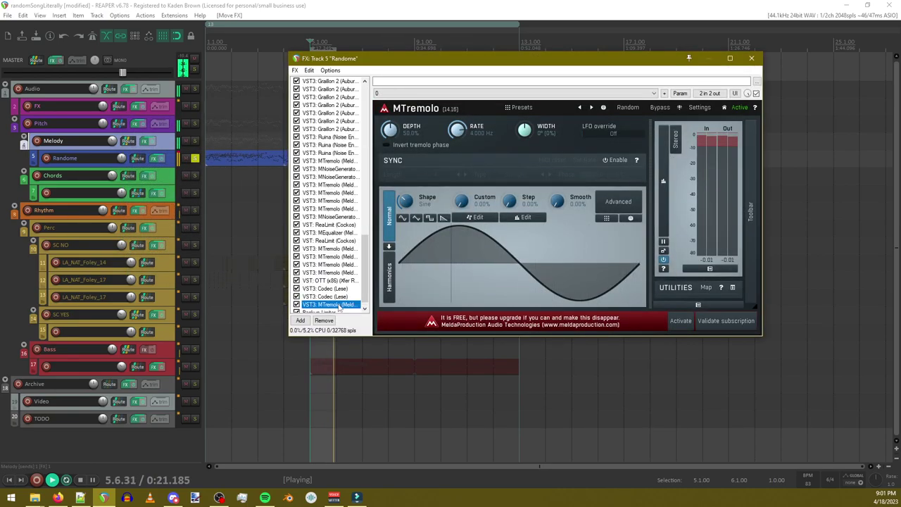
{"action": "scroll", "coordinate": [321, 273], "scroll_direction": "down", "scroll_amount": 1}
Step: Set the new MTremolo to 100% depth, a saw shape and 100% smoothness, and enable its tempo sync
{"action": "left_click_drag", "start_coordinate": [390, 129], "coordinate": [390, 78]}
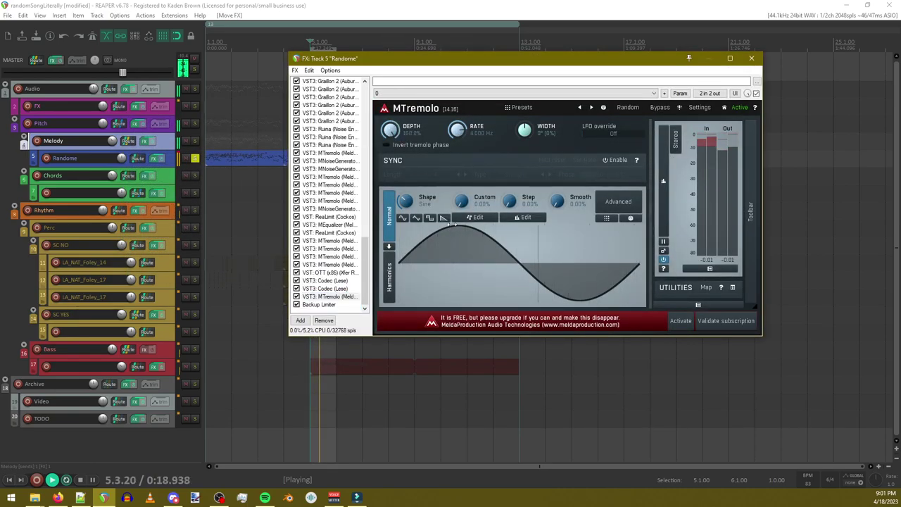
{"action": "left_click", "coordinate": [444, 218]}
{"action": "left_click_drag", "start_coordinate": [557, 202], "coordinate": [589, 203]}
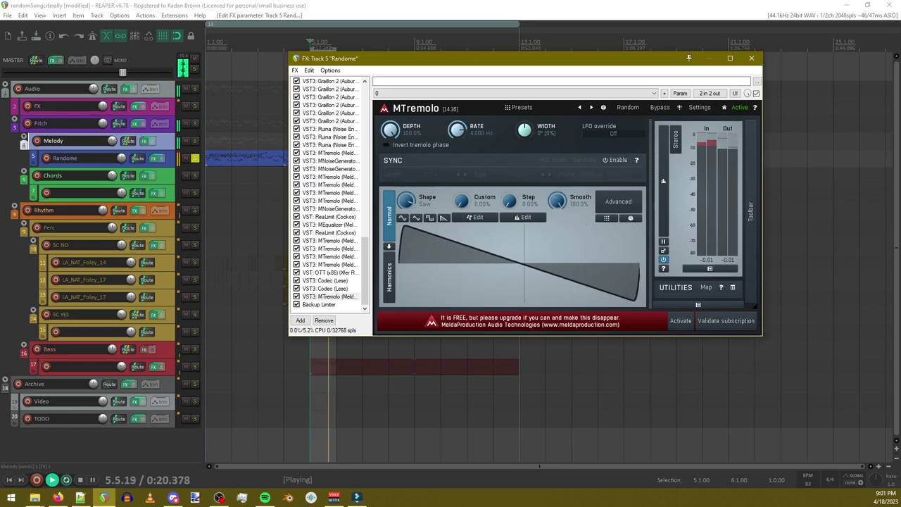
{"action": "left_click", "coordinate": [615, 160]}
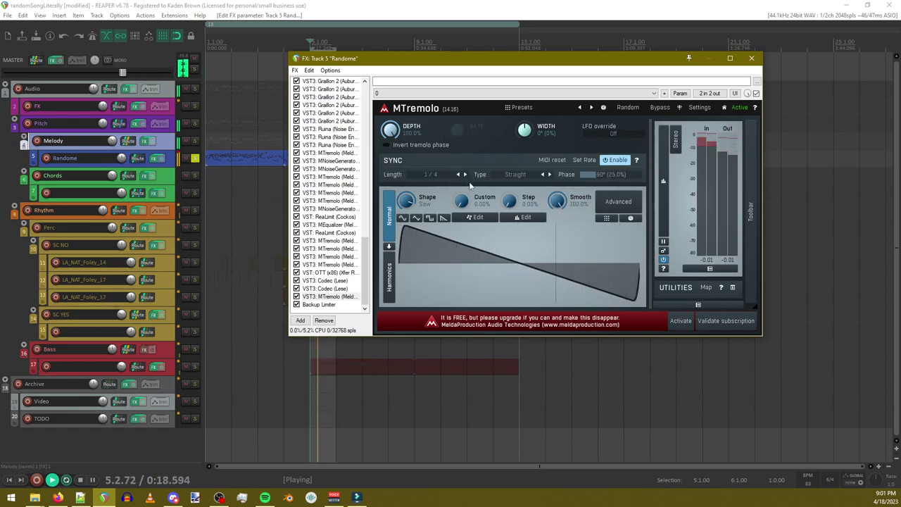
{"action": "left_click", "coordinate": [801, 480]}
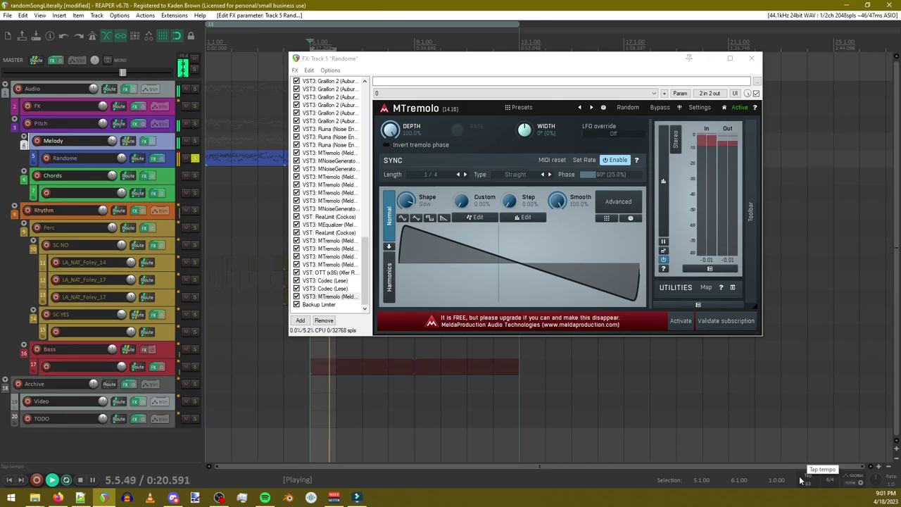
Step: Stop playback, set the project tempo to 200 BPM and reset the new MTremolo's sync phase to 0°
{"action": "left_click", "coordinate": [801, 479]}
{"action": "left_click", "coordinate": [801, 479]}
{"action": "left_click", "coordinate": [812, 480]}
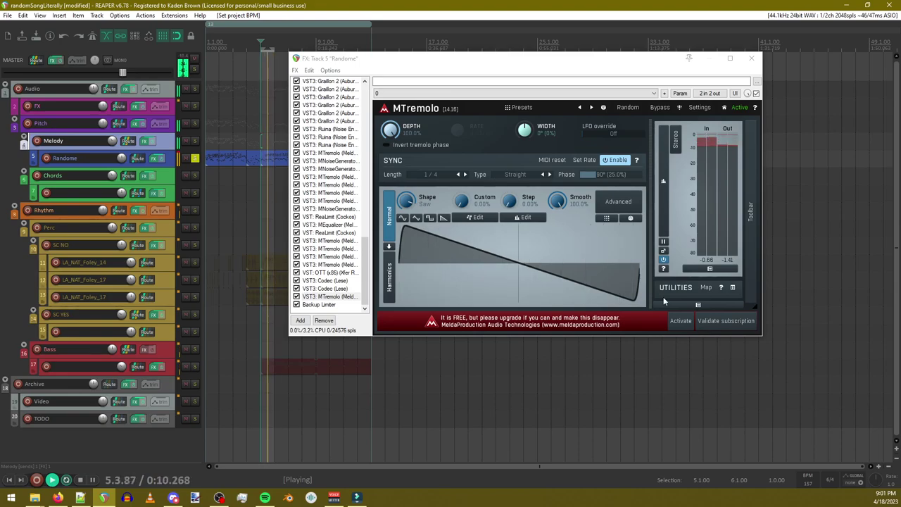
{"action": "key", "text": "space"}
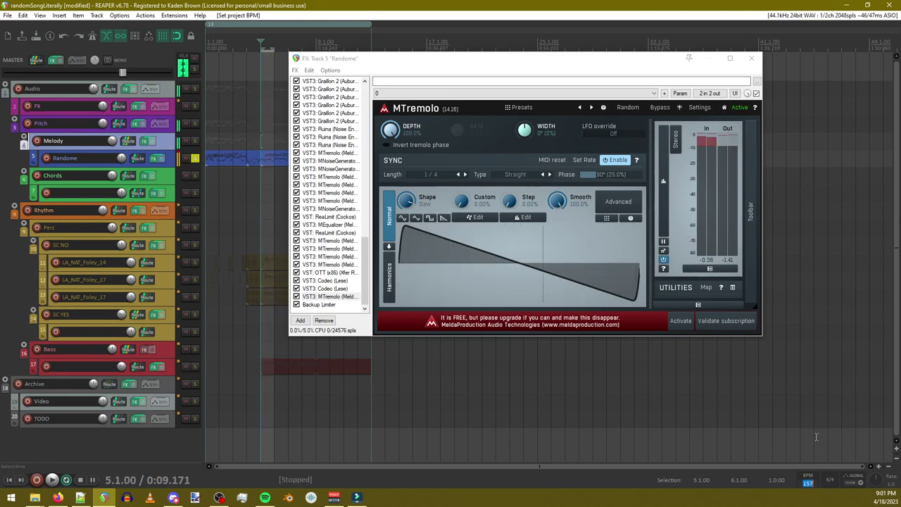
{"action": "left_click_drag", "start_coordinate": [808, 483], "coordinate": [817, 437]}
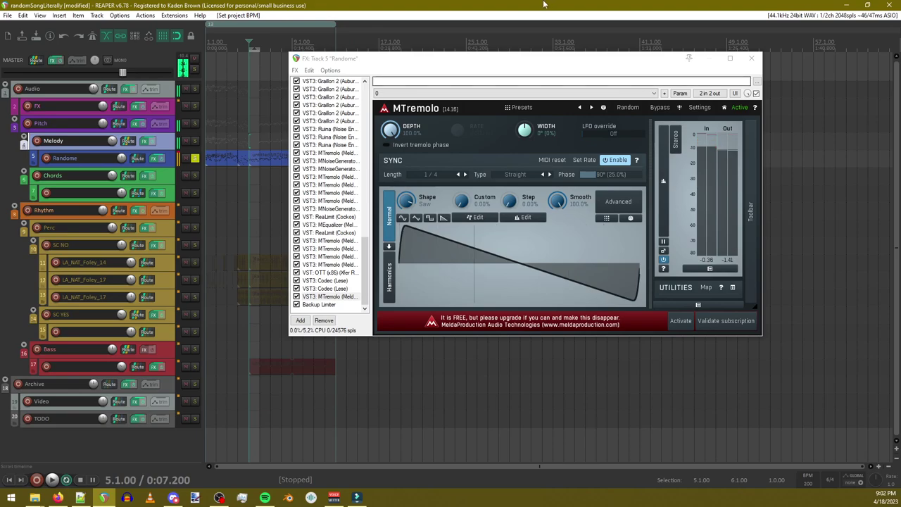
{"action": "double_click", "coordinate": [604, 174]}
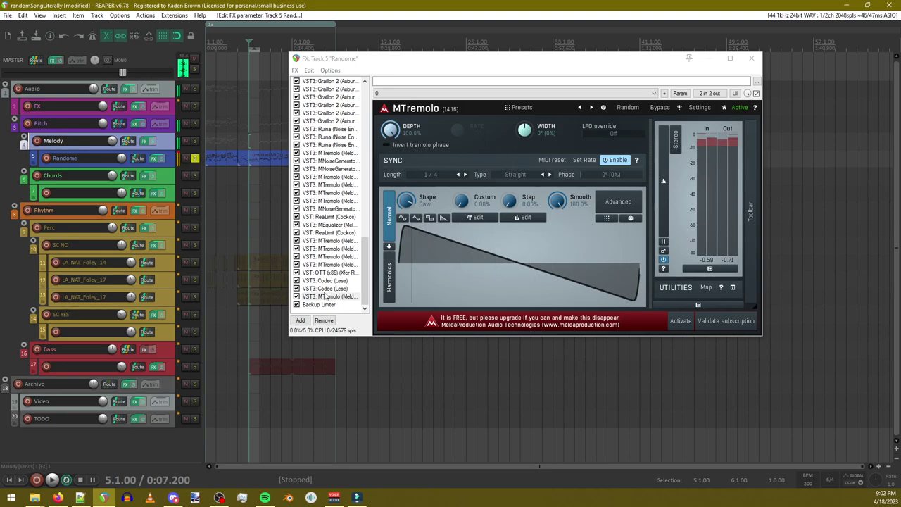
Step: Search the plug-ins for "kr", add another Krush and place it before the Backup Limiter
{"action": "left_click", "coordinate": [310, 319]}
{"action": "type", "text": "kr"}
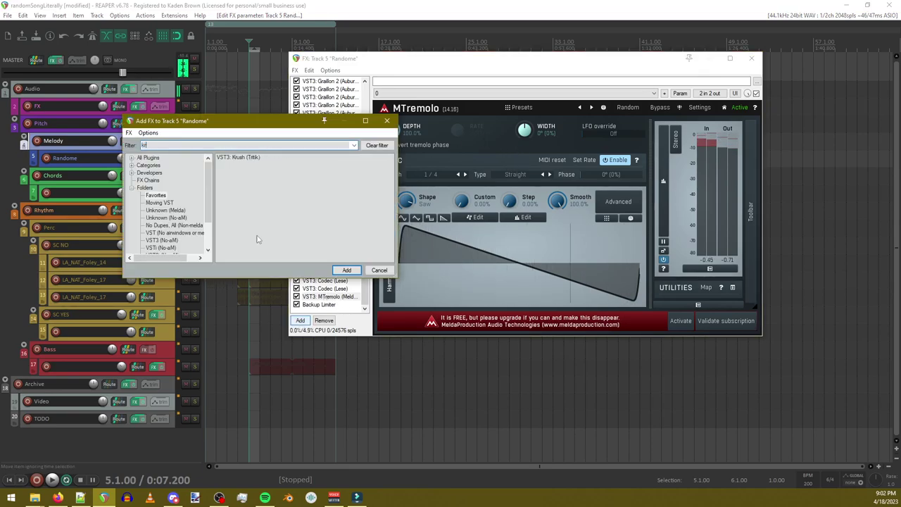
{"action": "double_click", "coordinate": [238, 158]}
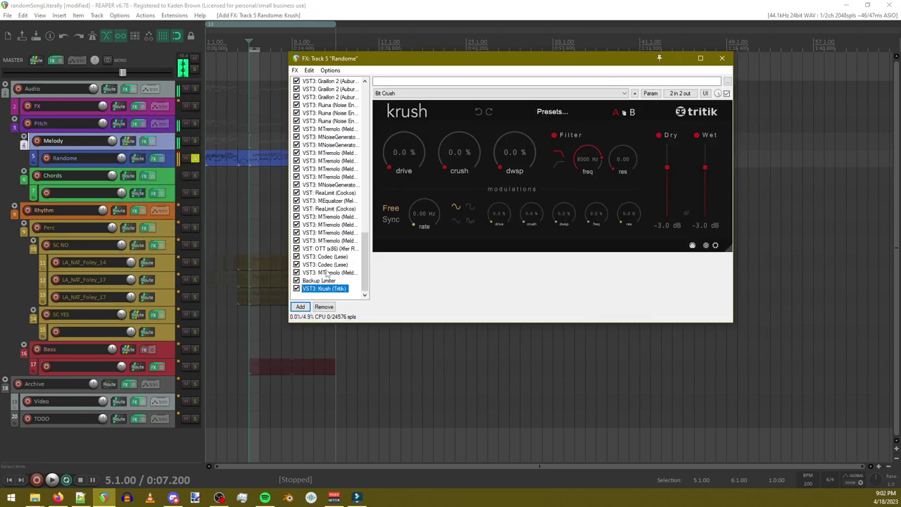
{"action": "left_click_drag", "start_coordinate": [316, 288], "coordinate": [315, 281]}
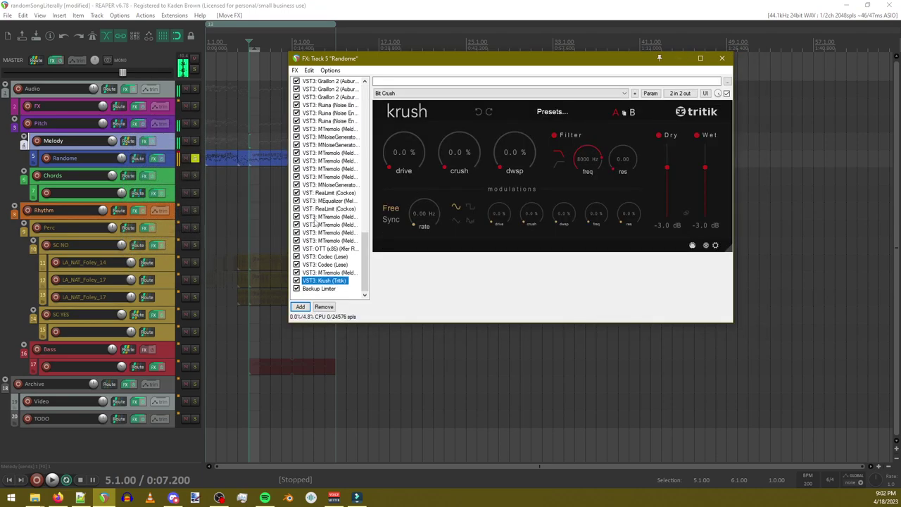
Step: Set the new Krush to 79.2% drive, 72.4% crush, 16.4% downsampling and a dry level of -17.6 dB
{"action": "left_click_drag", "start_coordinate": [667, 166], "coordinate": [670, 296]}
{"action": "left_click_drag", "start_coordinate": [459, 152], "coordinate": [458, 112]}
{"action": "left_click_drag", "start_coordinate": [514, 152], "coordinate": [522, 104]}
{"action": "scroll", "coordinate": [476, 169], "scroll_direction": "up", "scroll_amount": 8}
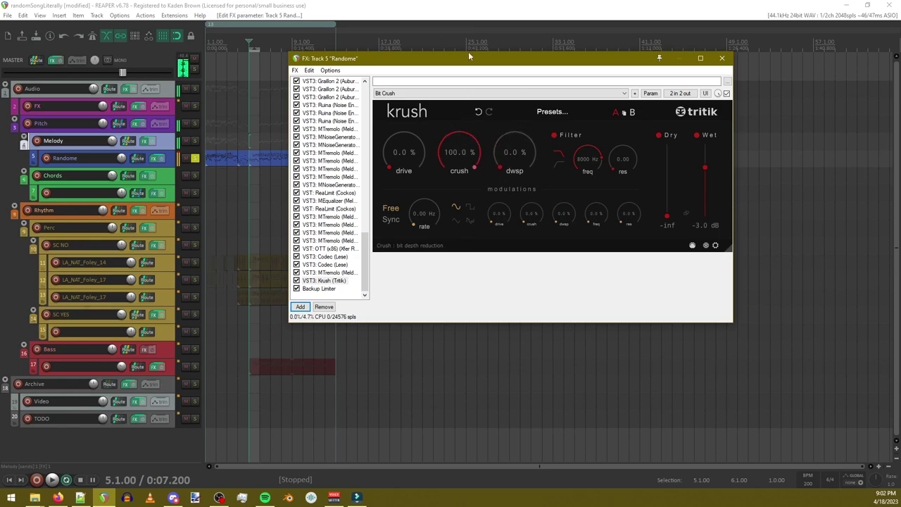
{"action": "left_click_drag", "start_coordinate": [516, 168], "coordinate": [523, 129]}
{"action": "scroll", "coordinate": [516, 168], "scroll_direction": "down", "scroll_amount": 2}
{"action": "scroll", "coordinate": [493, 161], "scroll_direction": "down", "scroll_amount": 3}
{"action": "left_click_drag", "start_coordinate": [667, 216], "coordinate": [668, 181]}
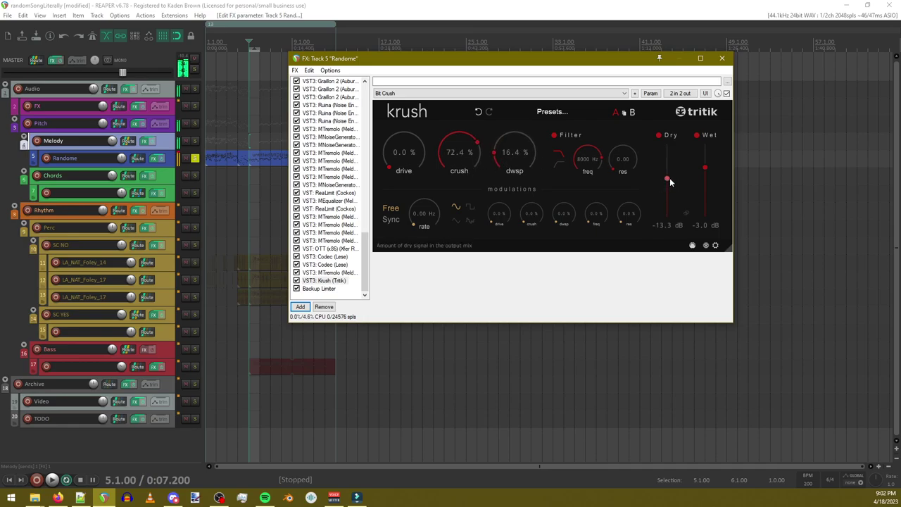
{"action": "left_click_drag", "start_coordinate": [404, 155], "coordinate": [406, 98]}
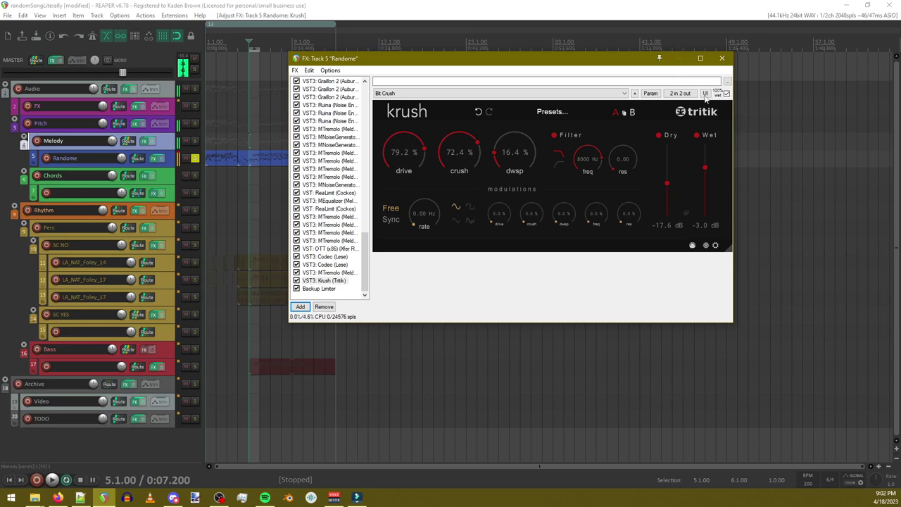
{"action": "left_click", "coordinate": [650, 93]}
{"action": "left_click", "coordinate": [676, 125]}
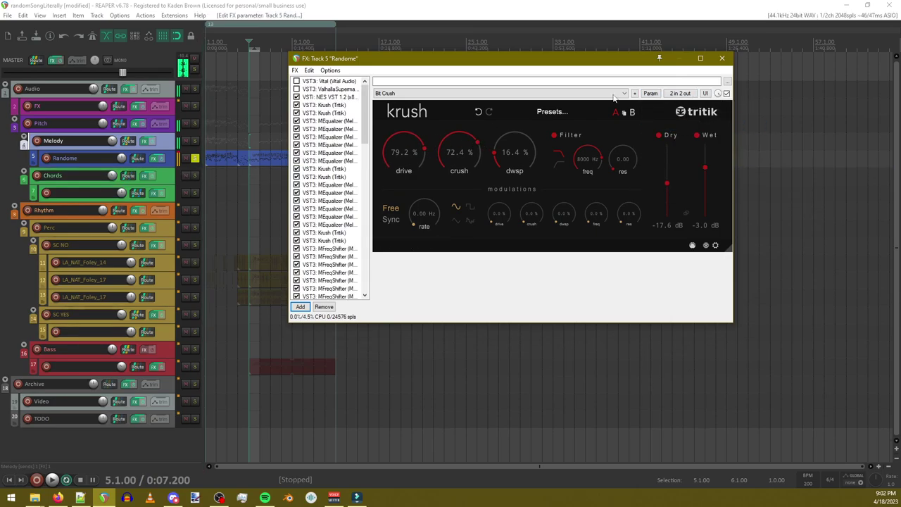
{"action": "left_click", "coordinate": [681, 93]}
{"action": "left_click", "coordinate": [785, 100]}
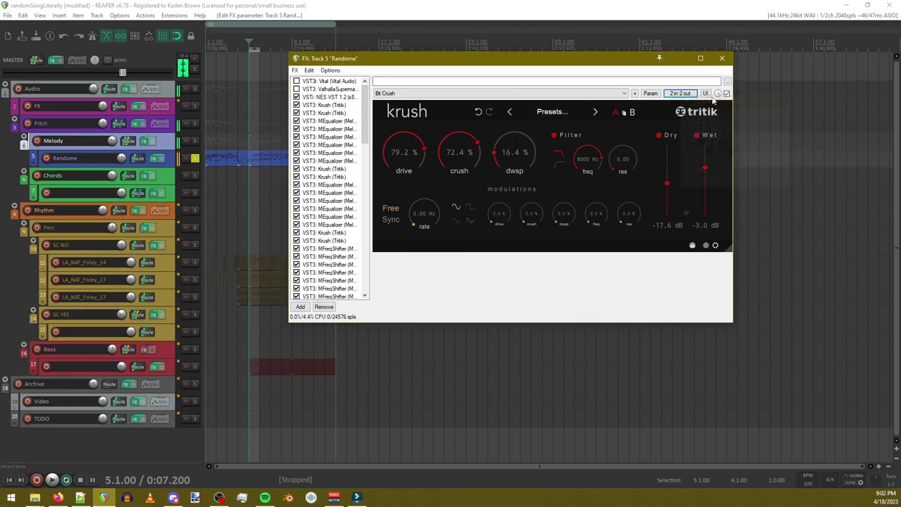
{"action": "left_click", "coordinate": [709, 93]}
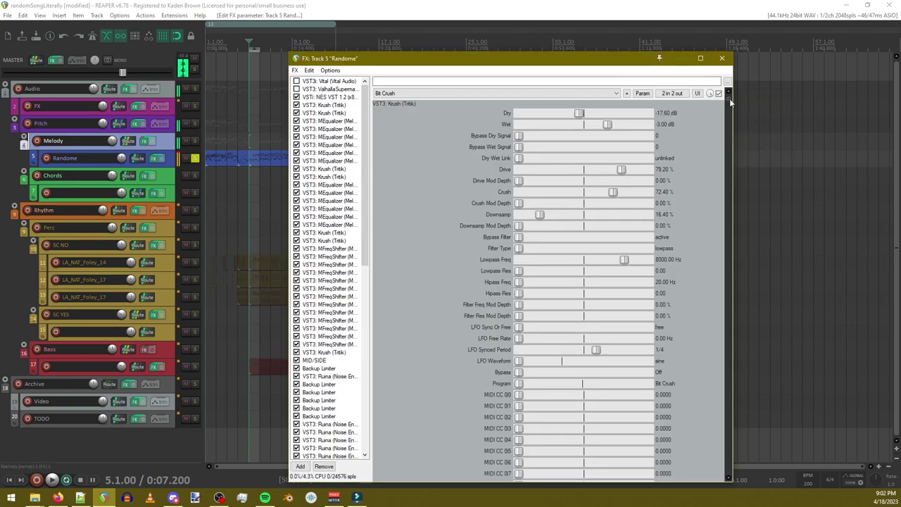
{"action": "left_click", "coordinate": [698, 93]}
{"action": "left_click", "coordinate": [404, 153]}
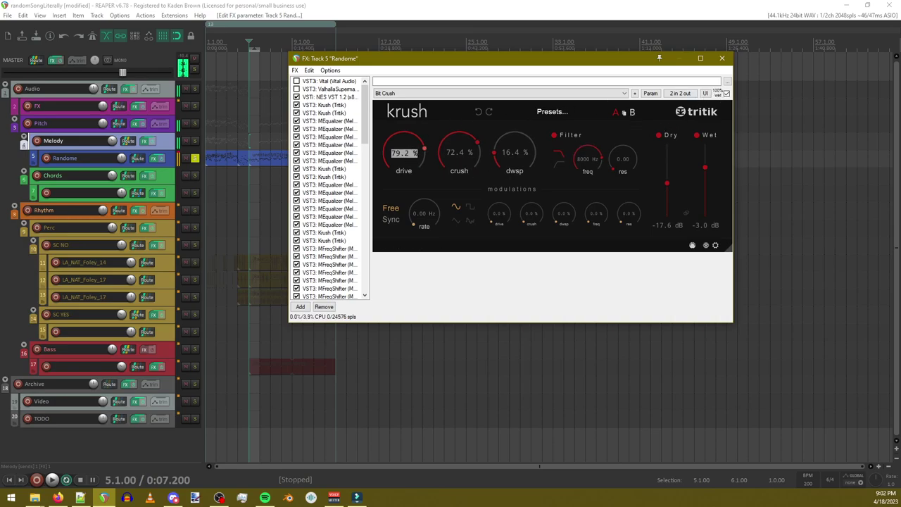
Step: Open parameter modulation for the new Krush's overall Wet amount and enable its LFO
{"action": "left_click", "coordinate": [651, 93]}
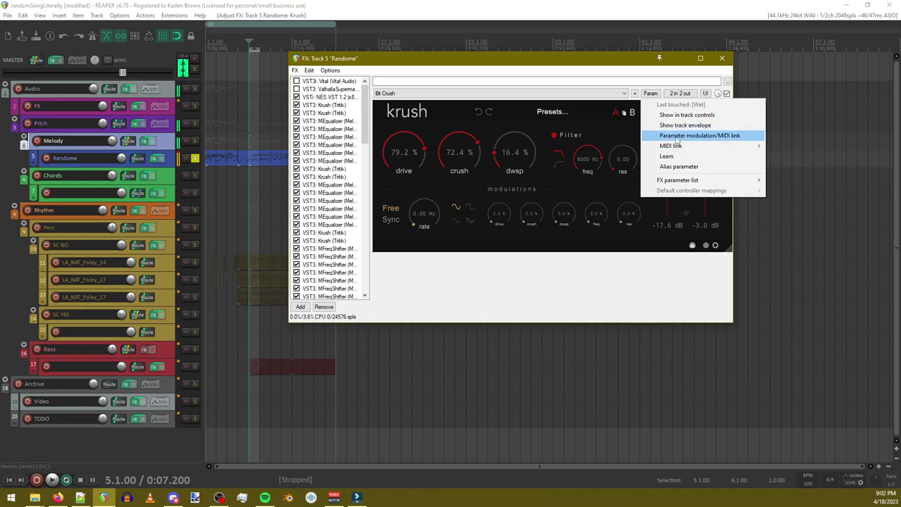
{"action": "left_click", "coordinate": [676, 135]}
{"action": "left_click_drag", "start_coordinate": [35, 32], "coordinate": [414, 174]}
{"action": "left_click", "coordinate": [386, 225]}
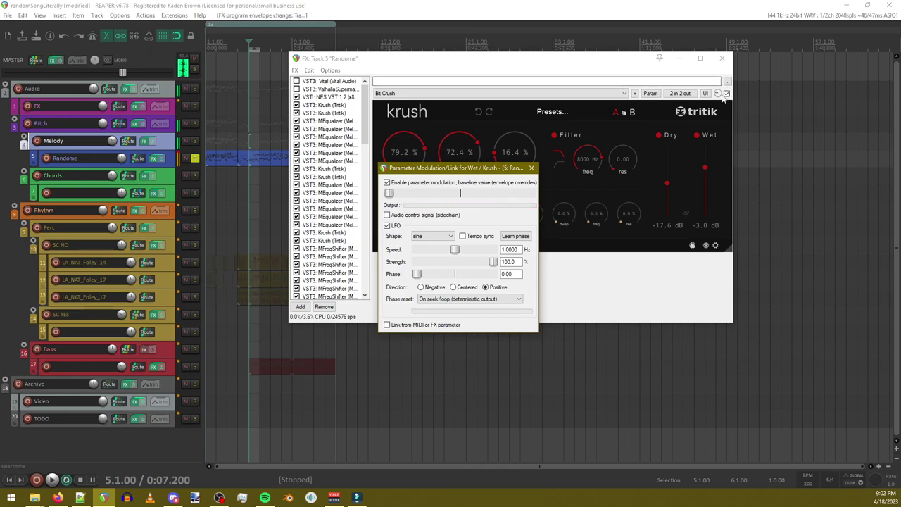
Step: Set the Krush Wet LFO to a tempo-synced saw L shape with a speed of 1 QN and 100% strength
{"action": "left_click", "coordinate": [431, 236]}
{"action": "left_click", "coordinate": [426, 268]}
{"action": "left_click_drag", "start_coordinate": [519, 249], "coordinate": [419, 262]}
{"action": "left_click", "coordinate": [463, 236]}
{"action": "type", "text": "1"}
{"action": "left_click_drag", "start_coordinate": [390, 193], "coordinate": [326, 209]}
{"action": "left_click_drag", "start_coordinate": [414, 197], "coordinate": [535, 196]}
{"action": "left_click", "coordinate": [449, 237]}
{"action": "left_click", "coordinate": [431, 257]}
{"action": "left_click_drag", "start_coordinate": [431, 262], "coordinate": [584, 258]}
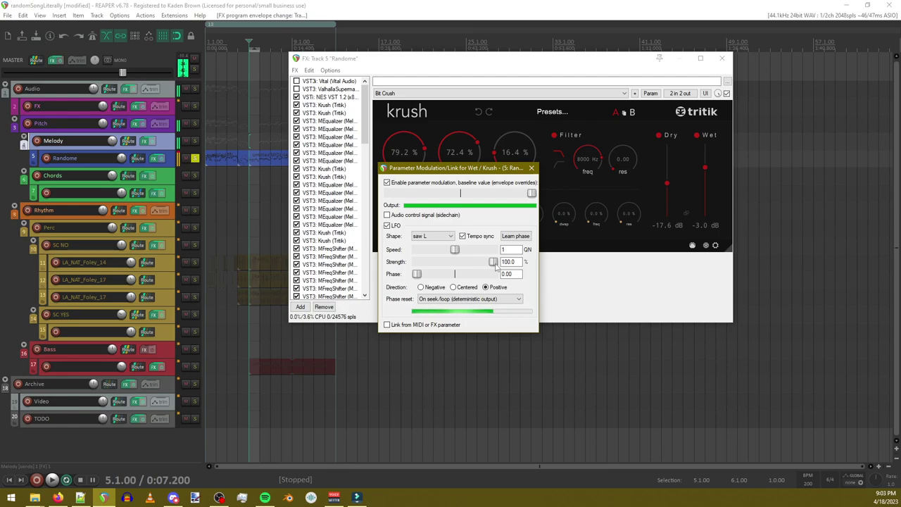
Step: Keep the Wet LFO's phase at 0.00, try the other directions, settle on Positive with the baseline at minimum, and close the modulation settings
{"action": "double_click", "coordinate": [419, 274]}
{"action": "left_click_drag", "start_coordinate": [457, 275], "coordinate": [417, 276]}
{"action": "left_click", "coordinate": [455, 288]}
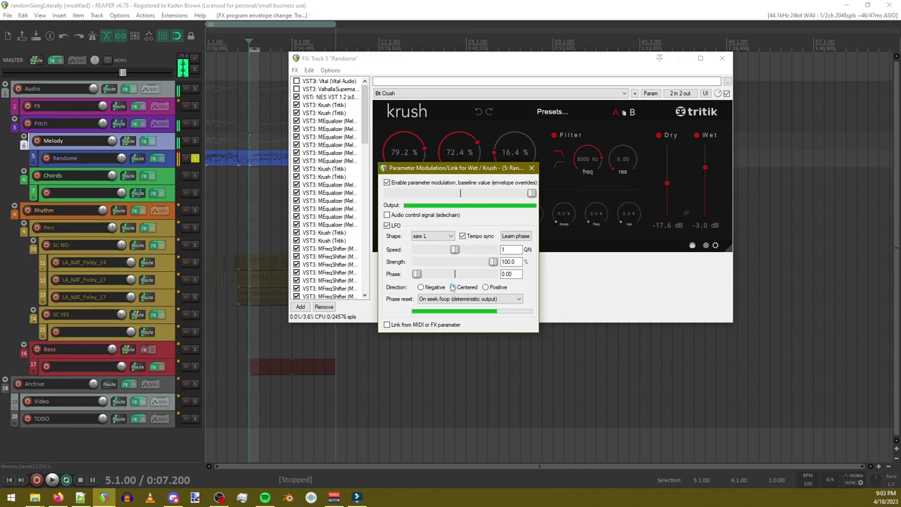
{"action": "left_click", "coordinate": [421, 287]}
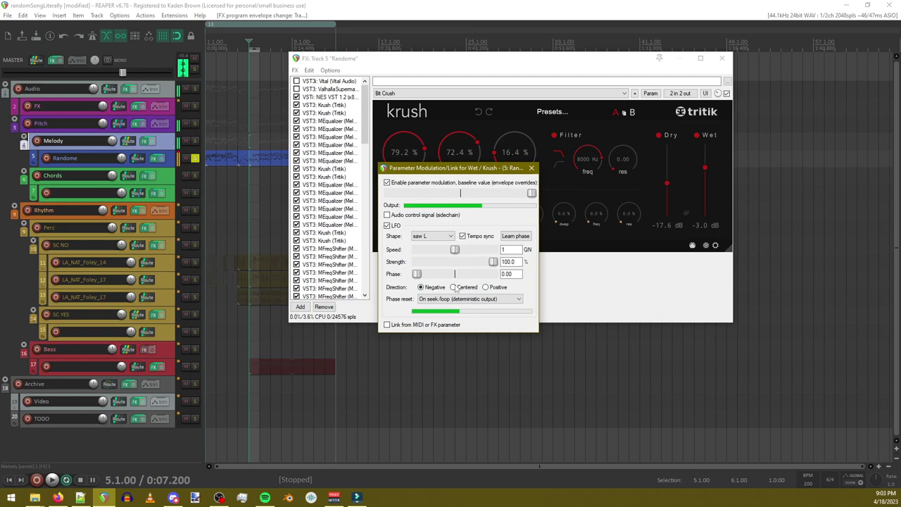
{"action": "left_click", "coordinate": [452, 287]}
{"action": "left_click_drag", "start_coordinate": [532, 193], "coordinate": [389, 193]}
{"action": "left_click", "coordinate": [486, 287]}
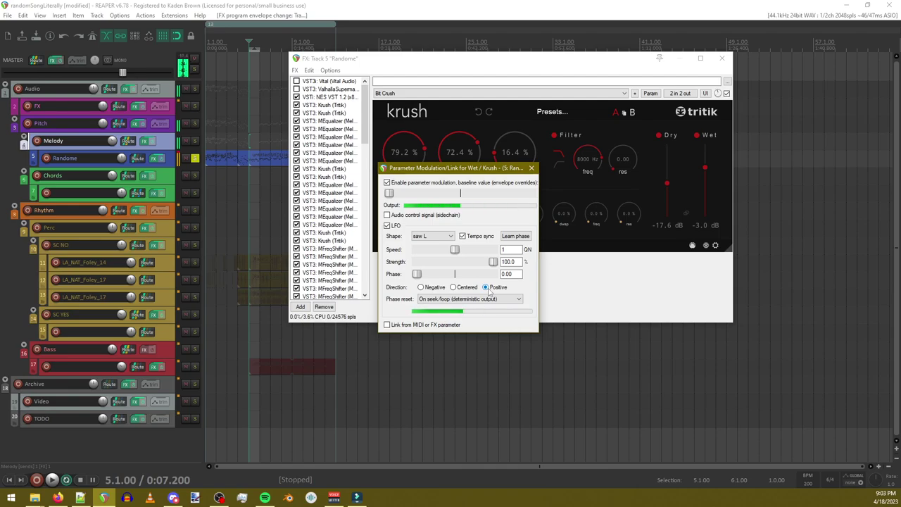
{"action": "left_click", "coordinate": [532, 168]}
Step: Search the plug-ins for "gr", add another Graillon 2 and place it before the Backup Limiter
{"action": "scroll", "coordinate": [338, 247], "scroll_direction": "down", "scroll_amount": 5}
{"action": "scroll", "coordinate": [338, 246], "scroll_direction": "down", "scroll_amount": 1}
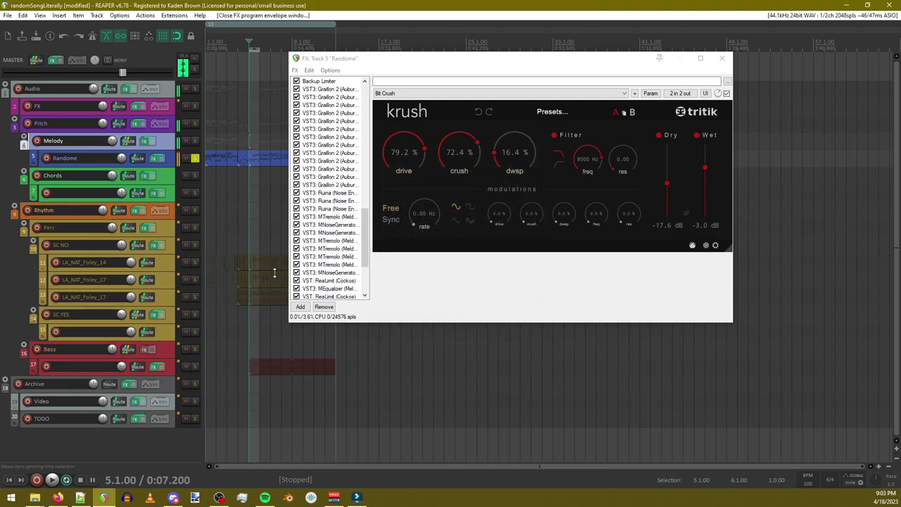
{"action": "scroll", "coordinate": [329, 283], "scroll_direction": "down", "scroll_amount": 3}
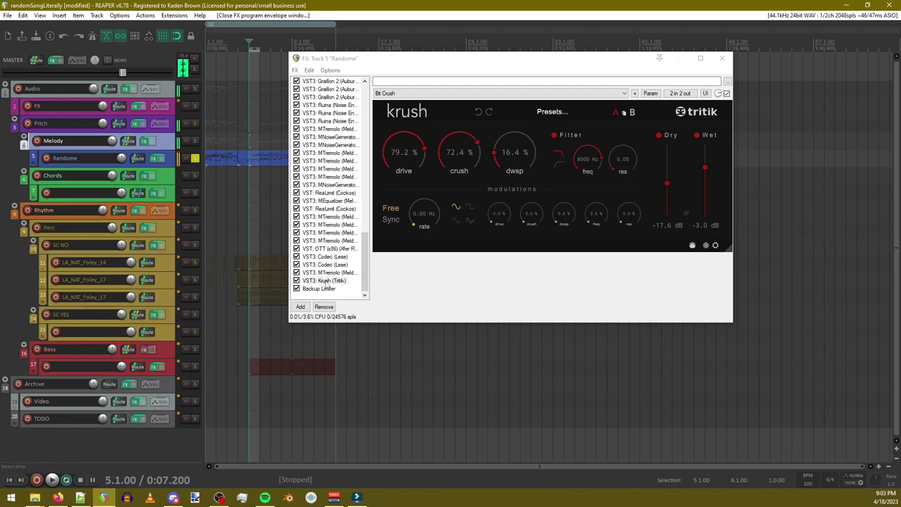
{"action": "left_click", "coordinate": [300, 307]}
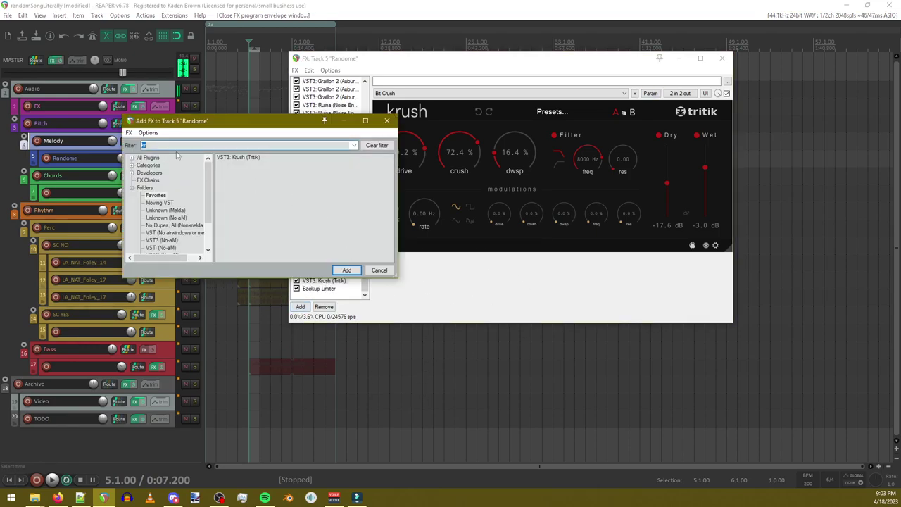
{"action": "type", "text": "gr"}
{"action": "double_click", "coordinate": [241, 157]}
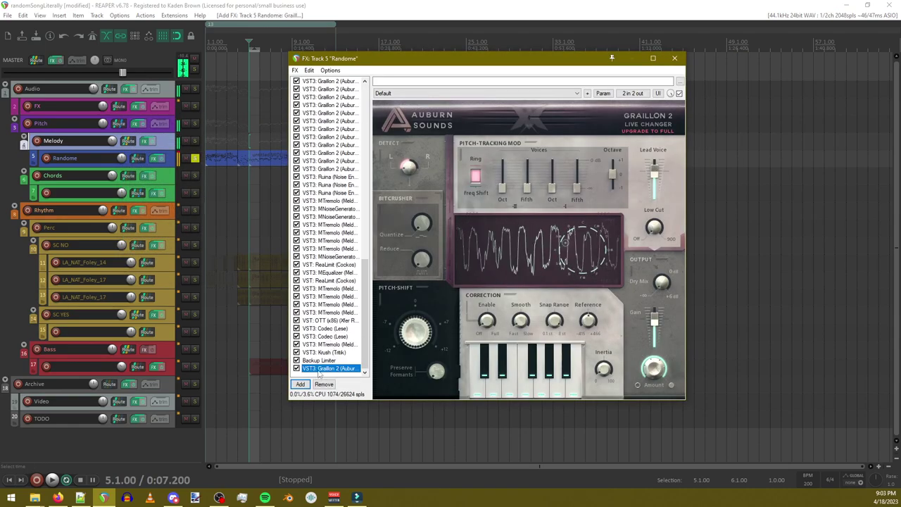
{"action": "left_click_drag", "start_coordinate": [322, 368], "coordinate": [324, 359]}
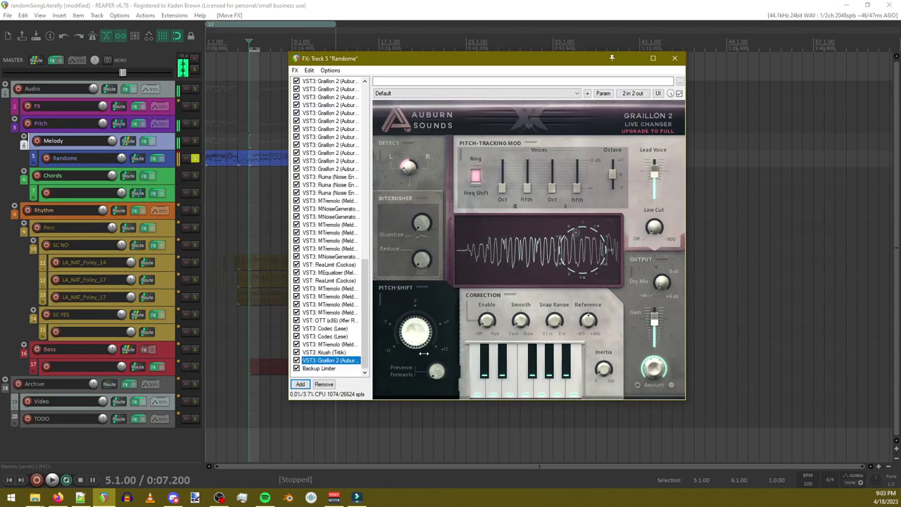
Step: Switch off the notes on Graillon 2's correction keyboard, turn correction to full and re-enable a selection of notes
{"action": "left_click", "coordinate": [485, 366]}
{"action": "left_click", "coordinate": [494, 383]}
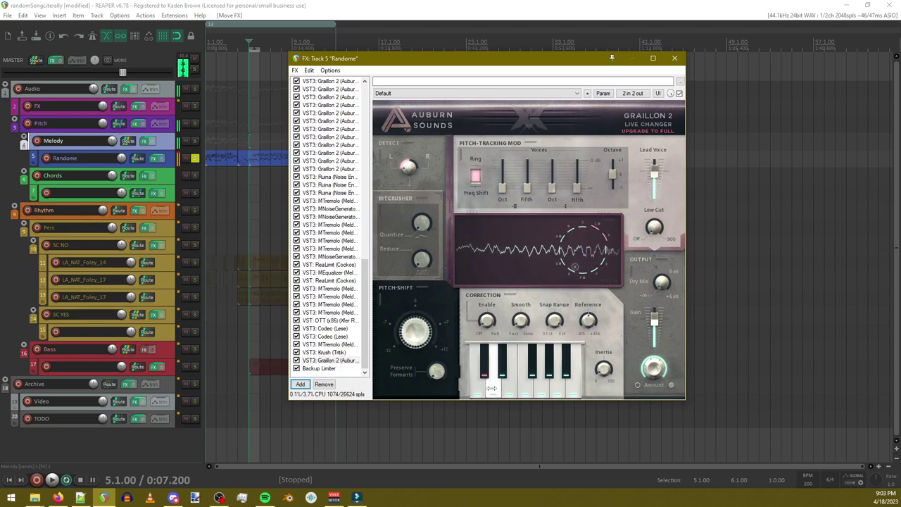
{"action": "left_click", "coordinate": [501, 369]}
{"action": "left_click", "coordinate": [522, 380]}
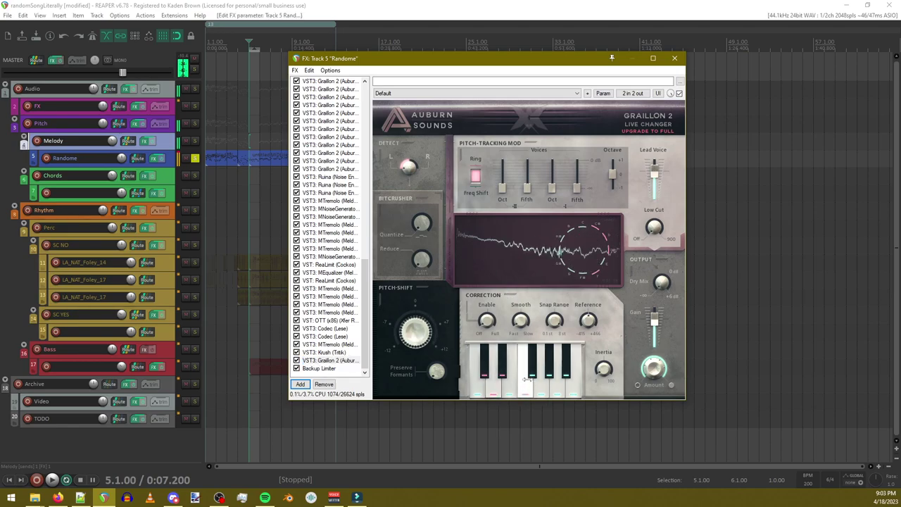
{"action": "left_click", "coordinate": [509, 384]}
{"action": "left_click", "coordinate": [478, 384]}
{"action": "left_click", "coordinate": [533, 373]}
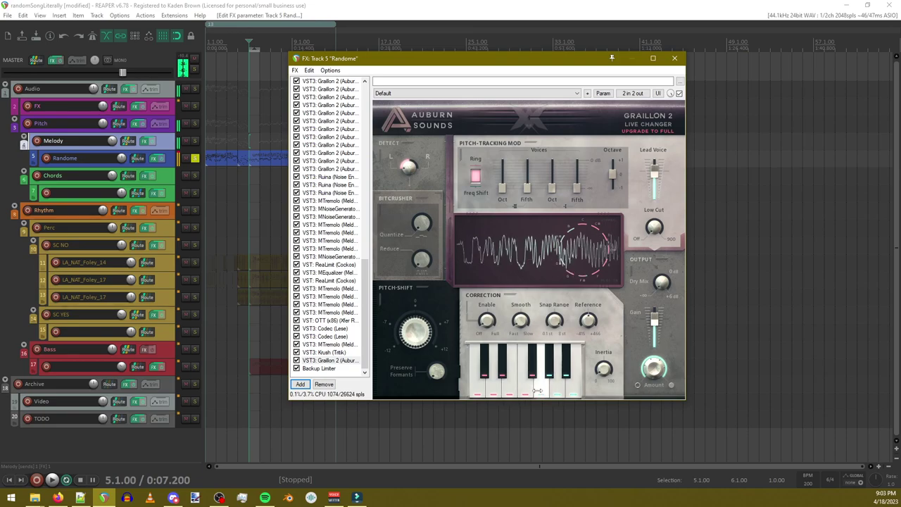
{"action": "left_click", "coordinate": [550, 375]}
{"action": "left_click", "coordinate": [542, 386]}
{"action": "left_click", "coordinate": [558, 386]}
{"action": "left_click", "coordinate": [567, 373]}
{"action": "left_click", "coordinate": [574, 385]}
{"action": "left_click", "coordinate": [509, 384]}
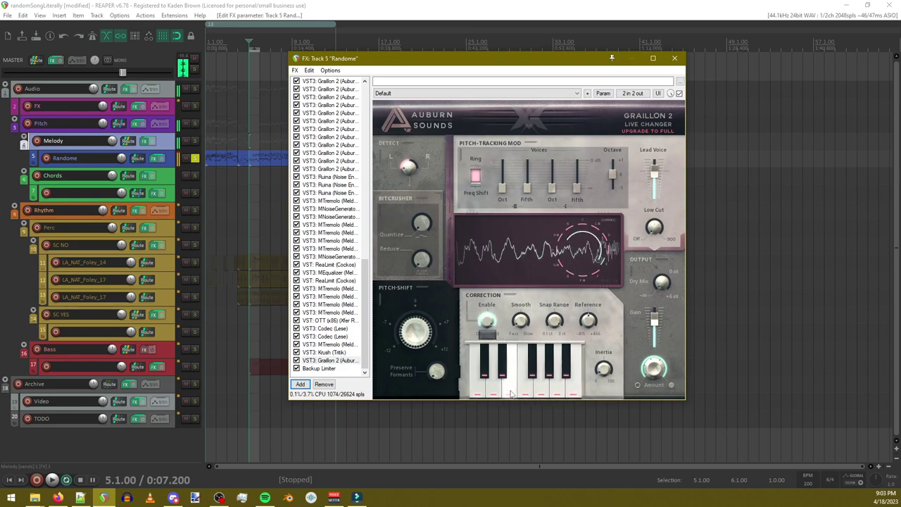
{"action": "left_click", "coordinate": [550, 374]}
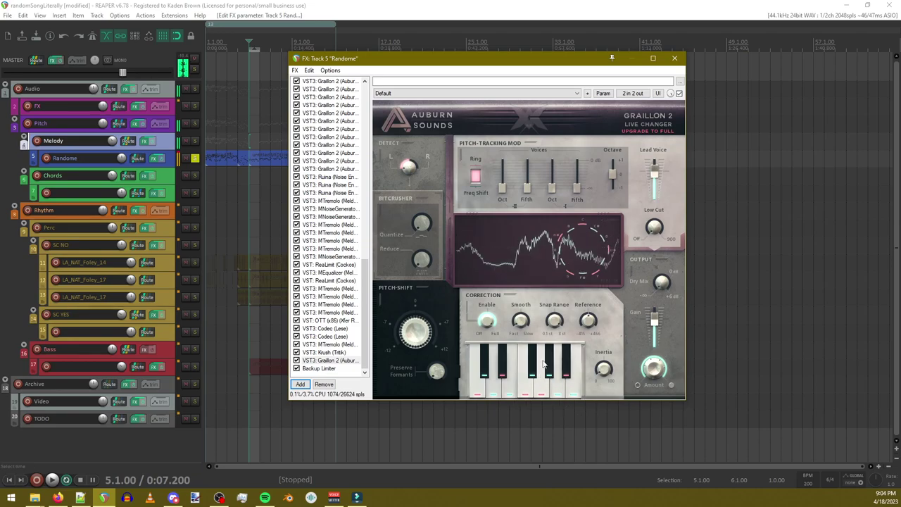
Step: Raise Graillon 2's pitch shift slightly, open its parameter modulation and enable the LFO
{"action": "left_click_drag", "start_coordinate": [416, 337], "coordinate": [426, 316]}
{"action": "left_click", "coordinate": [669, 93]}
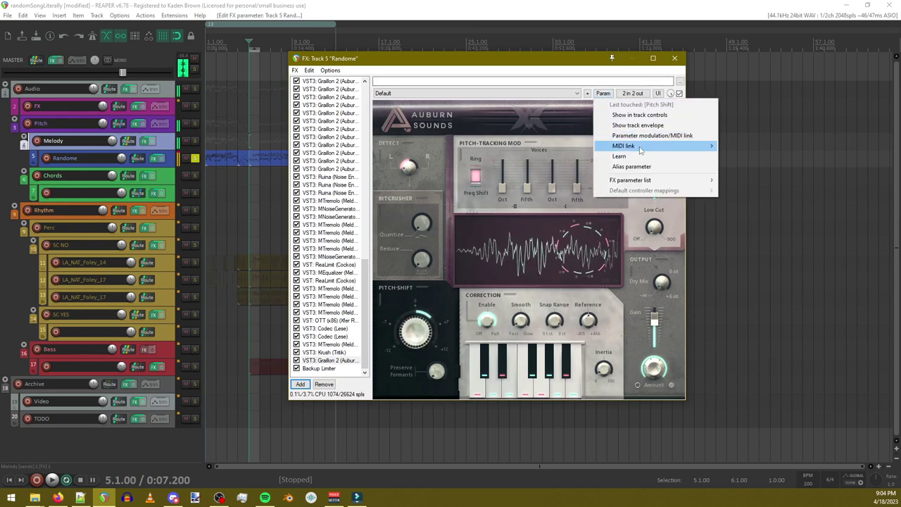
{"action": "left_click", "coordinate": [651, 136]}
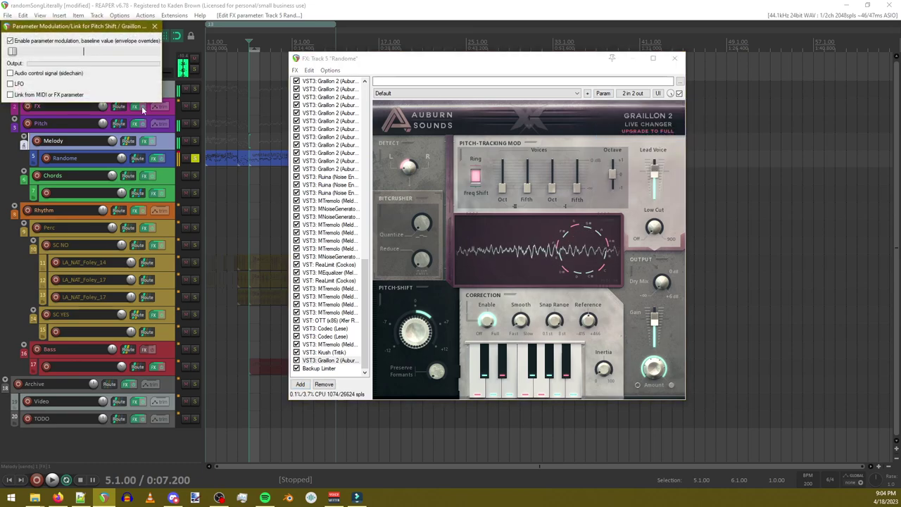
{"action": "left_click", "coordinate": [11, 83]}
{"action": "left_click_drag", "start_coordinate": [57, 26], "coordinate": [248, 138]}
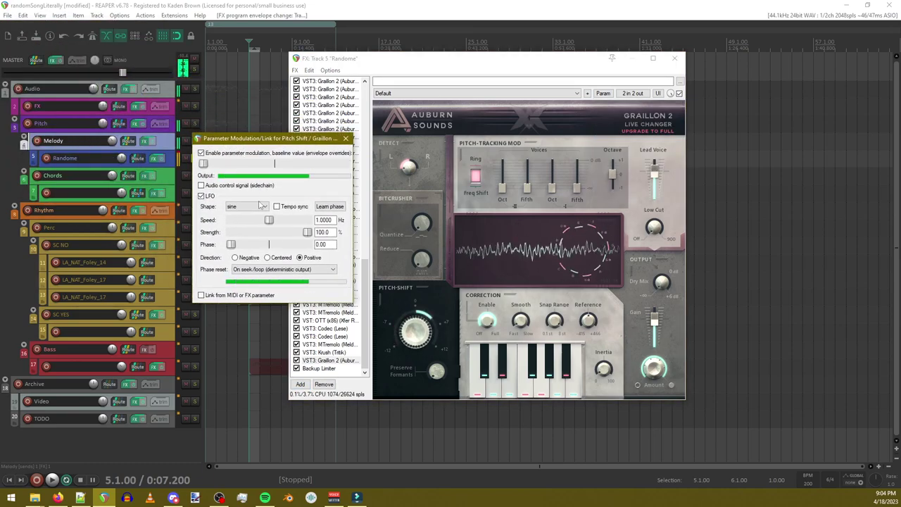
Step: Set the pitch-shift LFO to a tempo-synced square shape with a speed of 0.5 QN
{"action": "left_click", "coordinate": [247, 206]}
{"action": "left_click", "coordinate": [277, 206]}
{"action": "double_click", "coordinate": [323, 220]}
{"action": "type", "text": "1"}
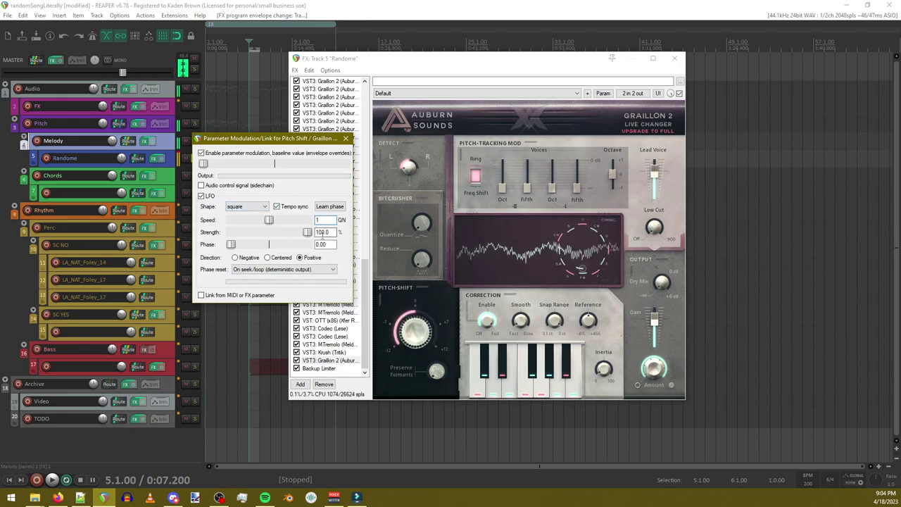
{"action": "key", "text": "BackSpace"}
{"action": "type", "text": "0"}
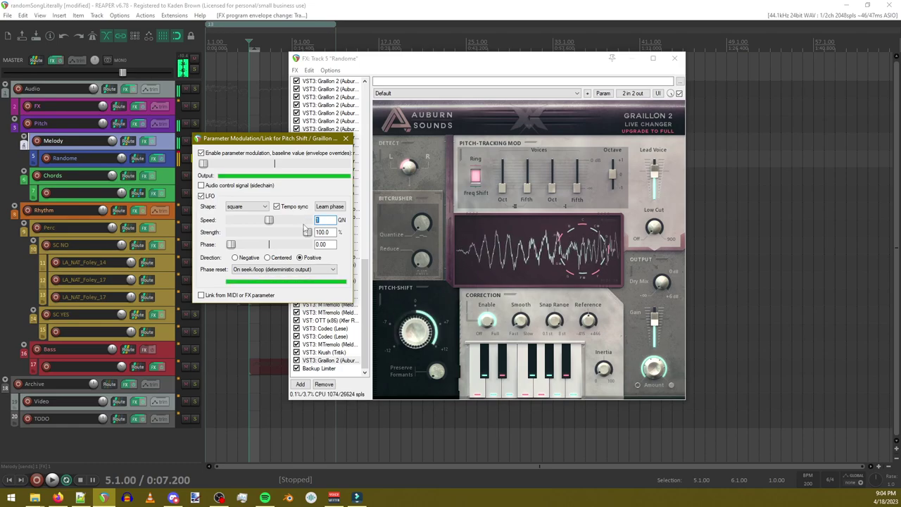
{"action": "type", "text": ".5"}
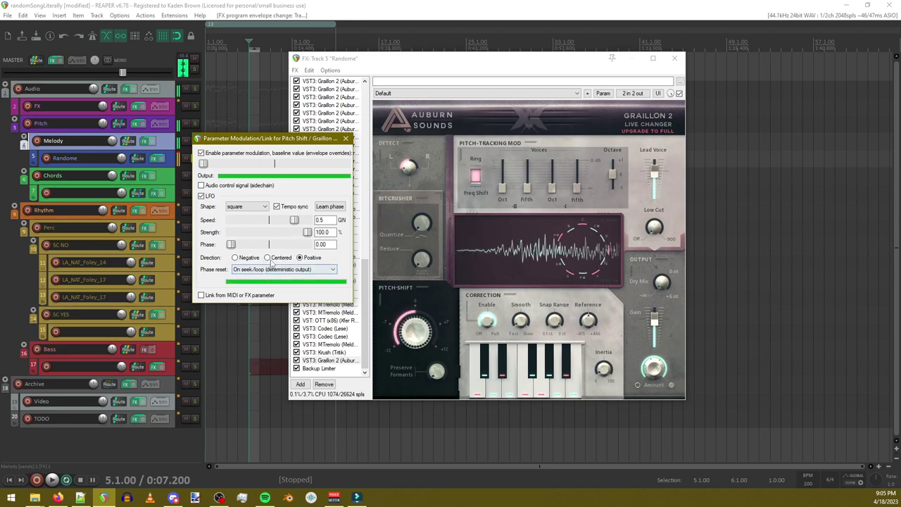
Step: Change the pitch-shift LFO shape to triangle, close the modulation settings and set Graillon 2's wet mix to 51%
{"action": "left_click", "coordinate": [249, 208]}
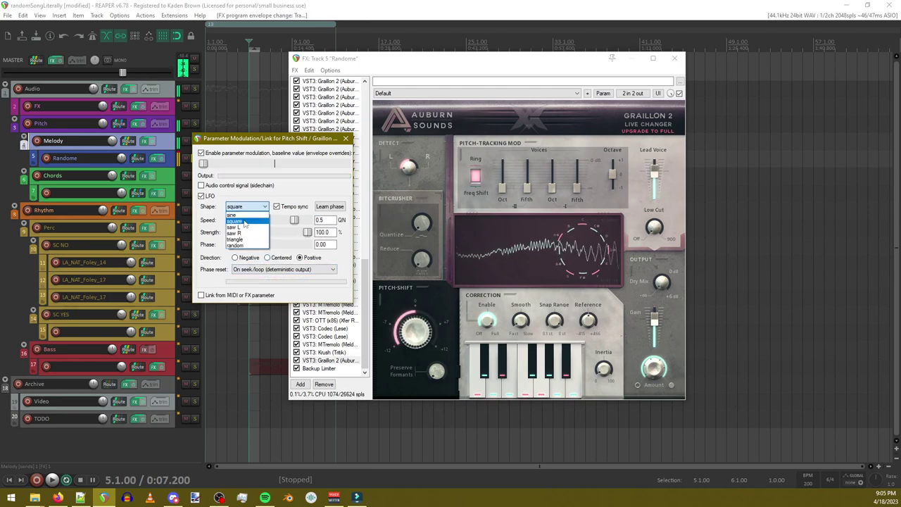
{"action": "left_click", "coordinate": [241, 241]}
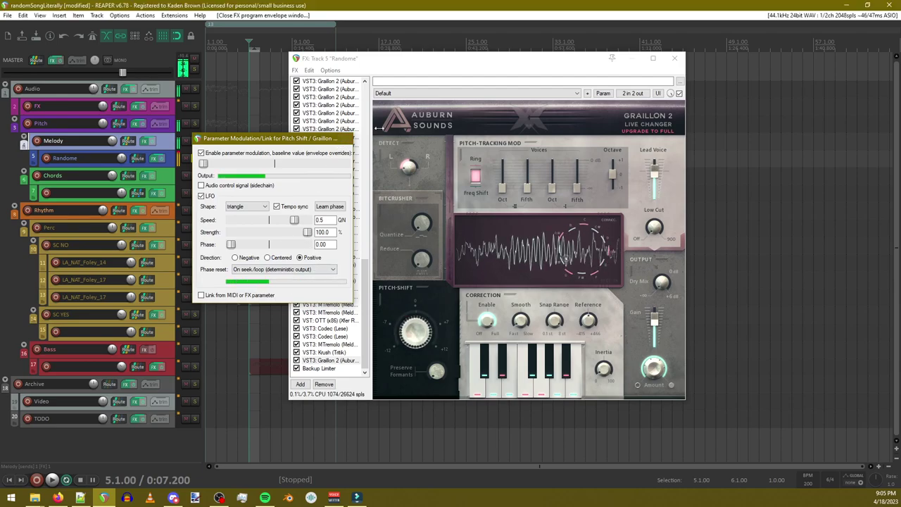
{"action": "left_click", "coordinate": [345, 138]}
{"action": "left_click", "coordinate": [380, 322]}
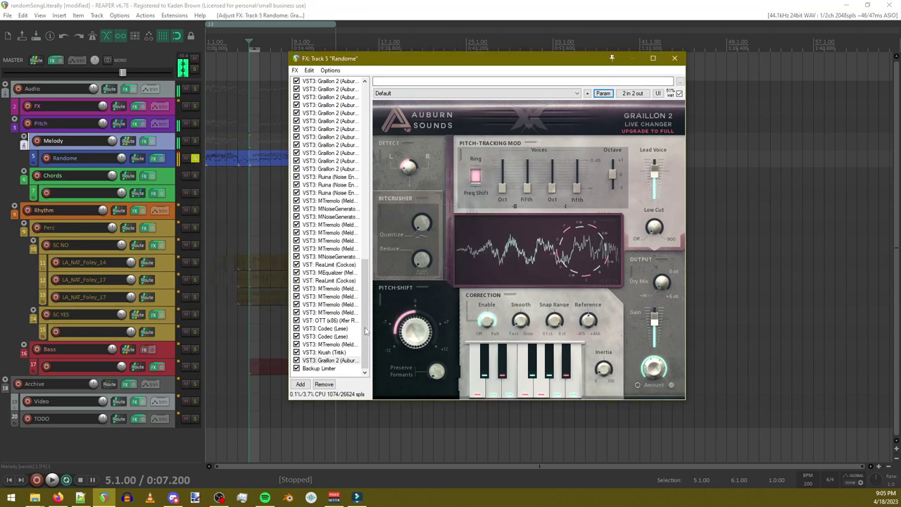
Step: Search the plug-ins for "kr", add another Krush and place it before the Backup Limiter
{"action": "left_click", "coordinate": [301, 385]}
{"action": "type", "text": "kr"}
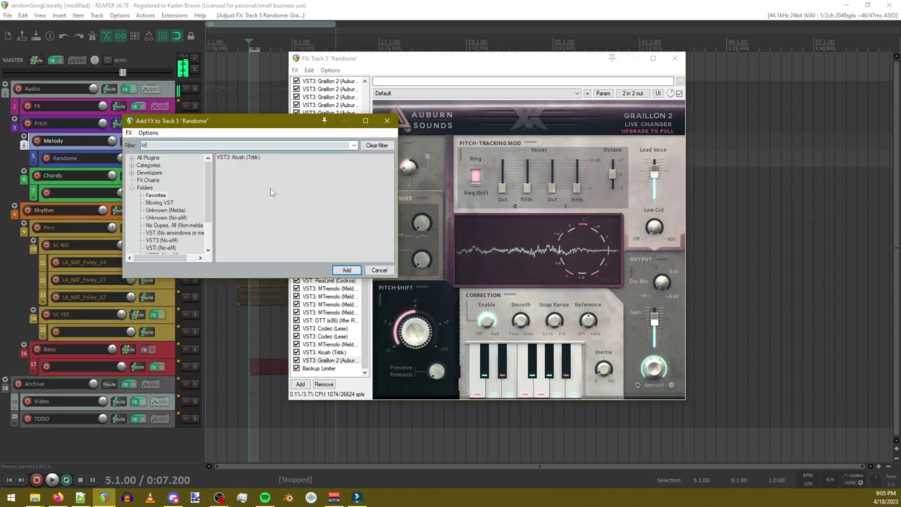
{"action": "double_click", "coordinate": [236, 158]}
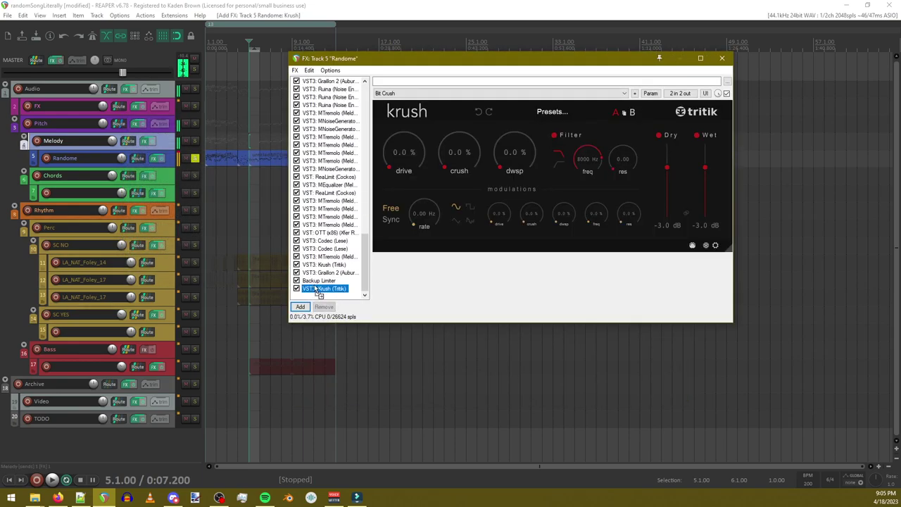
{"action": "left_click_drag", "start_coordinate": [325, 290], "coordinate": [317, 282]}
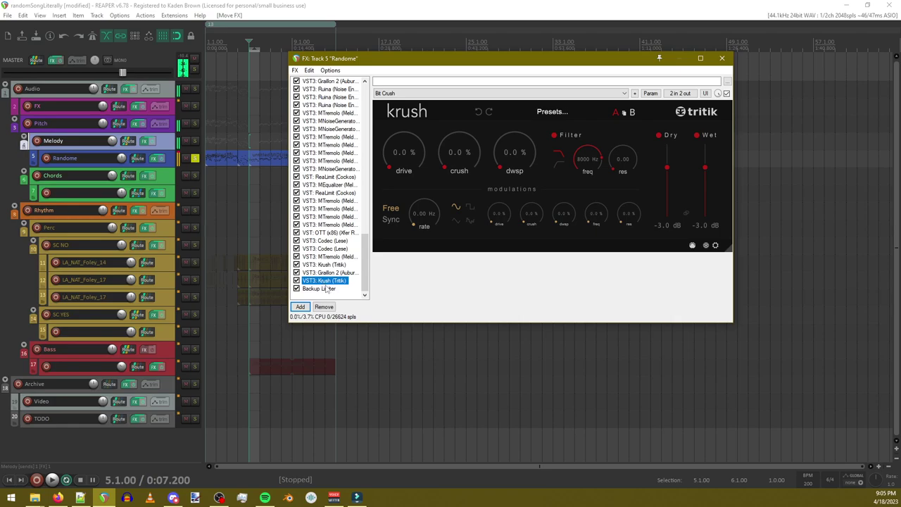
Step: Set the new Krush's drive to 100%, dwsp to 21.6%, crush to 64.4% and wet level to -11.1 dB
{"action": "left_click_drag", "start_coordinate": [403, 165], "coordinate": [402, 130]}
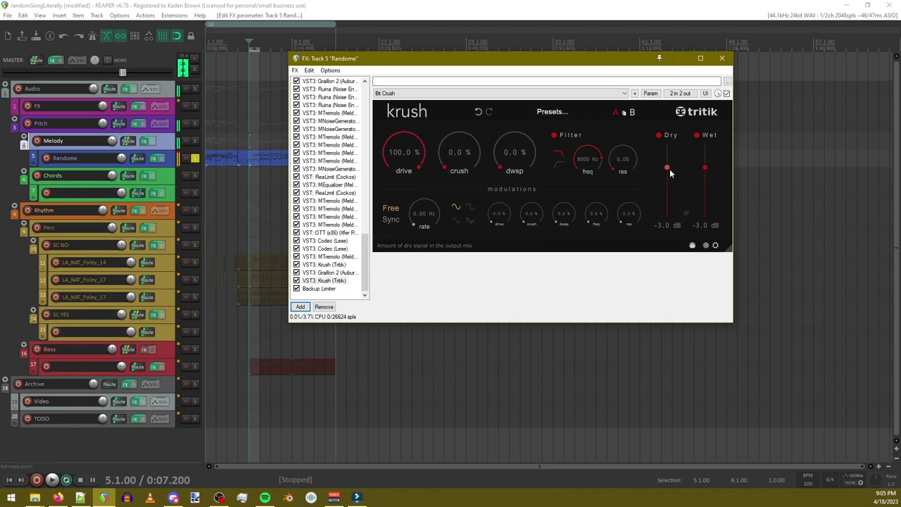
{"action": "left_click_drag", "start_coordinate": [516, 160], "coordinate": [530, 150]}
{"action": "mouse_move", "coordinate": [707, 177]}
{"action": "left_mouse_down"}
{"action": "mouse_move", "coordinate": [697, 184]}
{"action": "mouse_move", "coordinate": [697, 176]}
{"action": "left_mouse_up"}
{"action": "left_click_drag", "start_coordinate": [459, 141], "coordinate": [471, 109]}
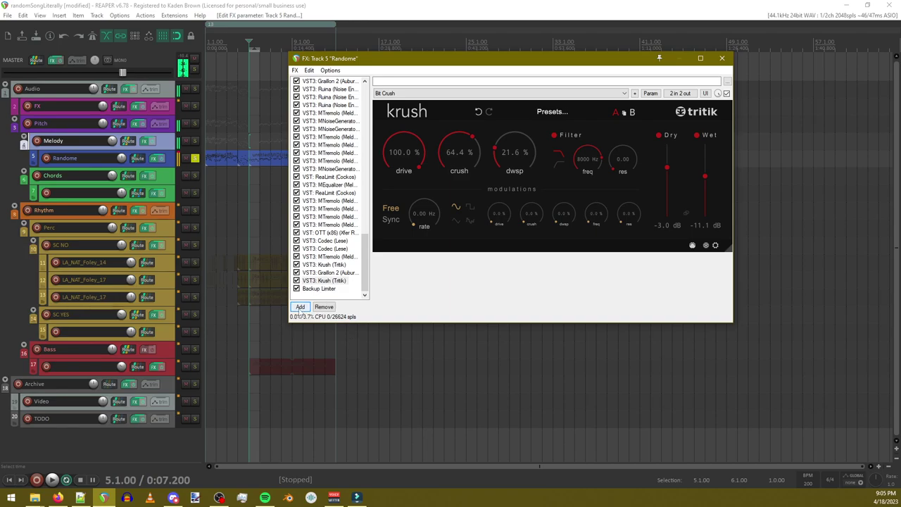
Step: Search all plug-ins for "pia", add the VST3 PSP PianoVerb and place it before the Backup Limiter
{"action": "left_click", "coordinate": [300, 307]}
{"action": "type", "text": "pia"}
{"action": "left_click", "coordinate": [147, 160]}
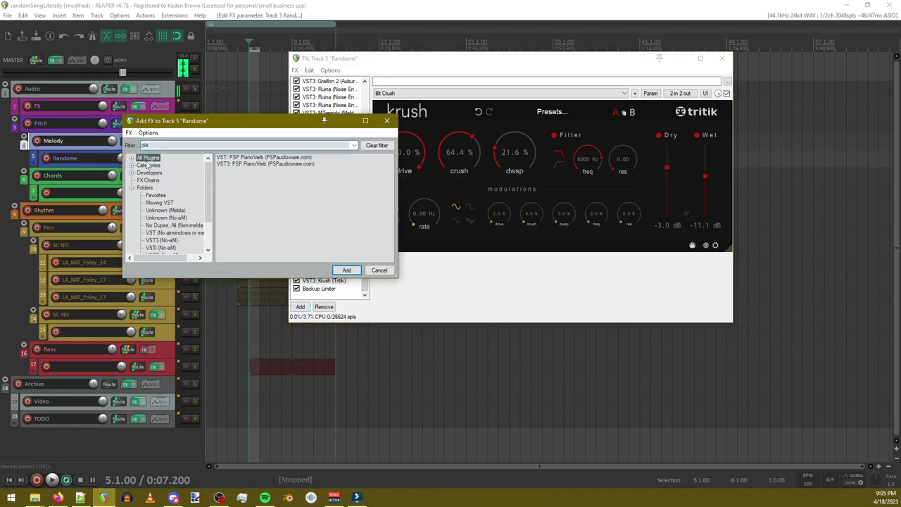
{"action": "double_click", "coordinate": [257, 166]}
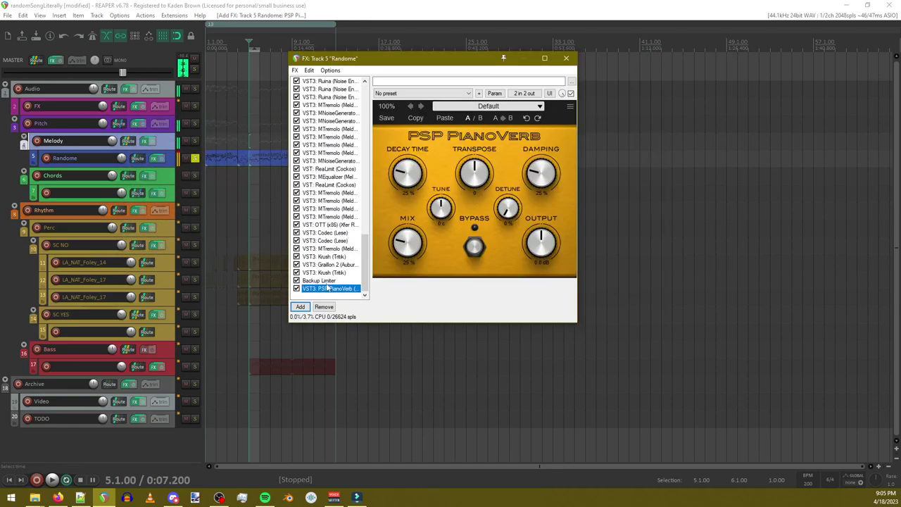
{"action": "left_click_drag", "start_coordinate": [319, 283], "coordinate": [320, 281]}
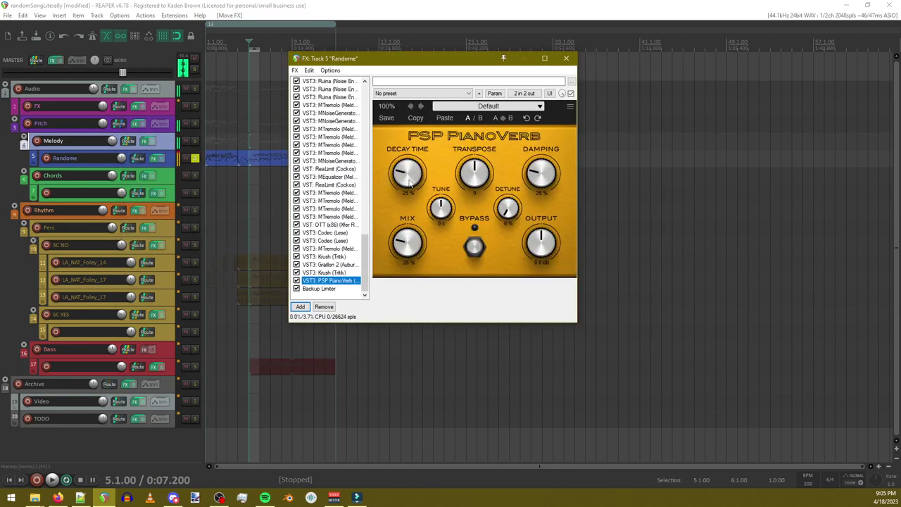
Step: Raise PianoVerb's detune to 33% and toggle its bypass on and off to compare
{"action": "mouse_move", "coordinate": [475, 168]}
{"action": "left_mouse_down"}
{"action": "mouse_move", "coordinate": [482, 191]}
{"action": "mouse_move", "coordinate": [476, 175]}
{"action": "left_mouse_up"}
{"action": "left_click_drag", "start_coordinate": [510, 209], "coordinate": [517, 177]}
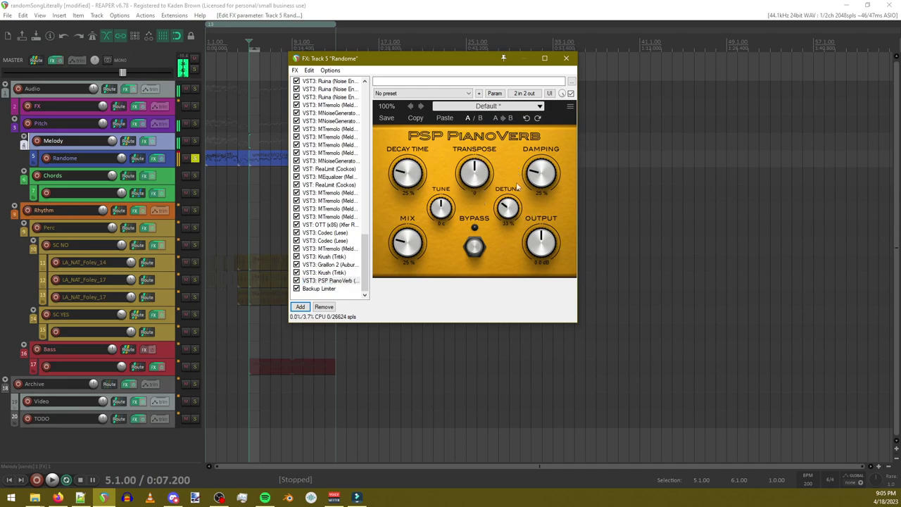
{"action": "left_click", "coordinate": [472, 248]}
{"action": "left_click", "coordinate": [474, 248]}
Step: Try different mix and output levels on PianoVerb and reset the output to 0.0 dB
{"action": "left_click_drag", "start_coordinate": [403, 244], "coordinate": [439, 242]}
{"action": "left_click_drag", "start_coordinate": [548, 253], "coordinate": [552, 123]}
{"action": "left_click_drag", "start_coordinate": [417, 258], "coordinate": [413, 216]}
{"action": "left_click_drag", "start_coordinate": [424, 259], "coordinate": [415, 278]}
{"action": "double_click", "coordinate": [541, 244]}
Step: Set PianoVerb's decay time to 62%, damping to 7% and mix to 84%
{"action": "left_click_drag", "start_coordinate": [412, 176], "coordinate": [429, 208]}
{"action": "left_click_drag", "start_coordinate": [552, 182], "coordinate": [548, 114]}
{"action": "left_click_drag", "start_coordinate": [555, 205], "coordinate": [555, 208]}
{"action": "left_click_drag", "start_coordinate": [395, 178], "coordinate": [409, 132]}
{"action": "left_click_drag", "start_coordinate": [415, 170], "coordinate": [417, 155]}
{"action": "left_click_drag", "start_coordinate": [416, 252], "coordinate": [413, 161]}
Step: Search the plug-ins for "kr", add the VST3 Krush and place it between PianoVerb and the Backup Limiter
{"action": "left_click", "coordinate": [300, 306]}
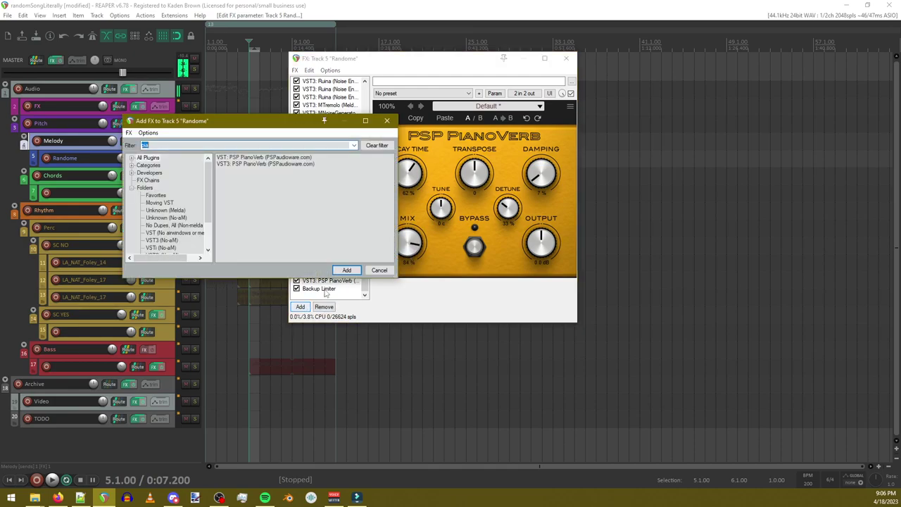
{"action": "type", "text": "kr"}
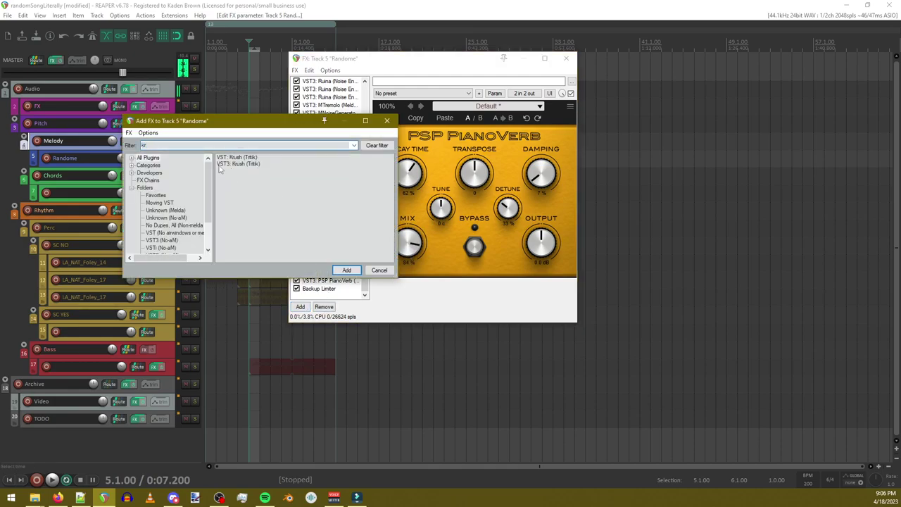
{"action": "double_click", "coordinate": [240, 164]}
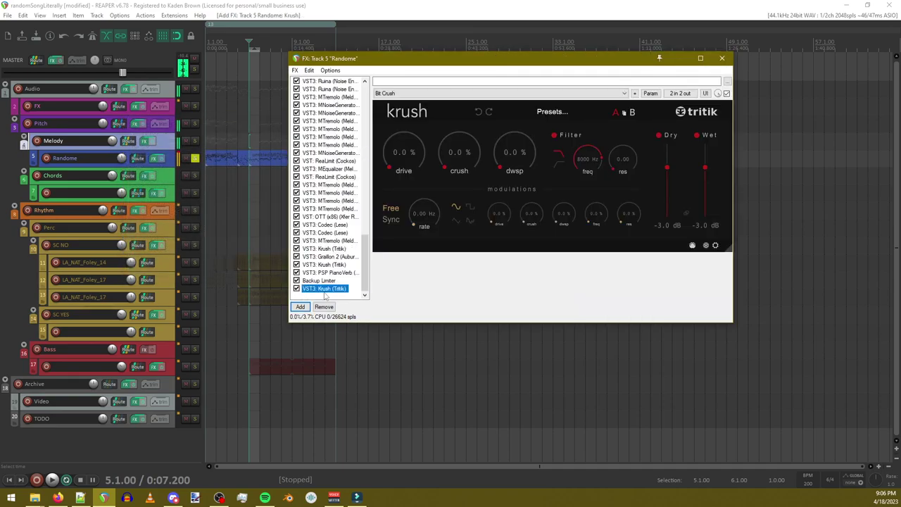
{"action": "left_click_drag", "start_coordinate": [321, 289], "coordinate": [332, 281]}
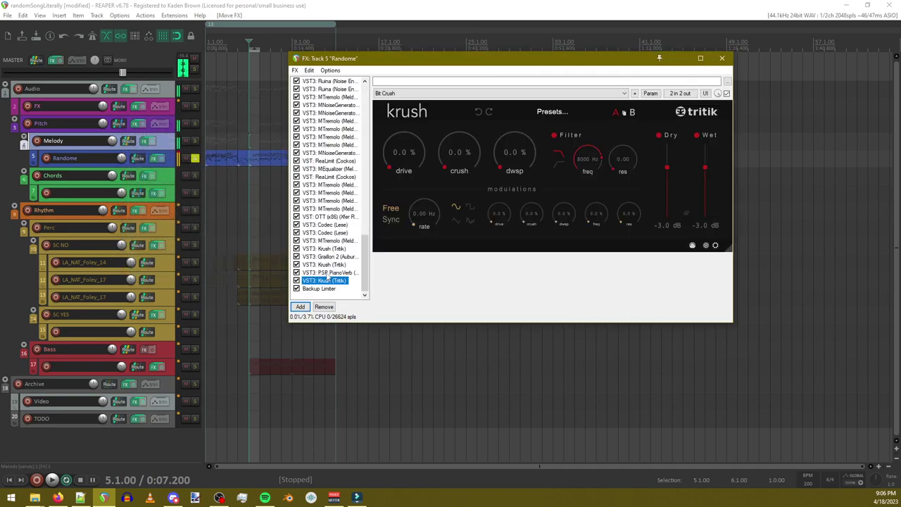
Step: In PianoVerb's pin connector, set the track channels to 4 and disconnect its third and fourth inputs
{"action": "left_click", "coordinate": [326, 273]}
{"action": "left_click", "coordinate": [525, 93]}
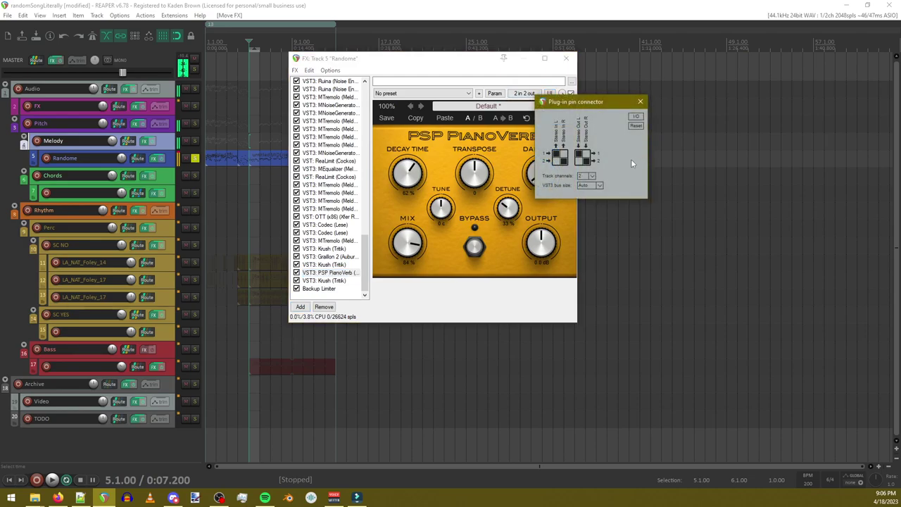
{"action": "left_click", "coordinate": [588, 176]}
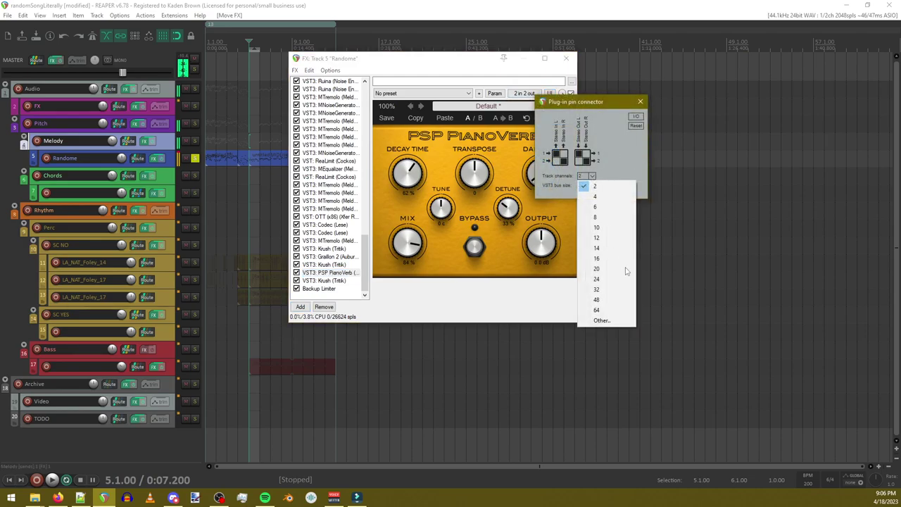
{"action": "left_click", "coordinate": [591, 194]}
{"action": "left_click", "coordinate": [610, 169]}
{"action": "left_click", "coordinate": [572, 165]}
{"action": "left_click", "coordinate": [579, 173]}
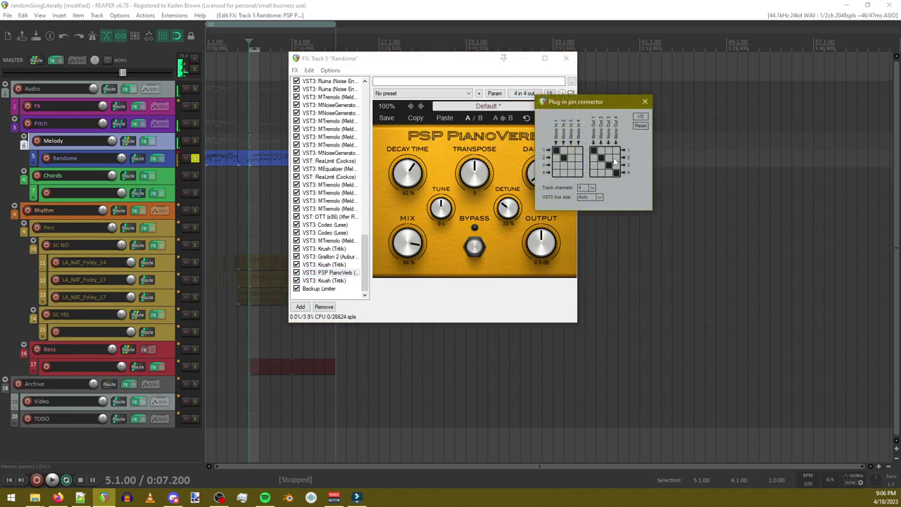
Step: Route PianoVerb's outputs 1 and 2 to channels 3 and 4, pass through unmapped output channels and close the pin connector
{"action": "left_click", "coordinate": [639, 118]}
{"action": "left_click", "coordinate": [664, 177]}
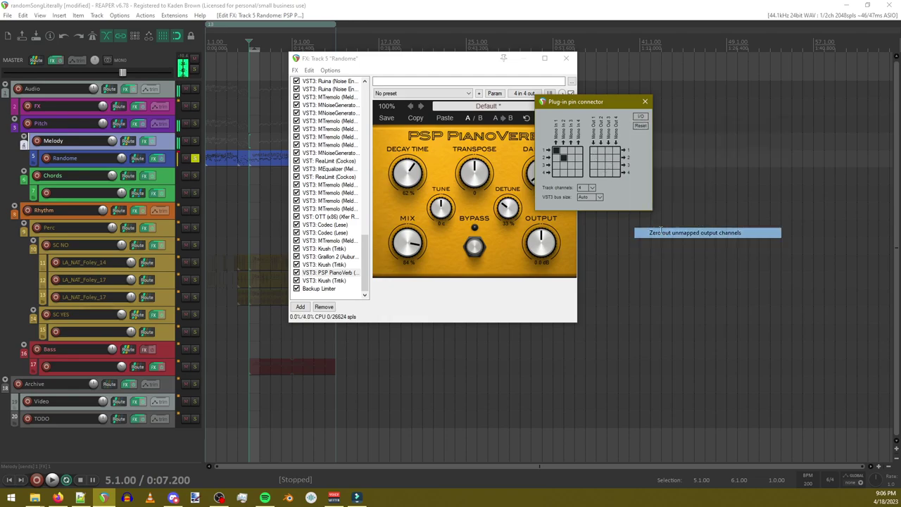
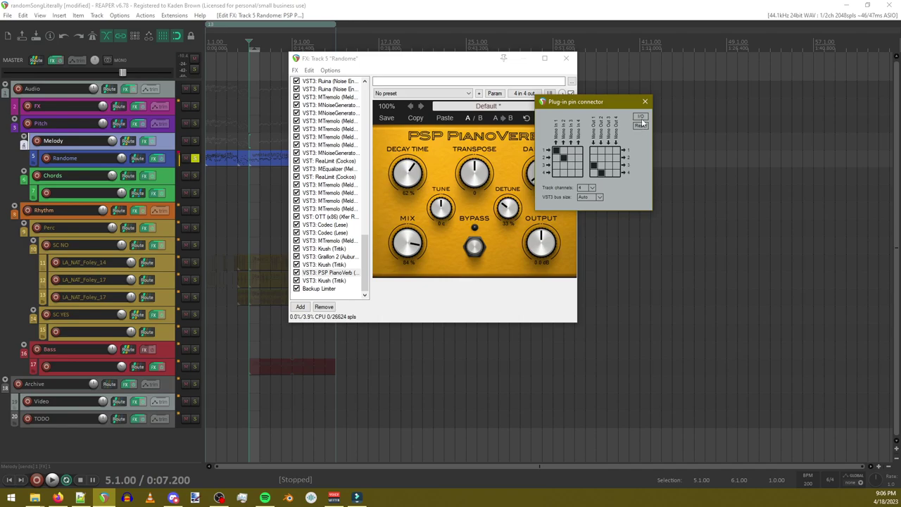
{"action": "left_click", "coordinate": [602, 159]}
{"action": "left_click", "coordinate": [642, 117]}
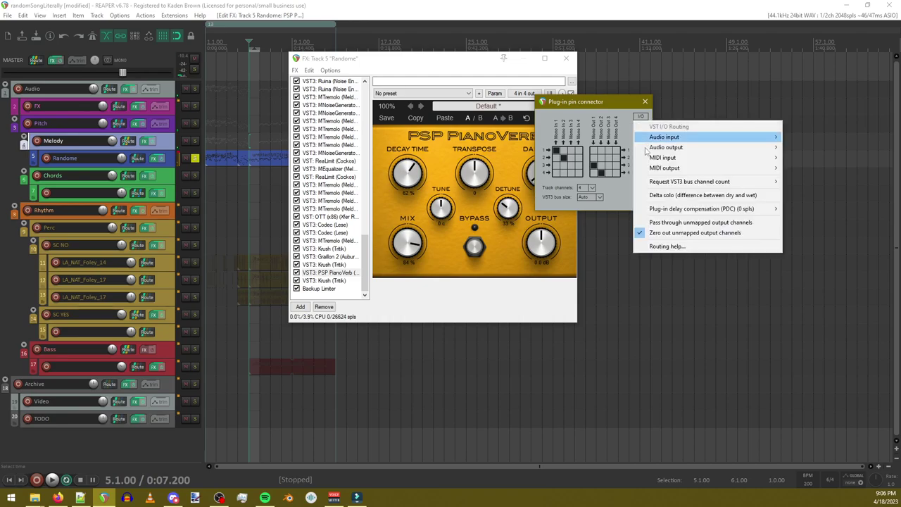
{"action": "left_click", "coordinate": [667, 223]}
{"action": "left_click", "coordinate": [645, 103]}
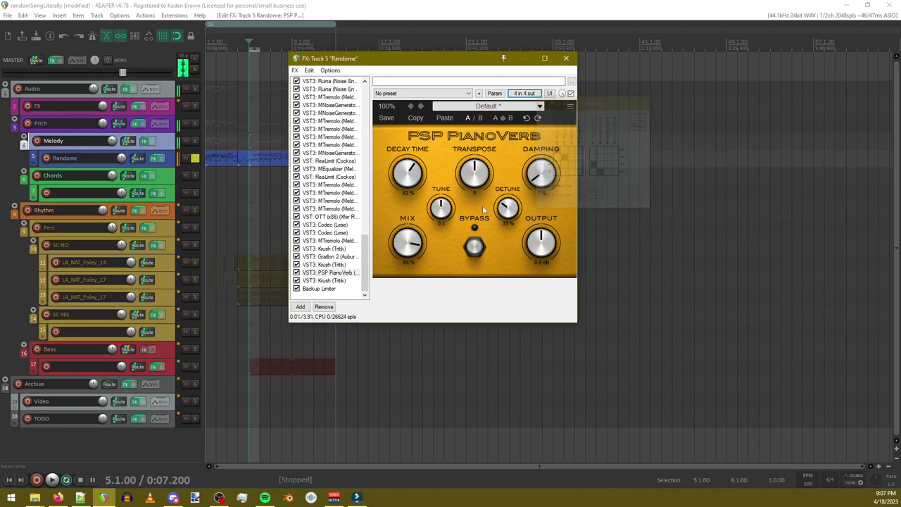
Step: Check the channel routing of the Krush after PianoVerb and set its drive to 100%
{"action": "left_click", "coordinate": [325, 280]}
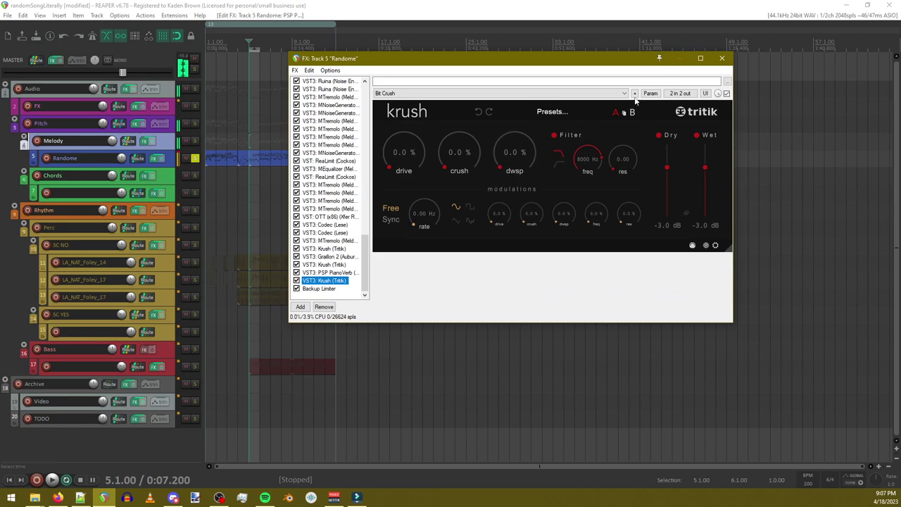
{"action": "left_click", "coordinate": [680, 93]}
{"action": "left_click_drag", "start_coordinate": [699, 112], "coordinate": [227, 204]}
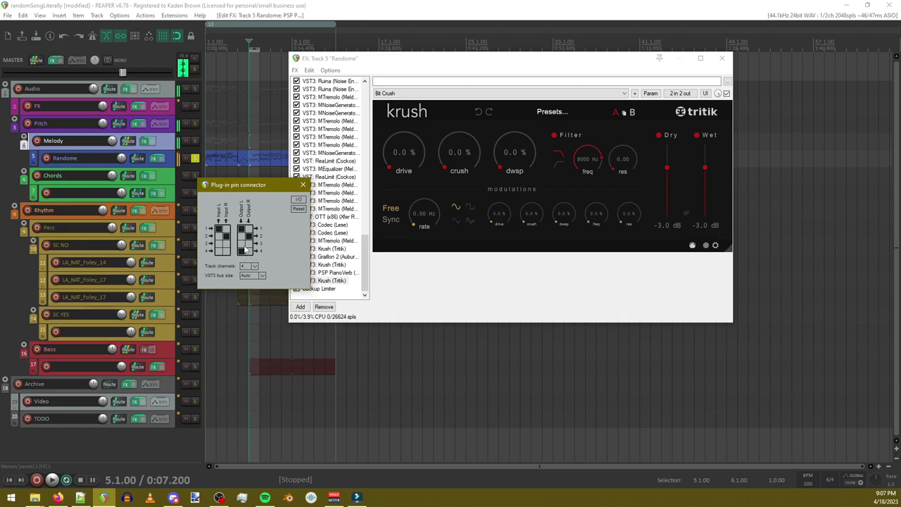
{"action": "left_click", "coordinate": [302, 185]}
{"action": "left_click_drag", "start_coordinate": [404, 153], "coordinate": [416, 4]}
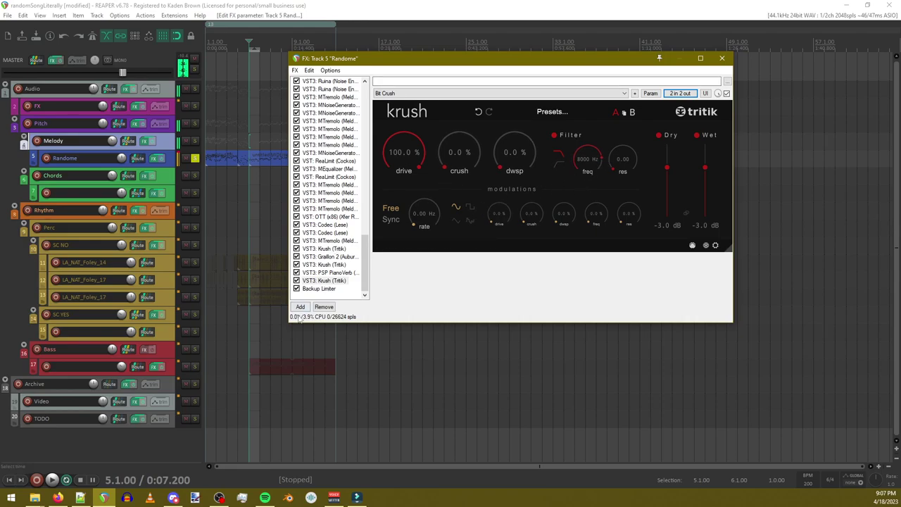
Step: Search the favourite plug-ins for "comp", add MCompressor and place it before the Backup Limiter
{"action": "left_click", "coordinate": [300, 307]}
{"action": "type", "text": "sidec"}
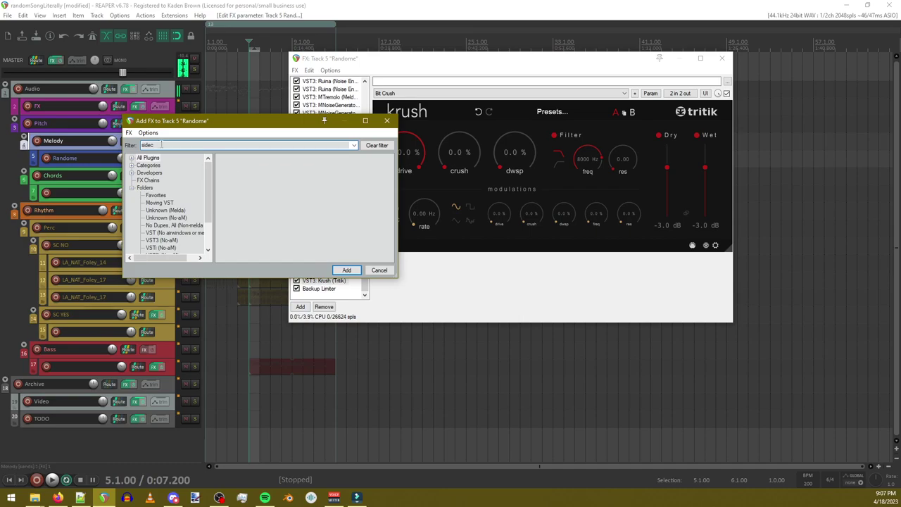
{"action": "type", "text": "comp"}
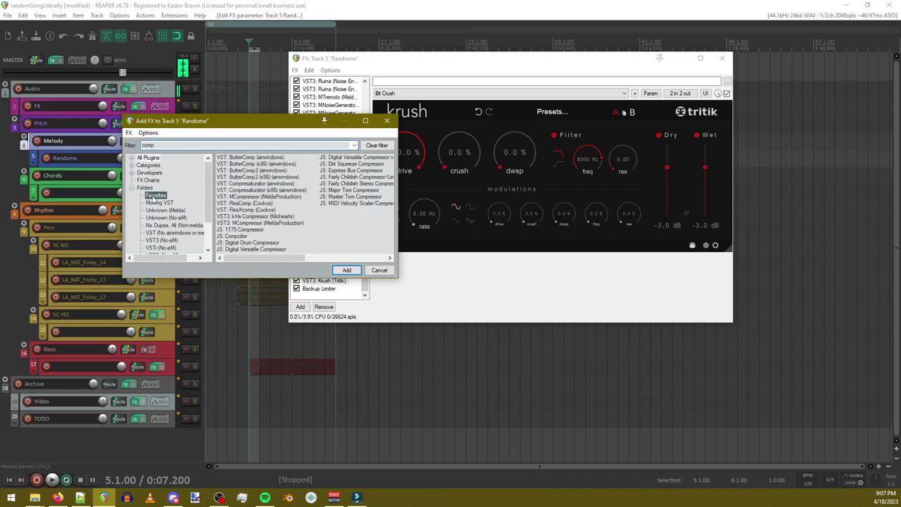
{"action": "left_click", "coordinate": [154, 196]}
{"action": "double_click", "coordinate": [241, 159]}
{"action": "scroll", "coordinate": [332, 254], "scroll_direction": "down", "scroll_amount": 8}
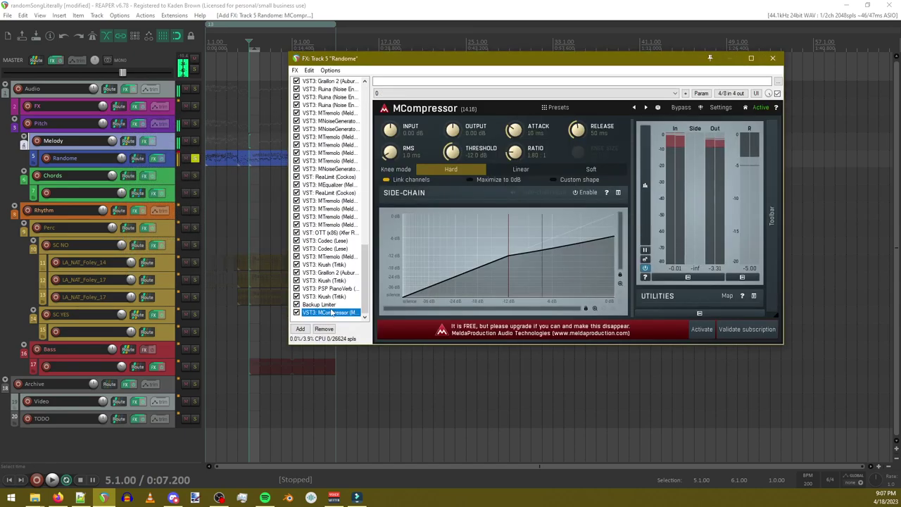
{"action": "left_click_drag", "start_coordinate": [323, 312], "coordinate": [324, 305]}
{"action": "scroll", "coordinate": [331, 309], "scroll_direction": "down", "scroll_amount": 20}
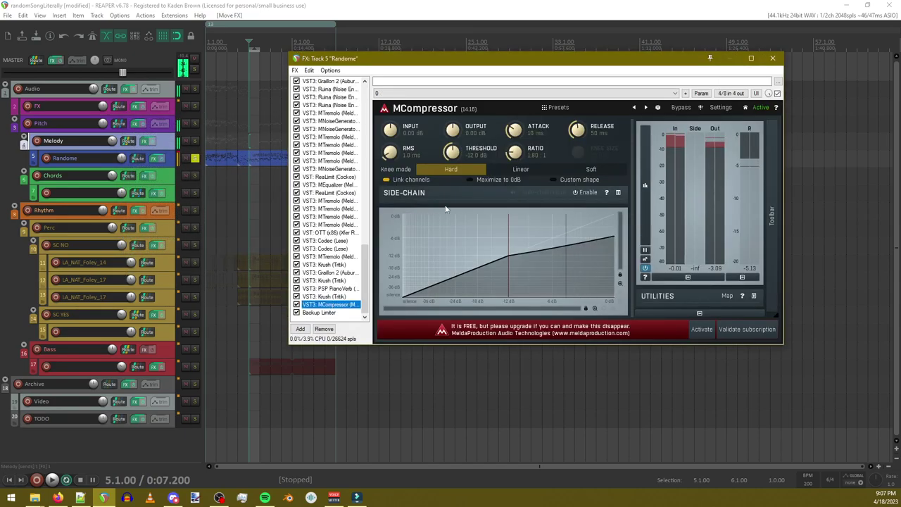
Step: Enable MCompressor's side-chain and feed channels 3 and 4 into Sidechain 1 and 2 instead of Inputs 3 and 4
{"action": "left_click", "coordinate": [586, 193]}
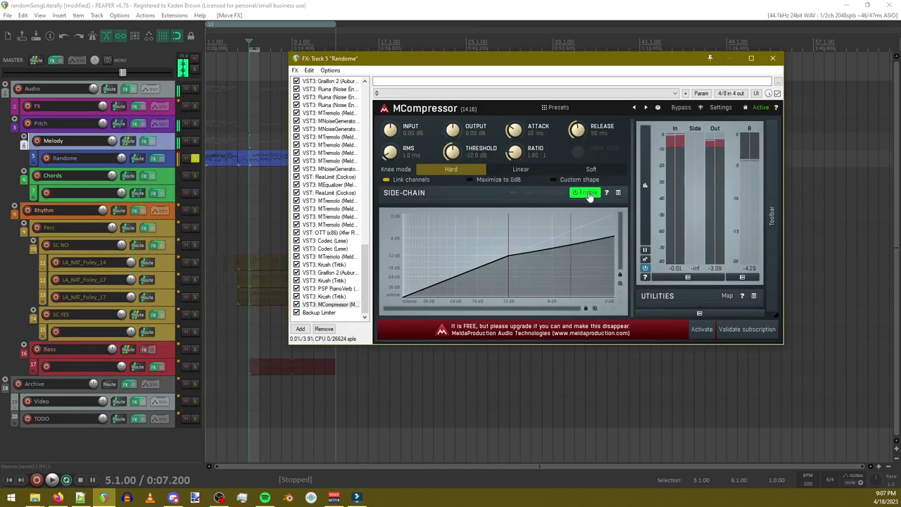
{"action": "left_click", "coordinate": [731, 93]}
{"action": "left_click_drag", "start_coordinate": [810, 104], "coordinate": [418, 138]}
{"action": "left_click", "coordinate": [379, 199]}
{"action": "left_click", "coordinate": [387, 206]}
{"action": "left_click", "coordinate": [394, 200]}
{"action": "left_click", "coordinate": [402, 207]}
Step: Zero out MCompressor's unmapped output channels, disconnect outputs 3 and 4, and close the pin connector
{"action": "left_click", "coordinate": [478, 150]}
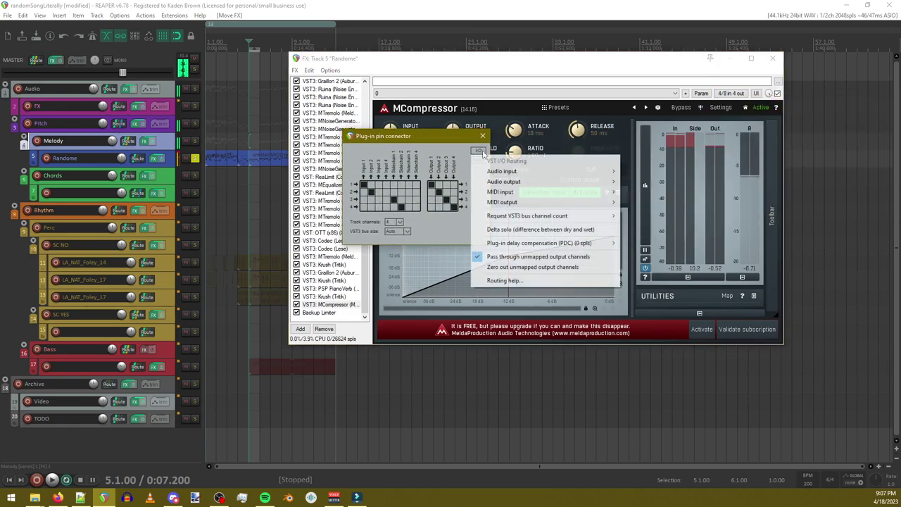
{"action": "left_click", "coordinate": [486, 266]}
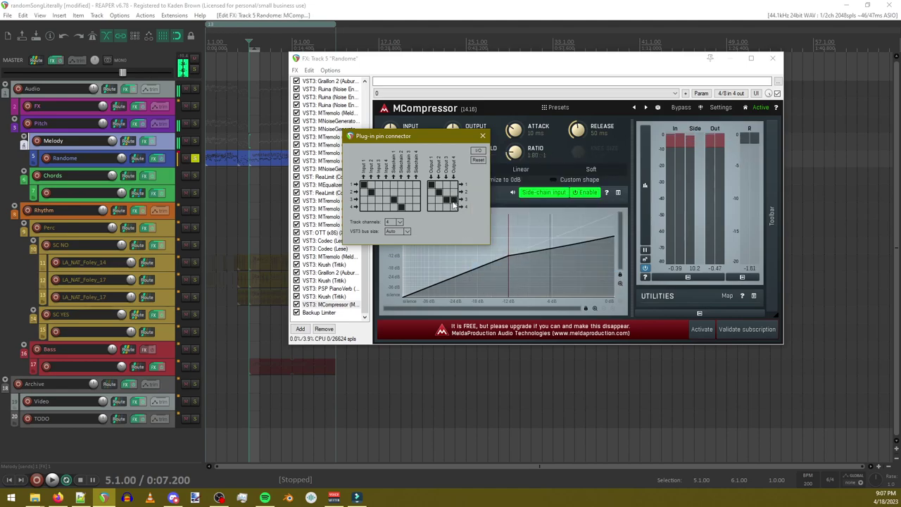
{"action": "left_click", "coordinate": [482, 136]}
Step: Set MCompressor's input and output to +24 dB, the threshold to -17 dB and the ratio to 9.11:1
{"action": "left_click_drag", "start_coordinate": [511, 241], "coordinate": [427, 276]}
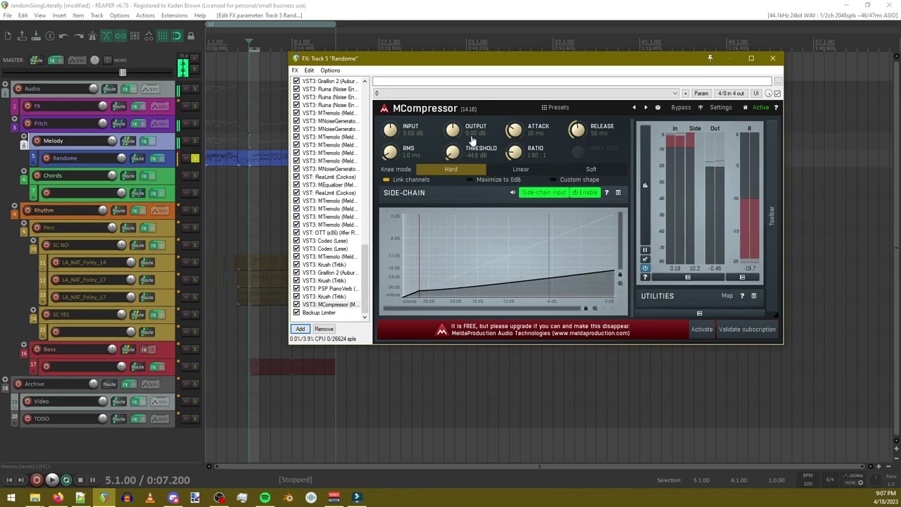
{"action": "left_click_drag", "start_coordinate": [479, 134], "coordinate": [479, 77]}
{"action": "left_click_drag", "start_coordinate": [391, 130], "coordinate": [391, 77]}
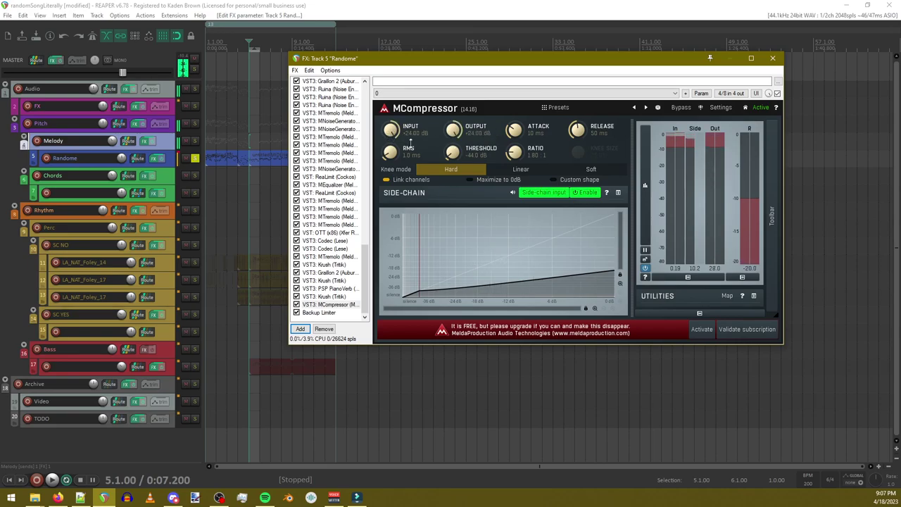
{"action": "left_click_drag", "start_coordinate": [421, 276], "coordinate": [483, 266]}
{"action": "left_click_drag", "start_coordinate": [518, 154], "coordinate": [517, 168]}
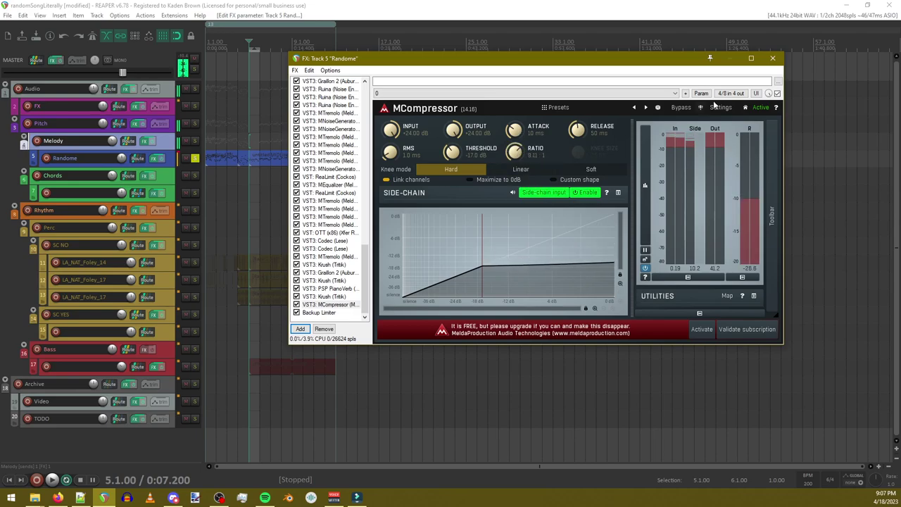
Step: Monitor MCompressor's side-chain signal and check how its side-chain pins are connected
{"action": "left_click", "coordinate": [513, 193]}
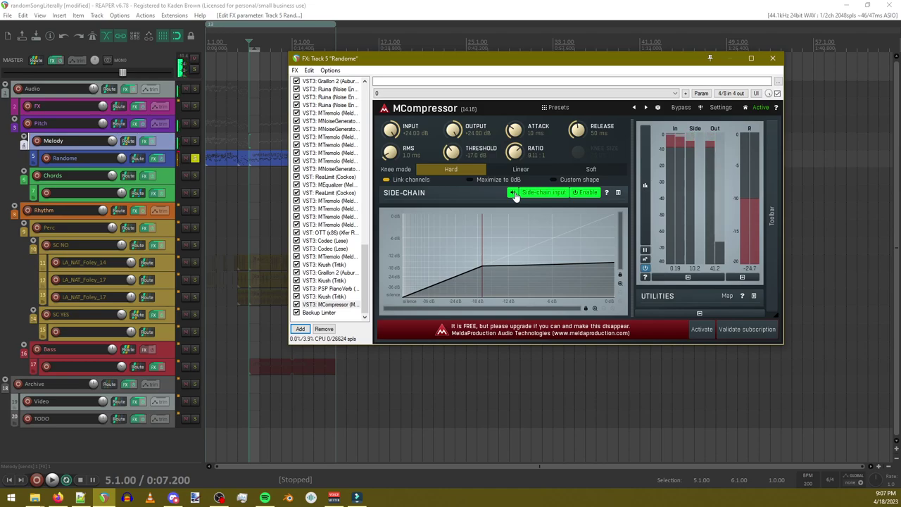
{"action": "left_click", "coordinate": [739, 94]}
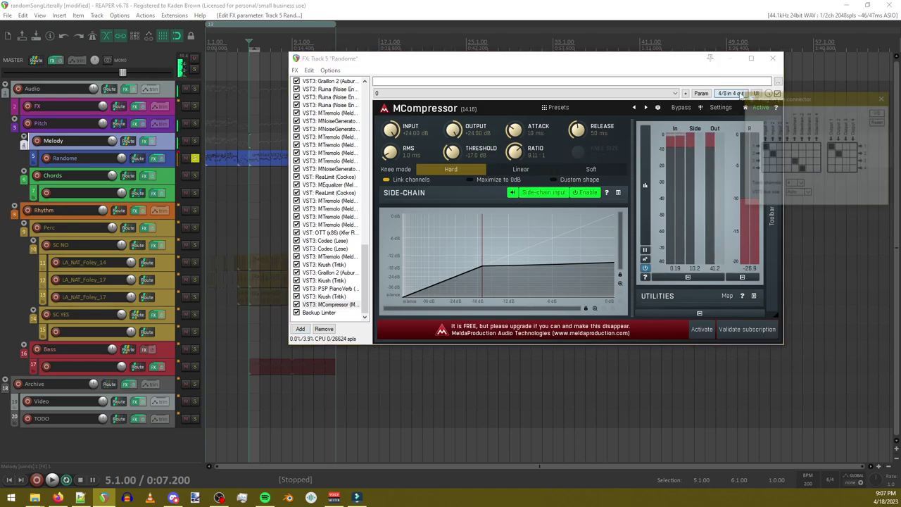
{"action": "left_click", "coordinate": [802, 170]}
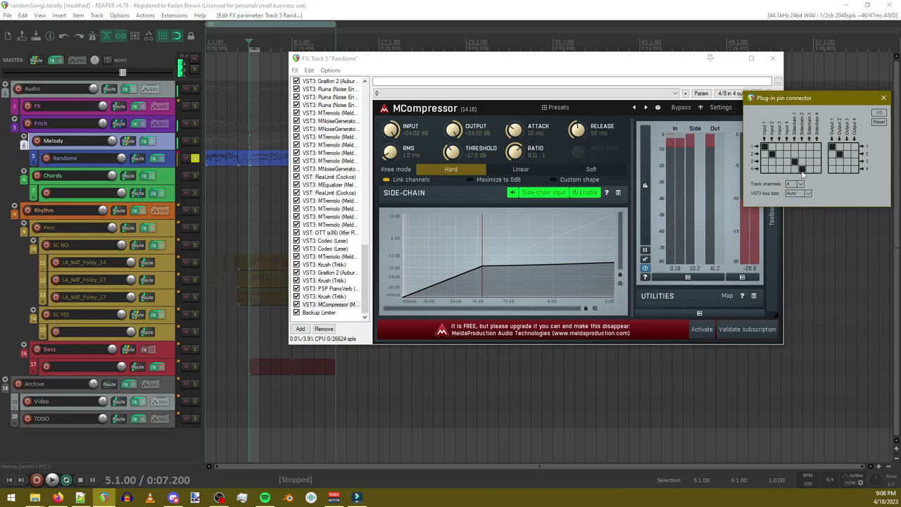
{"action": "left_click", "coordinate": [884, 97]}
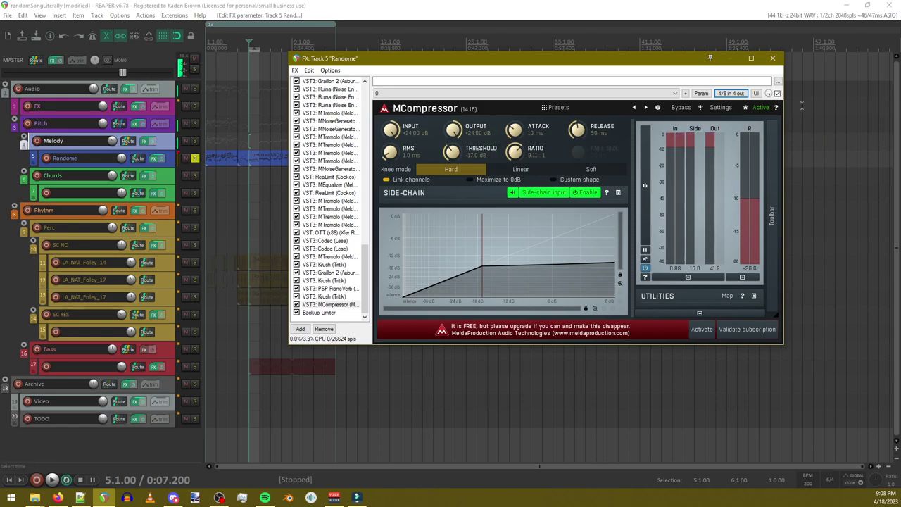
Step: Connect channels 3 and 4 each to both Sidechain 1 and Sidechain 2 of MCompressor and close the pin connector
{"action": "left_click", "coordinate": [731, 93]}
{"action": "left_click", "coordinate": [794, 167]}
{"action": "left_click", "coordinate": [787, 173]}
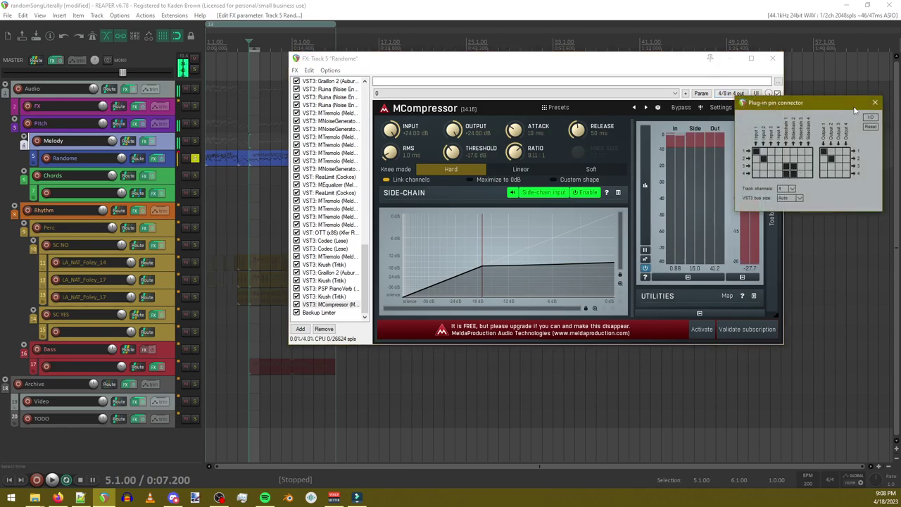
{"action": "left_click", "coordinate": [875, 103]}
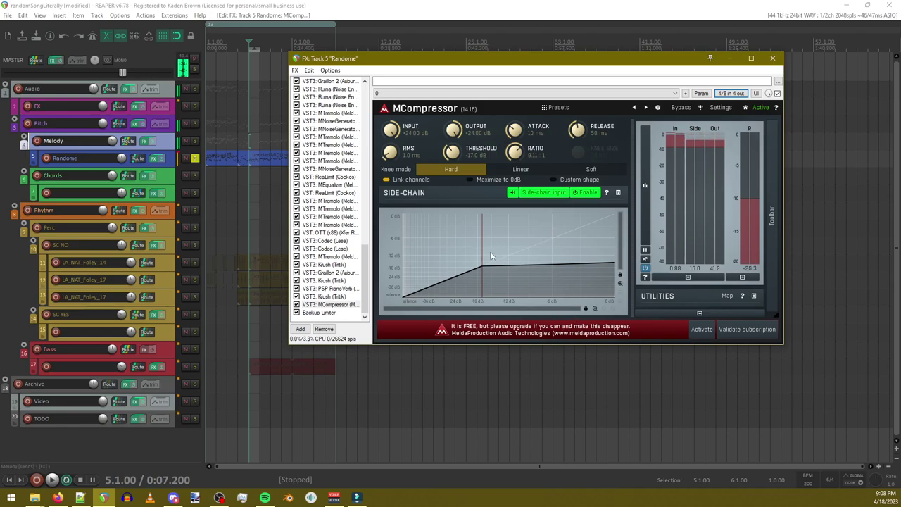
Step: Set MCompressor's threshold to -30.7 dB and its attack and release to 0 ms, comparing the sound with the side-chain off and on
{"action": "left_click_drag", "start_coordinate": [480, 251], "coordinate": [438, 271]}
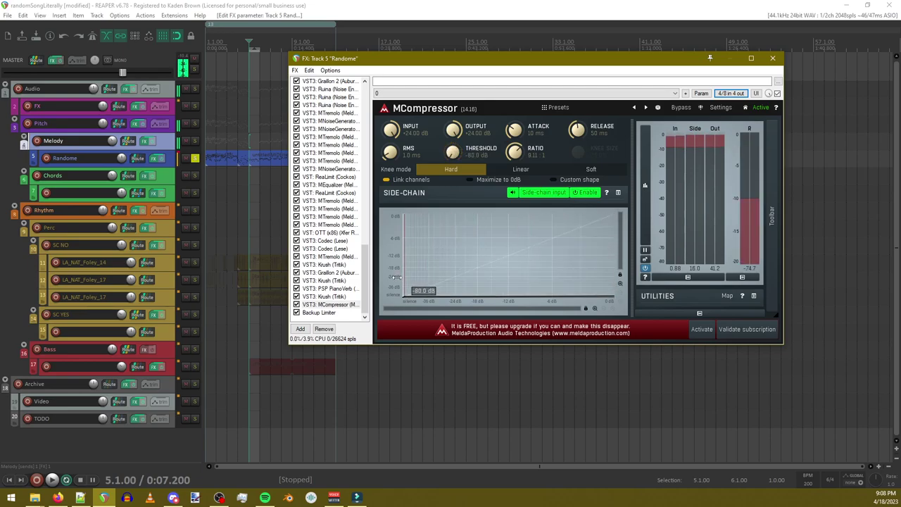
{"action": "left_click_drag", "start_coordinate": [577, 129], "coordinate": [578, 166]}
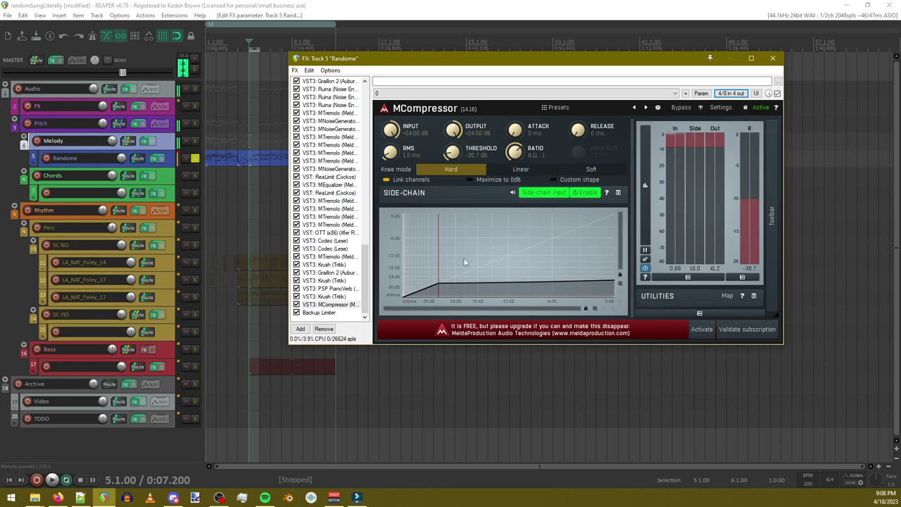
{"action": "left_click", "coordinate": [588, 193]}
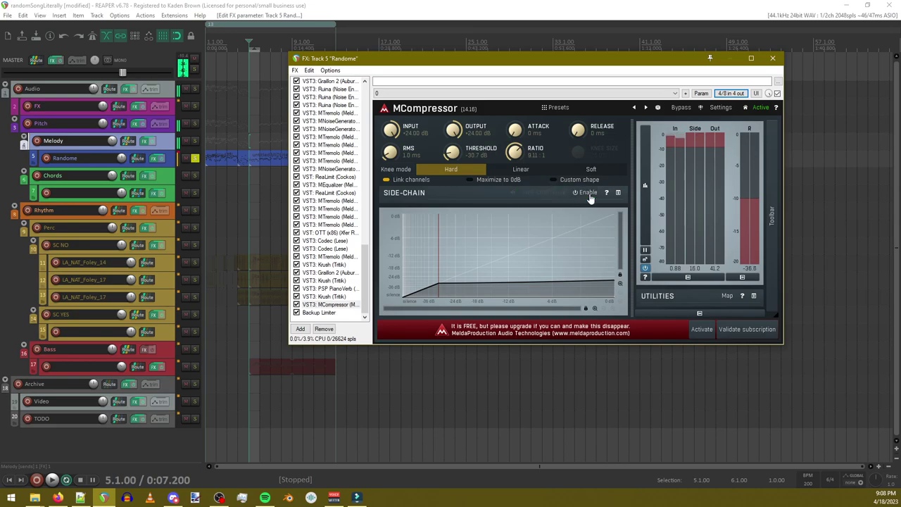
{"action": "left_click", "coordinate": [589, 195]}
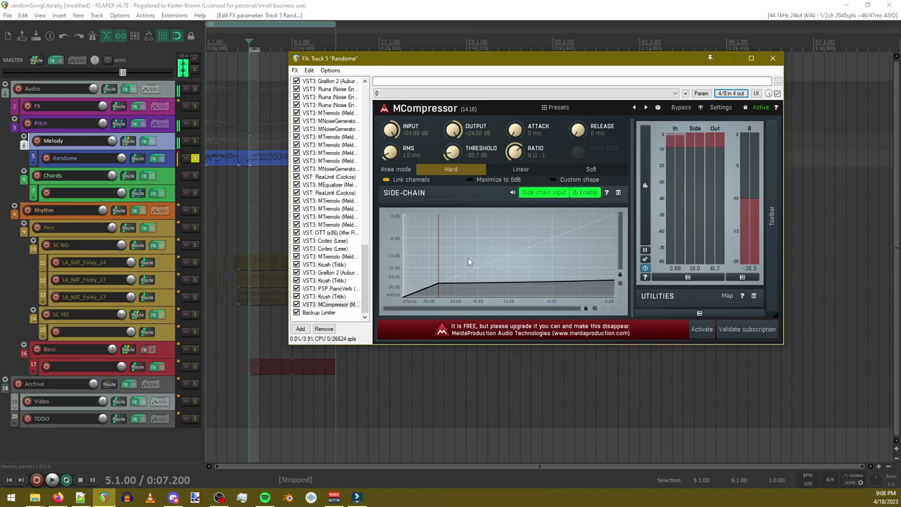
Step: Set MCompressor's input to -24 dB, output to -16.51 dB, threshold to -36.3 dB and ratio to 20:1, comparing with the side-chain off
{"action": "left_click_drag", "start_coordinate": [435, 267], "coordinate": [456, 268]}
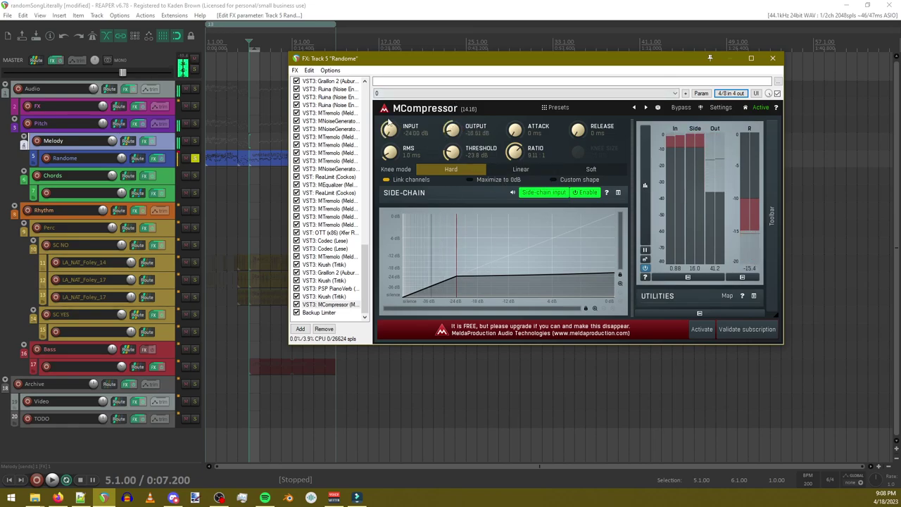
{"action": "left_click_drag", "start_coordinate": [456, 276], "coordinate": [429, 287]}
{"action": "left_click_drag", "start_coordinate": [516, 152], "coordinate": [516, 126]}
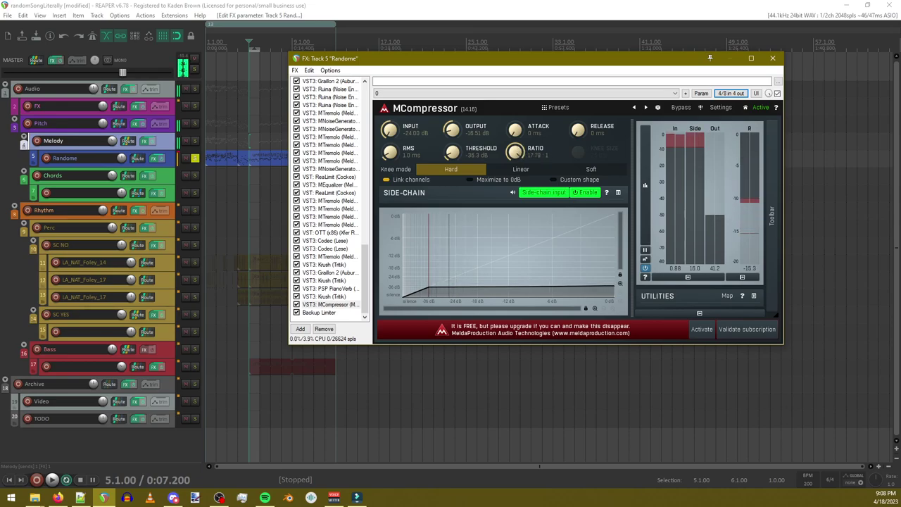
{"action": "left_click", "coordinate": [592, 193]}
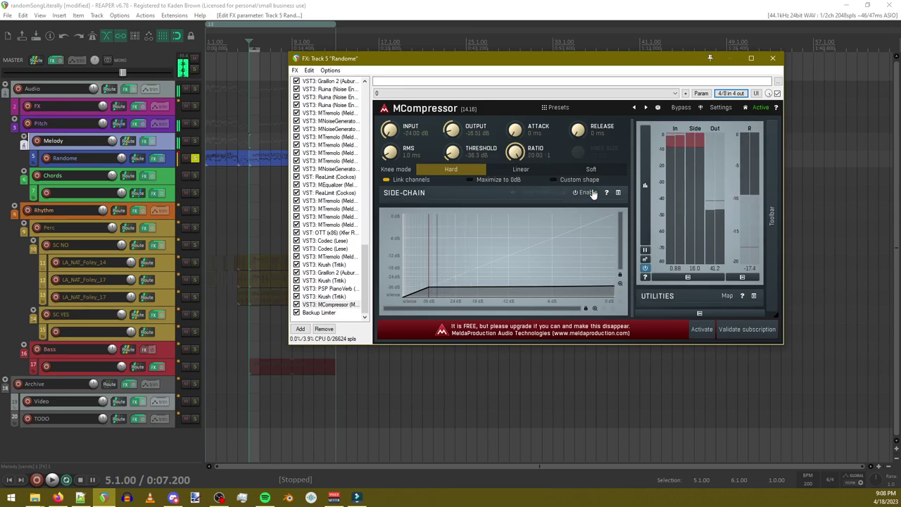
{"action": "left_click", "coordinate": [592, 193]}
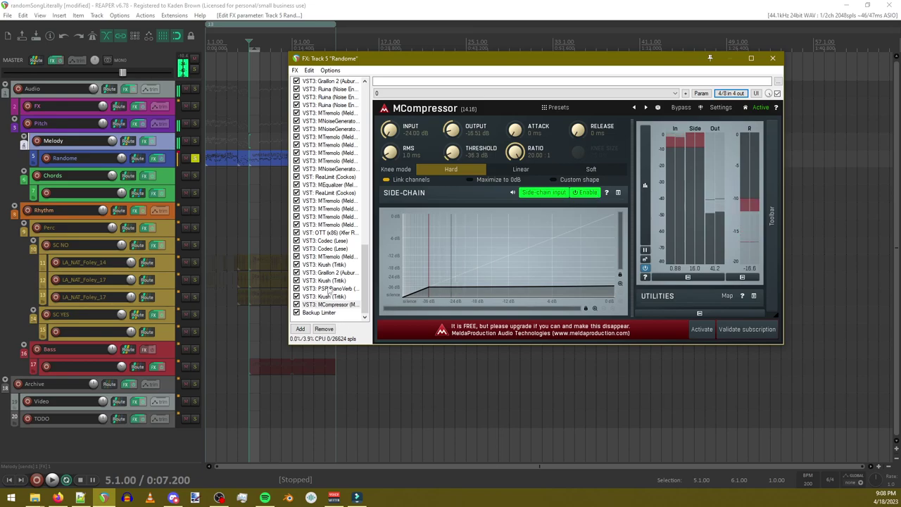
Step: Clear the plug-in filter, add dearVR MICRO from the favourites and place it before the Backup Limiter
{"action": "left_click", "coordinate": [300, 329]}
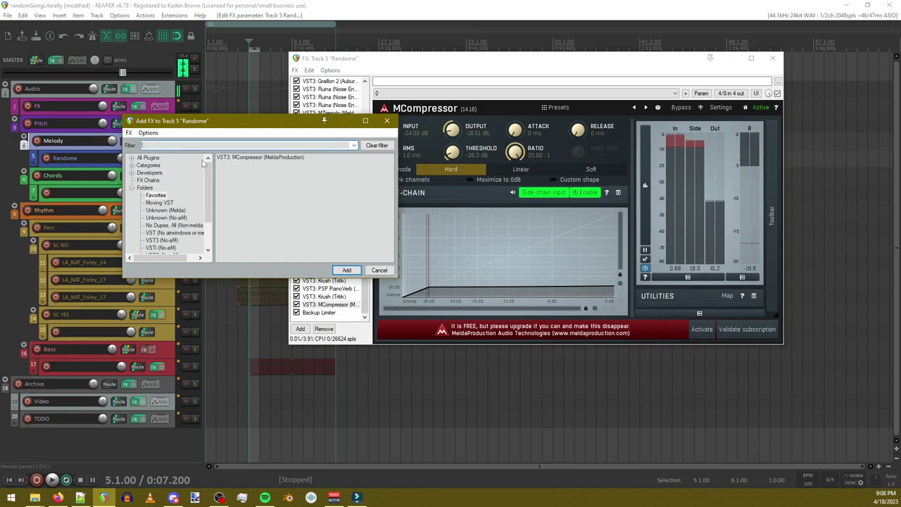
{"action": "key", "text": "BackSpace"}
{"action": "scroll", "coordinate": [220, 164], "scroll_direction": "down", "scroll_amount": 3}
{"action": "scroll", "coordinate": [232, 190], "scroll_direction": "up", "scroll_amount": 3}
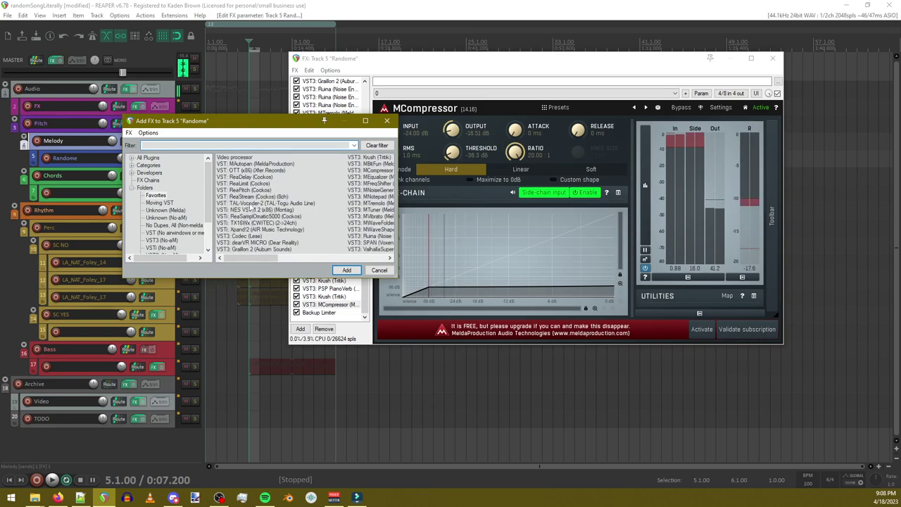
{"action": "left_click", "coordinate": [272, 244]}
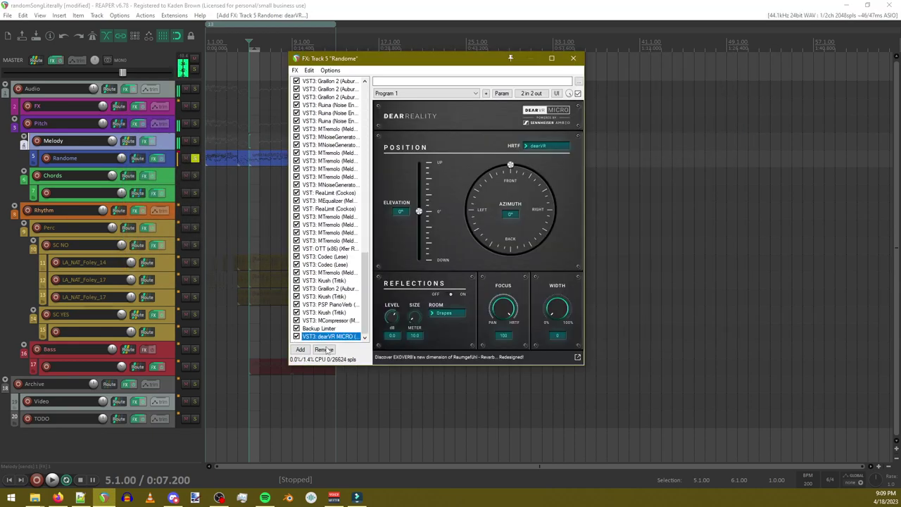
{"action": "left_click_drag", "start_coordinate": [324, 337], "coordinate": [321, 328]}
Step: Set dearVR MICRO's azimuth to 27° and its width to 46%
{"action": "left_click_drag", "start_coordinate": [502, 201], "coordinate": [531, 177]}
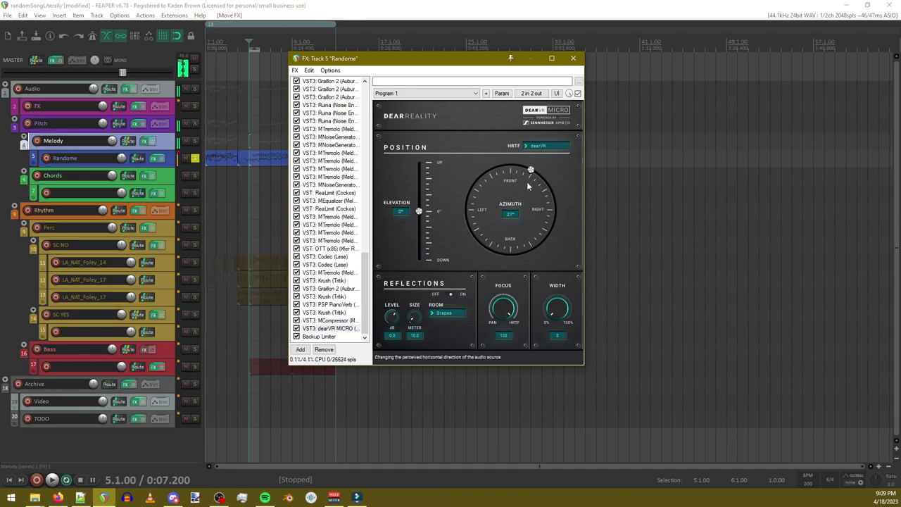
{"action": "left_click_drag", "start_coordinate": [561, 303], "coordinate": [556, 245]}
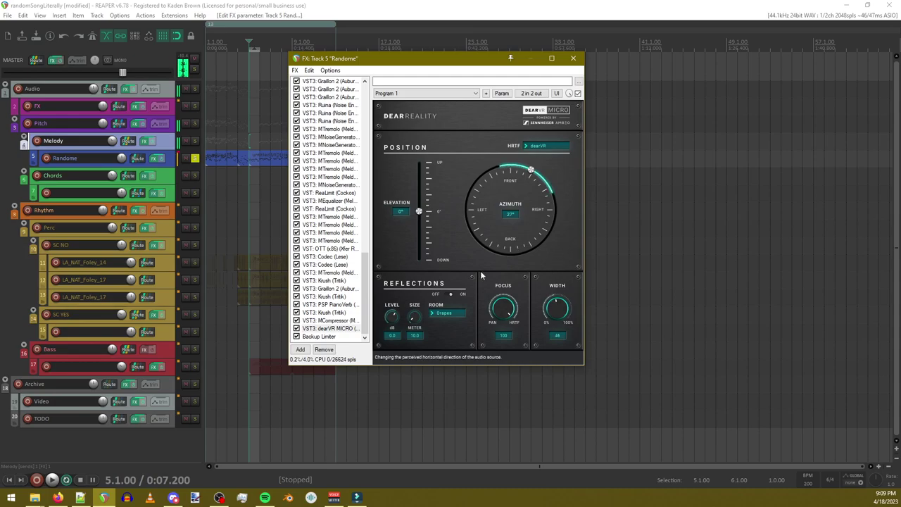
Step: Paste a second dearVR MICRO into the Randome FX chain and map MCompressor's Output 3 to track channel 3
{"action": "left_click", "coordinate": [330, 330]}
{"action": "key", "text": "ctrl+v"}
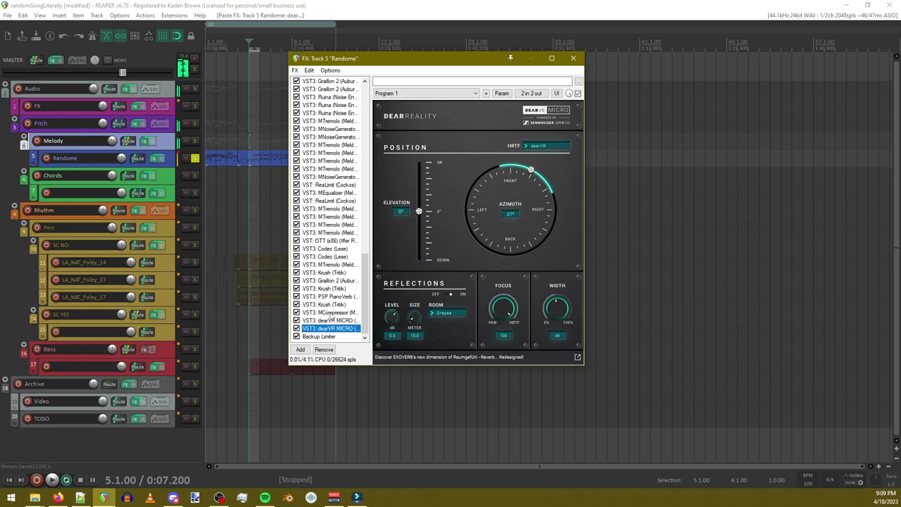
{"action": "left_click", "coordinate": [330, 312]}
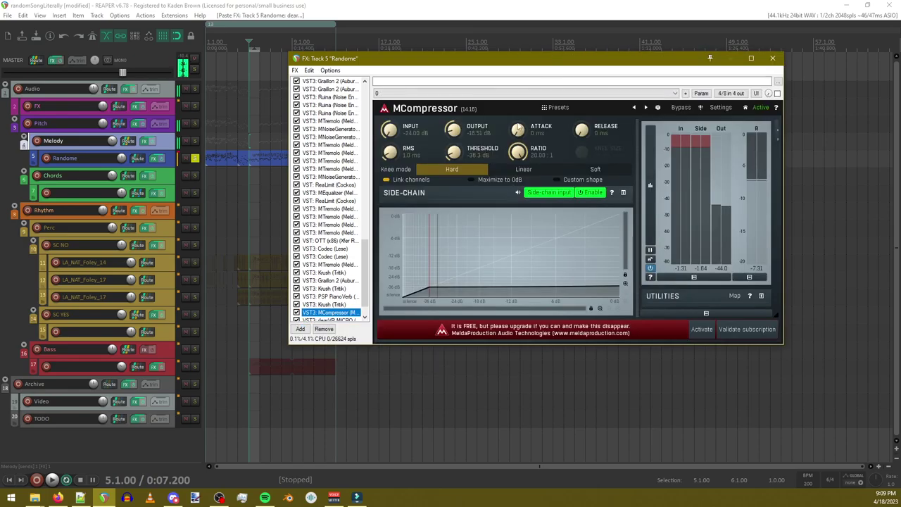
{"action": "left_click", "coordinate": [729, 93]}
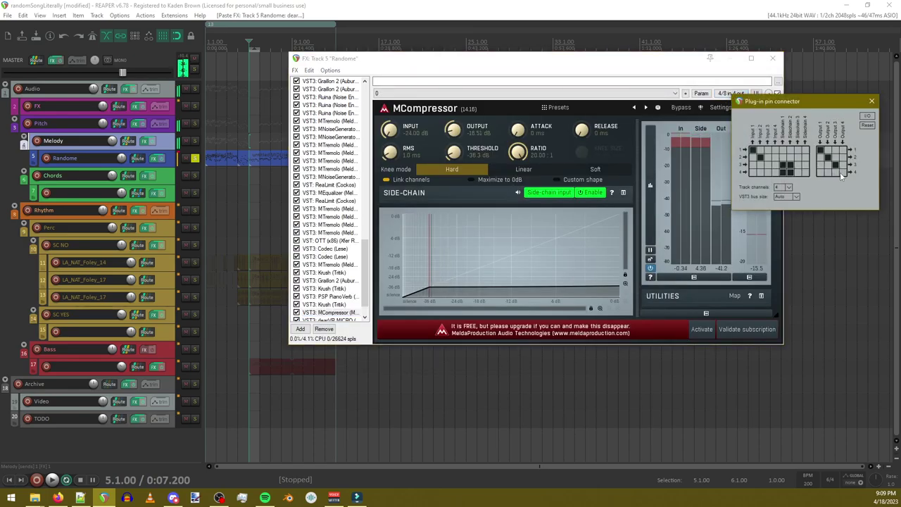
{"action": "left_click", "coordinate": [872, 101]}
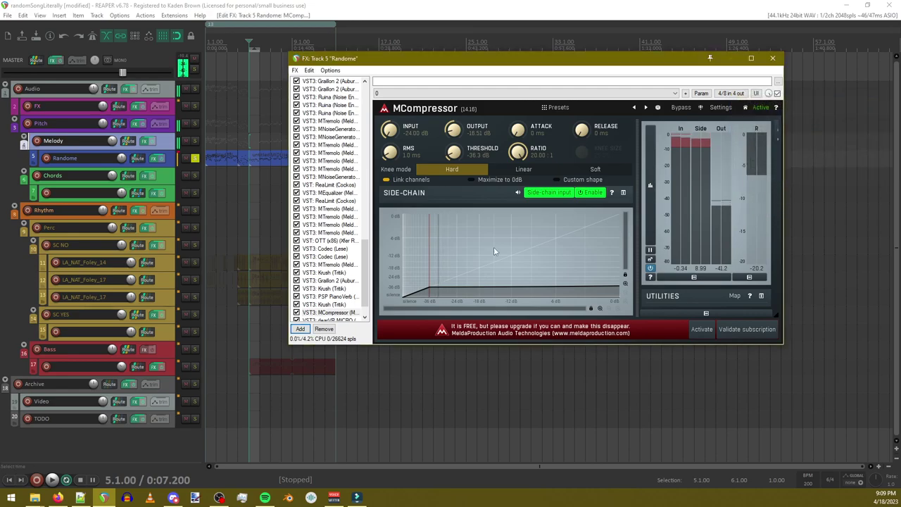
Step: Feed the second dearVR MICRO's inputs from track channels 3 and 4 with all output pins cleared, and set its azimuth to -47°
{"action": "scroll", "coordinate": [334, 310], "scroll_direction": "down", "scroll_amount": 2}
{"action": "left_click", "coordinate": [330, 311]}
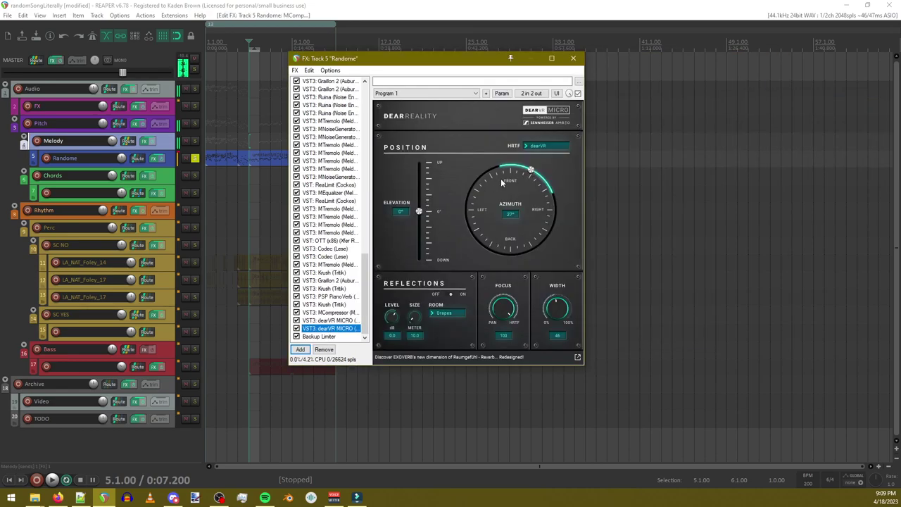
{"action": "left_click", "coordinate": [531, 93]}
{"action": "left_click", "coordinate": [557, 140]}
{"action": "left_click", "coordinate": [554, 154]}
{"action": "left_click", "coordinate": [562, 162]}
{"action": "left_click", "coordinate": [579, 142]}
{"action": "left_click", "coordinate": [584, 148]}
{"action": "left_click", "coordinate": [579, 157]}
{"action": "left_click", "coordinate": [578, 158]}
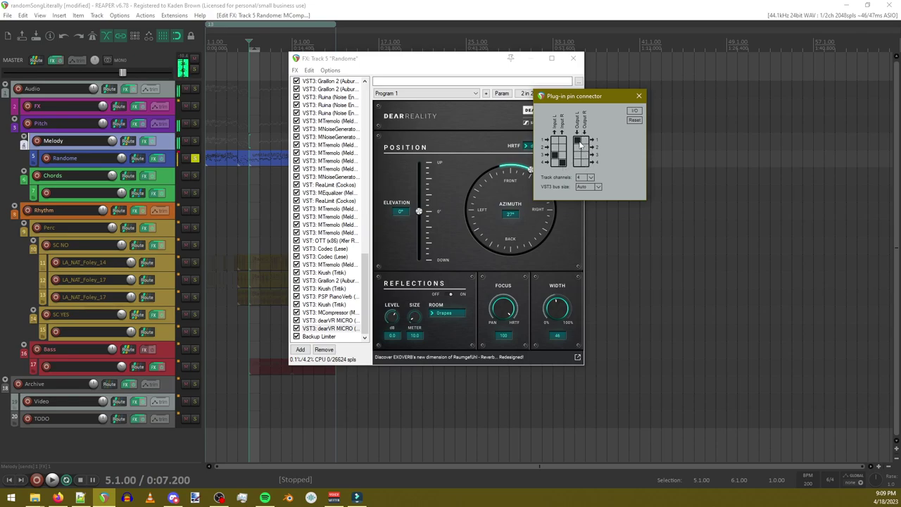
{"action": "left_click", "coordinate": [579, 140]}
{"action": "left_click", "coordinate": [585, 147]}
{"action": "left_click", "coordinate": [639, 96]}
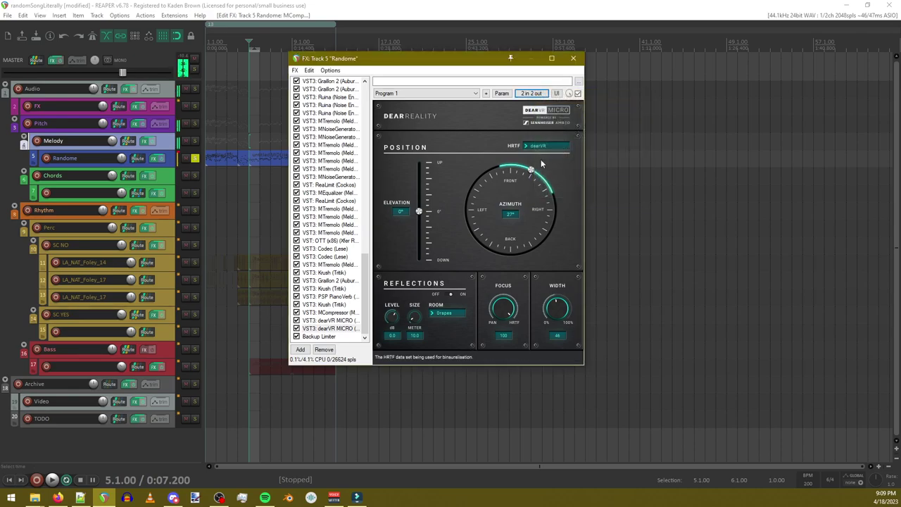
{"action": "left_click_drag", "start_coordinate": [530, 170], "coordinate": [480, 182]}
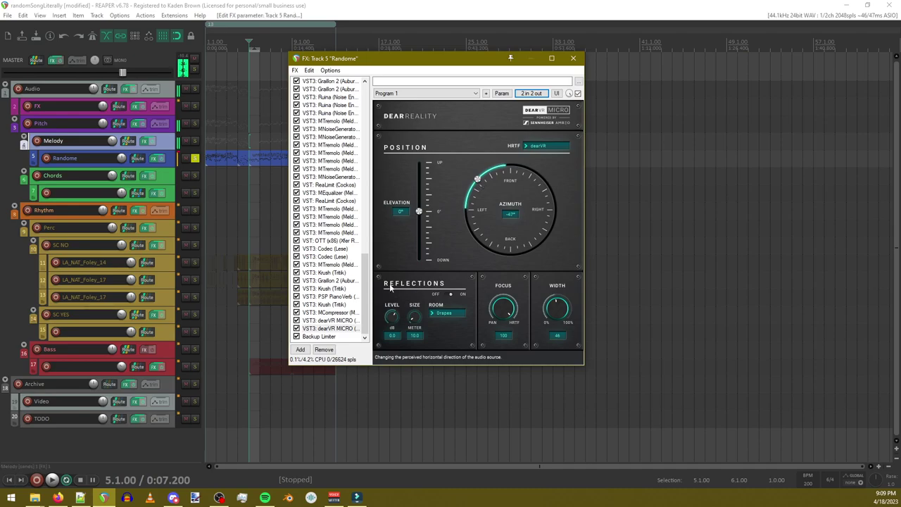
Step: Map both outputs of the second dearVR MICRO to track channels 3 and 4
{"action": "left_click", "coordinate": [531, 93]}
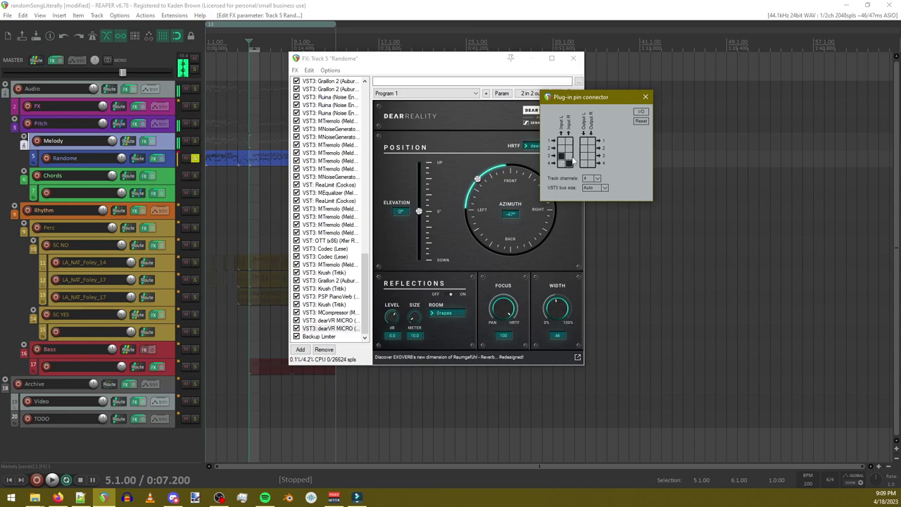
{"action": "left_click", "coordinate": [584, 158]}
{"action": "left_click", "coordinate": [585, 158]}
{"action": "left_click", "coordinate": [592, 157]}
{"action": "left_click", "coordinate": [584, 157]}
{"action": "left_click", "coordinate": [585, 165]}
{"action": "left_click", "coordinate": [585, 141]}
{"action": "left_click", "coordinate": [591, 147]}
{"action": "left_click", "coordinate": [585, 141]}
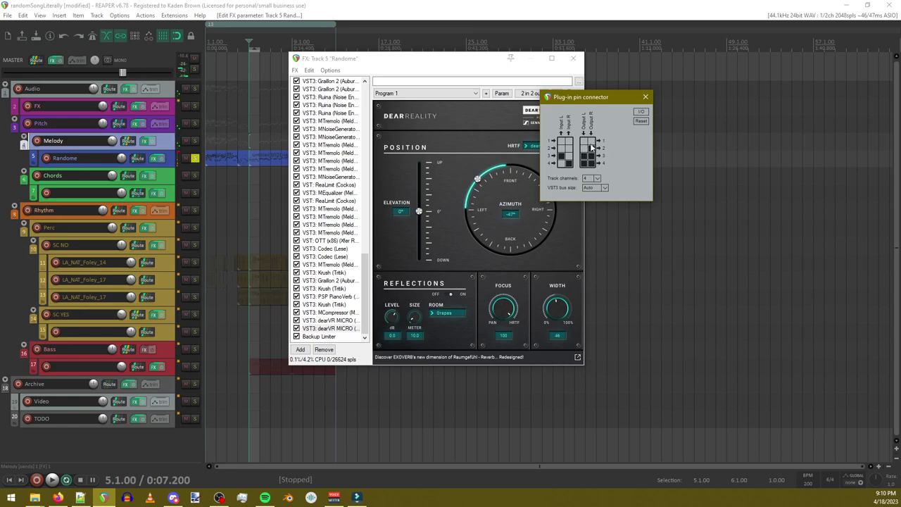
Step: Zero out the second dearVR MICRO's unmapped output channels and reroute Output L to channel 1 and Output R to channel 2
{"action": "left_click", "coordinate": [641, 111]}
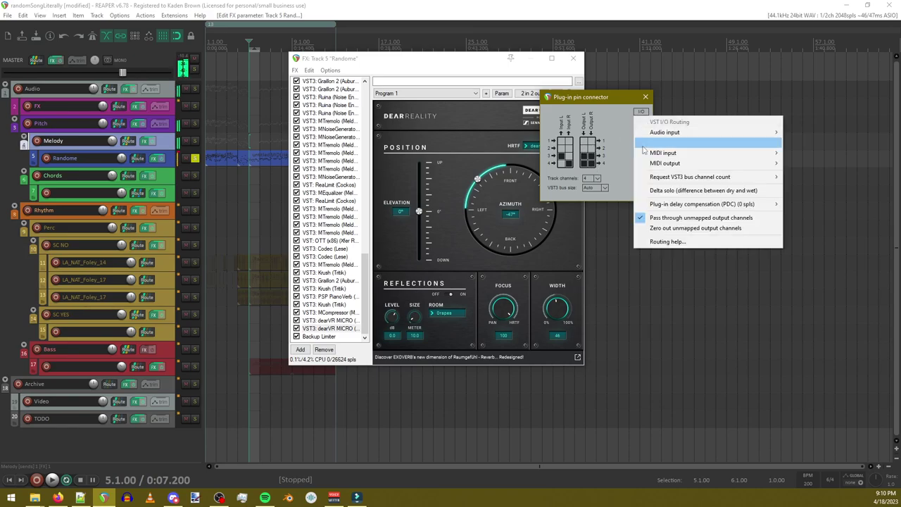
{"action": "left_click", "coordinate": [675, 229]}
{"action": "left_click", "coordinate": [591, 156]}
{"action": "left_click", "coordinate": [584, 157]}
{"action": "left_click", "coordinate": [590, 164]}
{"action": "left_click", "coordinate": [586, 164]}
{"action": "left_click", "coordinate": [584, 141]}
{"action": "left_click", "coordinate": [592, 148]}
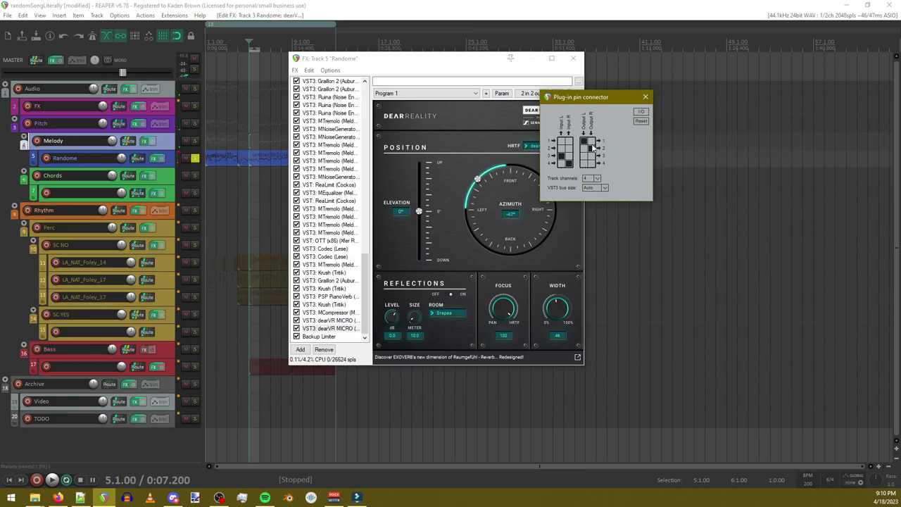
Step: Map both outputs of the second dearVR MICRO to channels 1 and 2, and feed only Input R from channel 2
{"action": "left_click", "coordinate": [584, 141]}
{"action": "left_click", "coordinate": [592, 148]}
{"action": "left_click", "coordinate": [585, 155]}
{"action": "left_click", "coordinate": [584, 141]}
{"action": "left_click", "coordinate": [569, 164]}
{"action": "left_click", "coordinate": [569, 149]}
{"action": "left_click", "coordinate": [570, 156]}
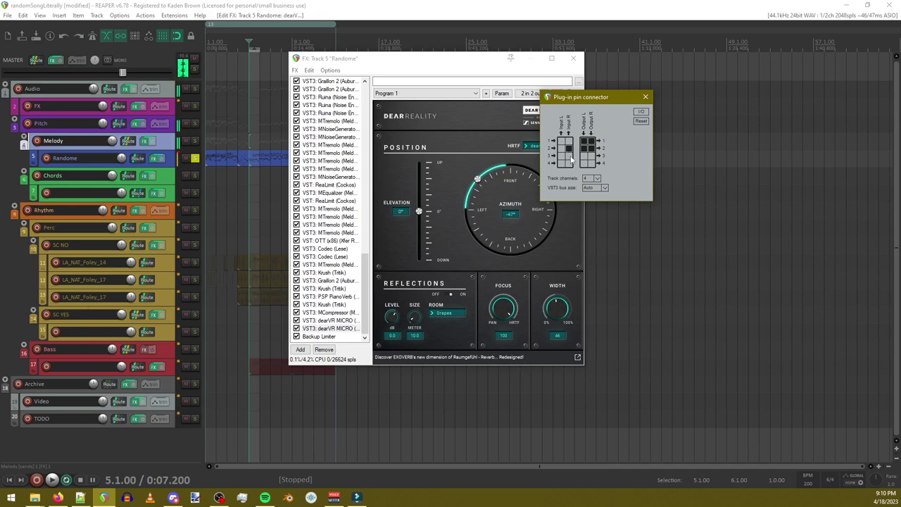
{"action": "left_click", "coordinate": [645, 96]}
Step: Bypass the second dearVR MICRO and position the first one at about 43° azimuth and 55° elevation
{"action": "left_click_drag", "start_coordinate": [478, 178], "coordinate": [461, 169]}
{"action": "left_click", "coordinate": [297, 328]}
{"action": "left_click", "coordinate": [327, 321]}
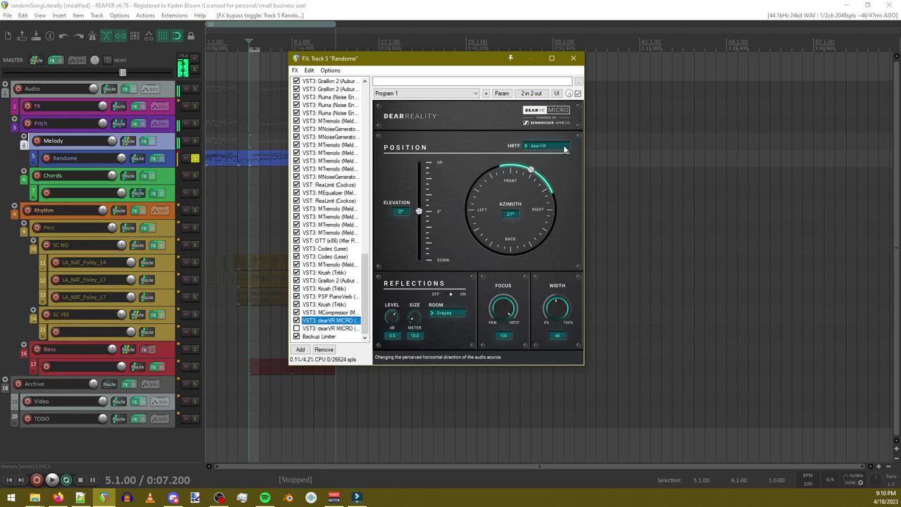
{"action": "left_click_drag", "start_coordinate": [530, 170], "coordinate": [511, 165]}
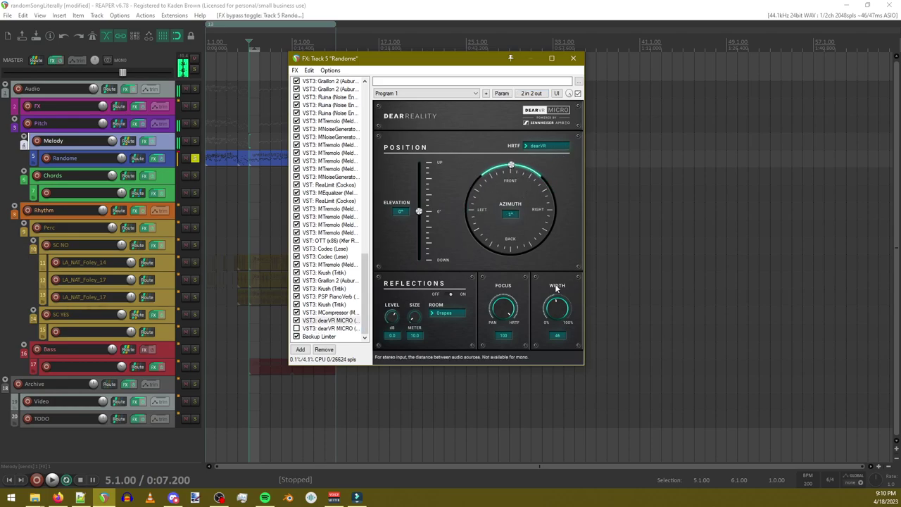
{"action": "left_click_drag", "start_coordinate": [419, 211], "coordinate": [420, 207]}
{"action": "left_click_drag", "start_coordinate": [511, 165], "coordinate": [548, 174]}
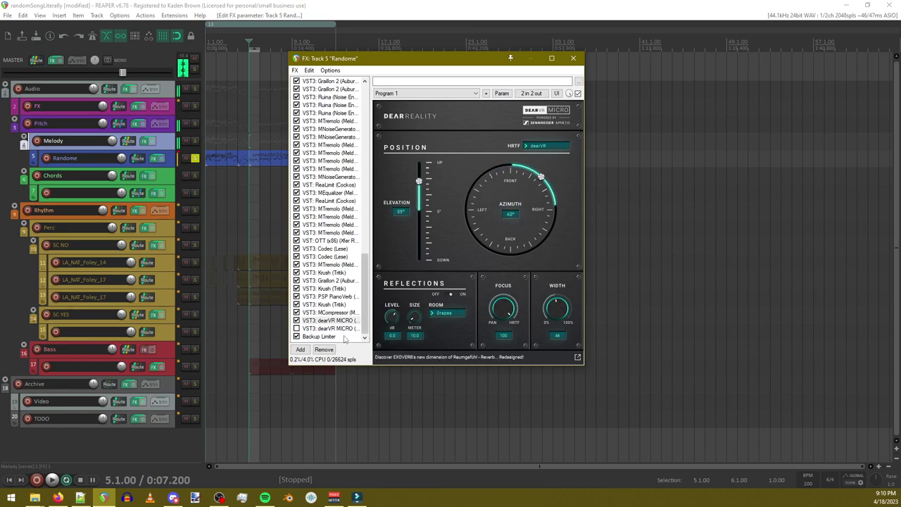
Step: Duplicate the first dearVR MICRO and set the copy's azimuth to about -53°
{"action": "left_click", "coordinate": [325, 320]}
{"action": "key", "text": "ctrl+c"}
{"action": "key", "text": "ctrl+v"}
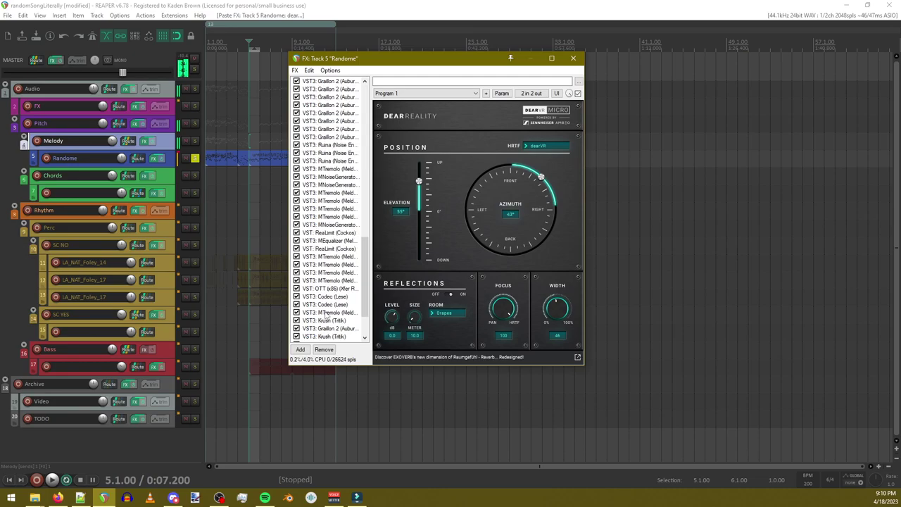
{"action": "left_click_drag", "start_coordinate": [540, 177], "coordinate": [476, 184]}
Step: Position the dearVR MICRO copy just above the bypassed one at about -179° azimuth and -60° elevation
{"action": "left_click", "coordinate": [325, 320]}
{"action": "scroll", "coordinate": [334, 273], "scroll_direction": "up", "scroll_amount": 15}
{"action": "scroll", "coordinate": [333, 272], "scroll_direction": "down", "scroll_amount": 15}
{"action": "left_click", "coordinate": [324, 320]}
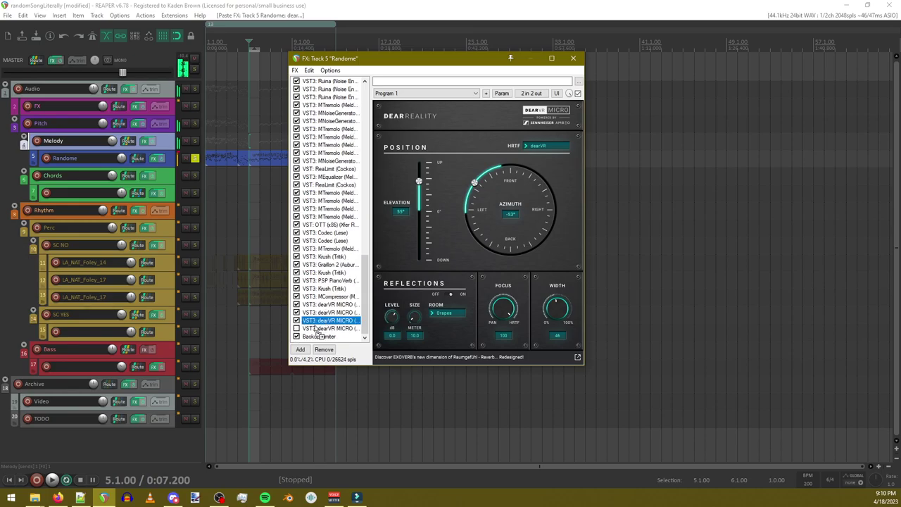
{"action": "left_click_drag", "start_coordinate": [315, 323], "coordinate": [315, 323]}
{"action": "left_click_drag", "start_coordinate": [419, 182], "coordinate": [420, 235]}
{"action": "left_click_drag", "start_coordinate": [475, 183], "coordinate": [511, 255]}
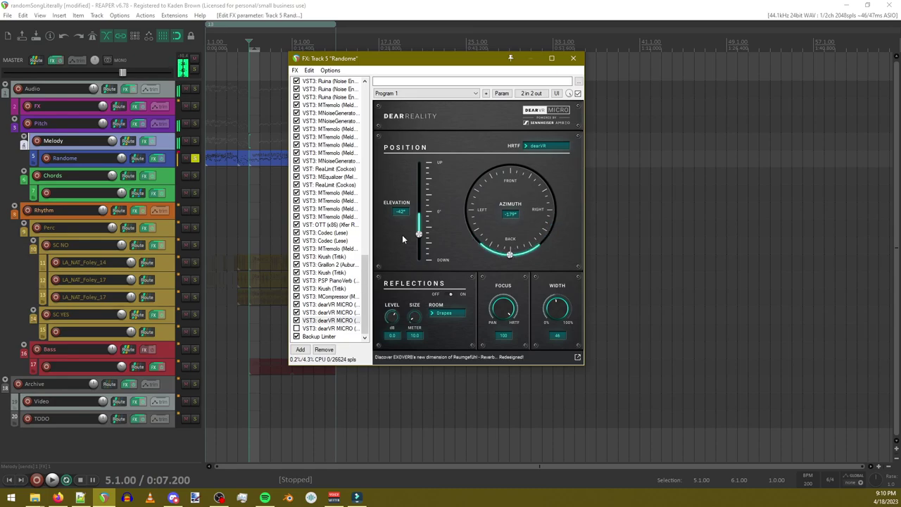
{"action": "left_click_drag", "start_coordinate": [423, 246], "coordinate": [420, 244]}
Step: Add a ReaLimit limiter to the Randome track and place it just before the Backup Limiter
{"action": "left_click", "coordinate": [305, 352]}
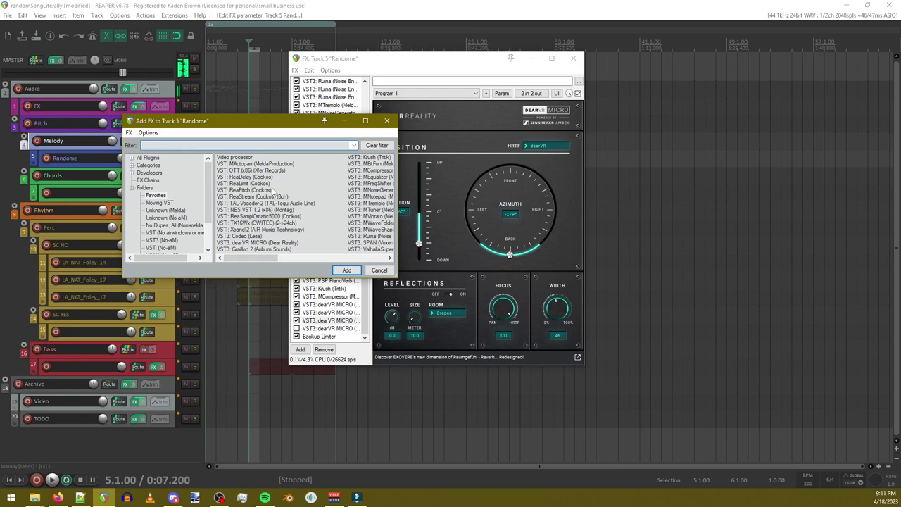
{"action": "type", "text": "lin"}
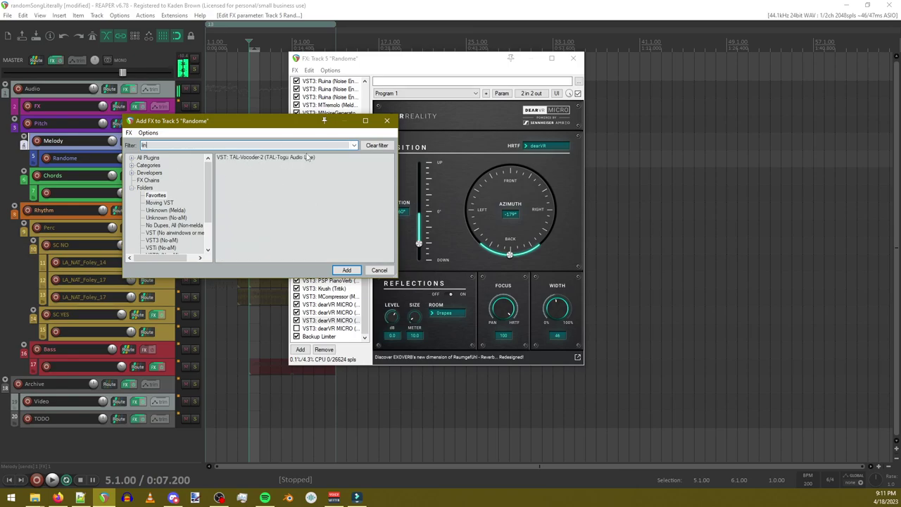
{"action": "type", "text": "m"}
{"action": "double_click", "coordinate": [232, 159]}
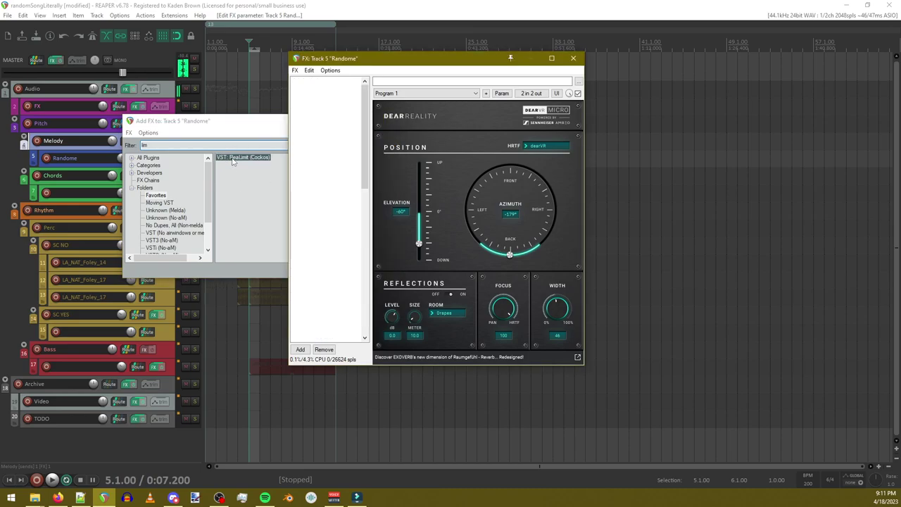
{"action": "scroll", "coordinate": [354, 242], "scroll_direction": "down", "scroll_amount": 20}
{"action": "left_click_drag", "start_coordinate": [311, 290], "coordinate": [314, 279]}
Step: Inspect the new ReaLimit's pin routing, set its threshold to -26.80 dB and close the FX chain
{"action": "left_click_drag", "start_coordinate": [389, 132], "coordinate": [388, 167]}
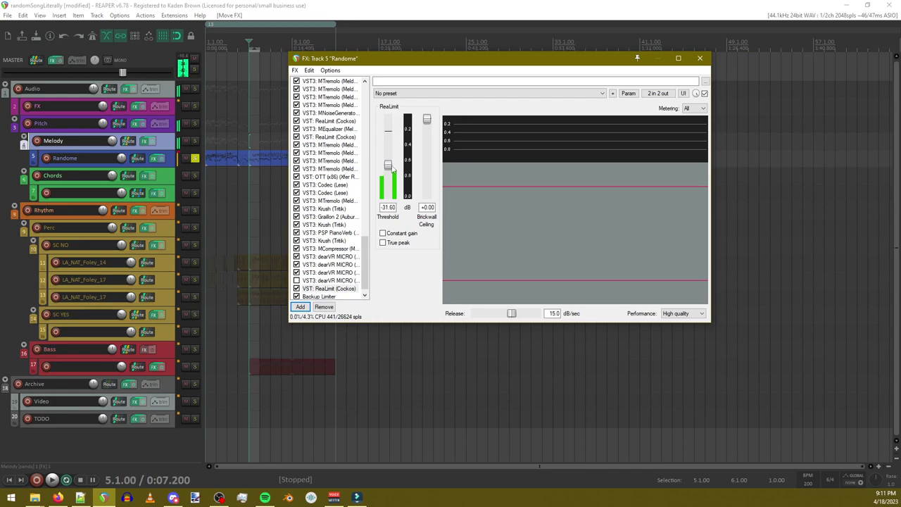
{"action": "left_click", "coordinate": [659, 94]}
{"action": "left_click", "coordinate": [792, 101]}
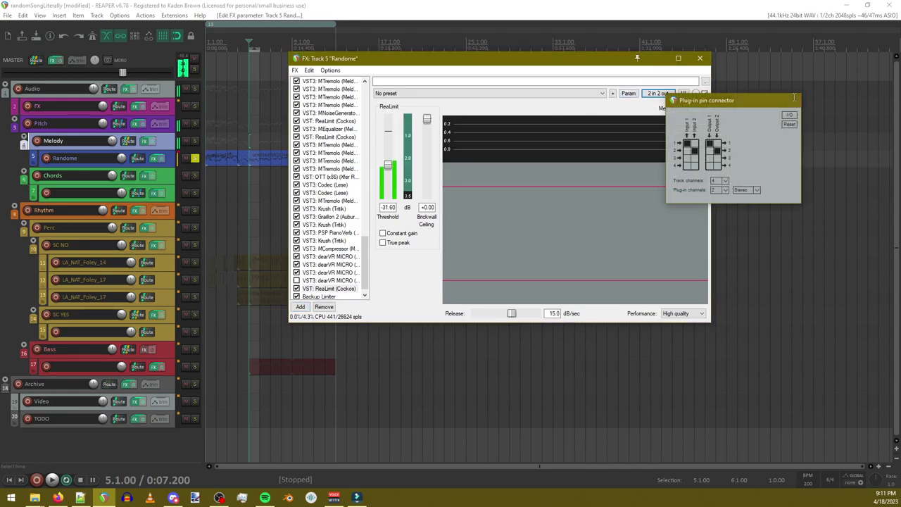
{"action": "double_click", "coordinate": [331, 288]}
{"action": "left_click_drag", "start_coordinate": [440, 74], "coordinate": [266, 109]}
{"action": "left_click_drag", "start_coordinate": [142, 192], "coordinate": [142, 187]}
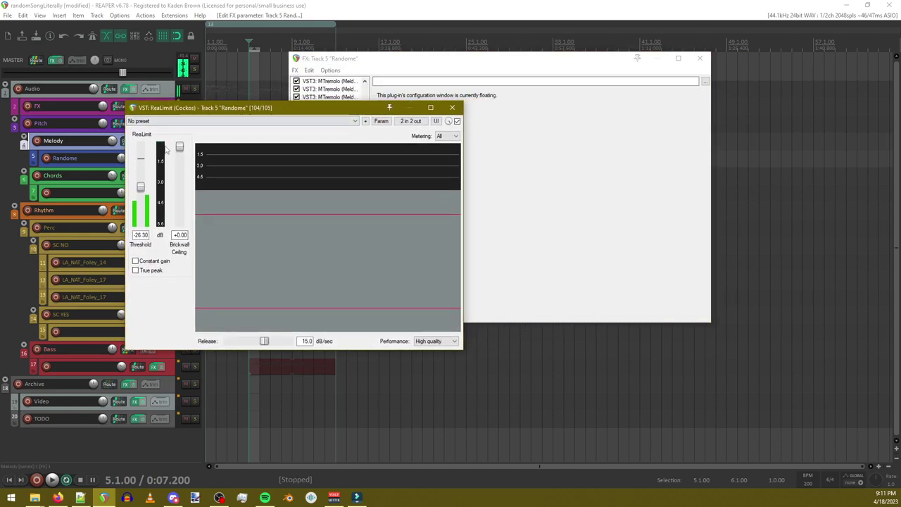
{"action": "mouse_move", "coordinate": [184, 156]}
{"action": "left_mouse_down"}
{"action": "mouse_move", "coordinate": [189, 185]}
{"action": "mouse_move", "coordinate": [188, 169]}
{"action": "left_mouse_up"}
{"action": "left_click", "coordinate": [453, 107]}
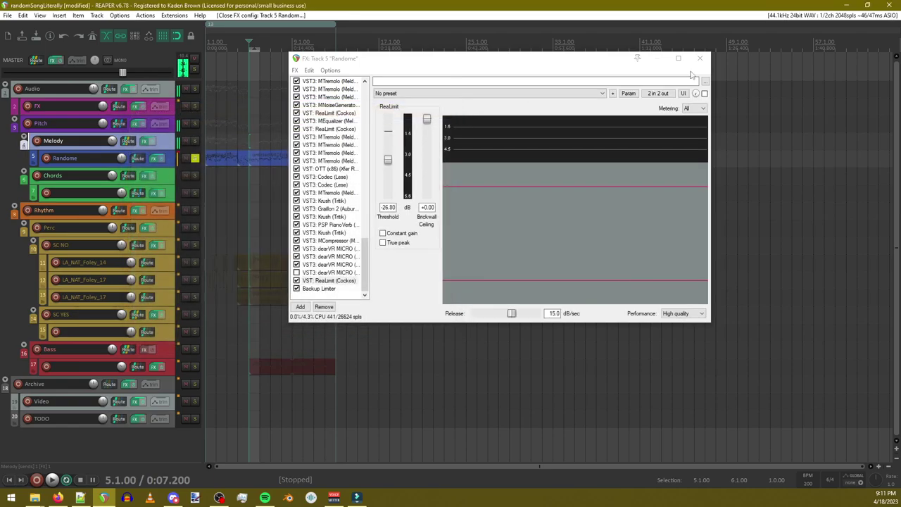
{"action": "left_click", "coordinate": [699, 58]}
Step: Save the project under the new name "whatthefuck" in the current project folder
{"action": "key", "text": "space"}
{"action": "left_click", "coordinate": [7, 14]}
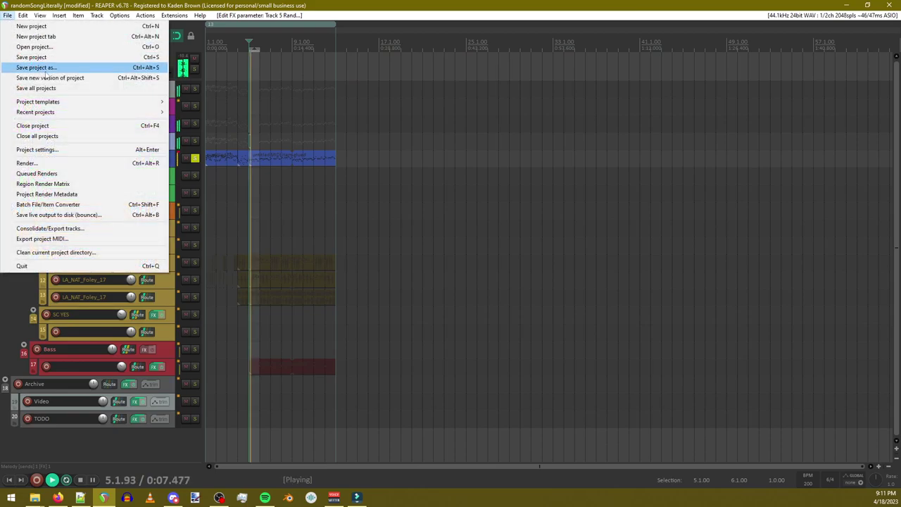
{"action": "left_click", "coordinate": [39, 68]}
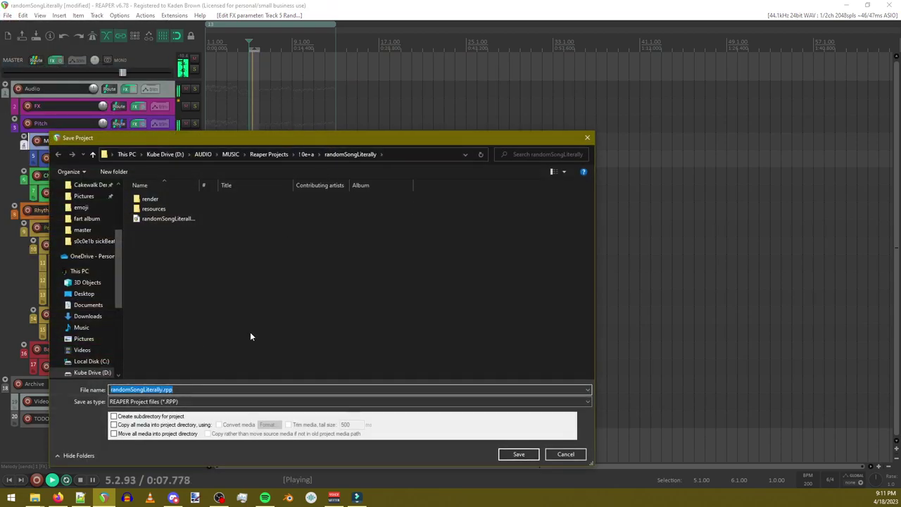
{"action": "type", "text": "whatthefcu"}
{"action": "key", "text": "BackSpace"}
{"action": "key", "text": "BackSpace"}
{"action": "type", "text": "uck"}
{"action": "key", "text": "Return"}
{"action": "key", "text": "space"}
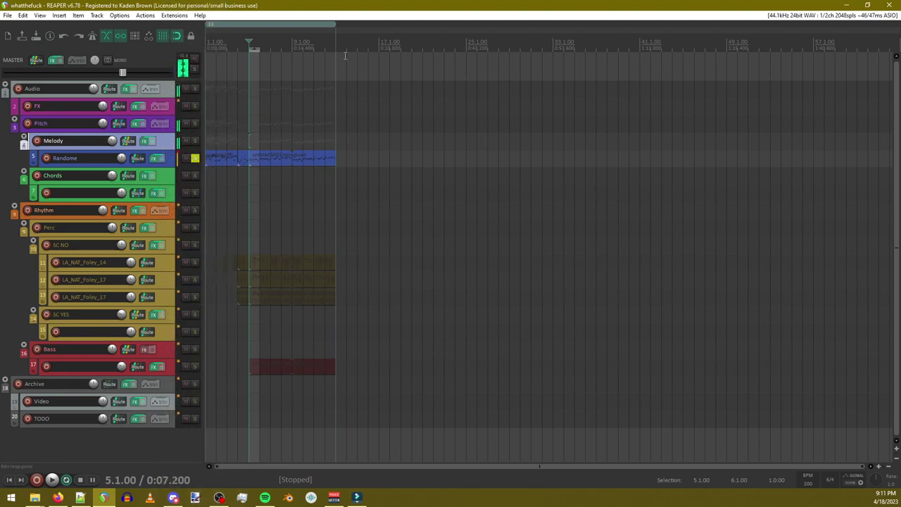
Step: Select the time range from 5.1.00 to 9.1.00 and play it back briefly
{"action": "left_click_drag", "start_coordinate": [262, 191], "coordinate": [289, 196]}
{"action": "left_click", "coordinate": [249, 191]}
{"action": "key", "text": "space"}
{"action": "key", "text": "space"}
{"action": "key", "text": "space"}
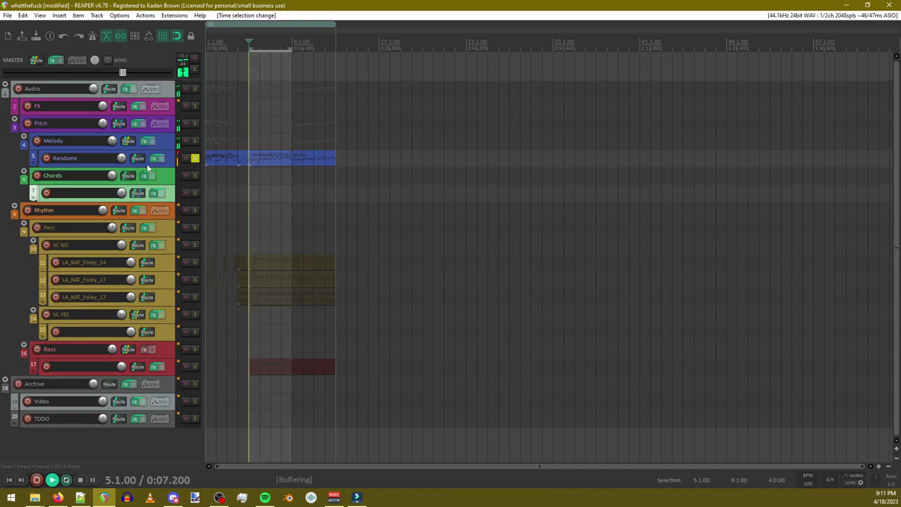
{"action": "key", "text": "space"}
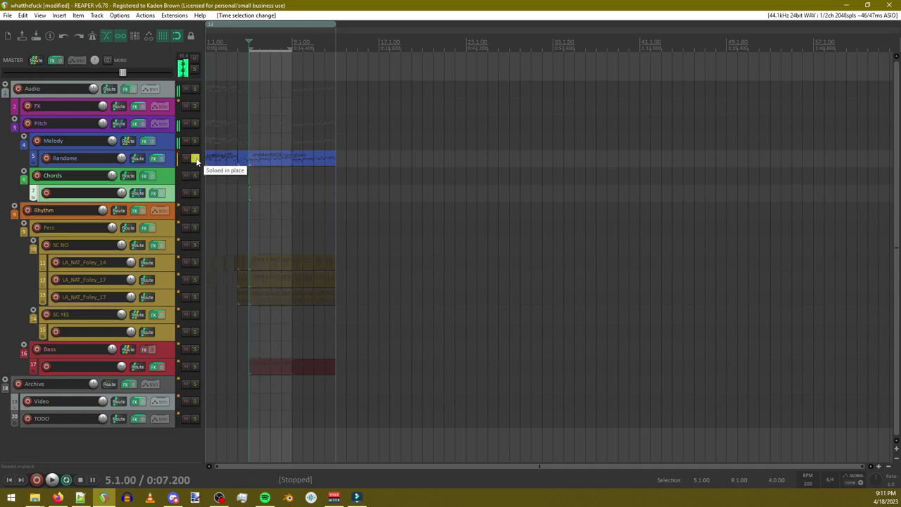
Step: Open the Randome track's FX chain, show the ReaLimit before the Backup Limiter and start playback to monitor it
{"action": "left_click", "coordinate": [181, 158]}
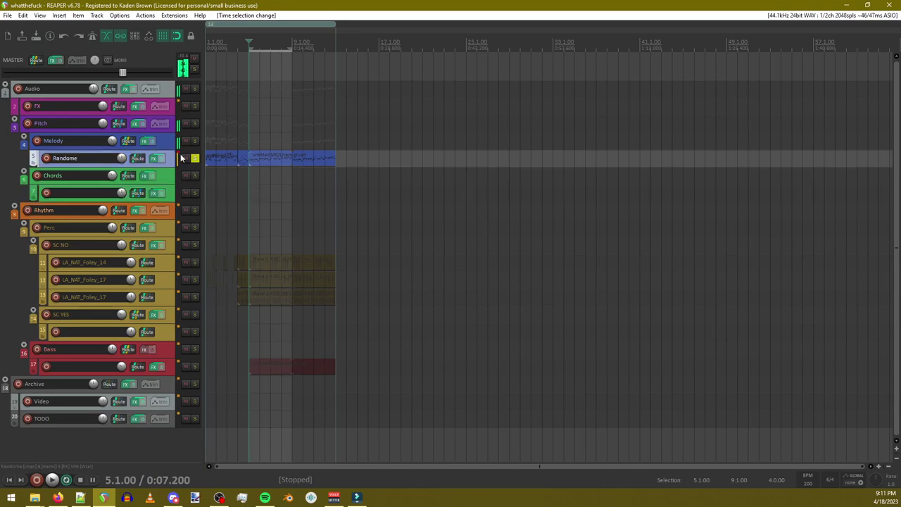
{"action": "left_click", "coordinate": [152, 158]}
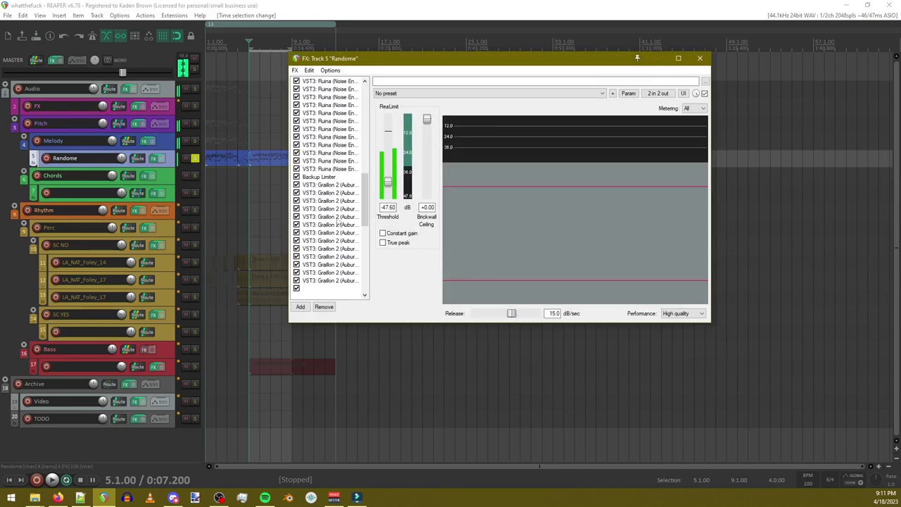
{"action": "left_click", "coordinate": [329, 280]}
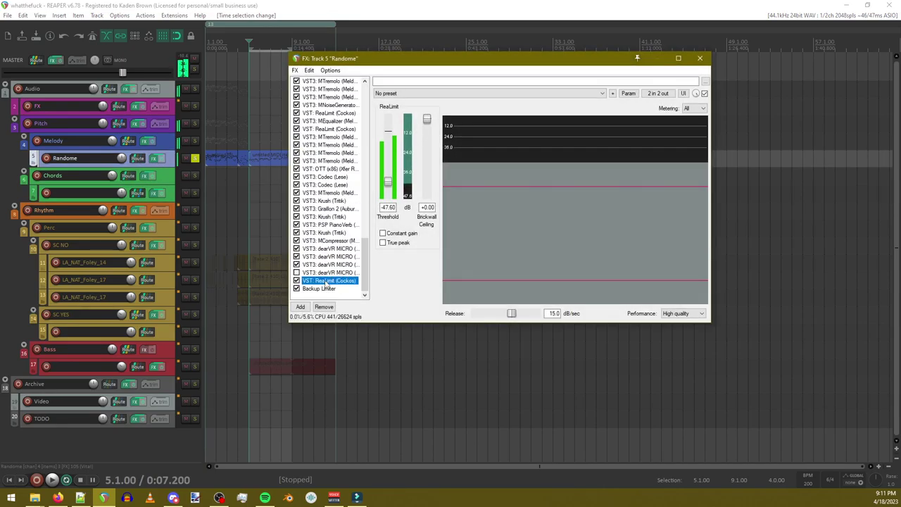
{"action": "key", "text": "space"}
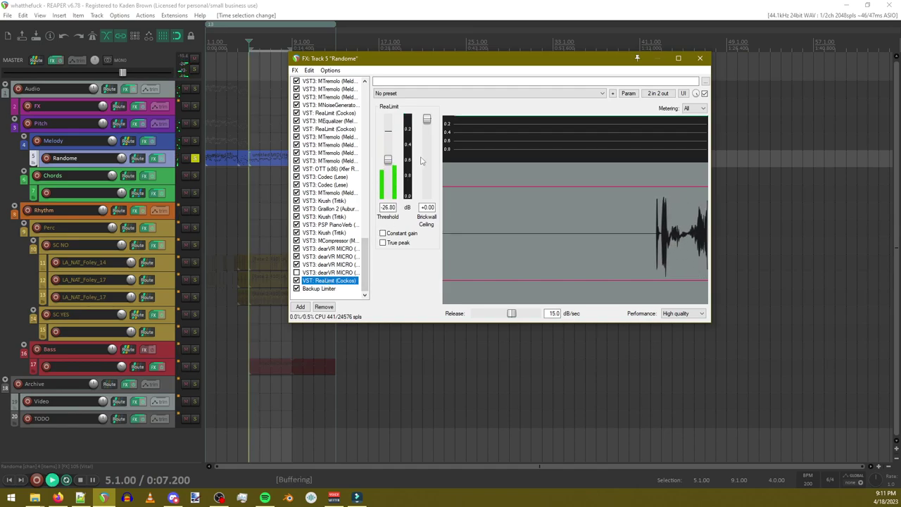
Step: Lower the ReaLimit threshold to -44.20 dB and add the VST3 MSaturator directly before the Backup Limiter
{"action": "left_click_drag", "start_coordinate": [388, 161], "coordinate": [446, 182]}
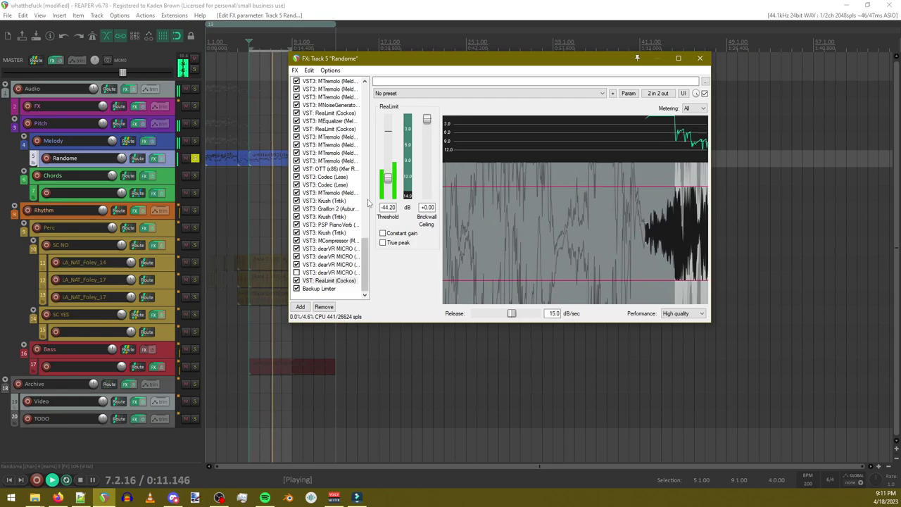
{"action": "left_click", "coordinate": [300, 308]}
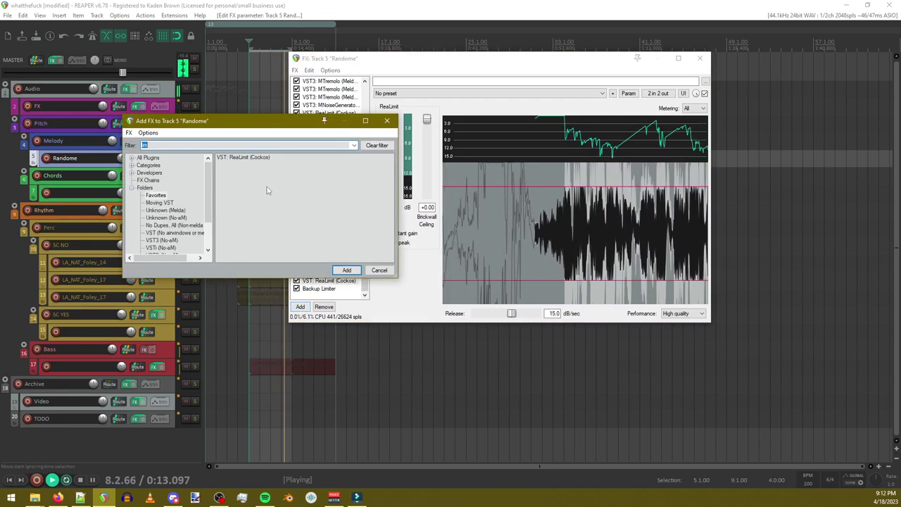
{"action": "type", "text": "sat"}
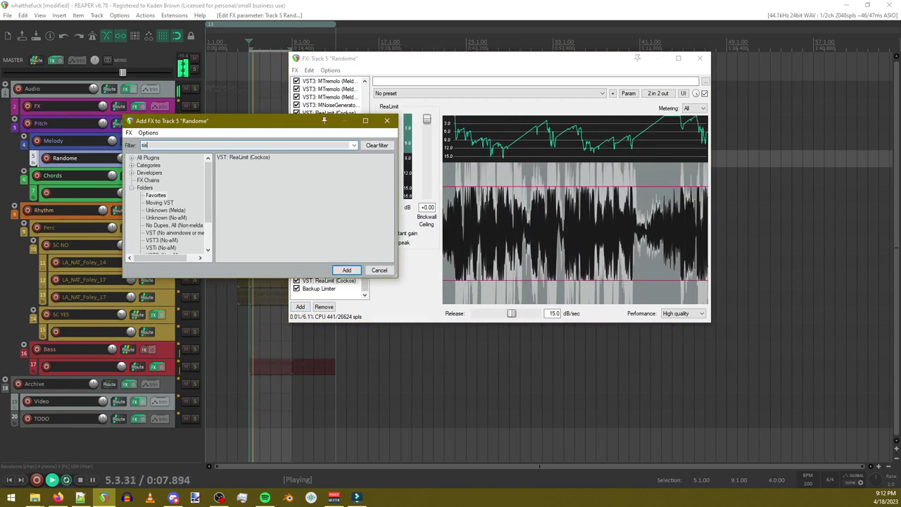
{"action": "left_click", "coordinate": [144, 158]}
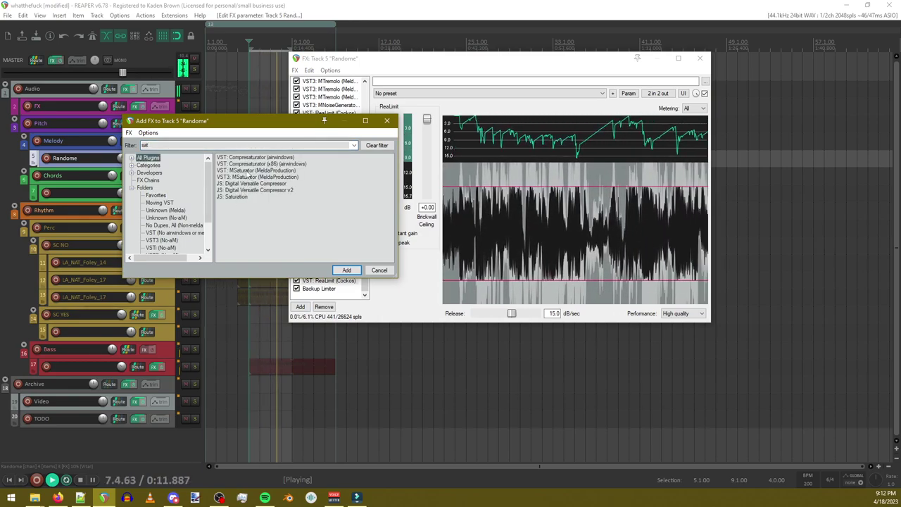
{"action": "double_click", "coordinate": [253, 177]}
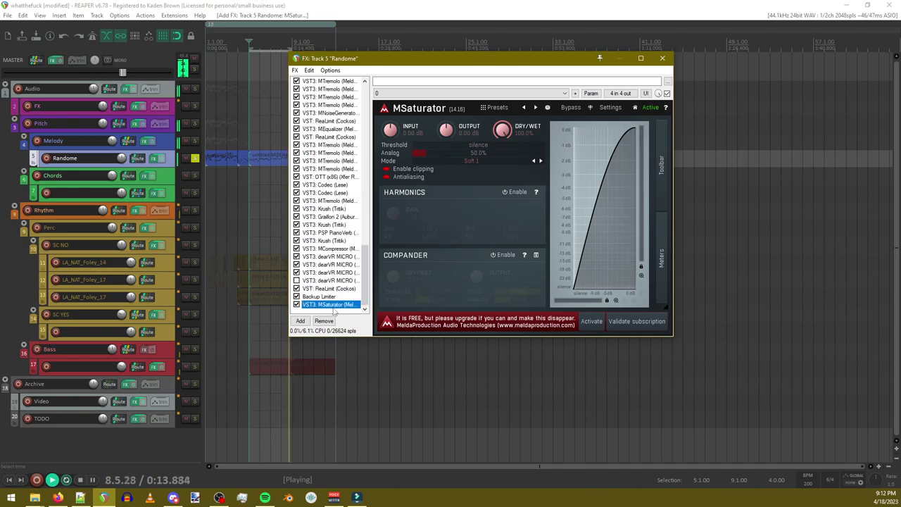
{"action": "left_click_drag", "start_coordinate": [324, 305], "coordinate": [325, 297]}
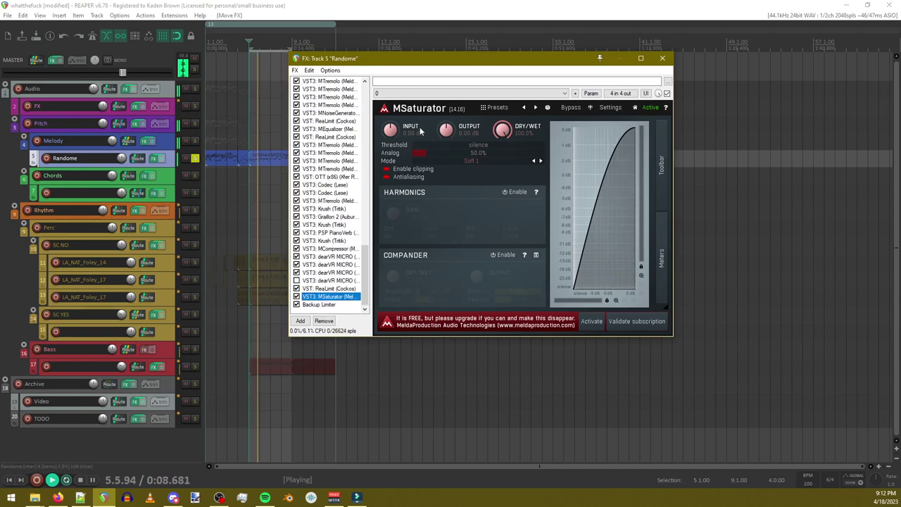
Step: Set the MSaturator's input gain to +14.78 dB and keep its output at 0.00 dB
{"action": "left_click_drag", "start_coordinate": [447, 130], "coordinate": [446, 176]}
{"action": "double_click", "coordinate": [446, 130]}
{"action": "left_click_drag", "start_coordinate": [390, 130], "coordinate": [390, 96]}
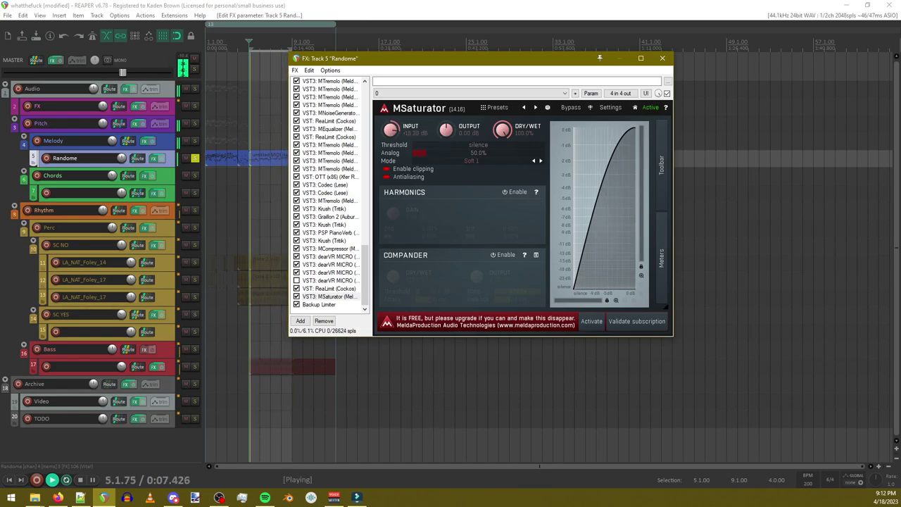
{"action": "left_click_drag", "start_coordinate": [394, 129], "coordinate": [446, 98]}
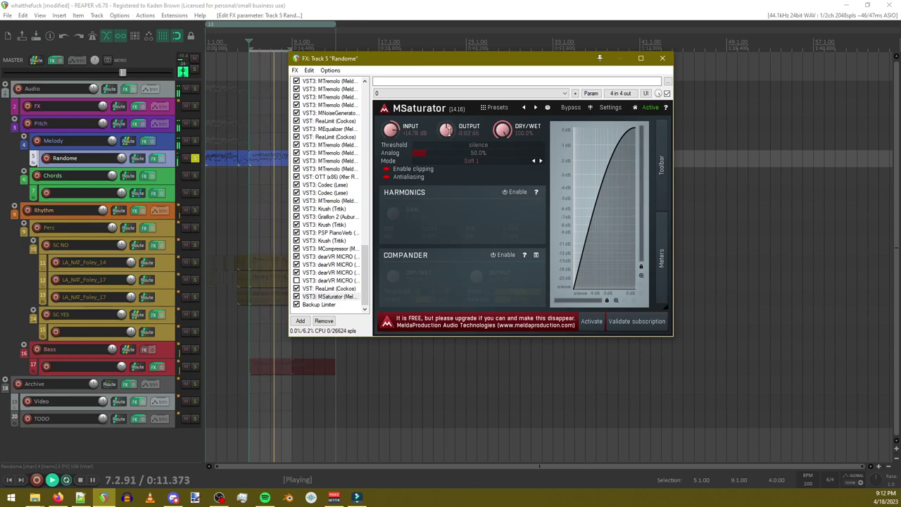
Step: Enable the MSaturator's Harmonics with 2nd at 81.6% and 5th at 32.8%, and its Compander with 82.0% dry/wet and -3.77 dB threshold
{"action": "left_click", "coordinate": [517, 193]}
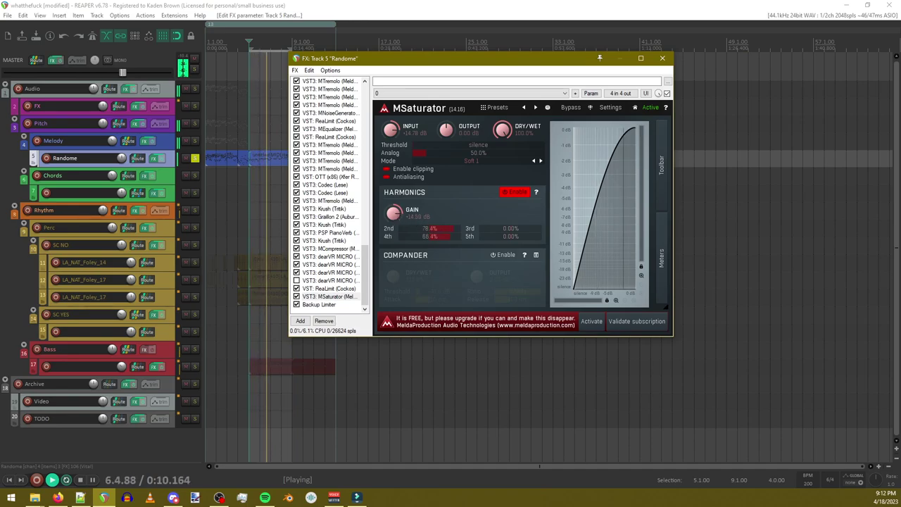
{"action": "left_click_drag", "start_coordinate": [511, 229], "coordinate": [515, 239]}
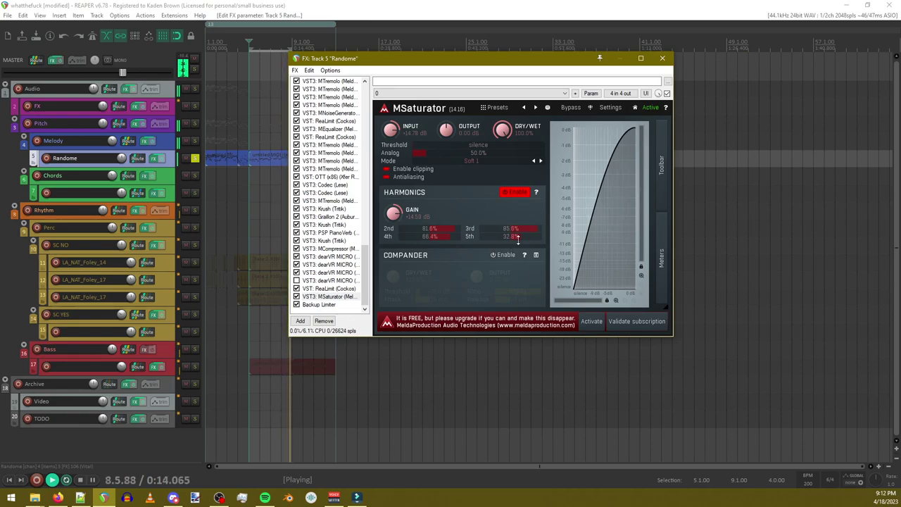
{"action": "left_click", "coordinate": [501, 255]}
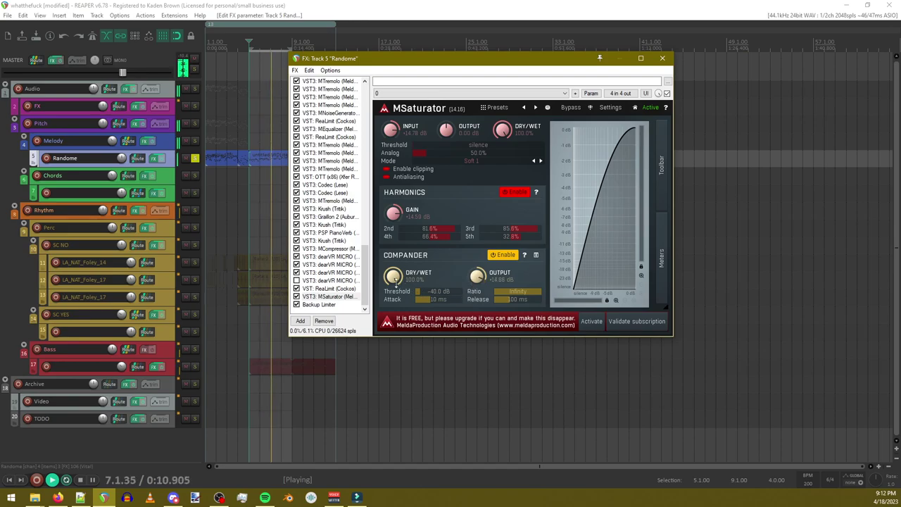
{"action": "left_click_drag", "start_coordinate": [393, 277], "coordinate": [393, 240]}
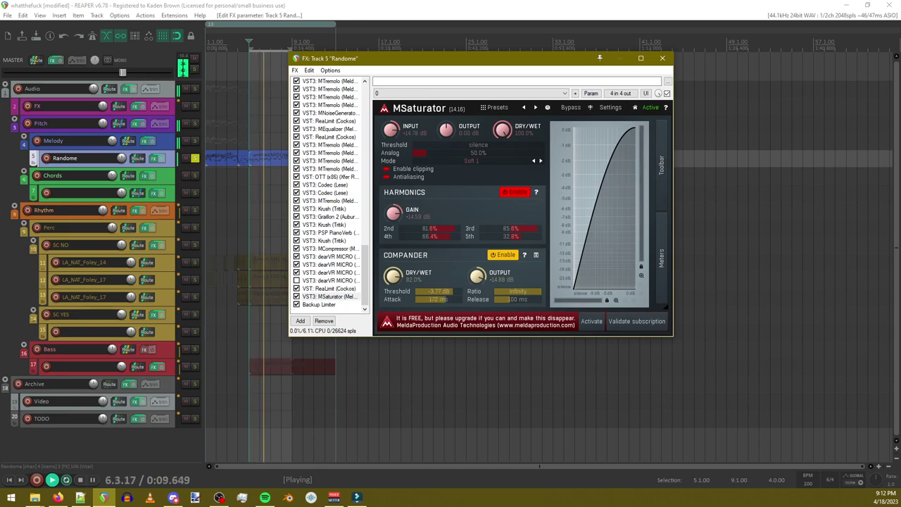
Step: Duplicate the MSaturator and set the copy to 48.8% dry/wet, 0.00 dB threshold, -48.8% 2nd harmonic and -36.0% 3rd harmonic
{"action": "left_click", "coordinate": [320, 297]}
{"action": "key", "text": "ctrl+c"}
{"action": "key", "text": "ctrl+v"}
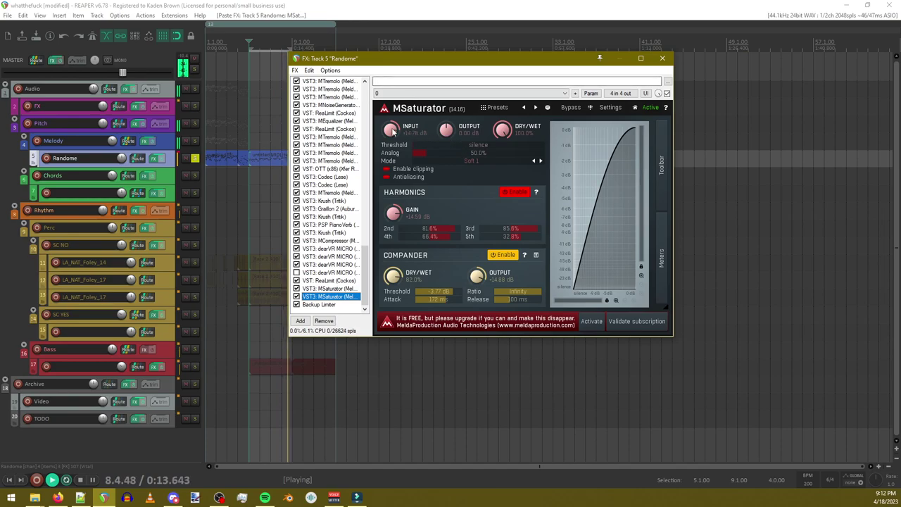
{"action": "left_click_drag", "start_coordinate": [392, 130], "coordinate": [392, 125]}
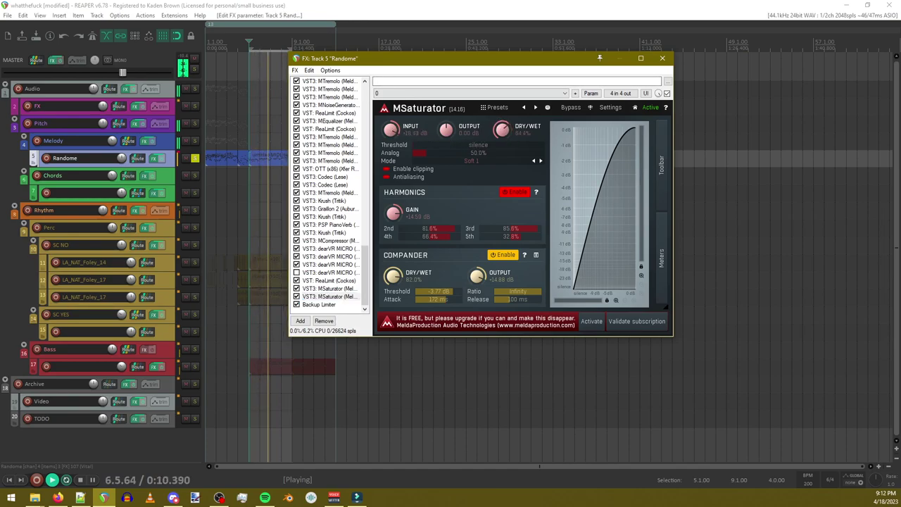
{"action": "mouse_move", "coordinate": [464, 145]}
{"action": "left_mouse_down"}
{"action": "mouse_move", "coordinate": [493, 145]}
{"action": "mouse_move", "coordinate": [459, 146]}
{"action": "left_mouse_up"}
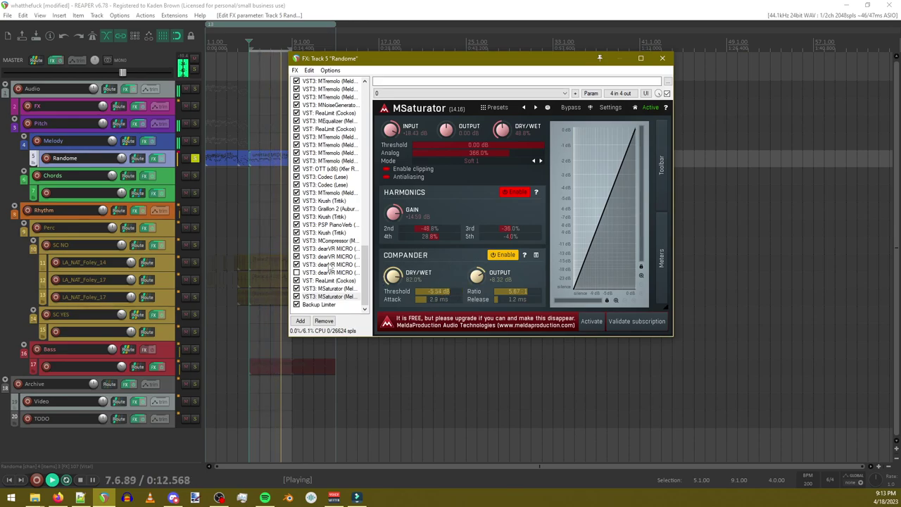
Step: Paste a third MSaturator and set its threshold to -4.95 dB, Analog to 174.0% and Mode to Clip 3
{"action": "key", "text": "ctrl+v"}
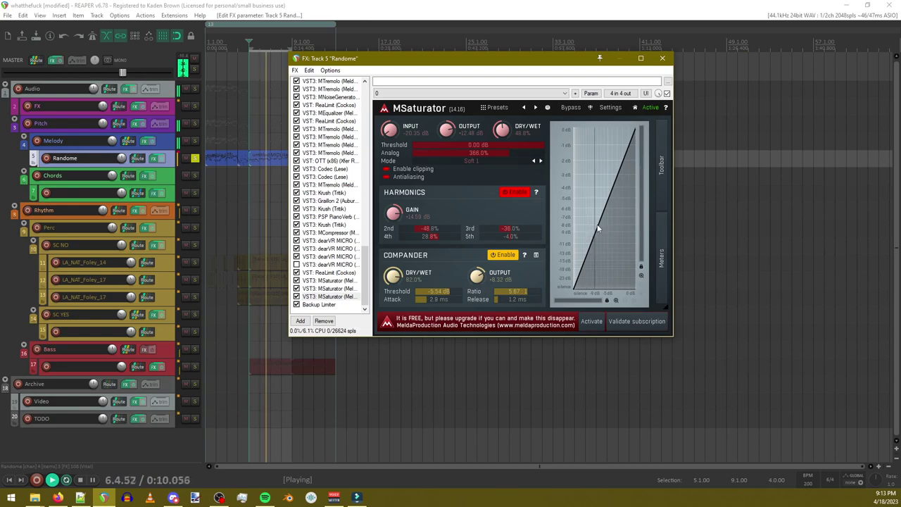
{"action": "left_click_drag", "start_coordinate": [469, 144], "coordinate": [381, 144]}
{"action": "left_click_drag", "start_coordinate": [486, 152], "coordinate": [438, 152]}
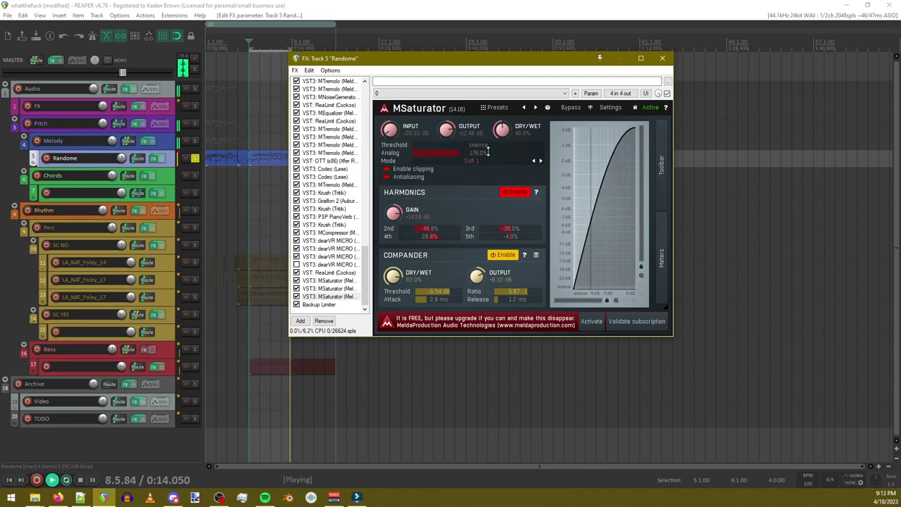
{"action": "left_click", "coordinate": [541, 162]}
{"action": "left_click", "coordinate": [542, 162]}
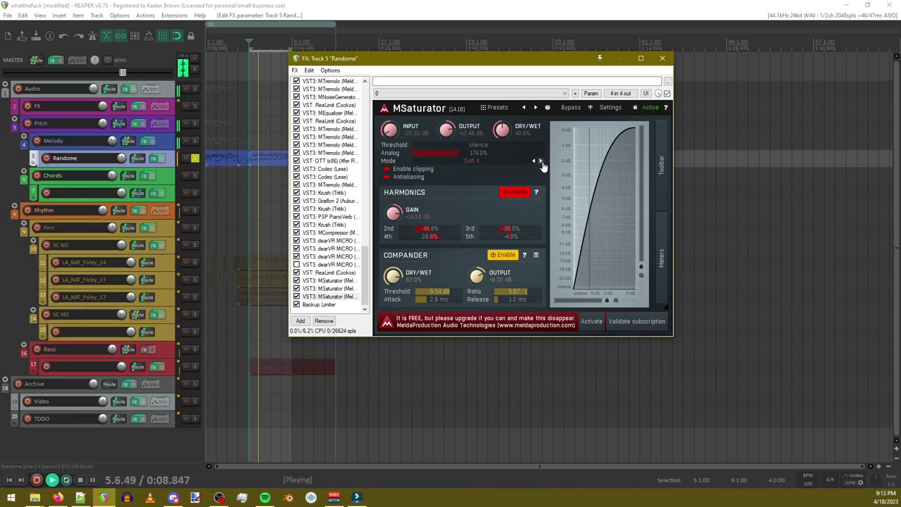
{"action": "left_click", "coordinate": [541, 162]}
{"action": "left_click", "coordinate": [534, 161]}
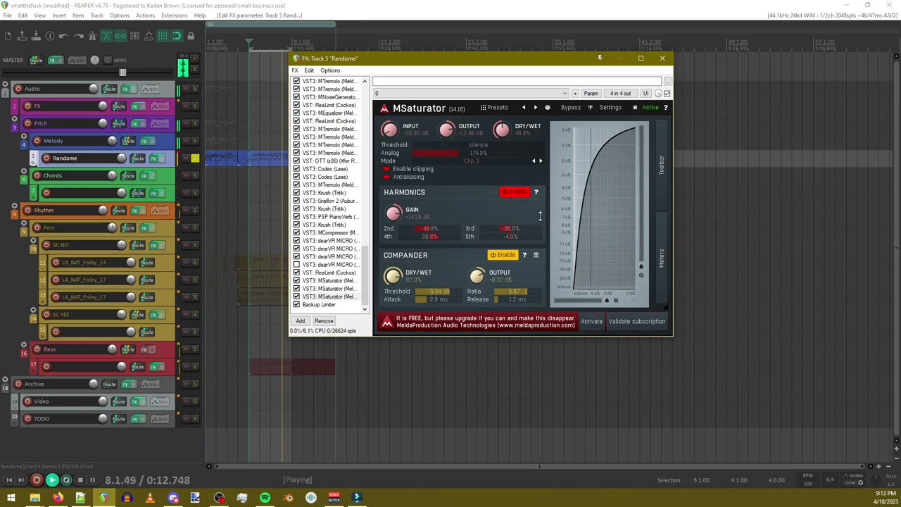
{"action": "left_click_drag", "start_coordinate": [417, 132], "coordinate": [526, 144]}
Step: Paste a fourth MSaturator and set its output to -3.46 dB and dry/wet to 23.6%
{"action": "key", "text": "ctrl+v"}
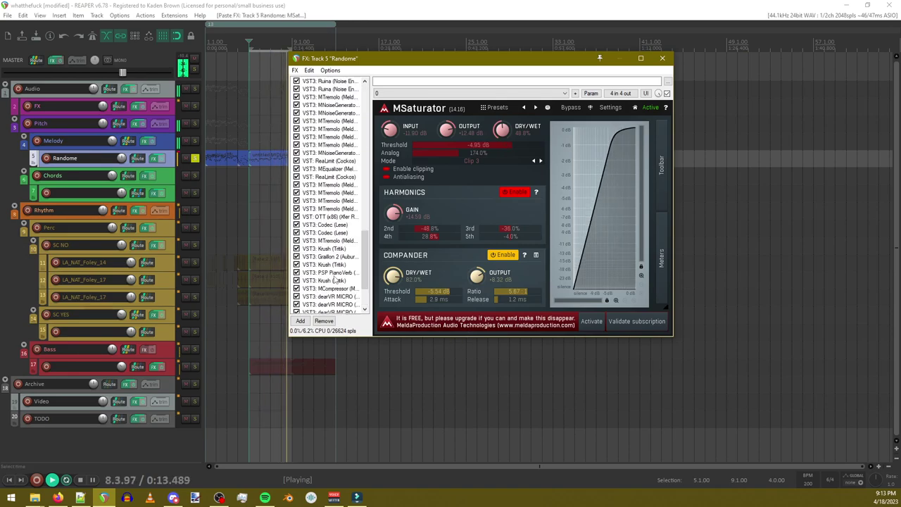
{"action": "left_click_drag", "start_coordinate": [446, 130], "coordinate": [445, 115]}
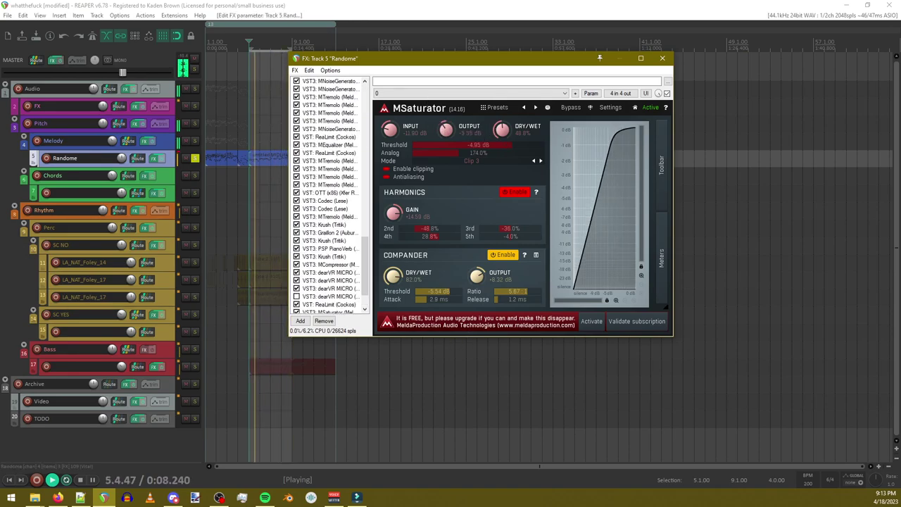
{"action": "left_click_drag", "start_coordinate": [502, 130], "coordinate": [503, 165]}
{"action": "left_click_drag", "start_coordinate": [502, 130], "coordinate": [502, 121]}
{"action": "scroll", "coordinate": [338, 293], "scroll_direction": "down", "scroll_amount": 2}
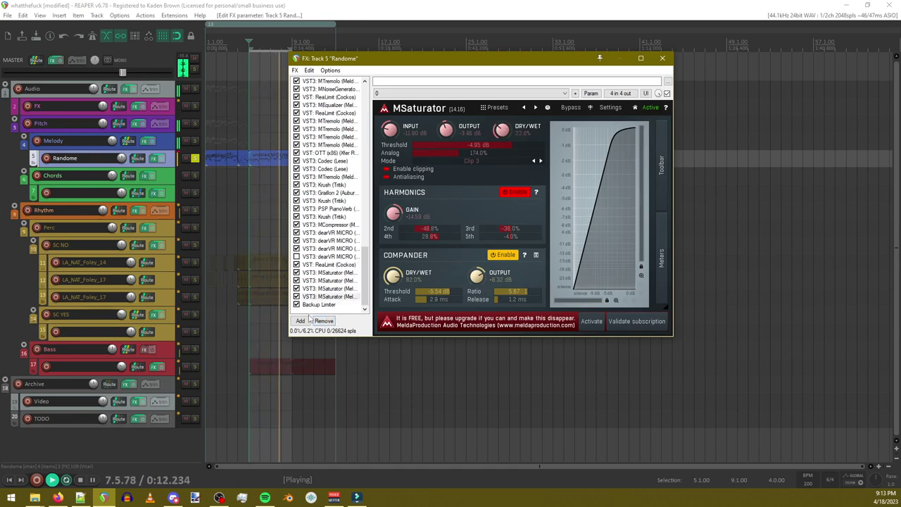
Step: Add ValhallaSupermassive from the Favorites plugins before the Backup Limiter and set its mix to 31.6%
{"action": "left_click", "coordinate": [301, 320]}
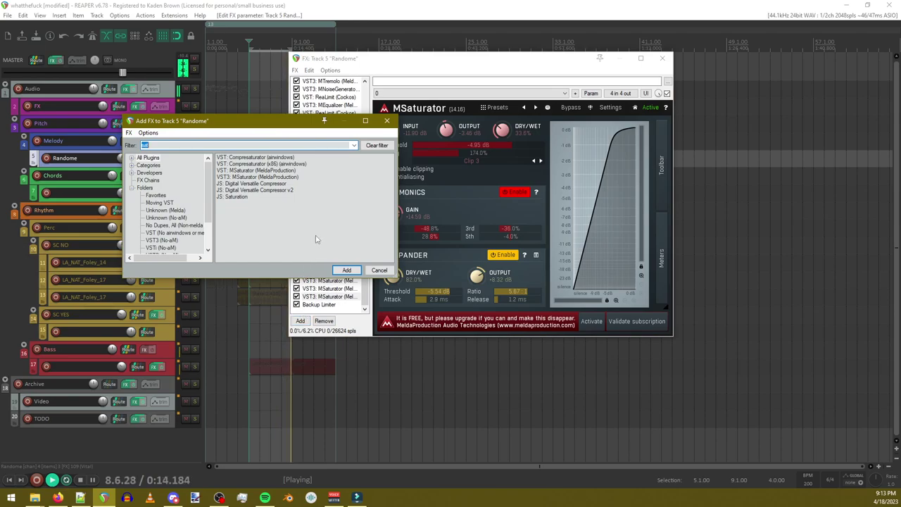
{"action": "type", "text": "del"}
{"action": "key", "text": "BackSpace"}
{"action": "key", "text": "BackSpace"}
{"action": "key", "text": "BackSpace"}
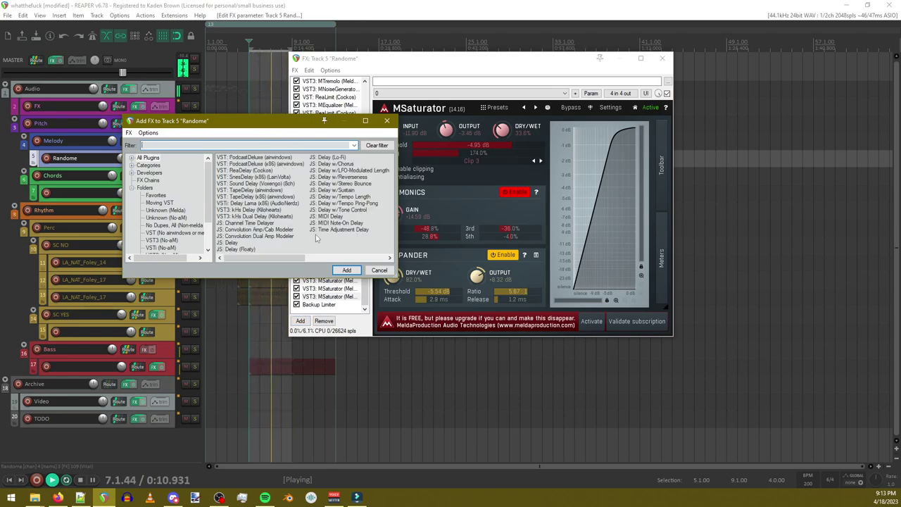
{"action": "type", "text": "val"}
{"action": "left_click", "coordinate": [155, 195]}
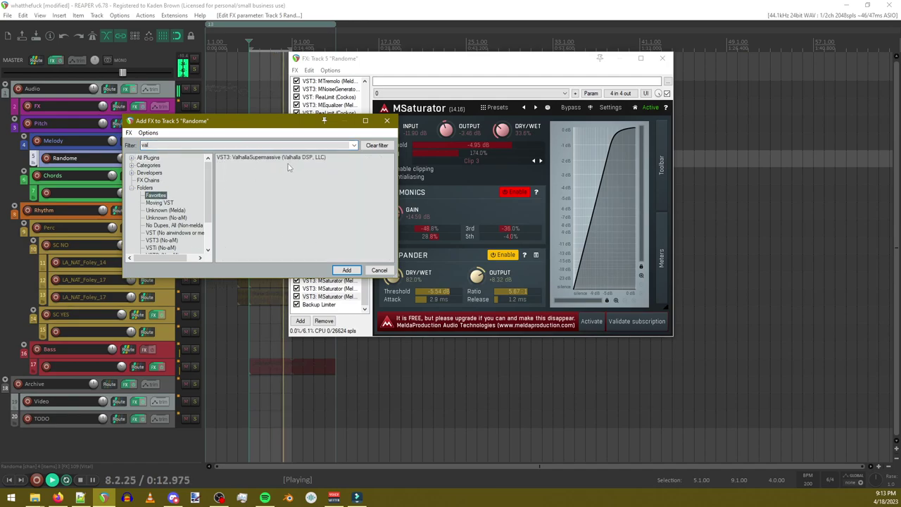
{"action": "double_click", "coordinate": [263, 158]}
{"action": "left_click_drag", "start_coordinate": [365, 111], "coordinate": [318, 280]}
{"action": "left_click_drag", "start_coordinate": [410, 169], "coordinate": [411, 206]}
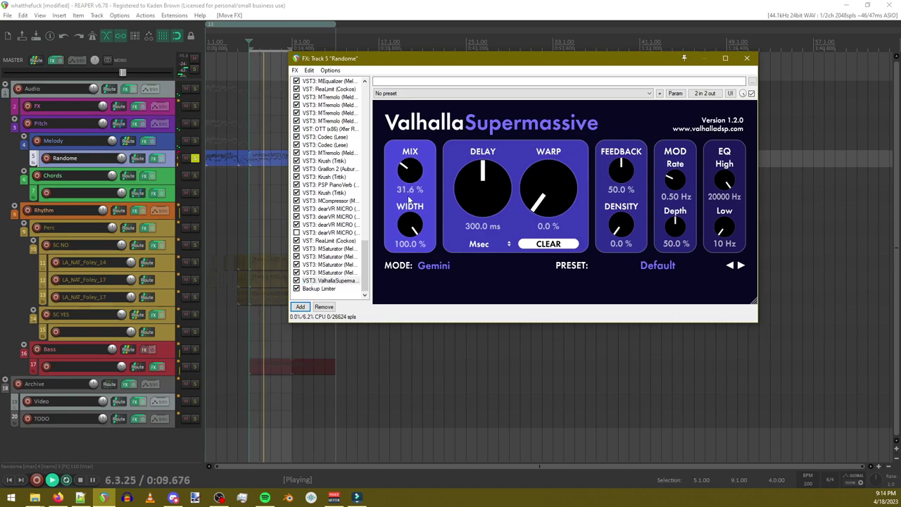
Step: Stop playback, then briefly replay the selected time range to check the Randome track's output level
{"action": "left_click", "coordinate": [197, 166]}
{"action": "key", "text": "space"}
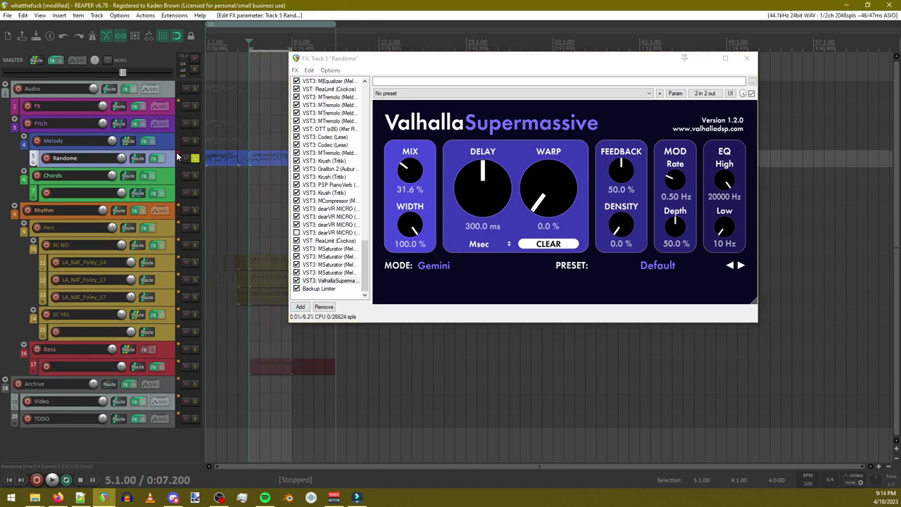
{"action": "key", "text": "space"}
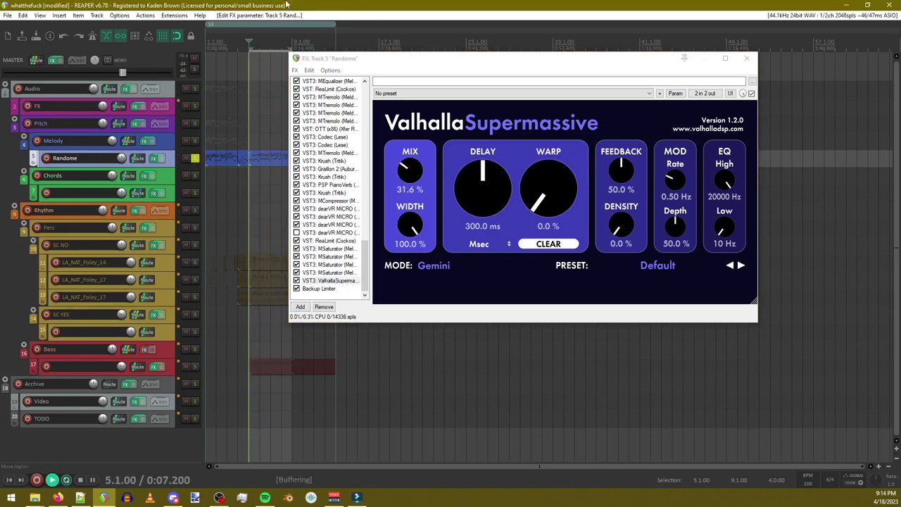
{"action": "key", "text": "space"}
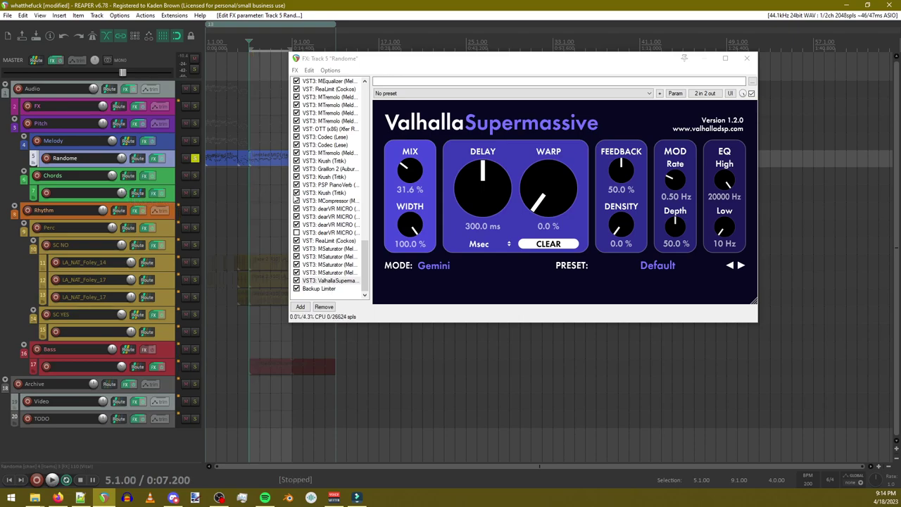
Step: Play the range again, set ValhallaSupermassive's mix to 0.0% and compare the sound by bypassing and re-enabling the plugin
{"action": "left_click", "coordinate": [296, 289]}
{"action": "key", "text": "space"}
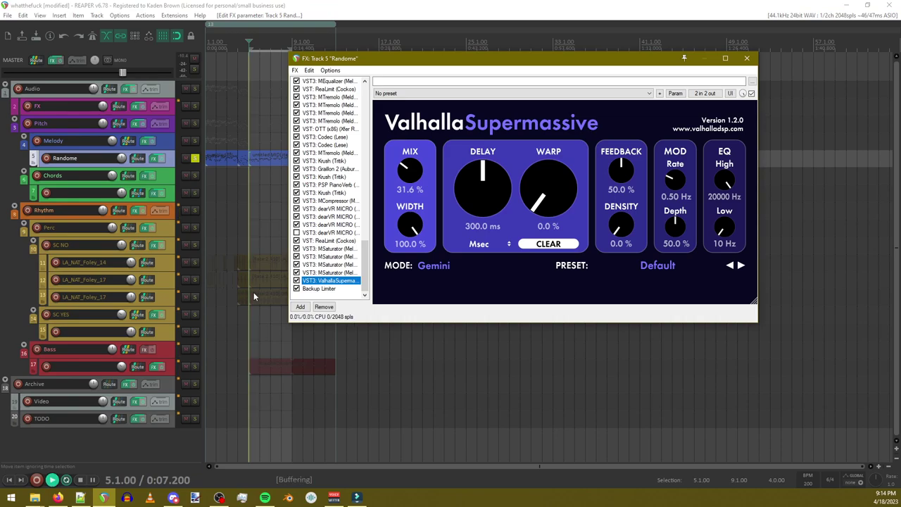
{"action": "left_click_drag", "start_coordinate": [410, 171], "coordinate": [416, 211]}
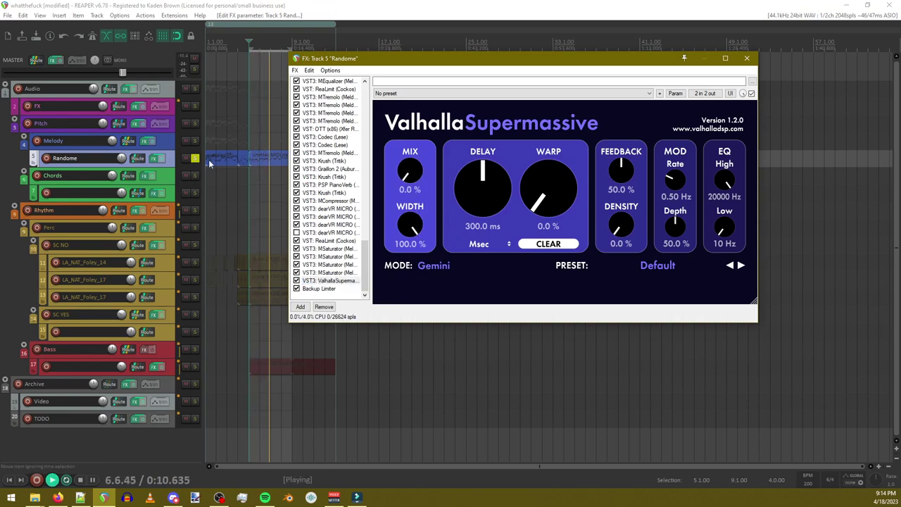
{"action": "left_click", "coordinate": [297, 280]}
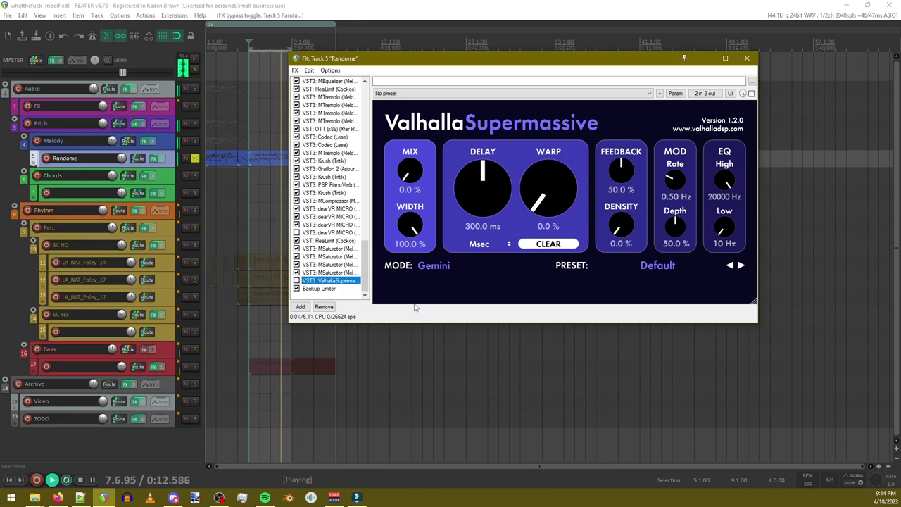
{"action": "left_click", "coordinate": [297, 280]}
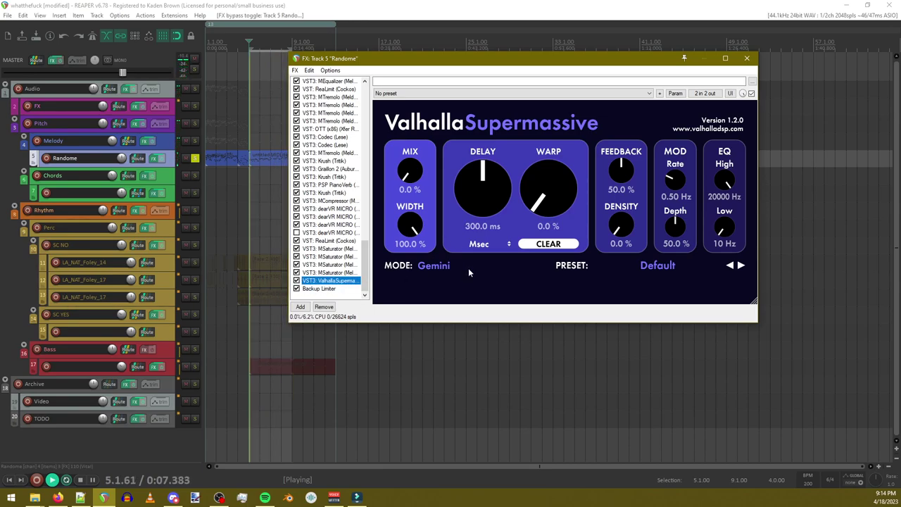
Step: Stop playback, adjust ValhallaSupermassive's pin routing on the four-channel track and restart playback
{"action": "key", "text": "space"}
{"action": "left_click", "coordinate": [705, 93]}
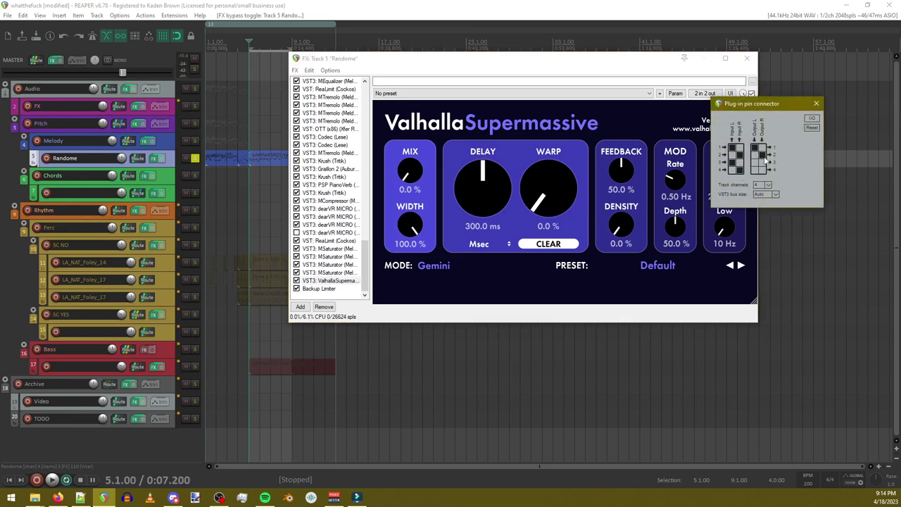
{"action": "left_click", "coordinate": [817, 104]}
{"action": "key", "text": "space"}
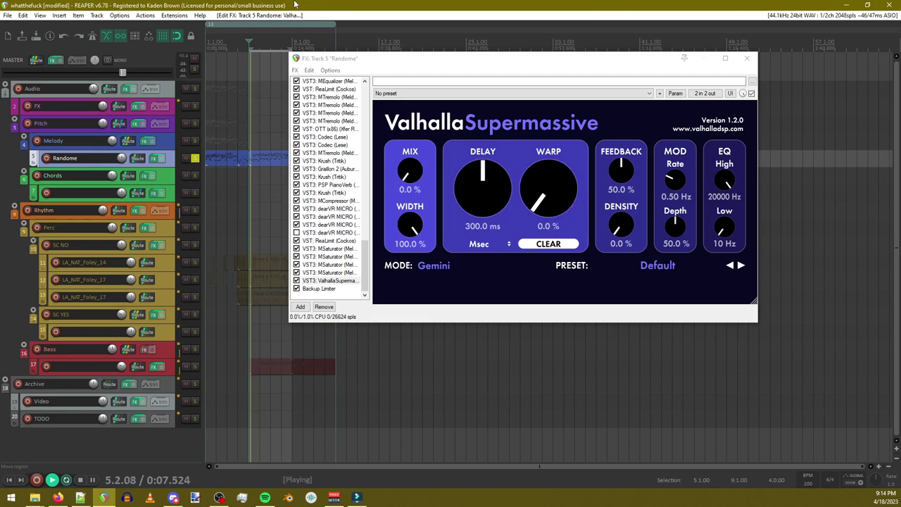
Step: Stop playback, change ValhallaSupermassive's left output routing to track channel 3 and replay the time range
{"action": "key", "text": "space"}
{"action": "left_click", "coordinate": [705, 93]}
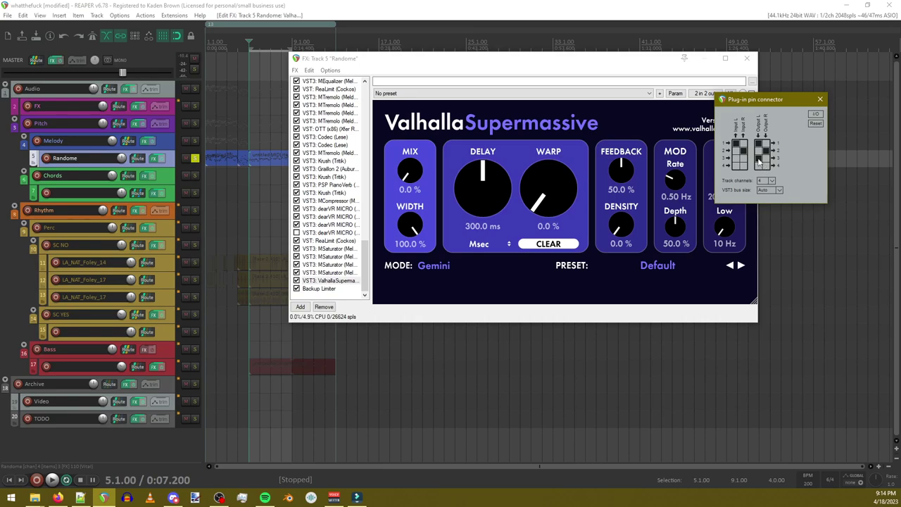
{"action": "left_click", "coordinate": [758, 160]}
{"action": "left_click", "coordinate": [686, 3]}
{"action": "key", "text": "space"}
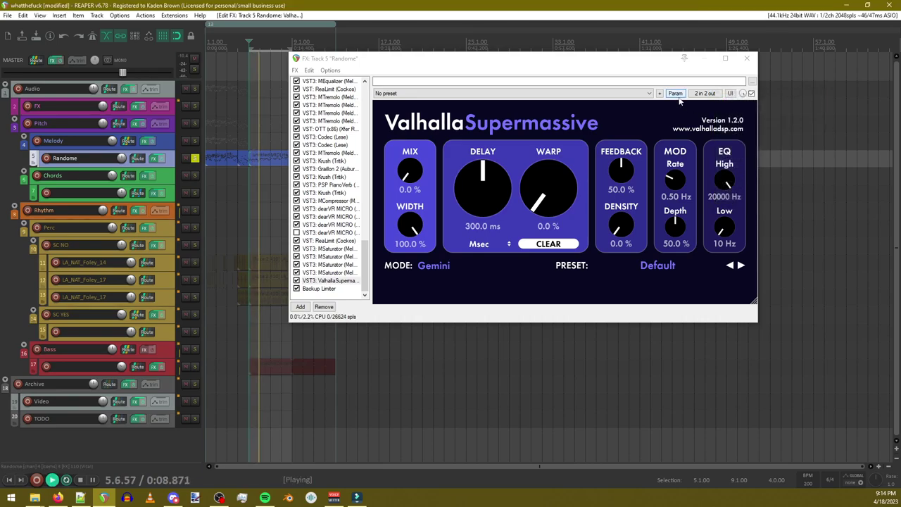
Step: Advance through ValhallaSupermassive's presets to CirrusMajor8thNote and set the mode to Great Annihilator
{"action": "left_click", "coordinate": [741, 265]}
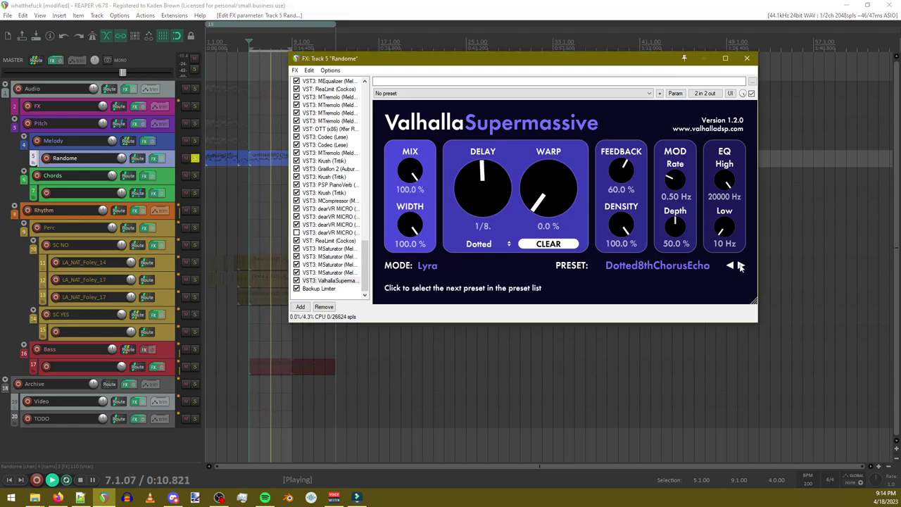
{"action": "left_click", "coordinate": [741, 265]}
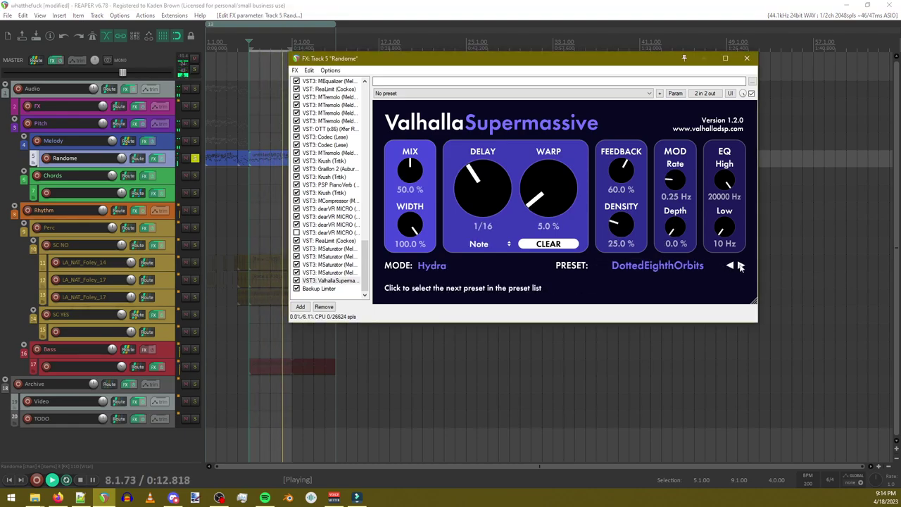
{"action": "left_click", "coordinate": [741, 265]}
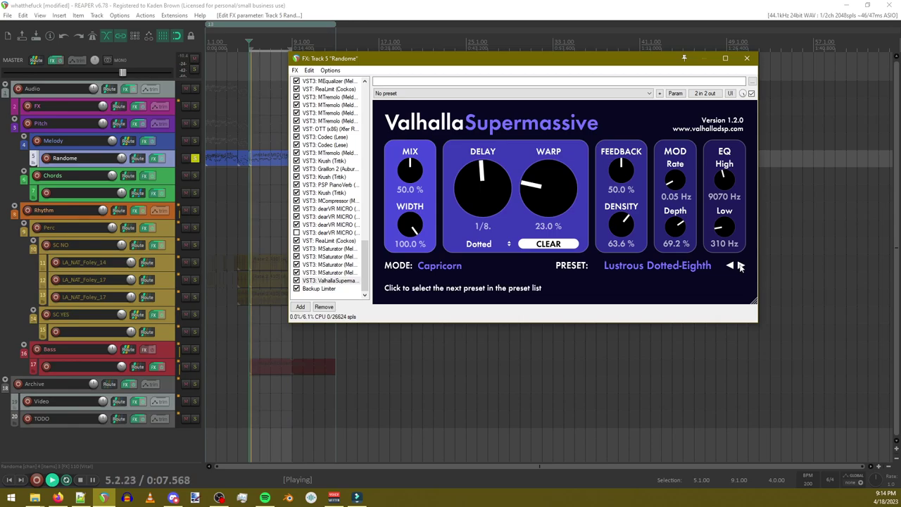
{"action": "left_click", "coordinate": [741, 266]}
{"action": "left_click", "coordinate": [445, 266]}
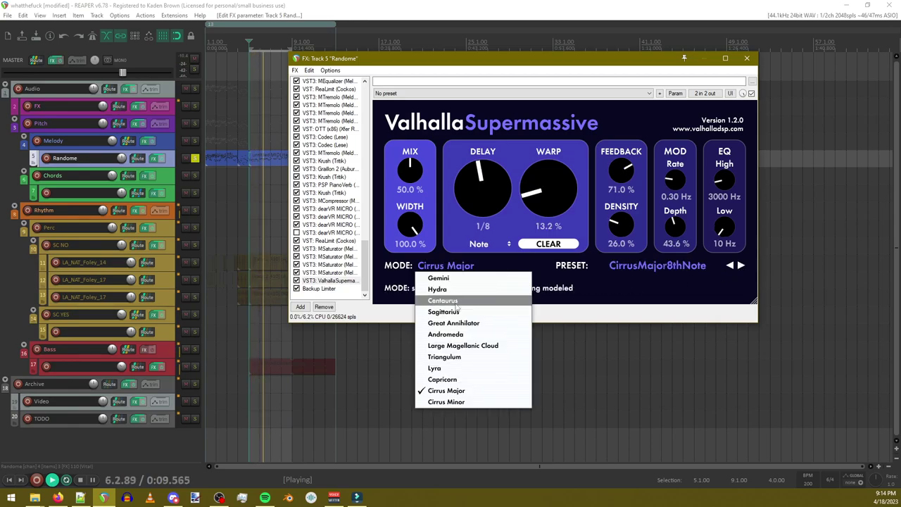
{"action": "left_click", "coordinate": [453, 323]}
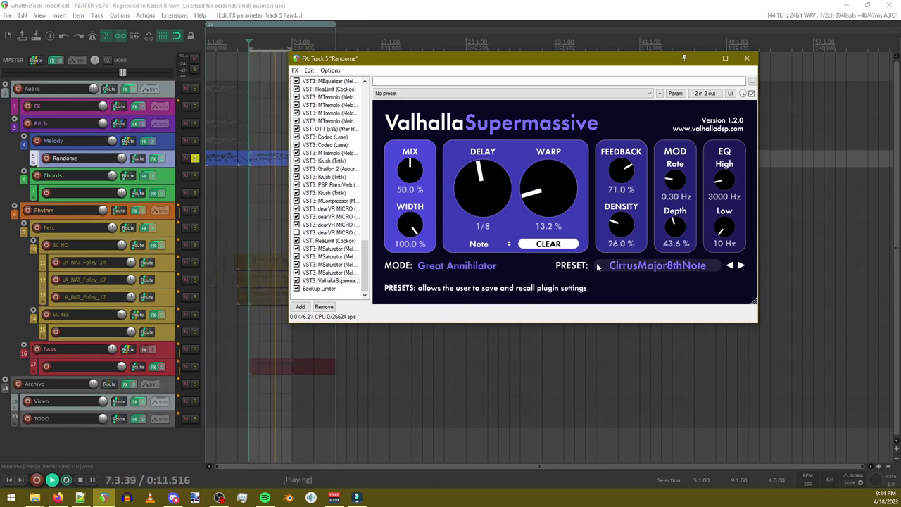
Step: Stop playback, bypass ValhallaSupermassive and add ReaDelay before the Backup Limiter
{"action": "key", "text": "space"}
{"action": "left_click", "coordinate": [297, 280]}
{"action": "left_click", "coordinate": [301, 308]}
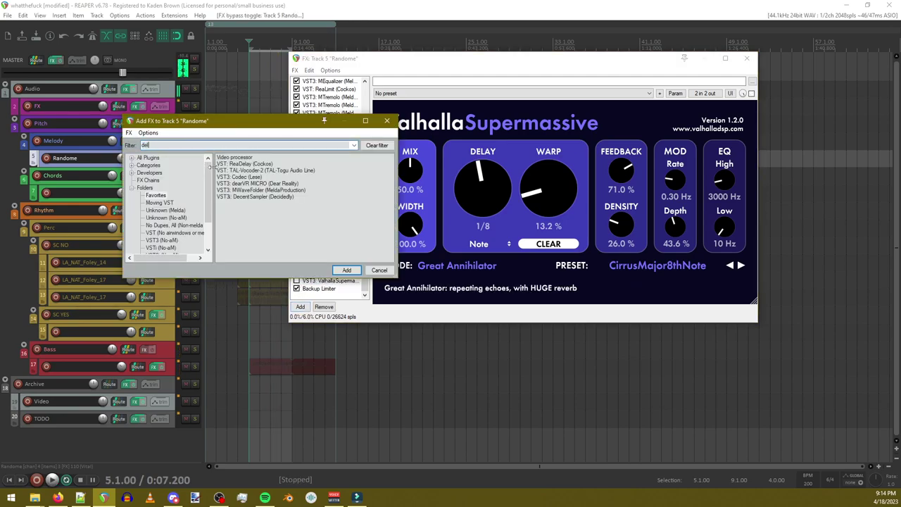
{"action": "type", "text": "del"}
{"action": "double_click", "coordinate": [243, 158]}
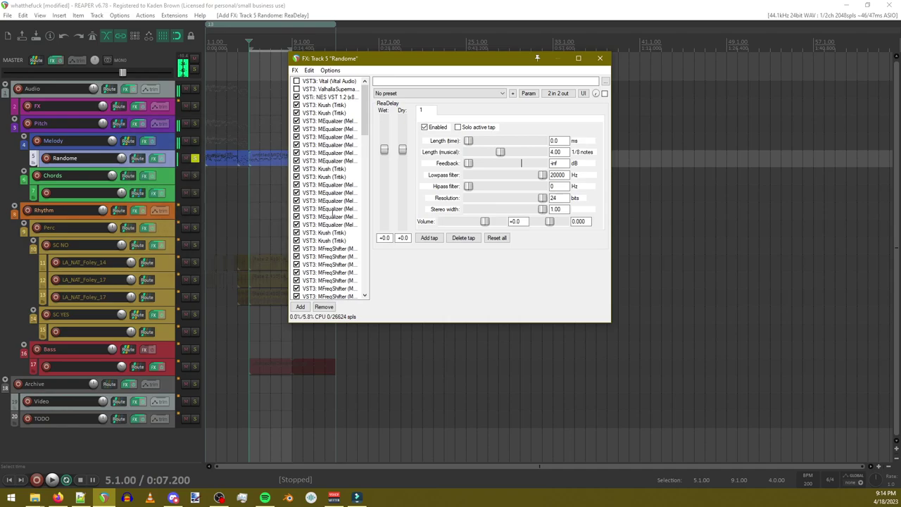
{"action": "left_click_drag", "start_coordinate": [318, 289], "coordinate": [318, 279]}
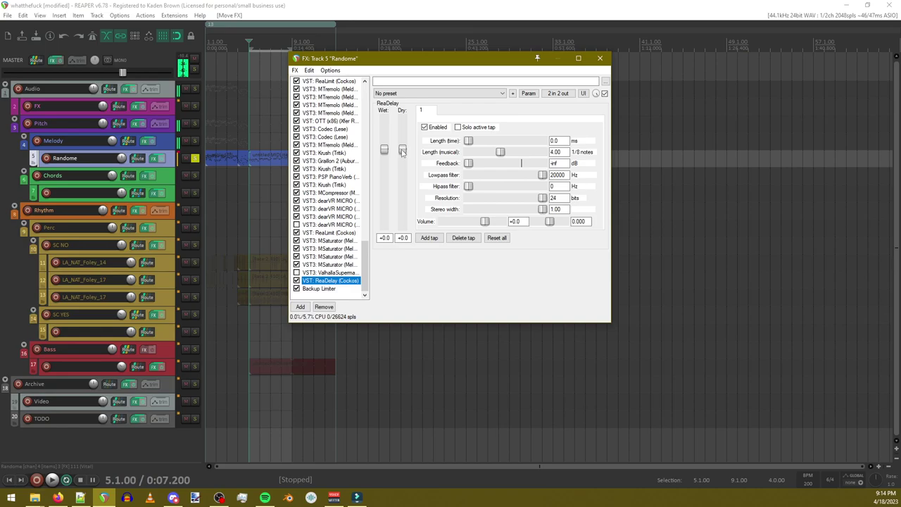
Step: Set ReaDelay's length to 1340.1 ms and 3.72 eighth notes, play the range and raise the feedback to +12.0 dB
{"action": "left_click_drag", "start_coordinate": [402, 151], "coordinate": [415, 125]}
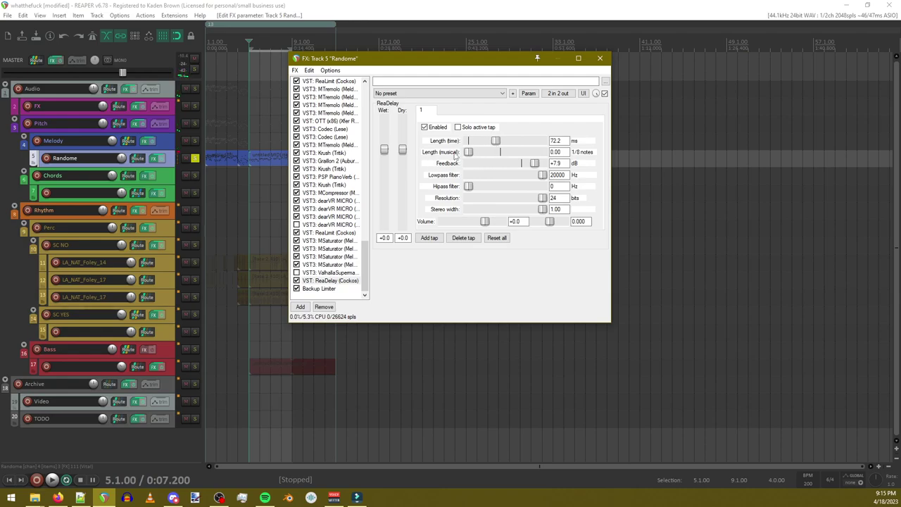
{"action": "left_click_drag", "start_coordinate": [471, 156], "coordinate": [512, 141]}
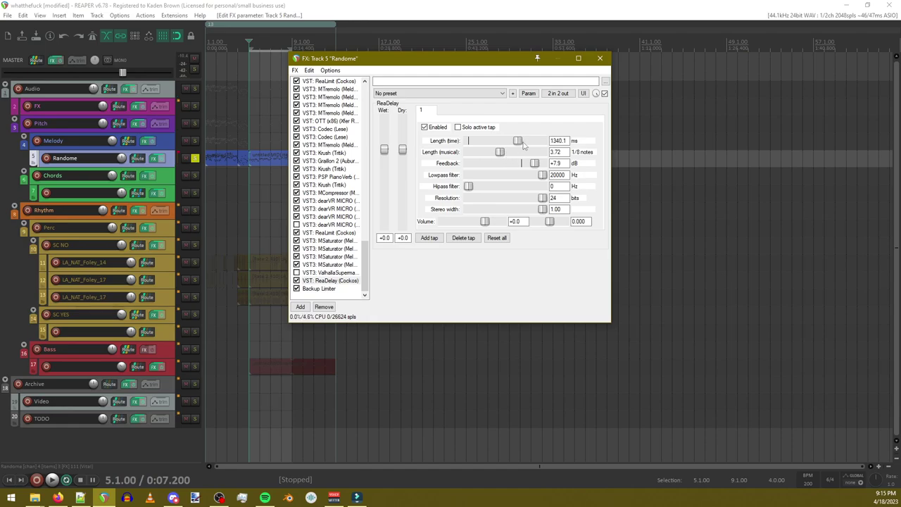
{"action": "left_click", "coordinate": [180, 155]}
{"action": "key", "text": "space"}
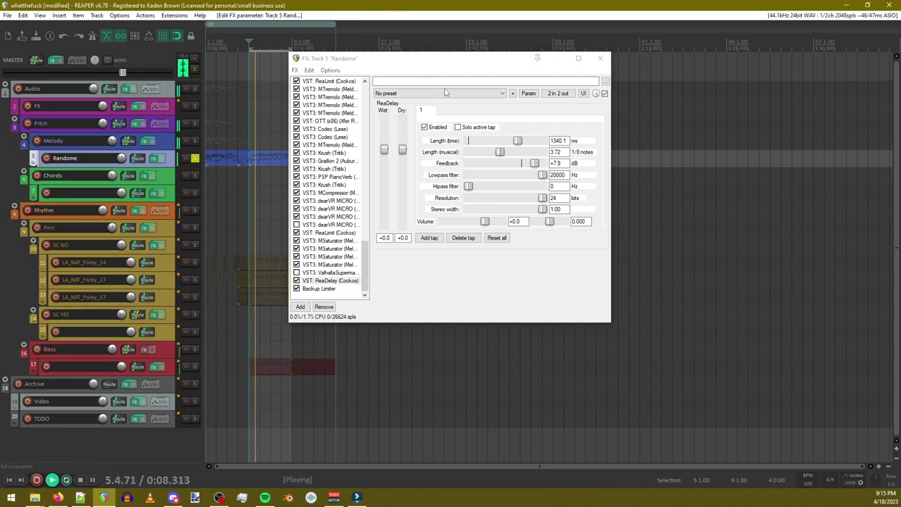
{"action": "mouse_move", "coordinate": [536, 164]}
{"action": "left_mouse_down"}
{"action": "mouse_move", "coordinate": [528, 169]}
{"action": "mouse_move", "coordinate": [545, 168]}
{"action": "left_mouse_up"}
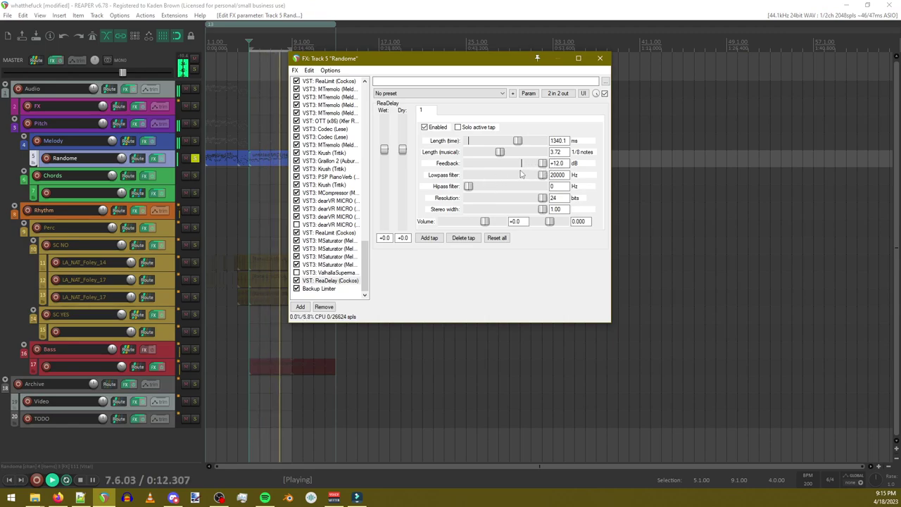
Step: Sweep ReaDelay's lowpass and hipass filters, restore them to 20000 Hz and 0 Hz, and set the resolution to 6 bits
{"action": "left_click", "coordinate": [469, 175]}
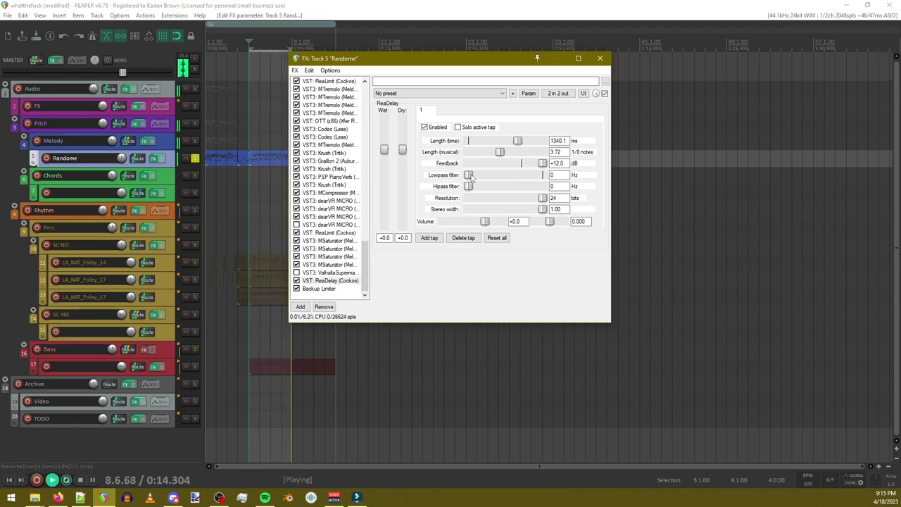
{"action": "left_click_drag", "start_coordinate": [470, 176], "coordinate": [544, 187]}
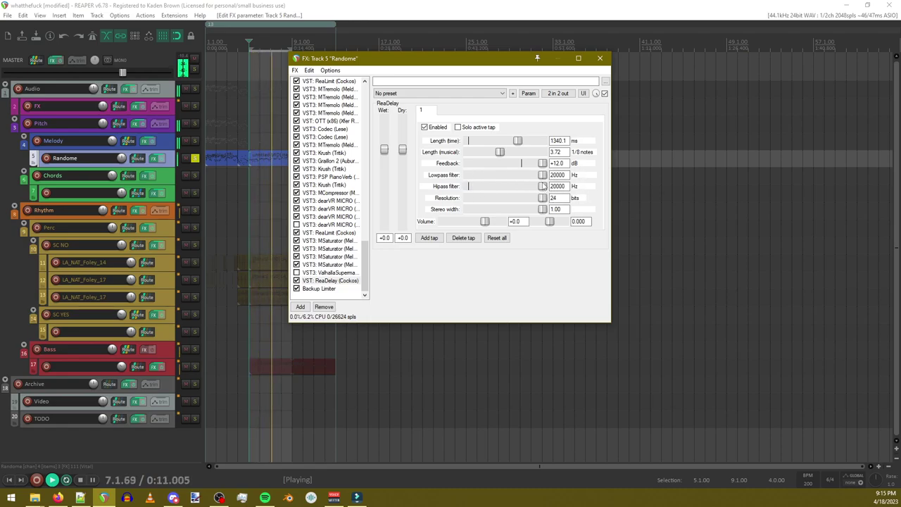
{"action": "left_click_drag", "start_coordinate": [543, 176], "coordinate": [611, 176]}
{"action": "left_click_drag", "start_coordinate": [540, 186], "coordinate": [468, 186]}
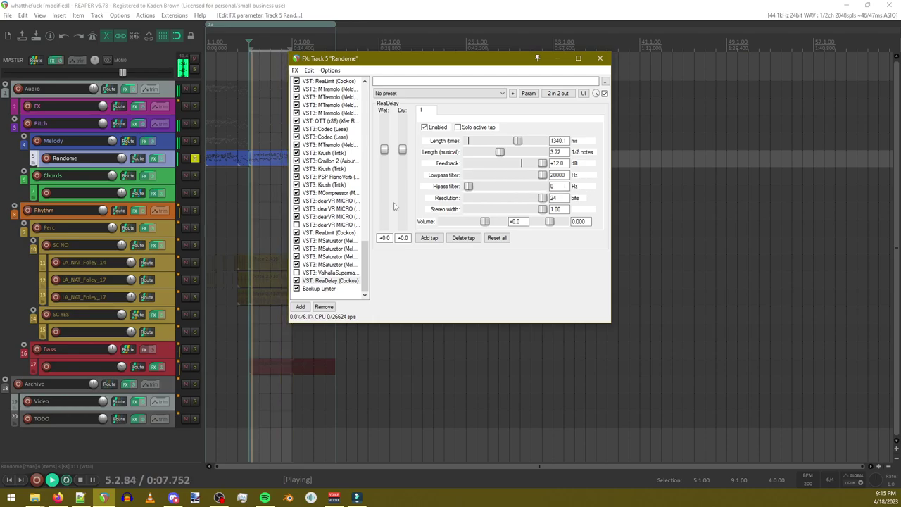
{"action": "left_click_drag", "start_coordinate": [541, 198], "coordinate": [482, 204]}
{"action": "mouse_move", "coordinate": [541, 209]}
{"action": "left_mouse_down"}
{"action": "mouse_move", "coordinate": [452, 215]}
{"action": "mouse_move", "coordinate": [544, 210]}
{"action": "left_mouse_up"}
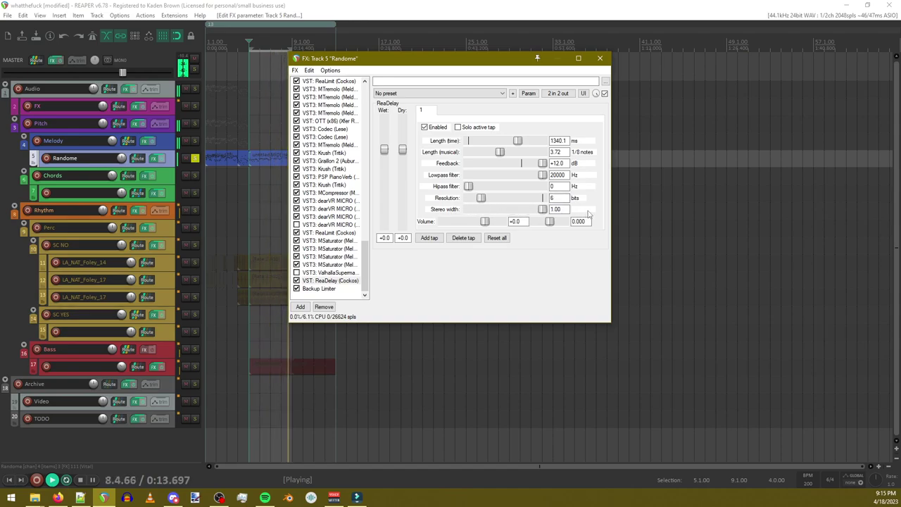
Step: Add MCompressor to the Randome chain and place it between ReaDelay and the Backup Limiter
{"action": "left_click", "coordinate": [301, 307]}
{"action": "type", "text": "comp"}
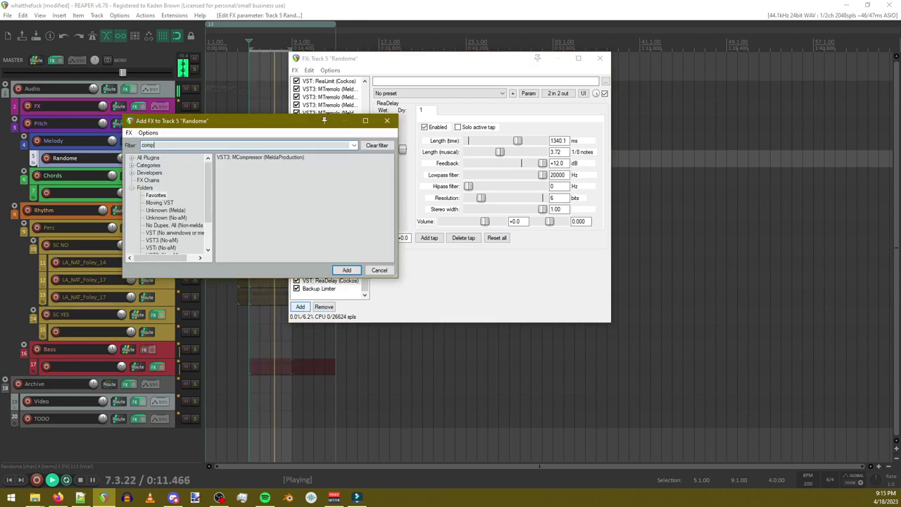
{"action": "double_click", "coordinate": [250, 157]}
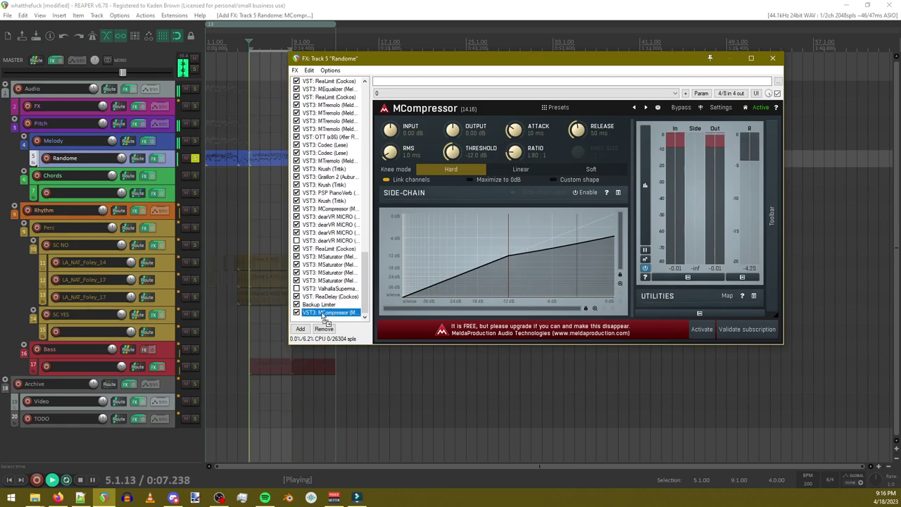
{"action": "left_click_drag", "start_coordinate": [320, 310], "coordinate": [320, 311]}
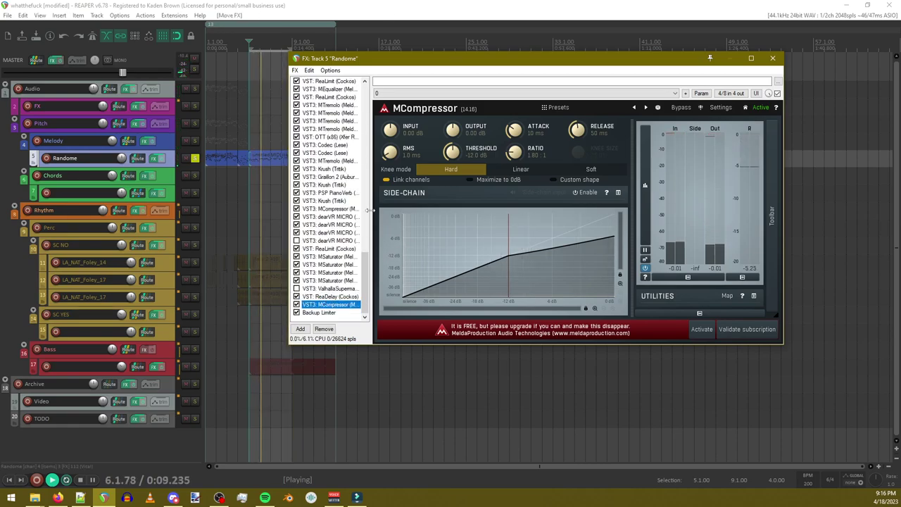
Step: Stop playback and replay the time range to hear the chain with MCompressor
{"action": "left_click", "coordinate": [419, 4]}
{"action": "left_click", "coordinate": [335, 306]}
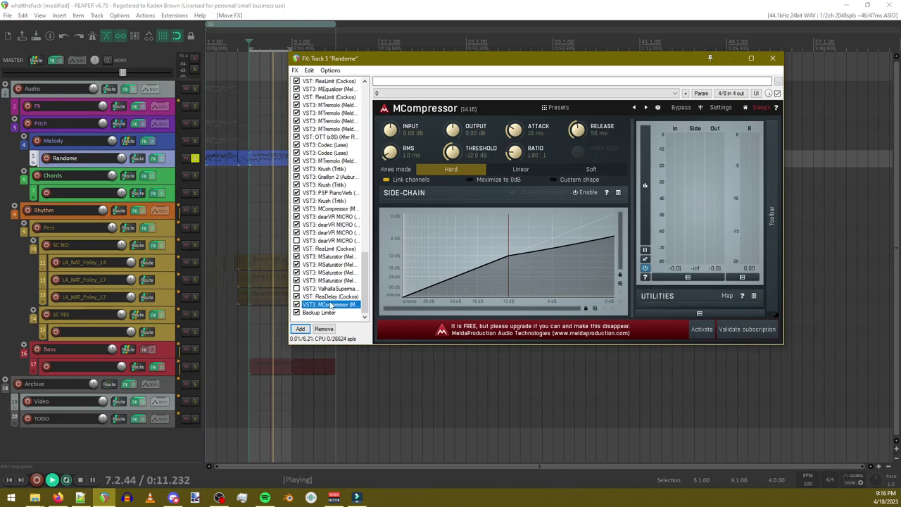
{"action": "key", "text": "space"}
{"action": "left_click", "coordinate": [386, 3]}
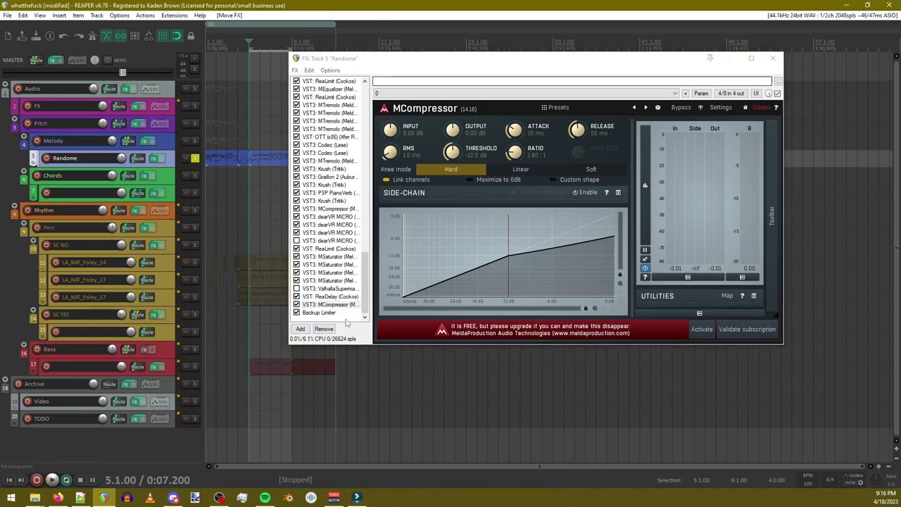
{"action": "key", "text": "space"}
{"action": "left_click_drag", "start_coordinate": [329, 304], "coordinate": [350, 319]}
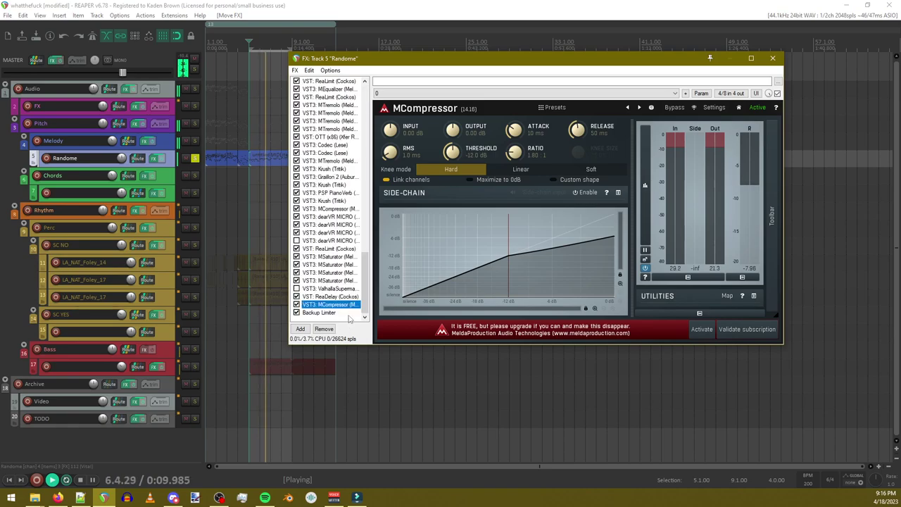
Step: Set MCompressor's threshold to -32.4 dB, attack to 1.0 ms, release to 0 ms and ratio to 3.52:1, leaving the side-chain disabled
{"action": "left_click", "coordinate": [584, 194]}
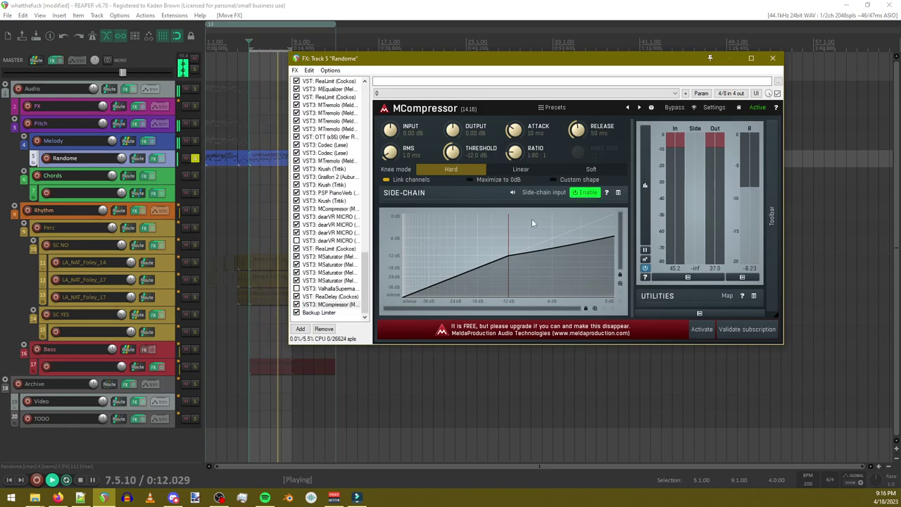
{"action": "left_click", "coordinate": [582, 194]}
{"action": "left_click_drag", "start_coordinate": [506, 224], "coordinate": [433, 243]}
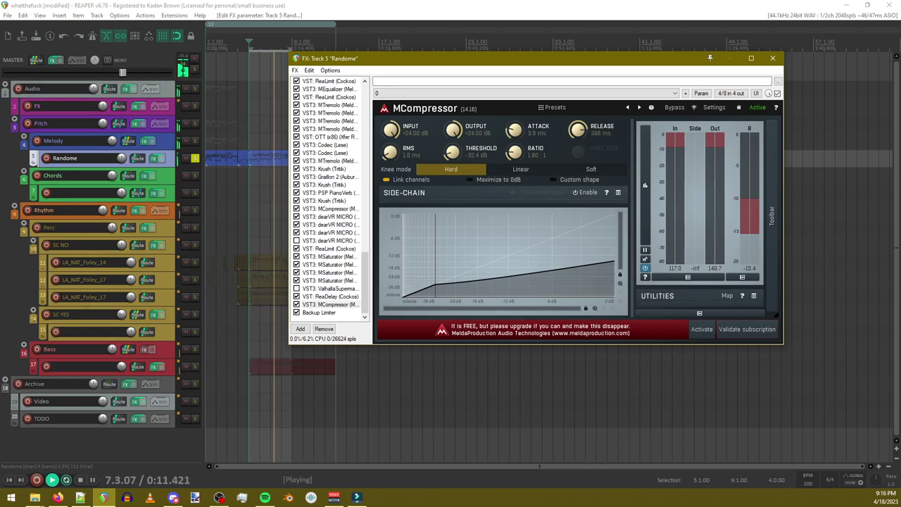
{"action": "left_click_drag", "start_coordinate": [577, 129], "coordinate": [579, 136]}
{"action": "mouse_move", "coordinate": [513, 155]}
{"action": "left_mouse_down"}
{"action": "mouse_move", "coordinate": [513, 134]}
{"action": "mouse_move", "coordinate": [513, 146]}
{"action": "left_mouse_up"}
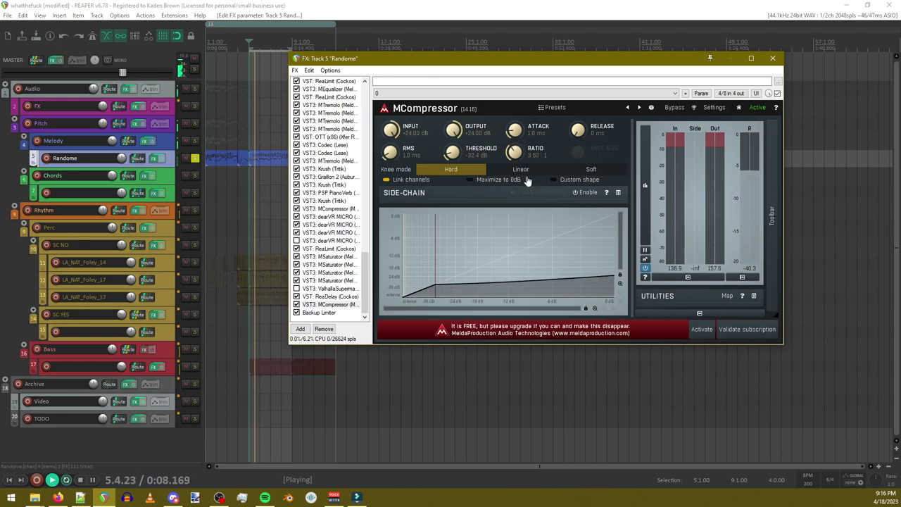
Step: Switch MCompressor's knee mode to Soft, raise the threshold to -22.9 dB and adjust the output gain
{"action": "left_click", "coordinate": [525, 171]}
{"action": "left_click", "coordinate": [594, 171]}
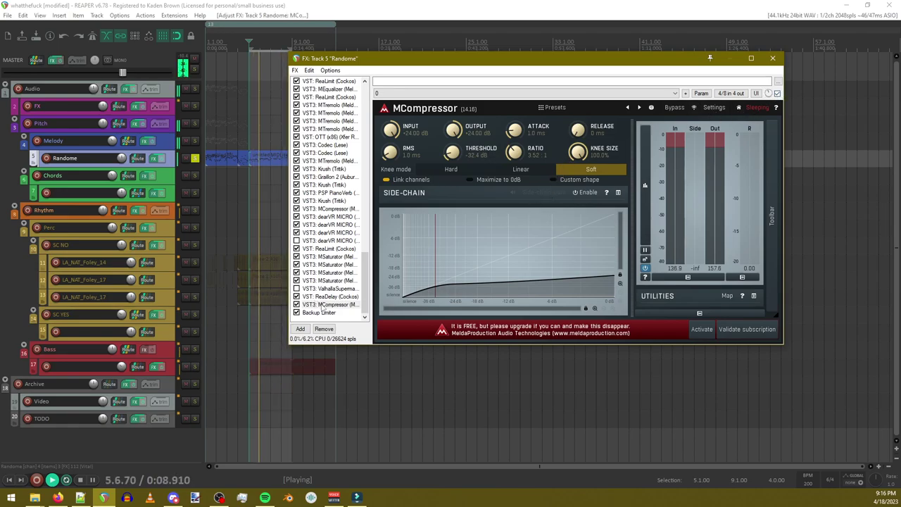
{"action": "left_click_drag", "start_coordinate": [435, 242], "coordinate": [459, 242]}
{"action": "left_click_drag", "start_coordinate": [453, 130], "coordinate": [453, 194]}
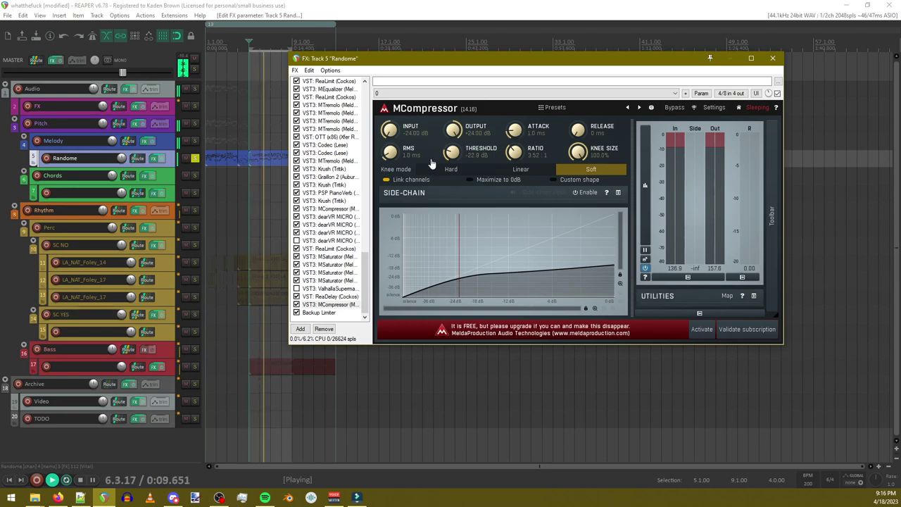
Step: Route all four MCompressor outputs to track channels 1 and 2 in the pin connector
{"action": "left_click", "coordinate": [731, 93]}
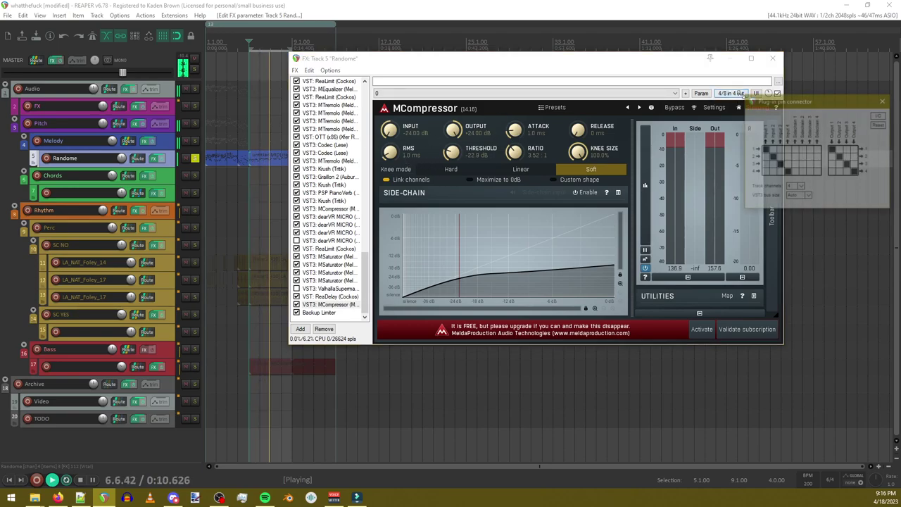
{"action": "left_click", "coordinate": [841, 150]}
{"action": "left_click", "coordinate": [835, 157]}
{"action": "left_click", "coordinate": [848, 150]}
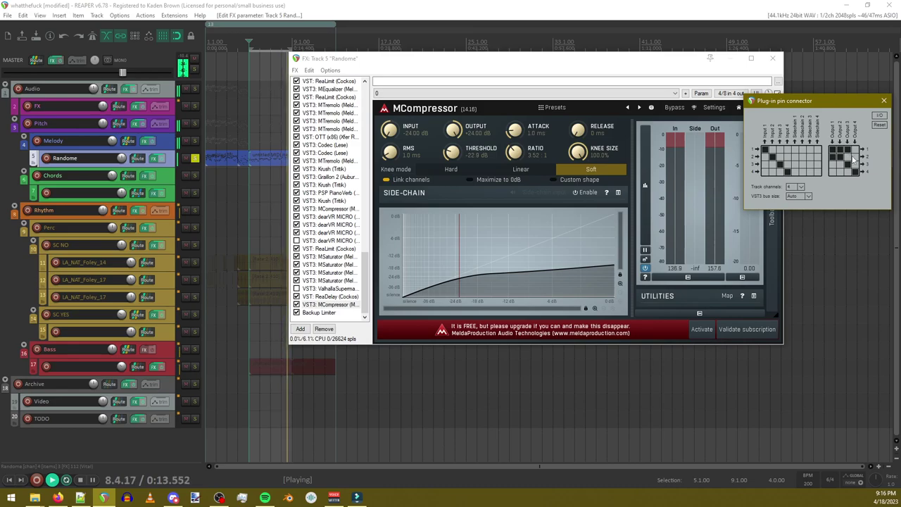
{"action": "left_click", "coordinate": [855, 151]}
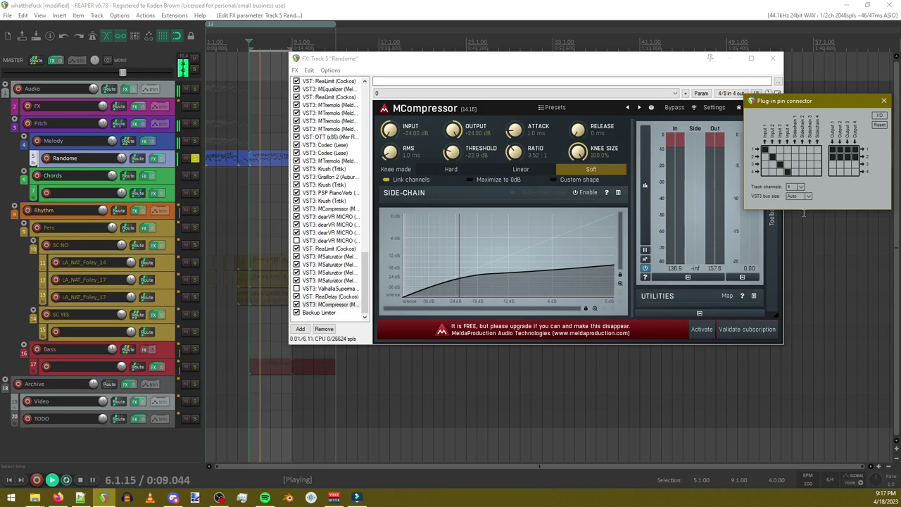
{"action": "left_click", "coordinate": [884, 101]}
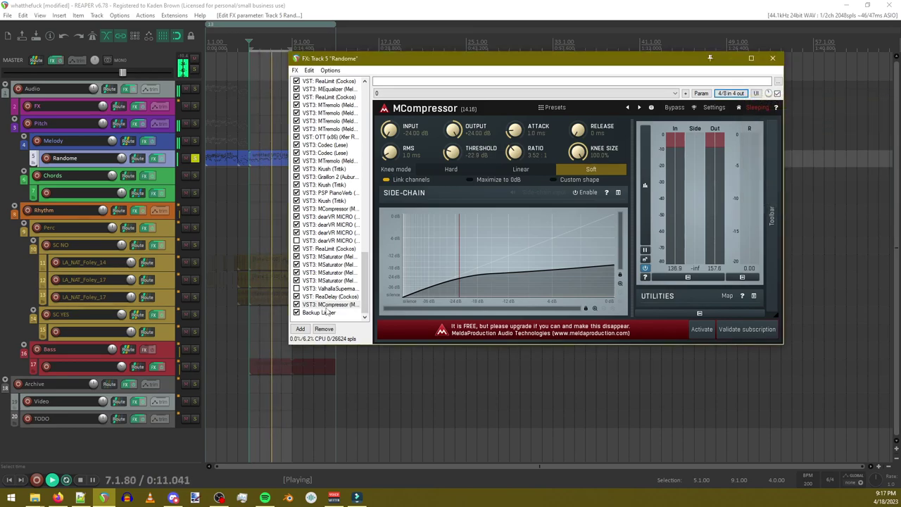
Step: Adjust MCompressor's wet/dry mix and bypass the plugin
{"action": "left_click_drag", "start_coordinate": [768, 93], "coordinate": [768, 91]}
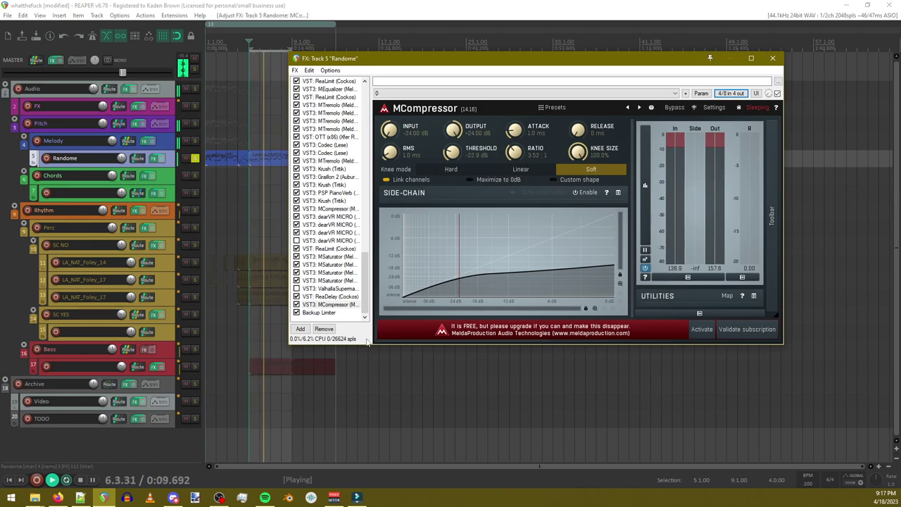
{"action": "left_click", "coordinate": [296, 304]}
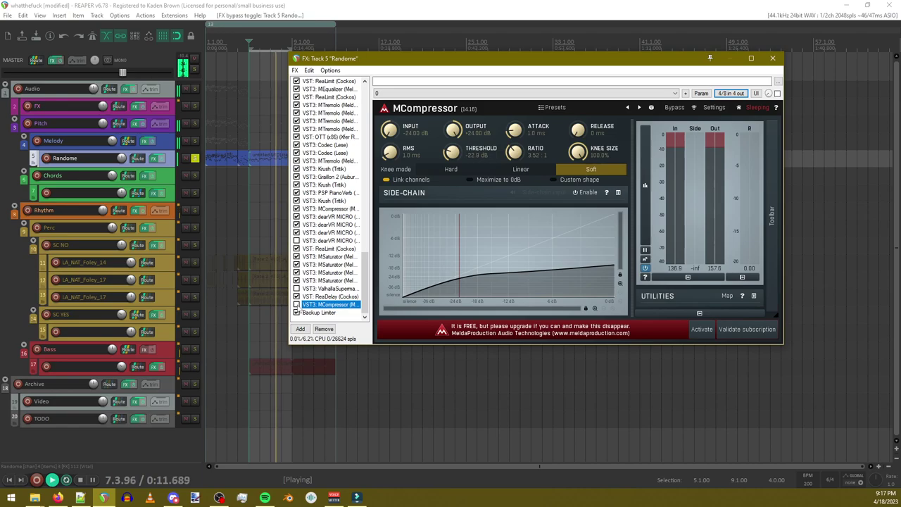
Step: Restart playback and re-enable MCompressor in the Randome effects chain
{"action": "key", "text": "space"}
{"action": "key", "text": "space"}
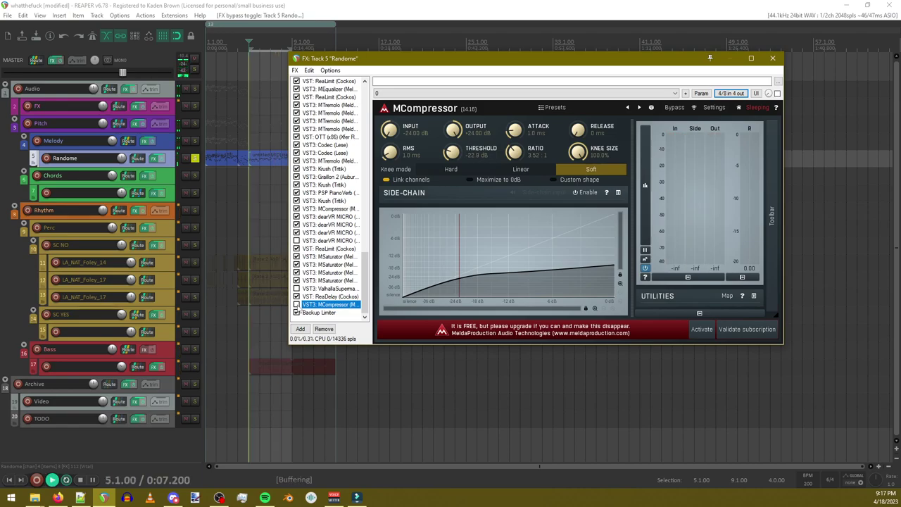
{"action": "left_click", "coordinate": [296, 305]}
{"action": "left_click", "coordinate": [445, 111]}
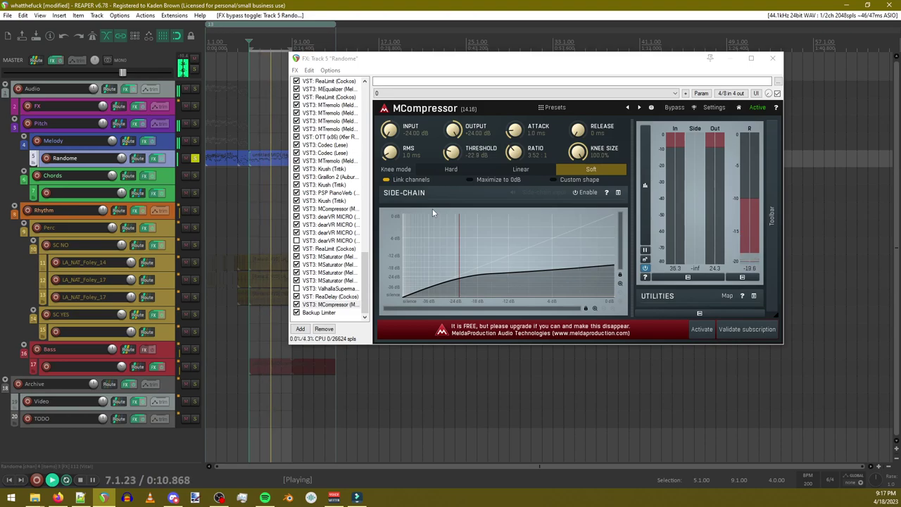
Step: Add ReaPitch to the Randome chain and place it just before Backup Limiter
{"action": "left_click", "coordinate": [300, 329]}
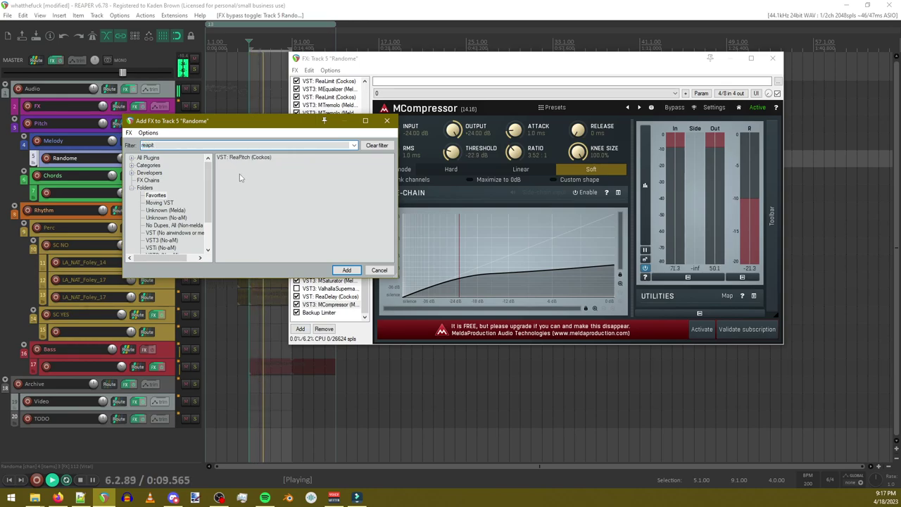
{"action": "type", "text": "reapit"}
{"action": "double_click", "coordinate": [241, 158]}
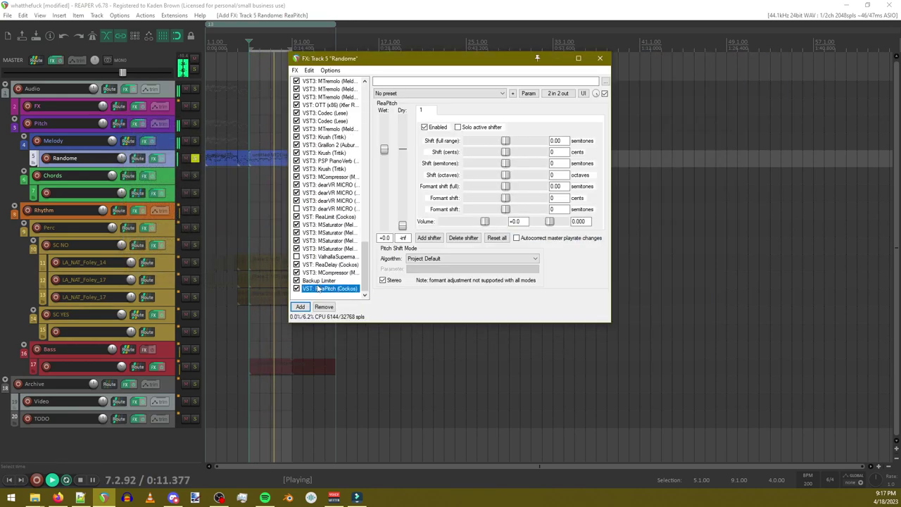
{"action": "left_click_drag", "start_coordinate": [326, 289], "coordinate": [325, 280]}
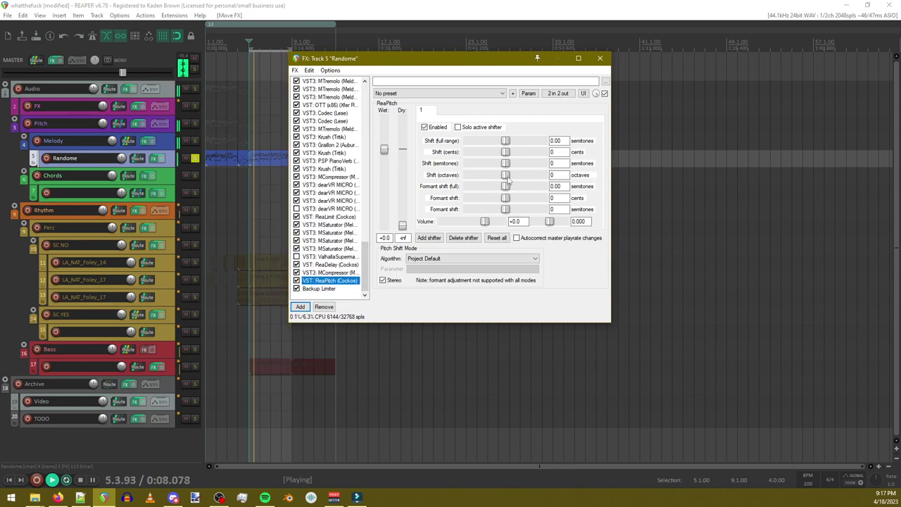
Step: Set ReaPitch's first shifter to 1 octave up and raise the dry level to +0.0 dB
{"action": "left_click_drag", "start_coordinate": [507, 176], "coordinate": [521, 179]}
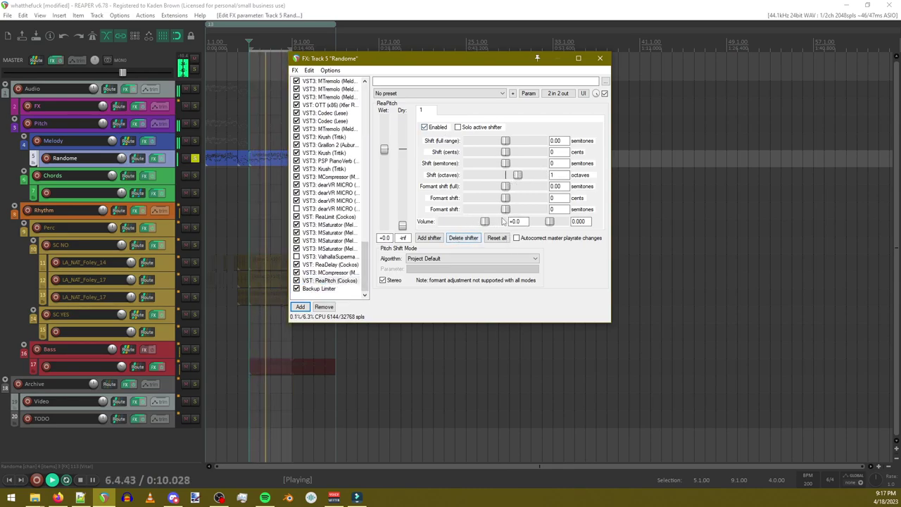
{"action": "left_click_drag", "start_coordinate": [403, 225], "coordinate": [403, 222]}
{"action": "double_click", "coordinate": [404, 216]}
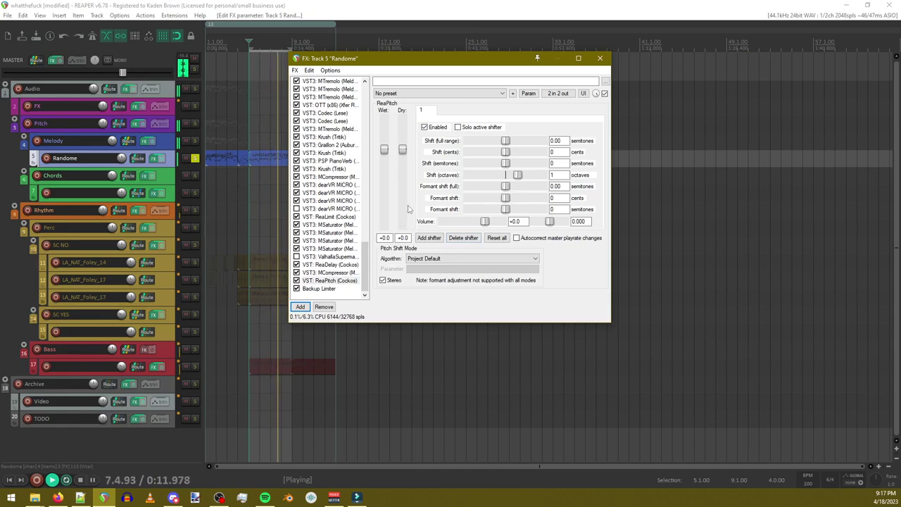
Step: Add a second ReaPitch shifter at 2 octaves with -24.00 semitones formant; set the first shifter to 14 semitones and -10.03 formant
{"action": "left_click", "coordinate": [429, 238]}
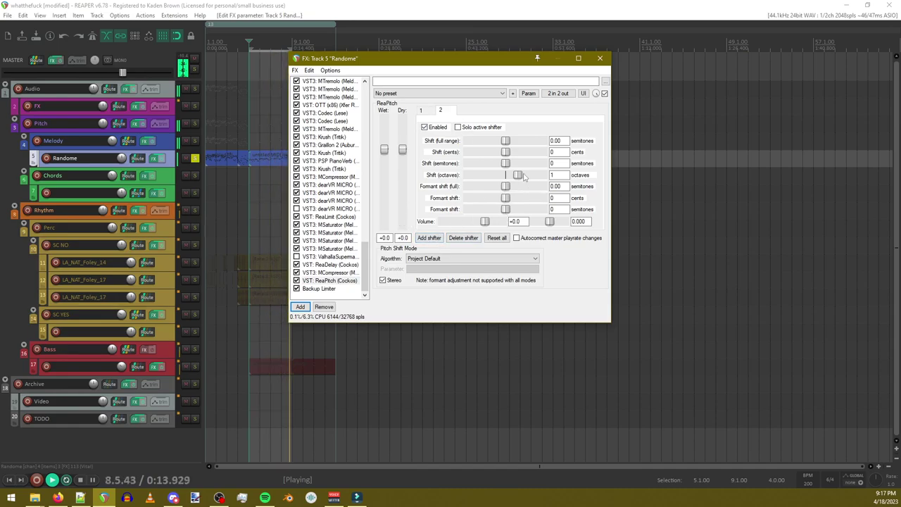
{"action": "left_click_drag", "start_coordinate": [533, 179], "coordinate": [536, 170]}
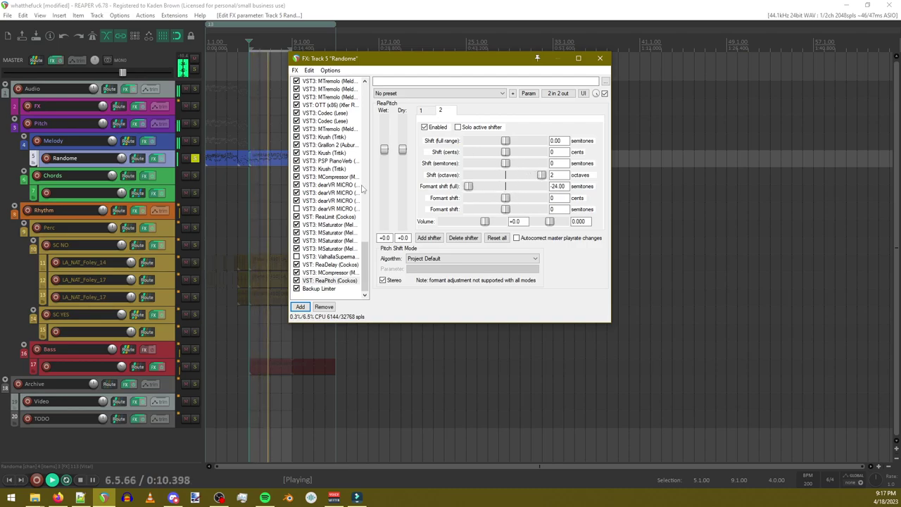
{"action": "left_click", "coordinate": [423, 112]}
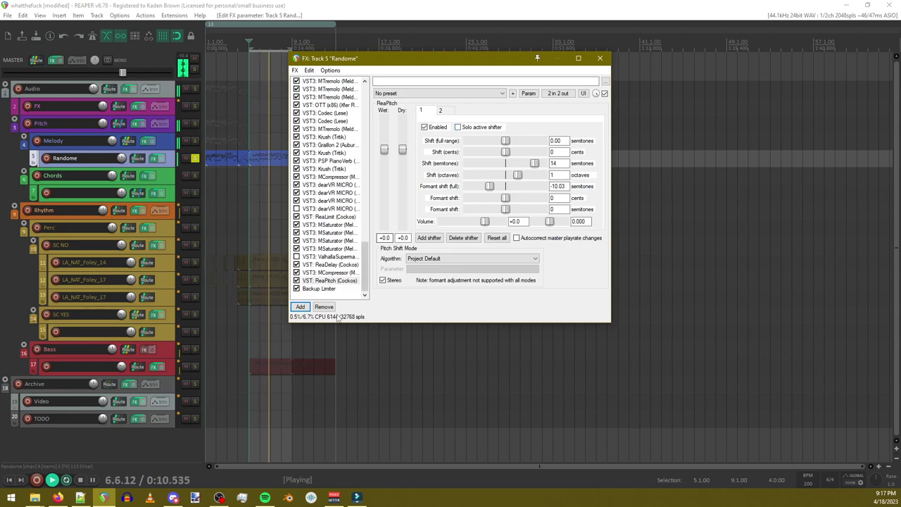
Step: Add MEqualizer to the Randome chain and place it between ReaPitch and Backup Limiter
{"action": "left_click", "coordinate": [298, 305]}
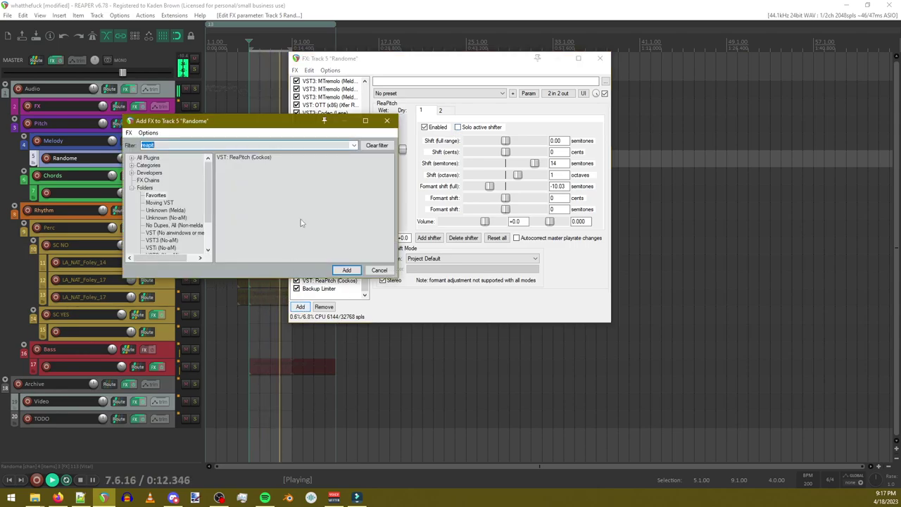
{"action": "type", "text": "eq"}
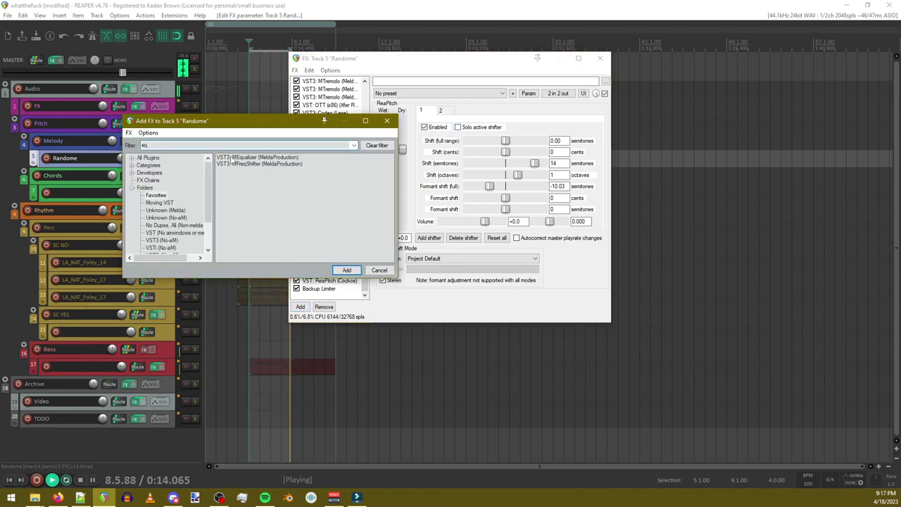
{"action": "double_click", "coordinate": [232, 158]}
{"action": "scroll", "coordinate": [336, 288], "scroll_direction": "down", "scroll_amount": 15}
{"action": "scroll", "coordinate": [336, 288], "scroll_direction": "down", "scroll_amount": 6}
{"action": "left_click_drag", "start_coordinate": [322, 330], "coordinate": [316, 322]}
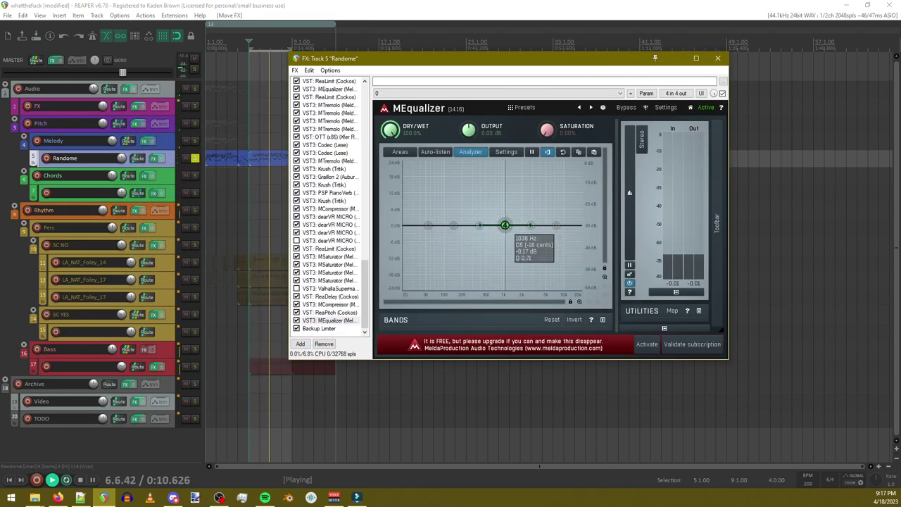
Step: Try a boost of about 14 dB near 1 kHz on MEqualizer's band 4, and move the plugin after Backup Limiter
{"action": "left_click_drag", "start_coordinate": [505, 225], "coordinate": [508, 188]}
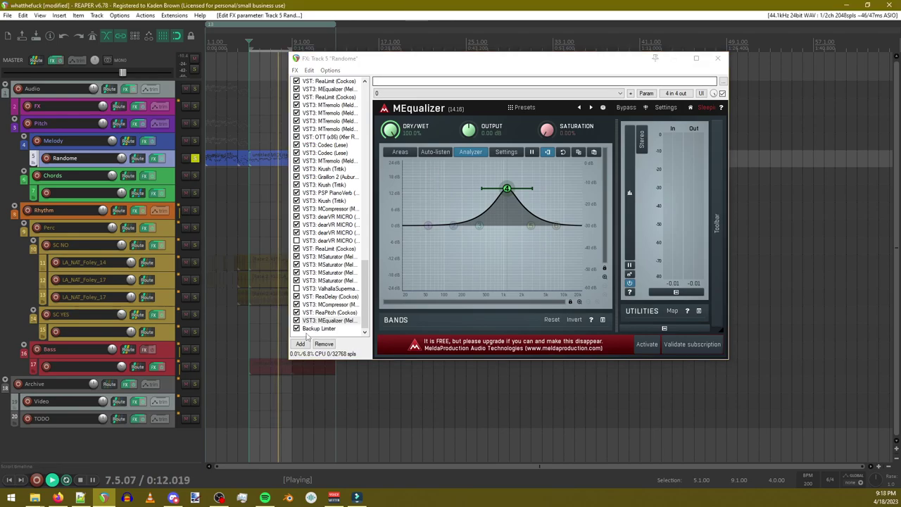
{"action": "left_click_drag", "start_coordinate": [322, 321], "coordinate": [319, 331]}
{"action": "key", "text": "space"}
{"action": "double_click", "coordinate": [508, 189]}
{"action": "left_click", "coordinate": [499, 4]}
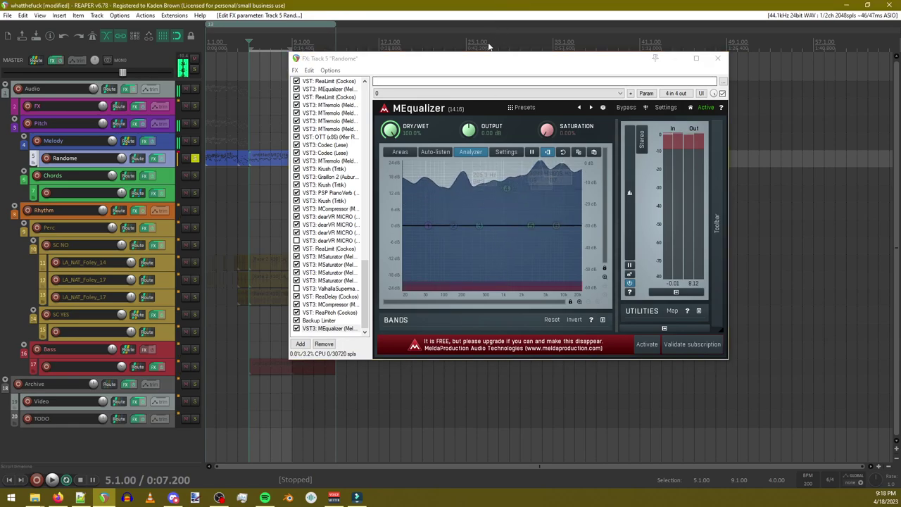
{"action": "key", "text": "space"}
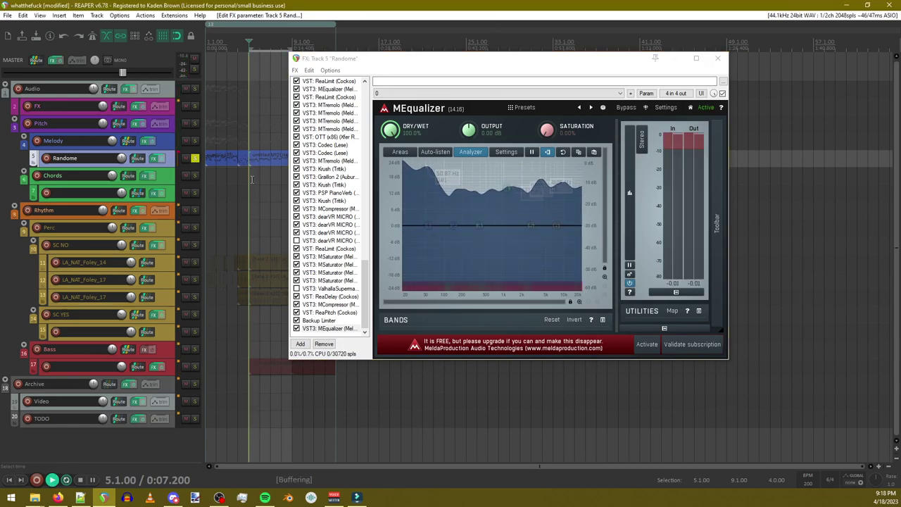
Step: Enable MEqualizer's band 4 as a band-pass filter and move it to around 5 kHz with Q 20.00
{"action": "double_click", "coordinate": [508, 187]}
{"action": "mouse_move", "coordinate": [507, 187]}
{"action": "left_mouse_down"}
{"action": "mouse_move", "coordinate": [513, 169]}
{"action": "mouse_move", "coordinate": [513, 185]}
{"action": "left_mouse_up"}
{"action": "right_click", "coordinate": [512, 184]}
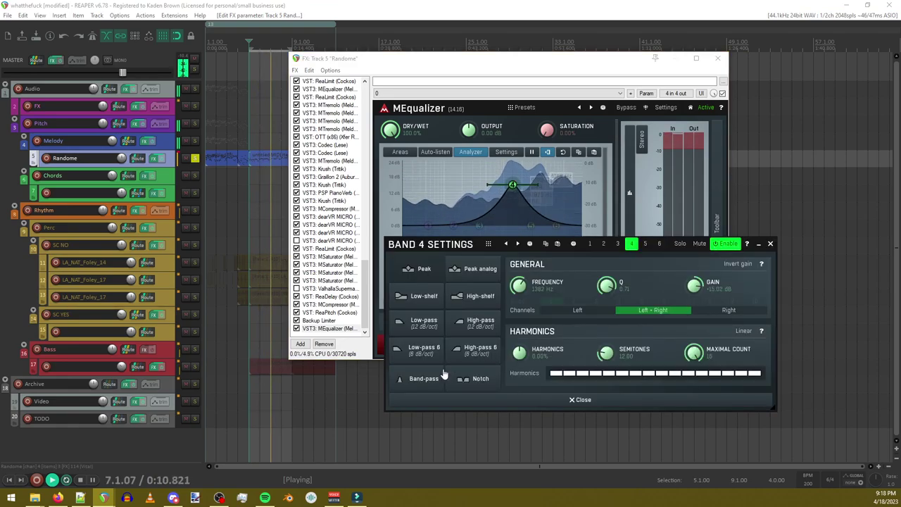
{"action": "left_click", "coordinate": [423, 386]}
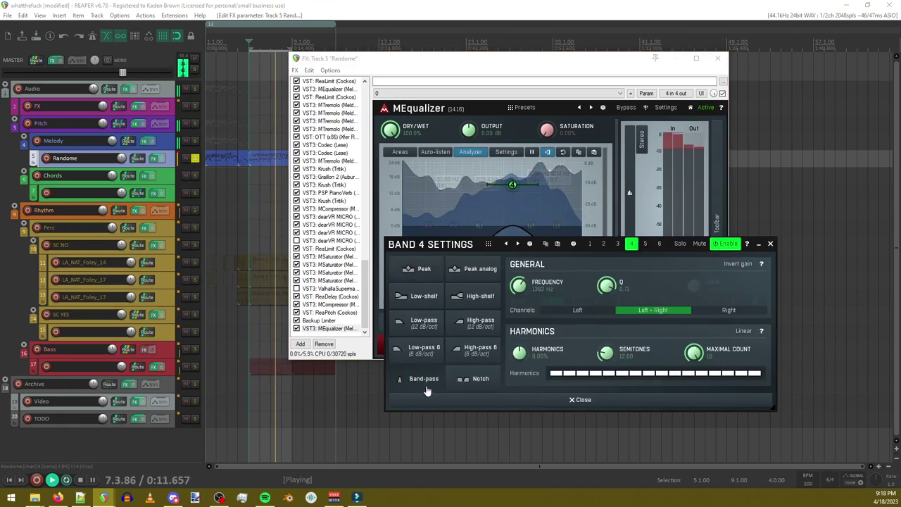
{"action": "left_click", "coordinate": [770, 245]}
{"action": "left_click_drag", "start_coordinate": [514, 188], "coordinate": [556, 185]}
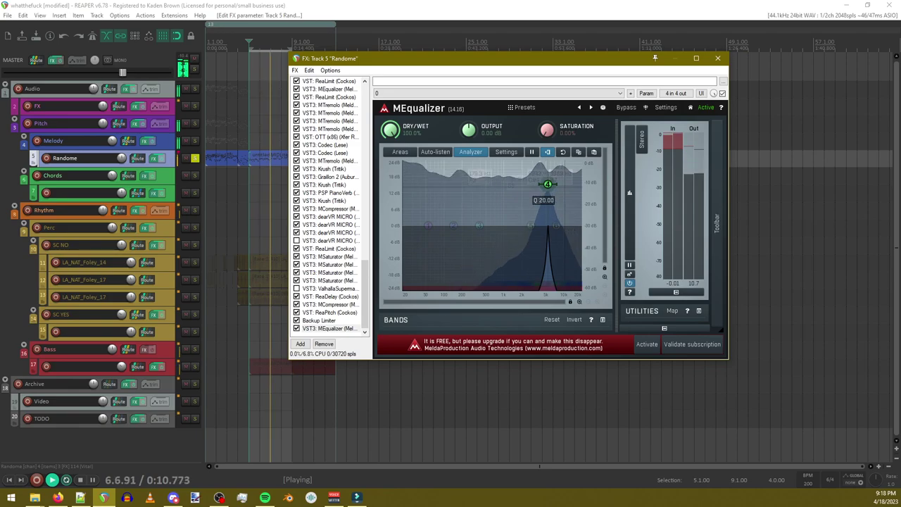
Step: Add a ReaLimit after the band-pass MEqualizer and set its threshold to -16.50 dB
{"action": "left_click", "coordinate": [301, 343]}
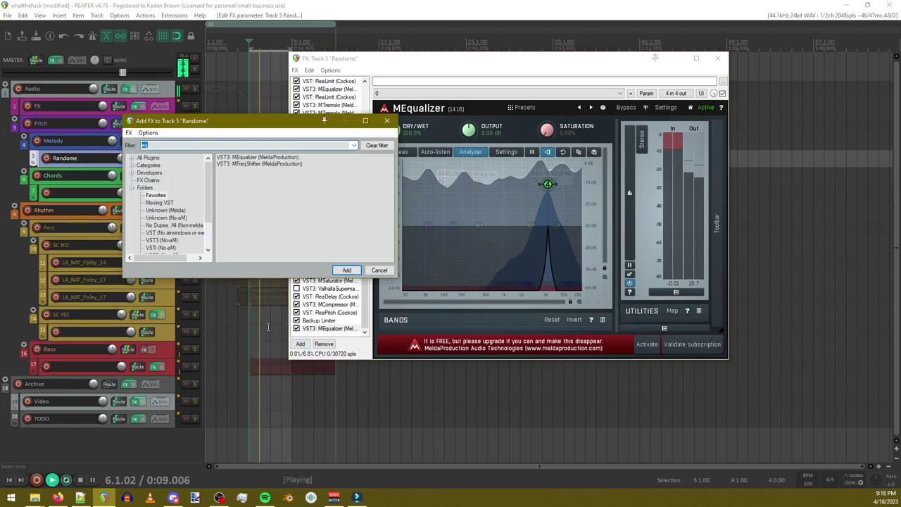
{"action": "type", "text": "lim"}
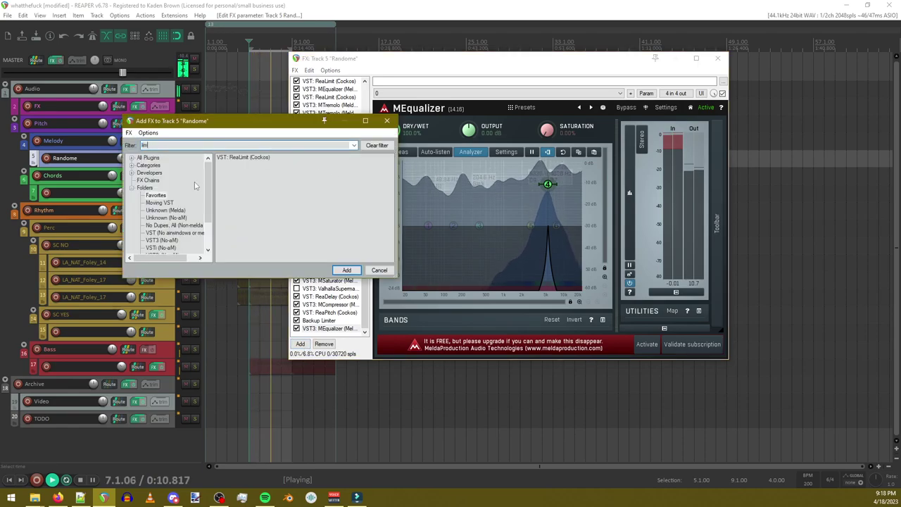
{"action": "double_click", "coordinate": [239, 157]}
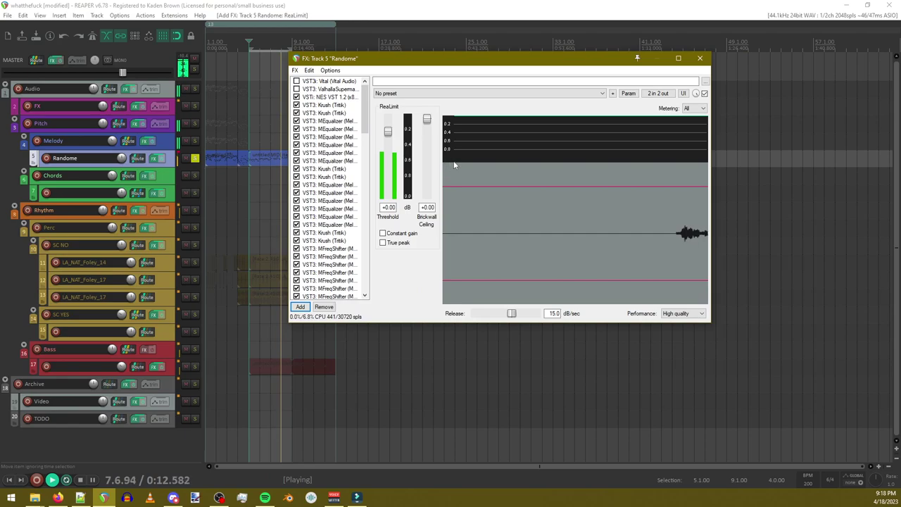
{"action": "scroll", "coordinate": [403, 144], "scroll_direction": "down", "scroll_amount": 5}
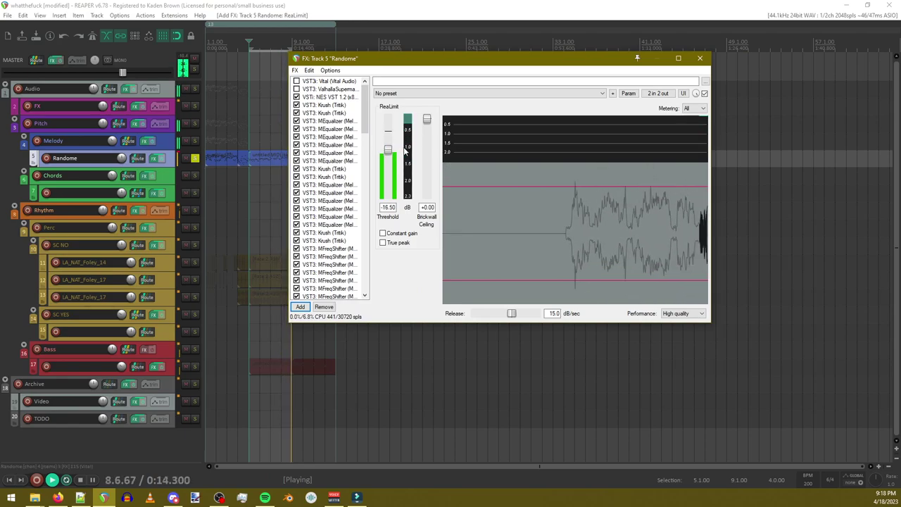
{"action": "left_click_drag", "start_coordinate": [405, 149], "coordinate": [407, 150]}
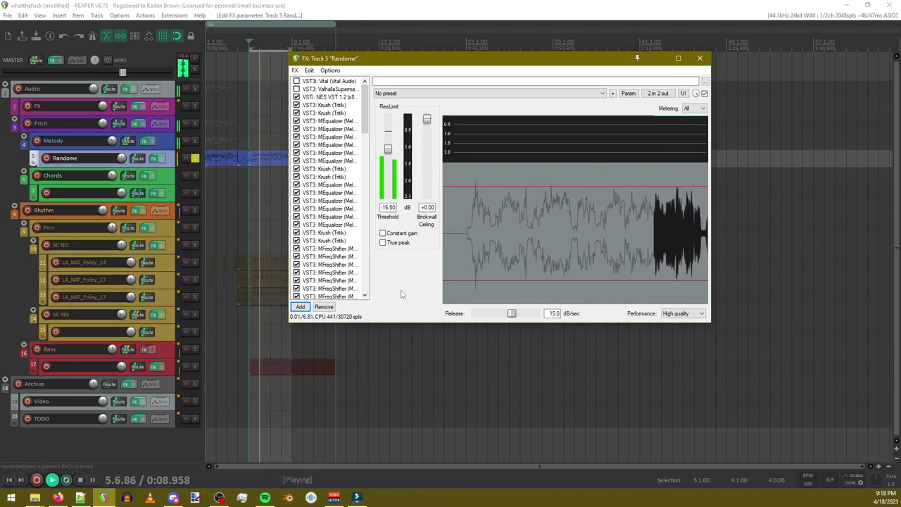
Step: Duplicate the band-pass MEqualizer and place the copy at the end of the chain, after the last ReaLimit
{"action": "scroll", "coordinate": [331, 285], "scroll_direction": "down", "scroll_amount": 10}
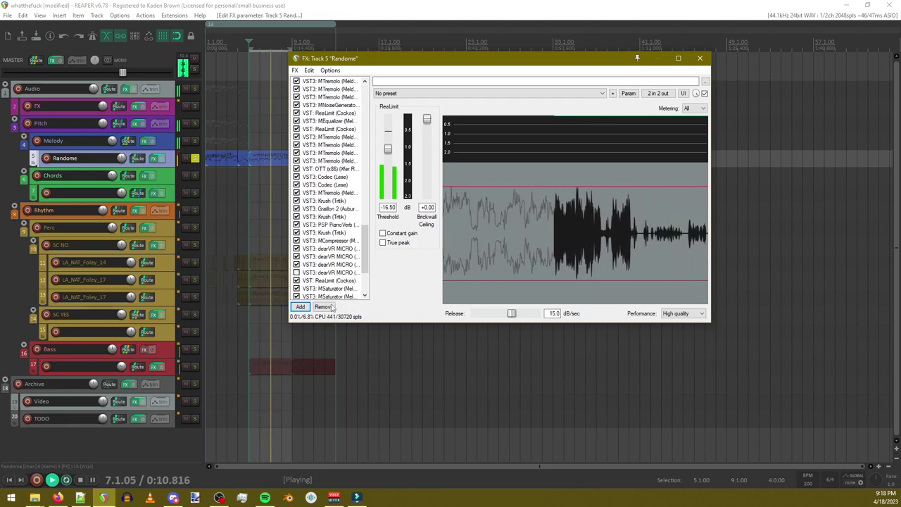
{"action": "left_click", "coordinate": [331, 287]}
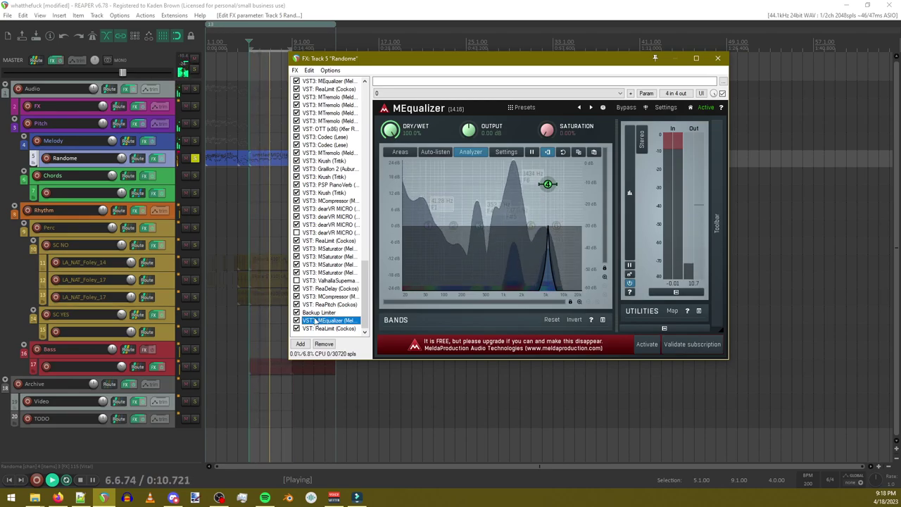
{"action": "left_click", "coordinate": [328, 311]}
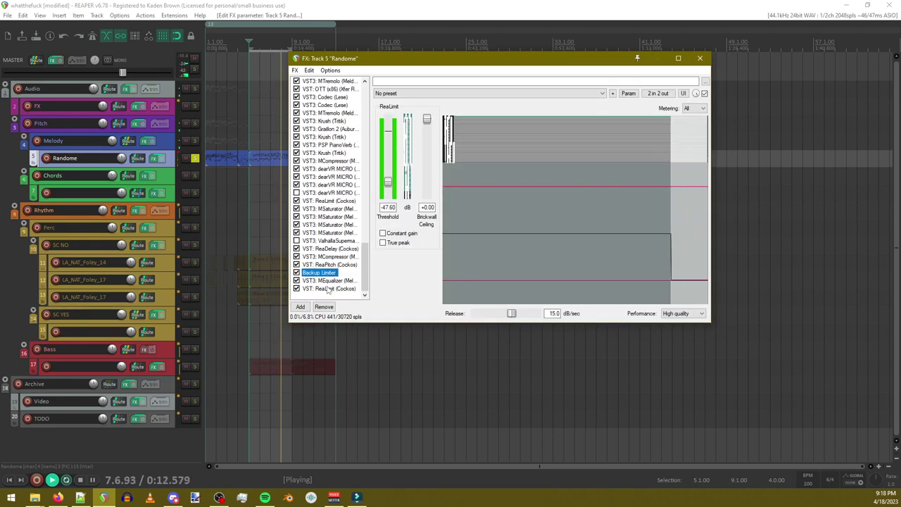
{"action": "key", "text": "ctrl+v"}
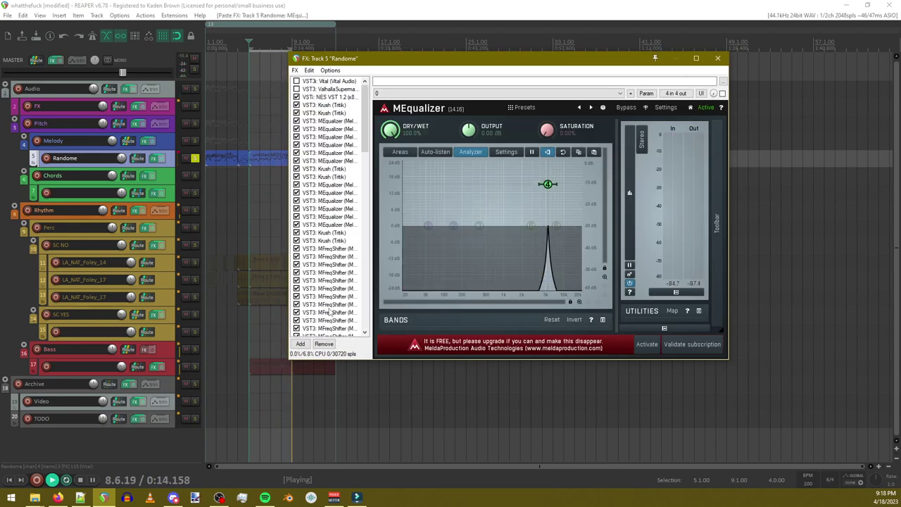
{"action": "left_click_drag", "start_coordinate": [328, 333], "coordinate": [329, 333]}
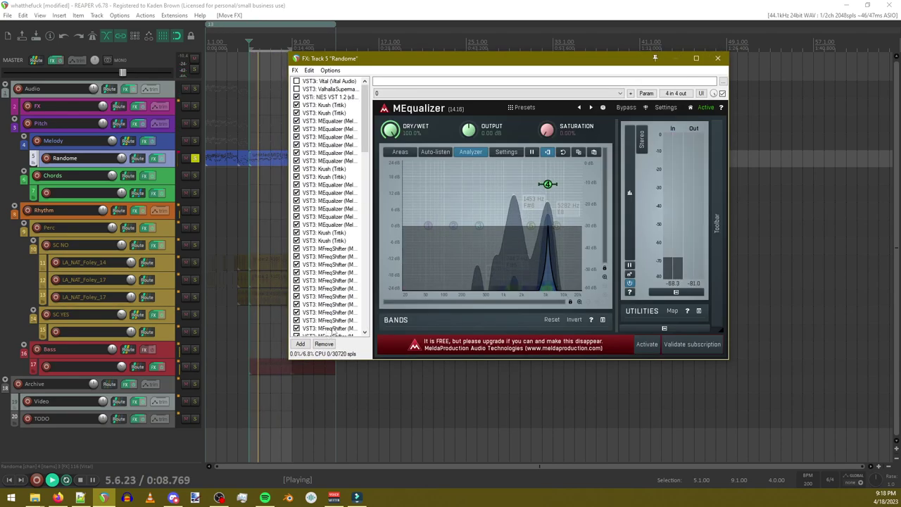
Step: Change the copied MEqualizer's band 4 to a Peak filter near 1.5 kHz with +24.00 dB gain and a wider bandwidth
{"action": "left_click_drag", "start_coordinate": [548, 184], "coordinate": [517, 160]}
{"action": "right_click", "coordinate": [514, 179]}
{"action": "left_click", "coordinate": [431, 276]}
{"action": "scroll", "coordinate": [516, 162], "scroll_direction": "up", "scroll_amount": 3}
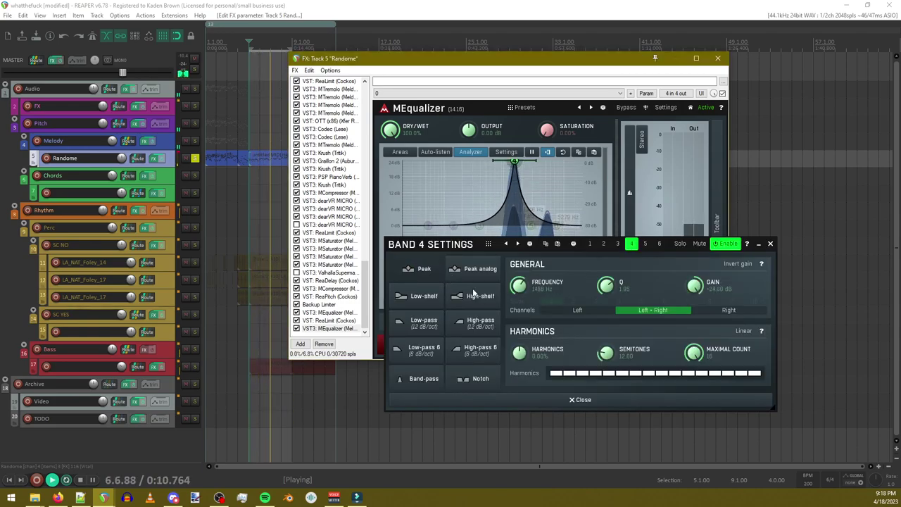
Step: Enable band 3 as a peak boost near 5.5 kHz and band 2 as a boost of about 24 dB near 500 Hz
{"action": "double_click", "coordinate": [479, 226]}
{"action": "left_click_drag", "start_coordinate": [480, 225], "coordinate": [550, 179]}
{"action": "scroll", "coordinate": [553, 164], "scroll_direction": "up", "scroll_amount": 4}
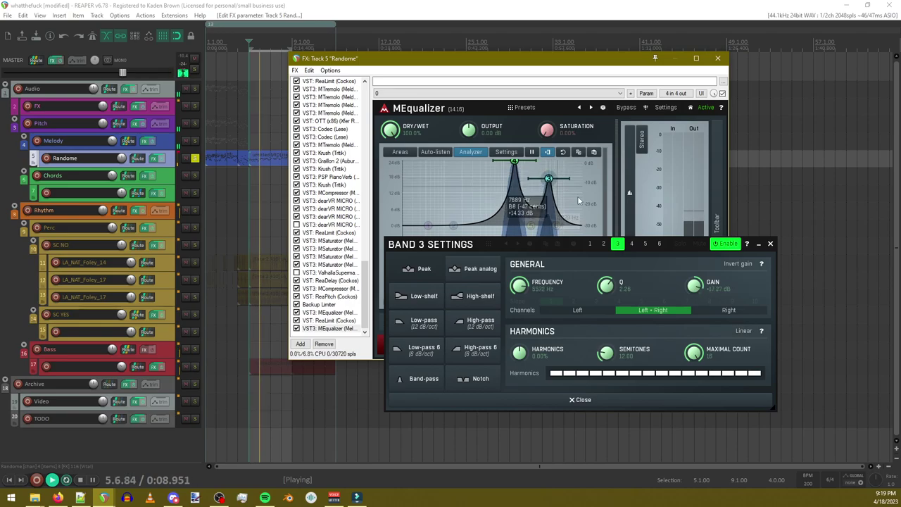
{"action": "left_click", "coordinate": [771, 244]}
{"action": "left_click_drag", "start_coordinate": [454, 225], "coordinate": [515, 181]}
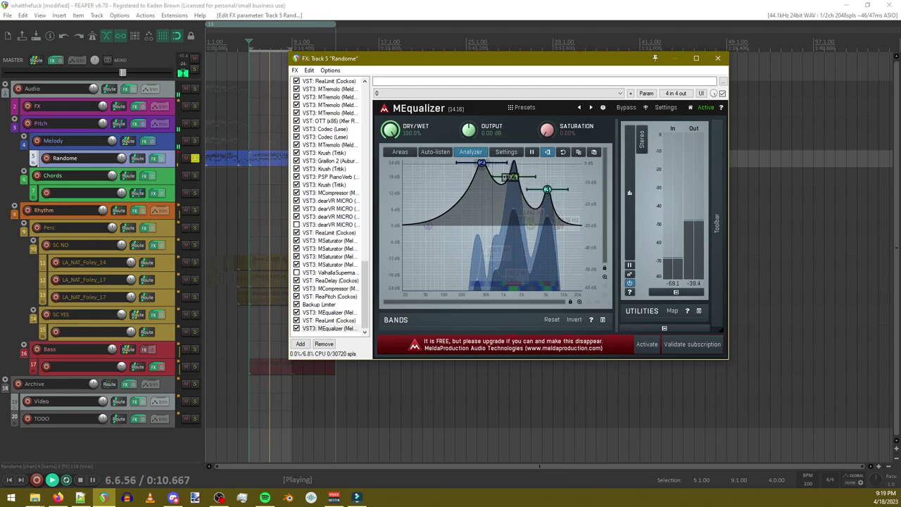
Step: Add another ReaLimit at the end of the chain and set its threshold to -48.90 dB
{"action": "left_click", "coordinate": [301, 345]}
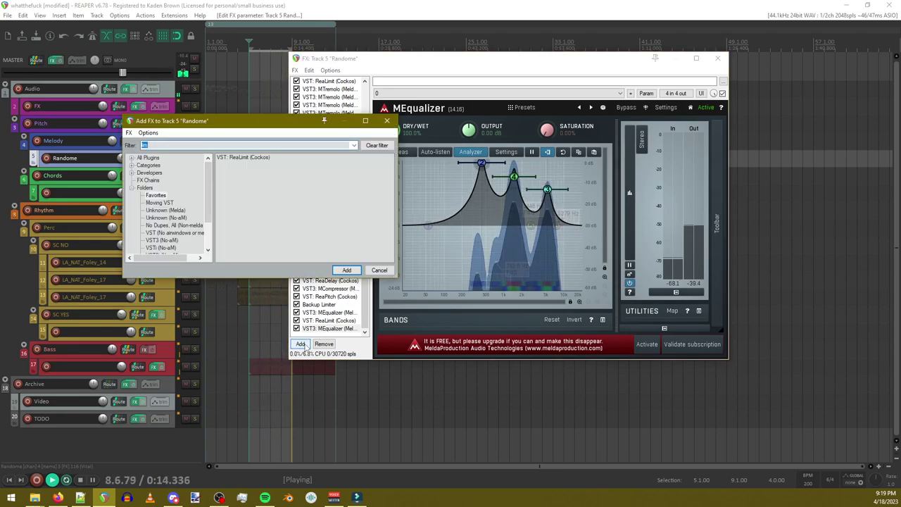
{"action": "double_click", "coordinate": [254, 158]}
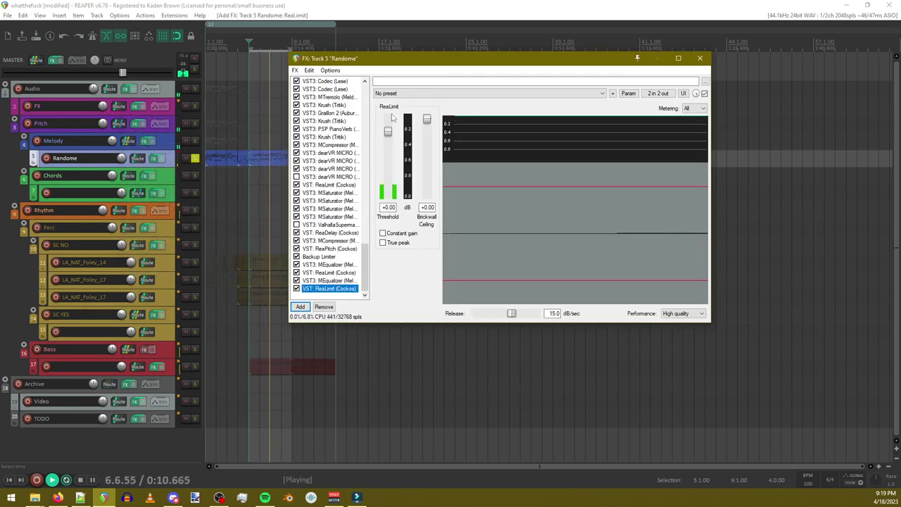
{"action": "left_click_drag", "start_coordinate": [388, 134], "coordinate": [405, 185]}
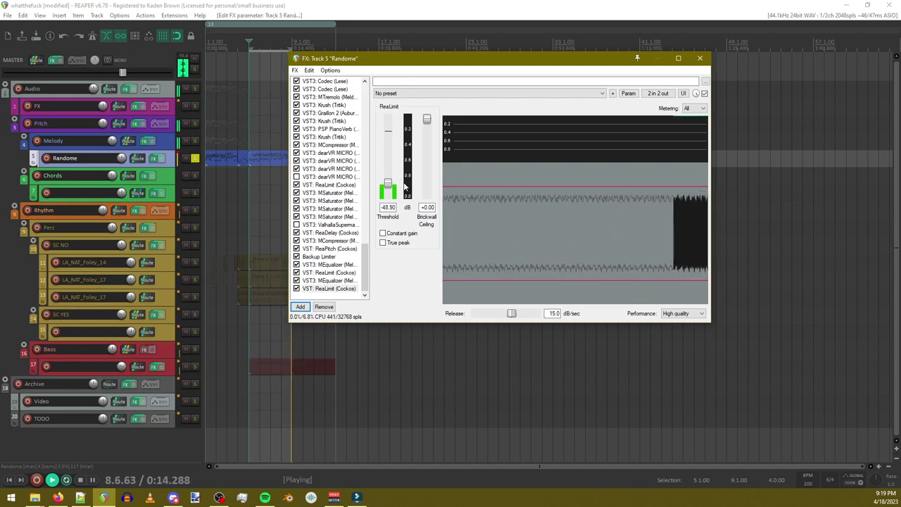
Step: Add Graillon 2 to the end of the Randome effects chain, after the last ReaLimit
{"action": "left_click", "coordinate": [331, 290]}
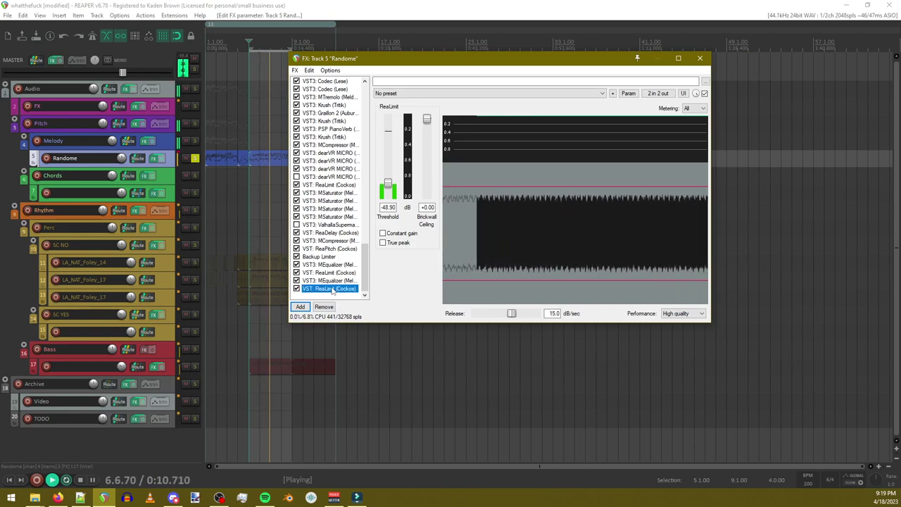
{"action": "left_click", "coordinate": [298, 310]}
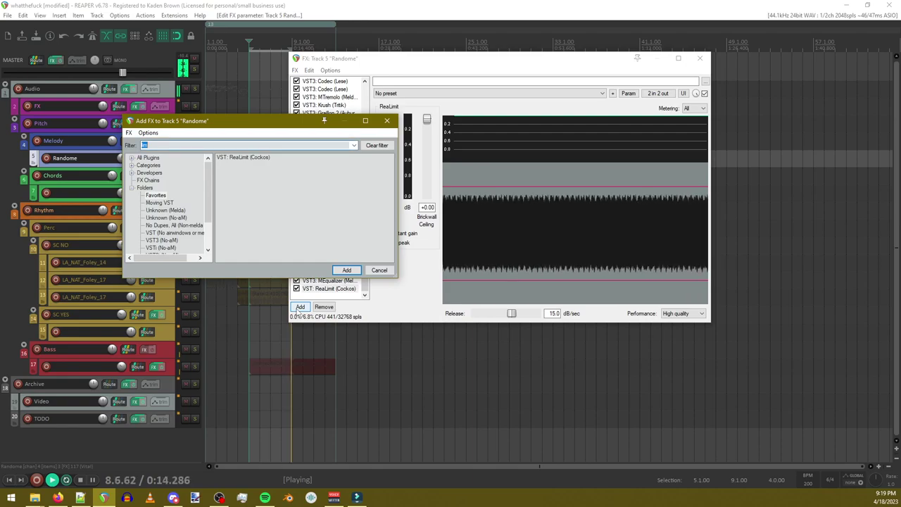
{"action": "type", "text": "gr"}
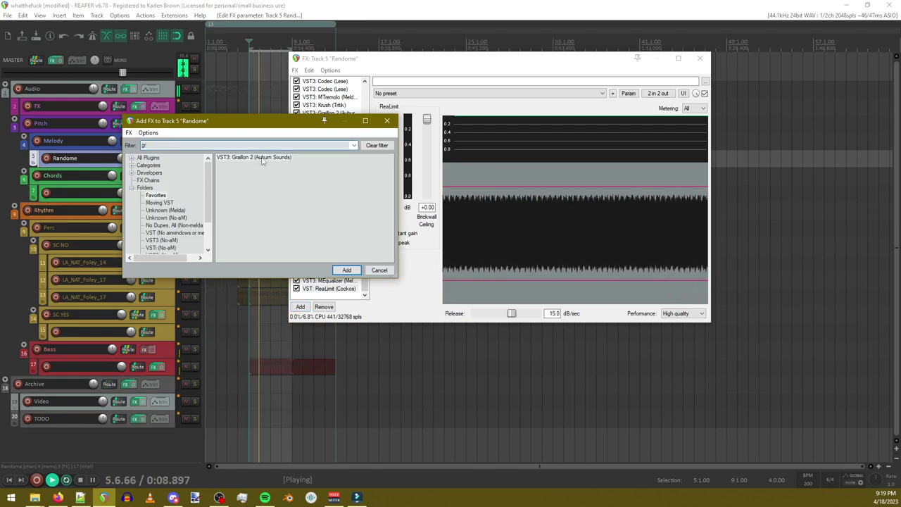
{"action": "key", "text": "Return"}
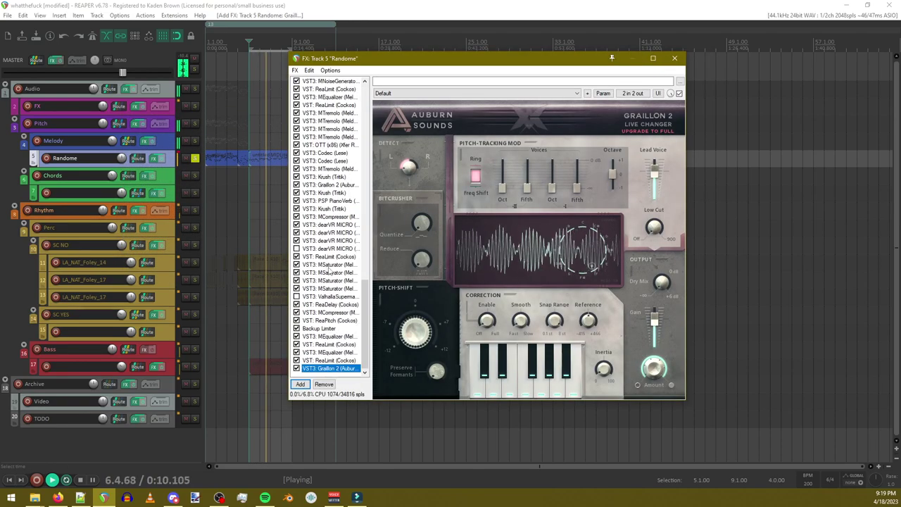
Step: Turn up Graillon 2's Preserve Formants and Correction Enable controls, with the pitch shift reset to 0.00 st
{"action": "left_click", "coordinate": [416, 329]}
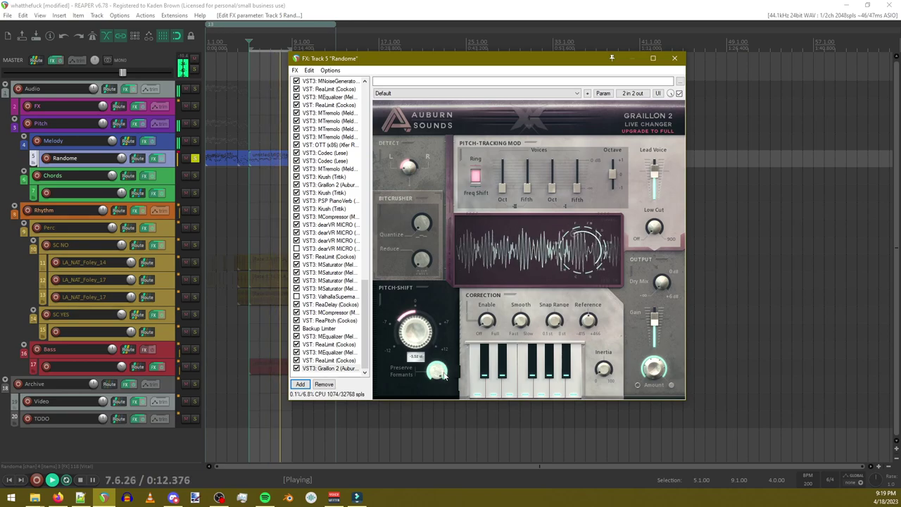
{"action": "double_click", "coordinate": [423, 342]}
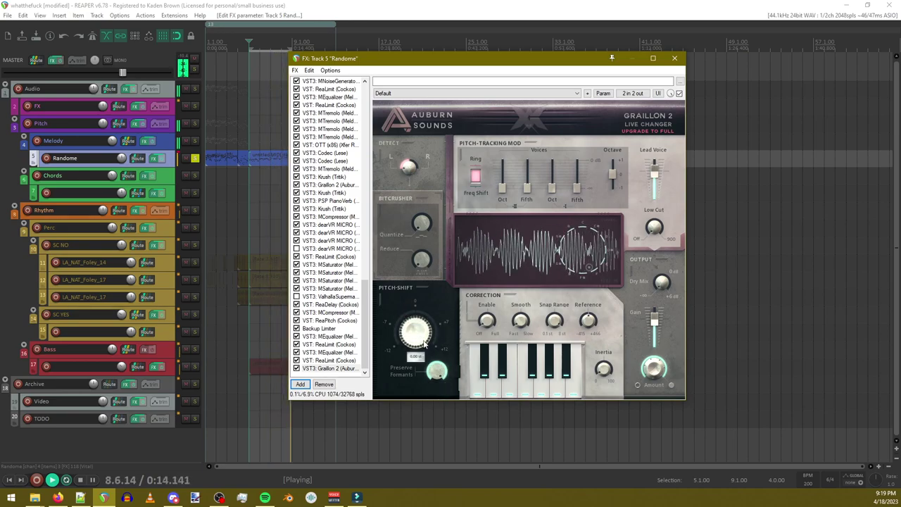
{"action": "left_click_drag", "start_coordinate": [493, 59], "coordinate": [607, 59]}
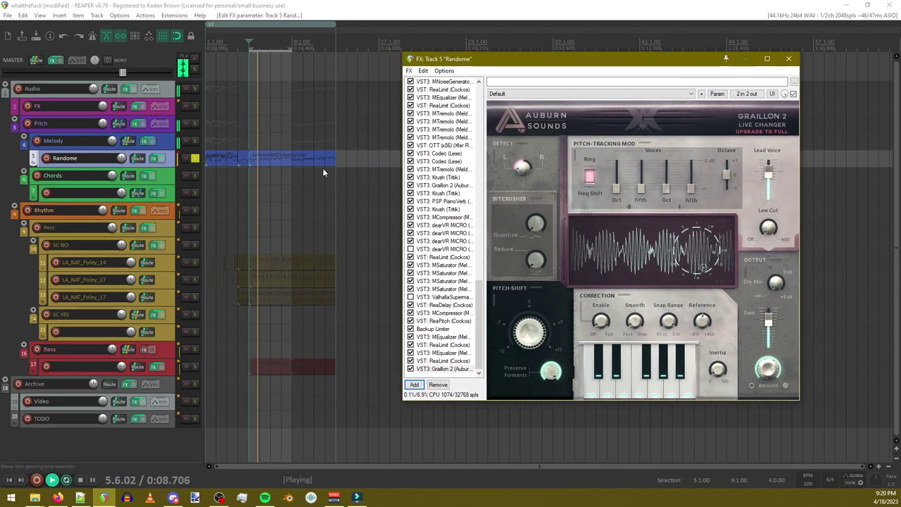
{"action": "left_click_drag", "start_coordinate": [600, 321], "coordinate": [603, 264]}
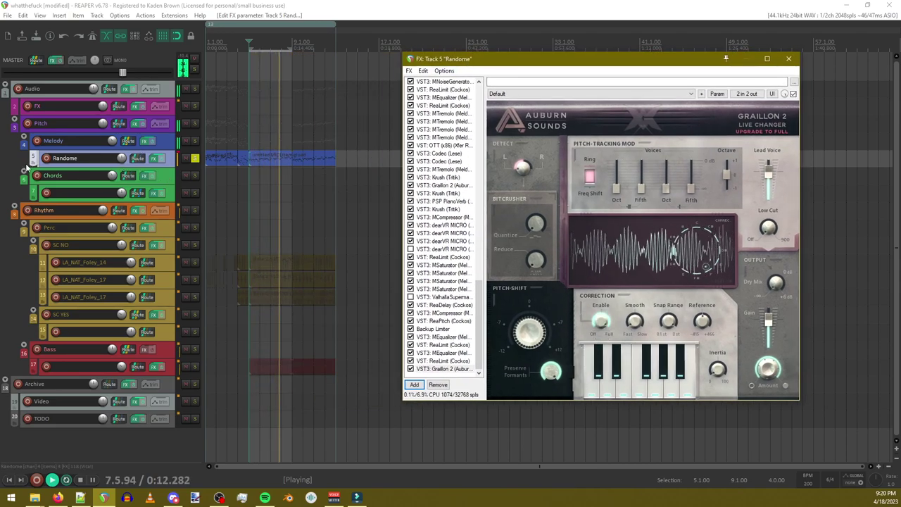
Step: Arm the Randome track for recording and check its available MIDI input sources
{"action": "left_click", "coordinate": [46, 158]}
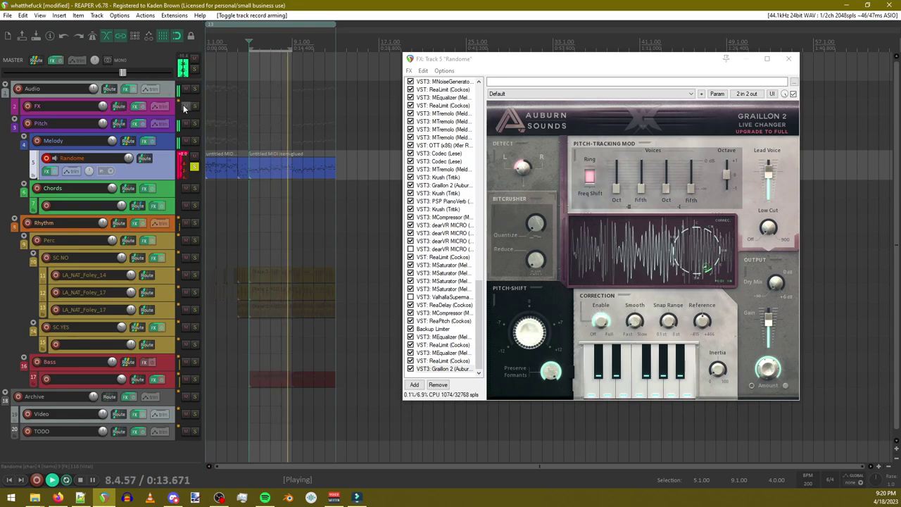
{"action": "right_click", "coordinate": [46, 159]}
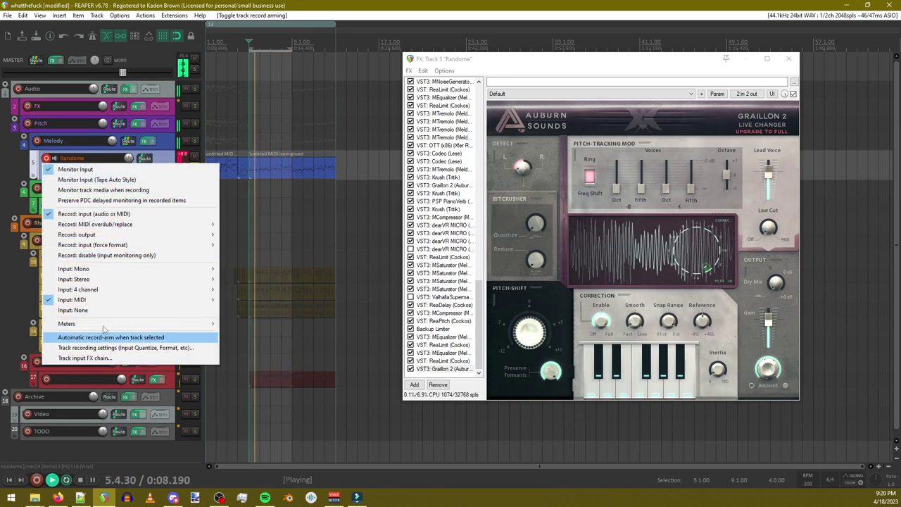
{"action": "mouse_move", "coordinate": [184, 300]}
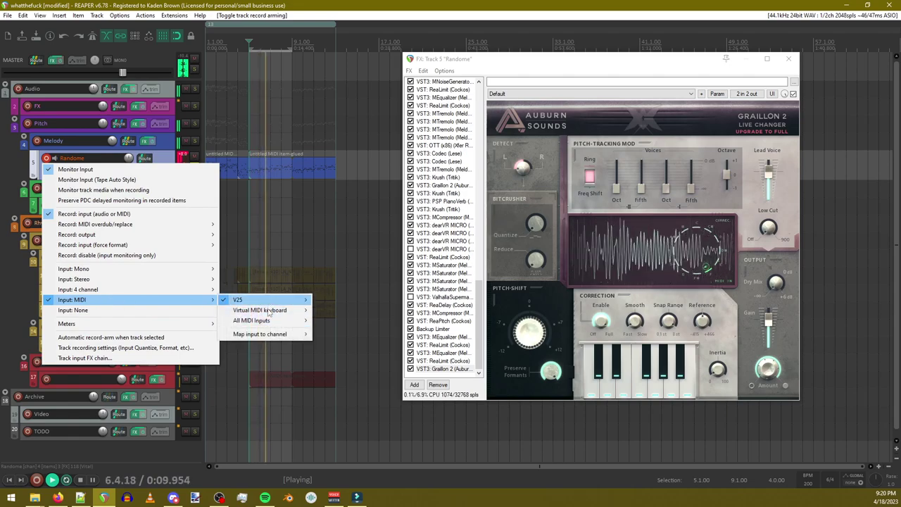
{"action": "left_click", "coordinate": [442, 4]}
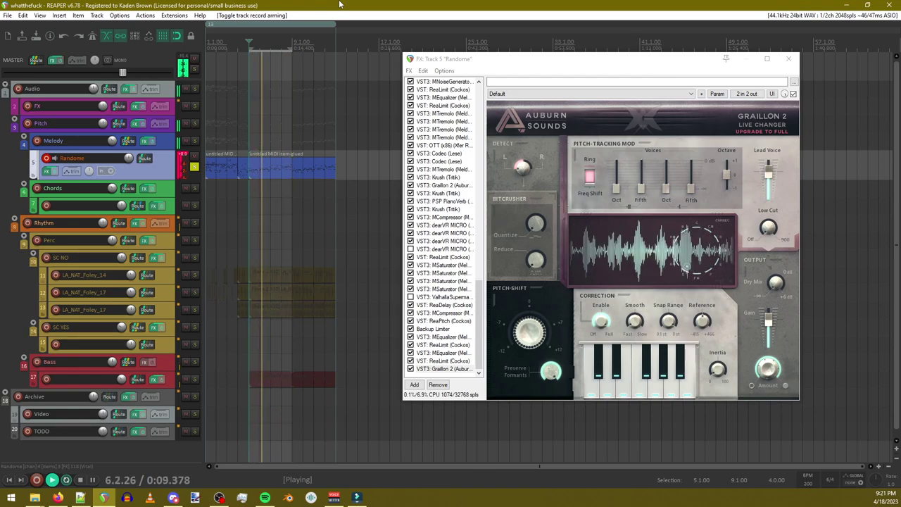
Step: Readjust Graillon 2's Correction Enable amount and recheck the Randome track's recording input options
{"action": "left_click", "coordinate": [602, 326]}
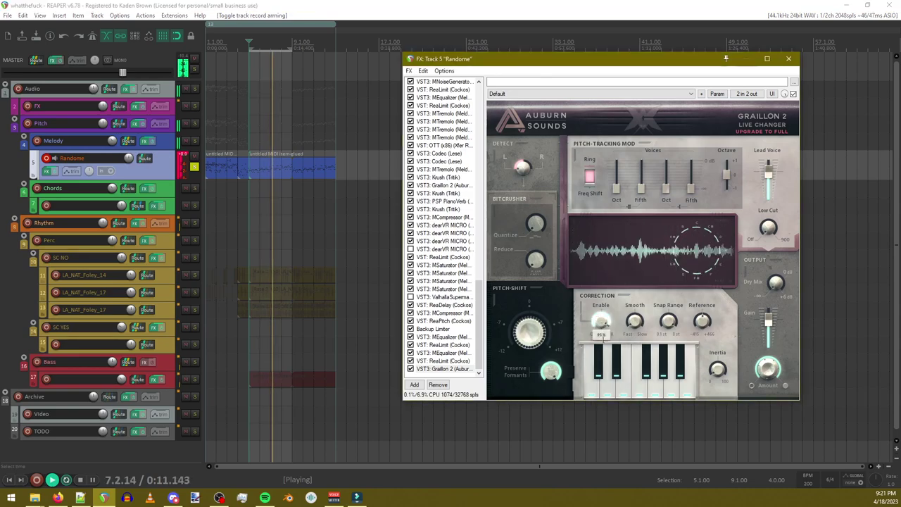
{"action": "left_click_drag", "start_coordinate": [601, 324], "coordinate": [601, 331]}
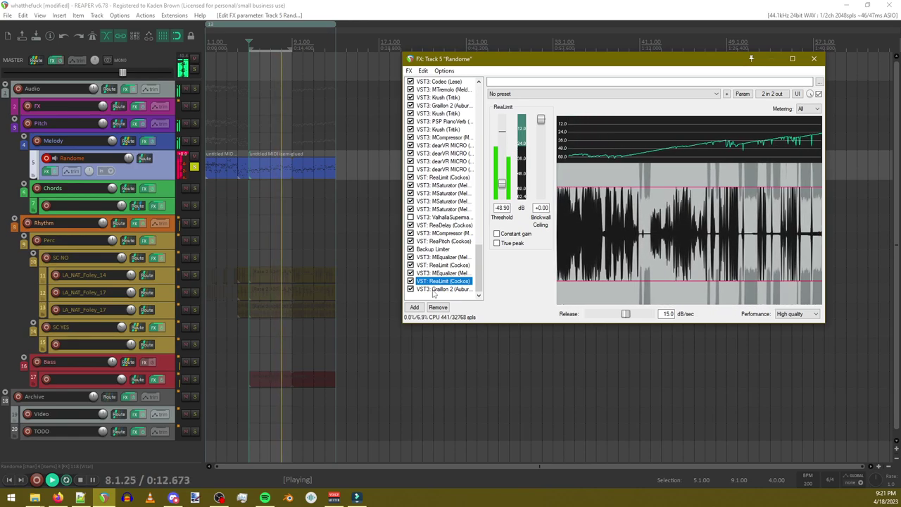
{"action": "left_click", "coordinate": [435, 289]}
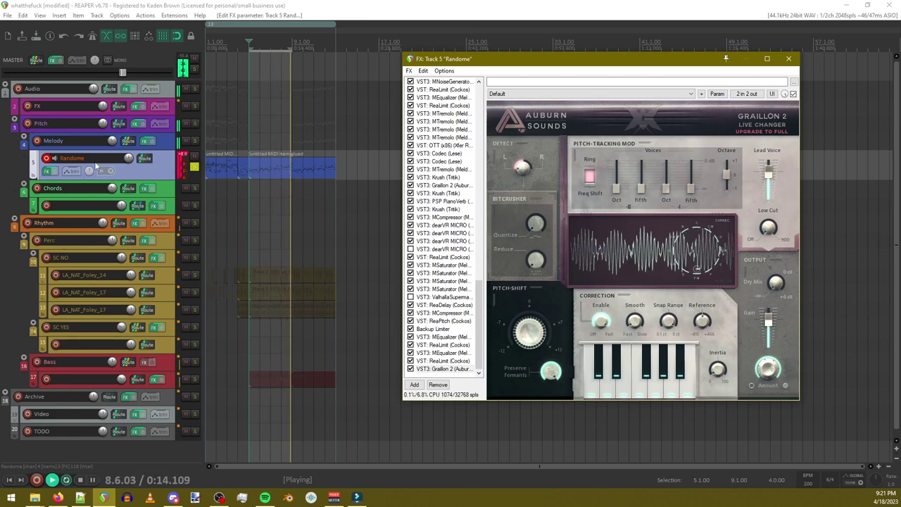
{"action": "right_click", "coordinate": [46, 161]}
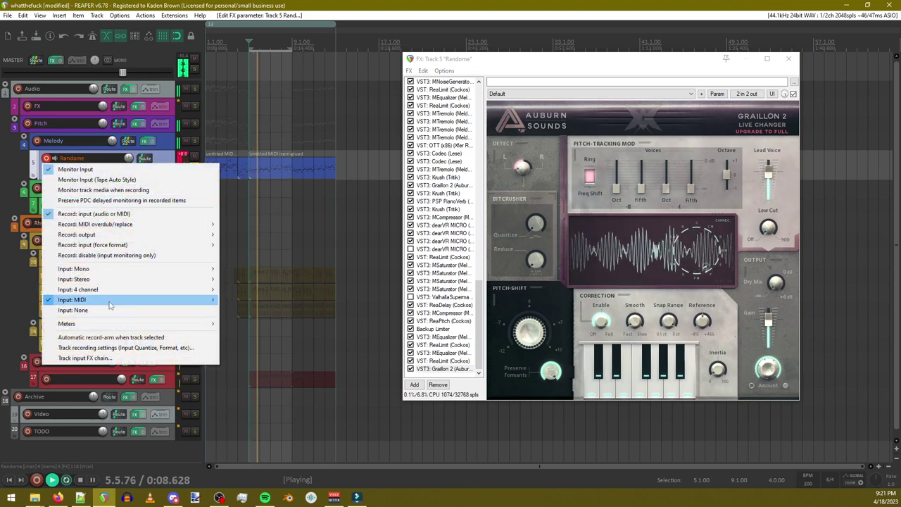
{"action": "left_click", "coordinate": [355, 4]}
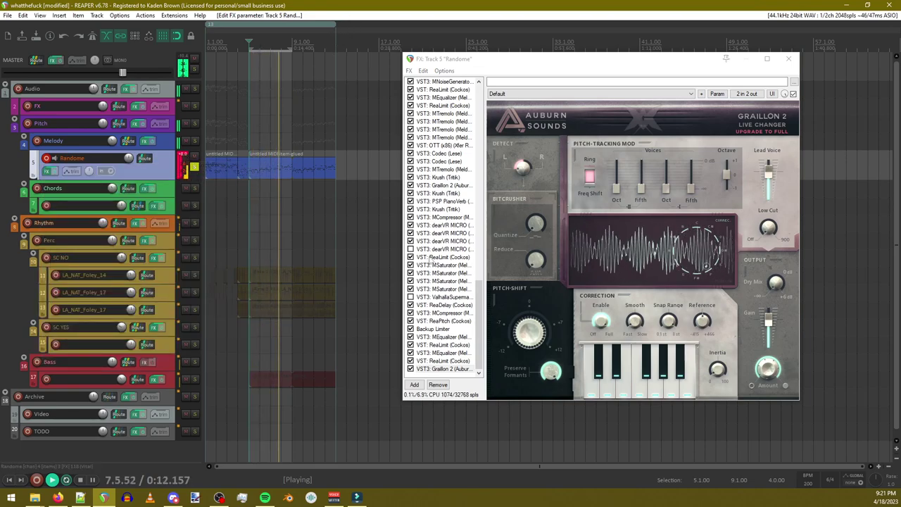
Step: Add a ReaLimit after Graillon 2 with a brickwall ceiling of -1.20 dB and Low latency performance
{"action": "left_click", "coordinate": [415, 385]}
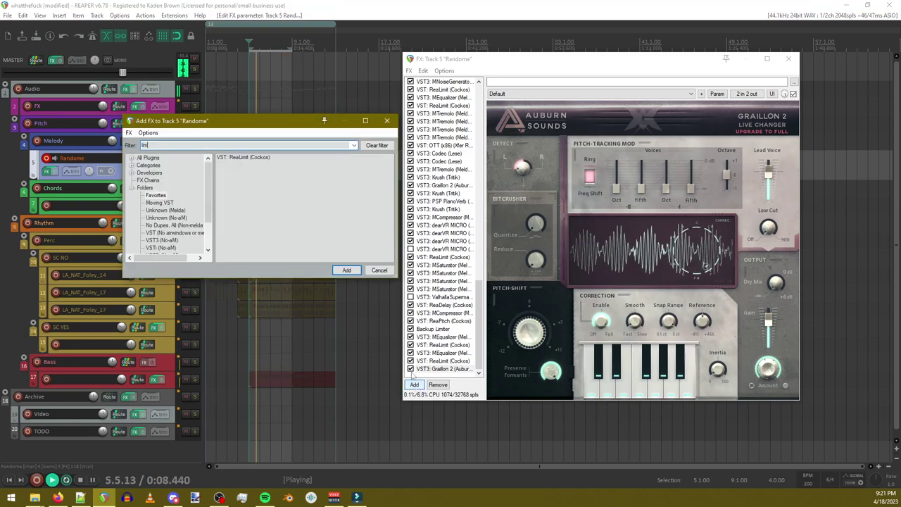
{"action": "double_click", "coordinate": [255, 159]}
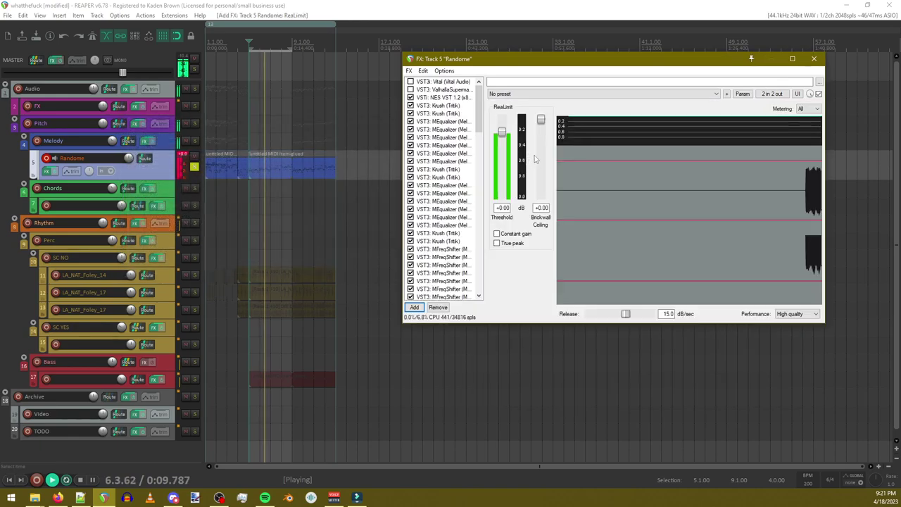
{"action": "left_click_drag", "start_coordinate": [538, 125], "coordinate": [550, 138]}
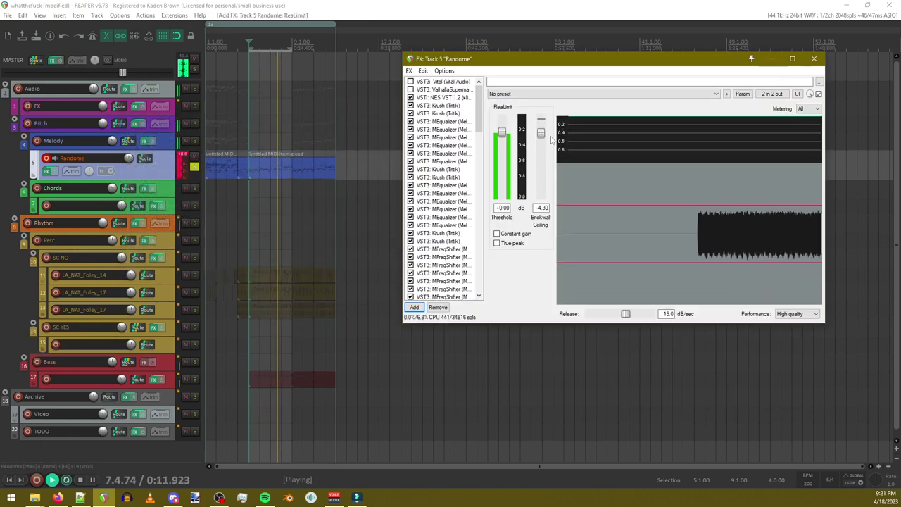
{"action": "left_click", "coordinate": [187, 156]}
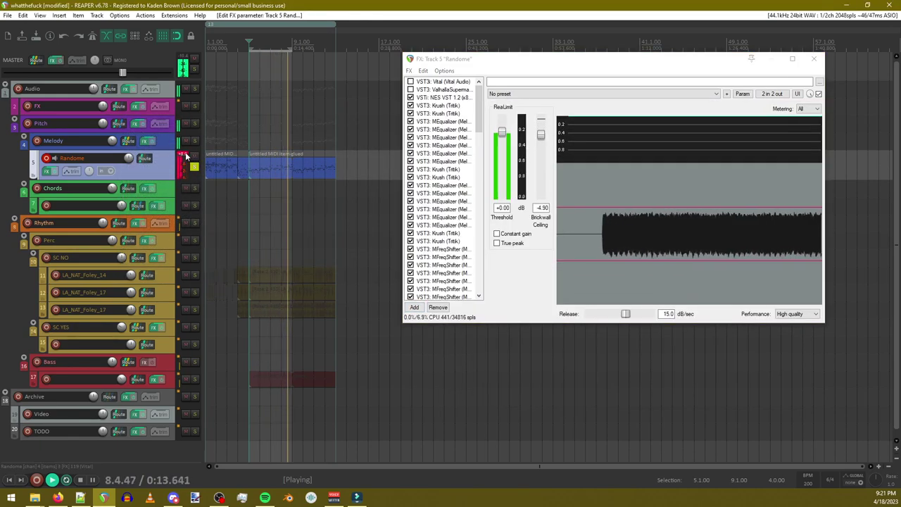
{"action": "left_click_drag", "start_coordinate": [541, 135], "coordinate": [540, 128]}
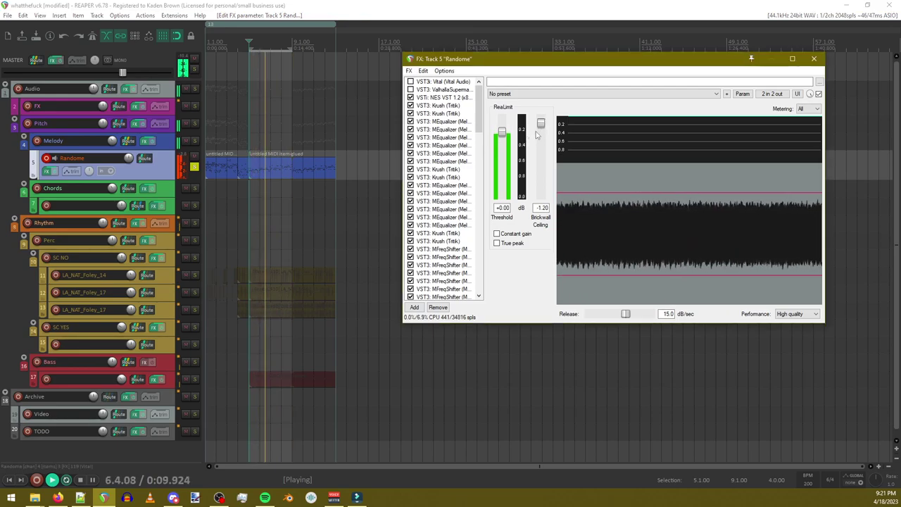
{"action": "left_click", "coordinate": [791, 323]}
Step: Test Graillon 2's pitch-shift control and inspect its parameter options and plug-in pin connections
{"action": "scroll", "coordinate": [423, 289], "scroll_direction": "down", "scroll_amount": 9}
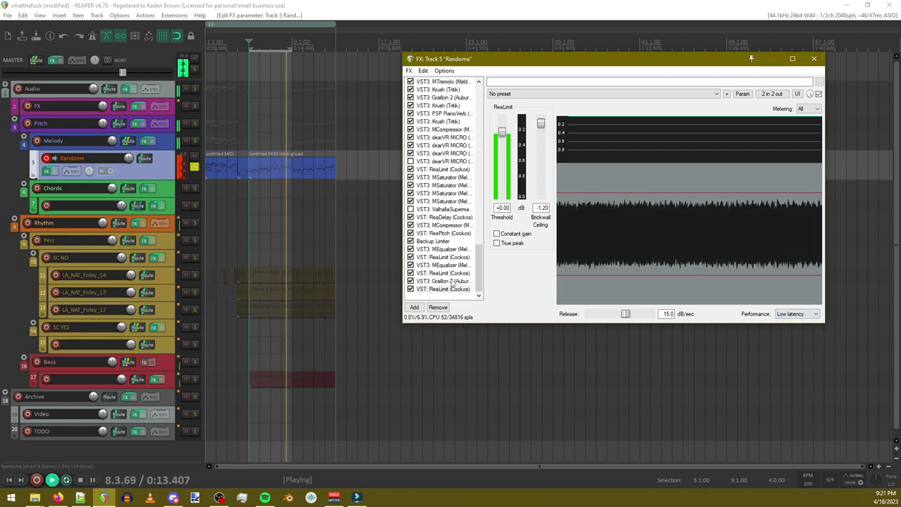
{"action": "left_click", "coordinate": [452, 281]}
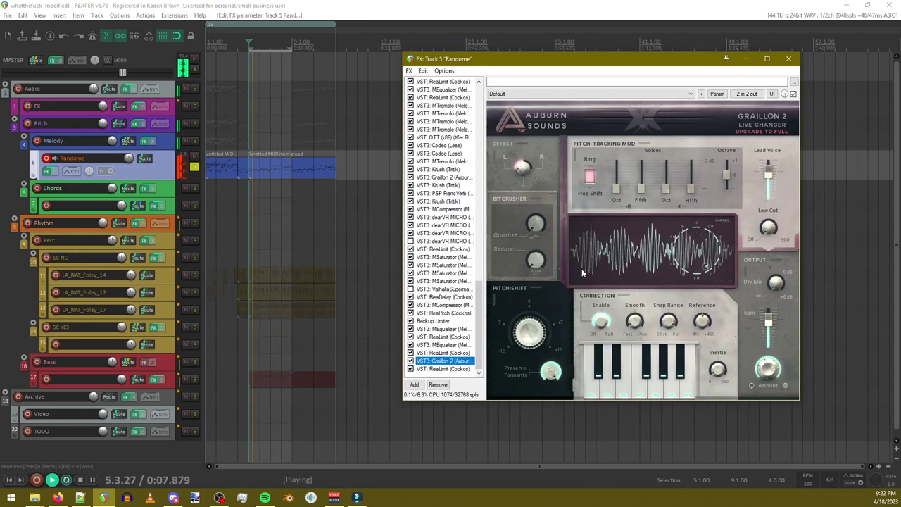
{"action": "left_click_drag", "start_coordinate": [542, 344], "coordinate": [538, 335]}
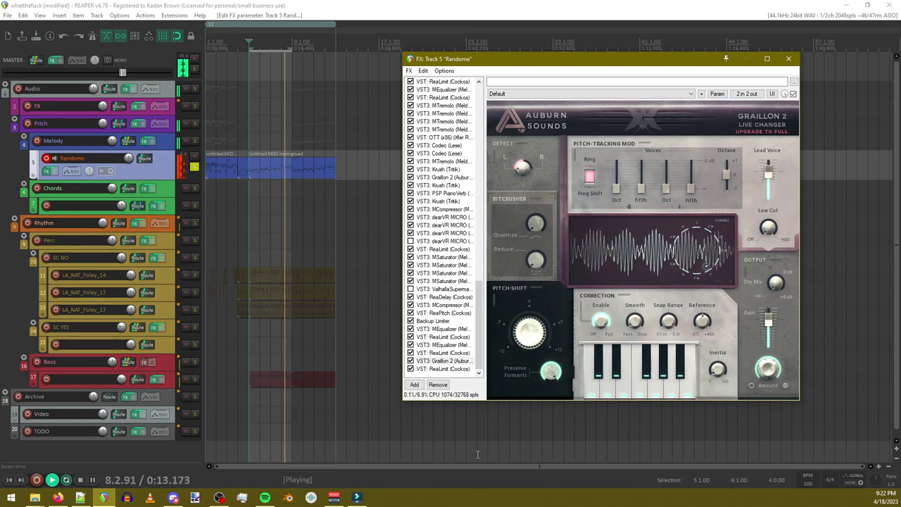
{"action": "left_click", "coordinate": [717, 94]}
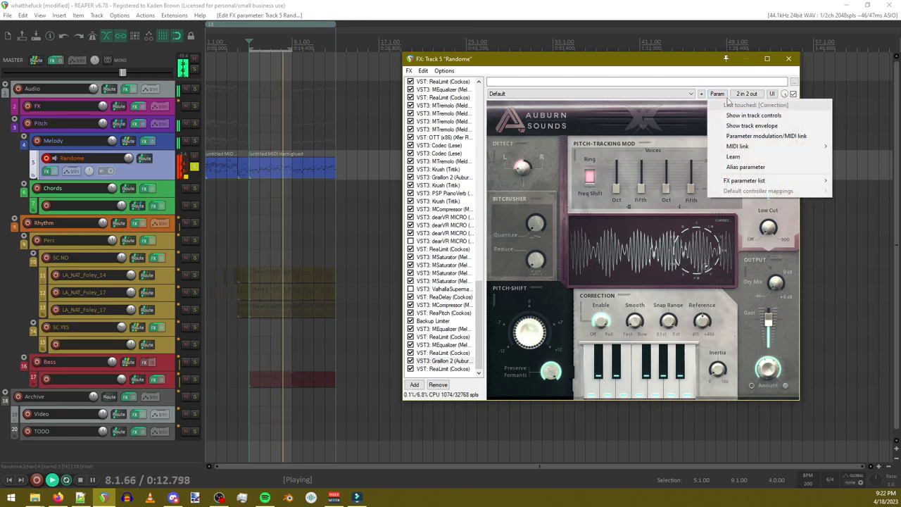
{"action": "left_click", "coordinate": [747, 94]}
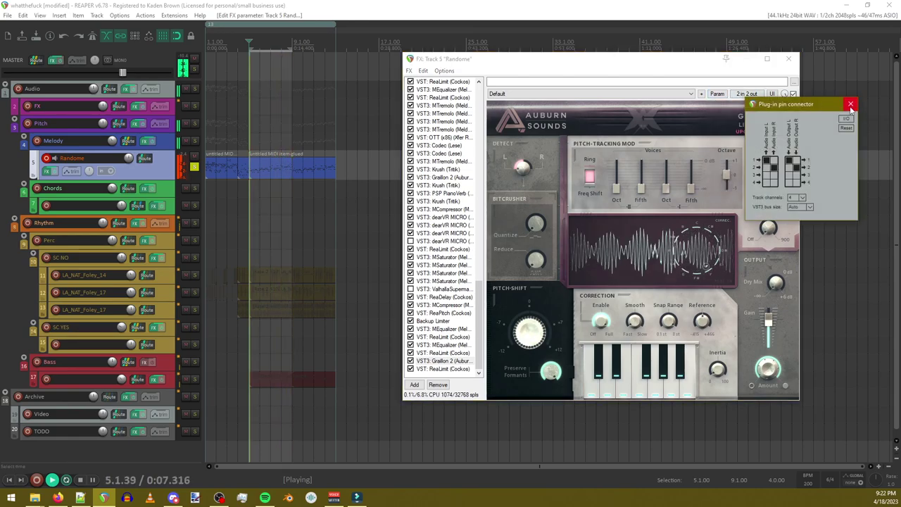
{"action": "left_click", "coordinate": [850, 104]}
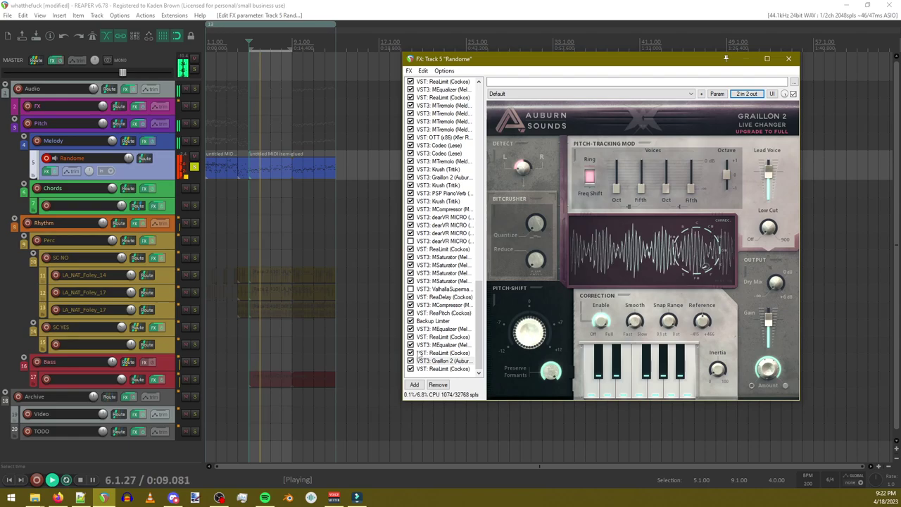
Step: Add an MEqualizer and place it between Graillon 2 and the final ReaLimit
{"action": "left_click", "coordinate": [414, 385]}
{"action": "type", "text": "eq"}
{"action": "key", "text": "Return"}
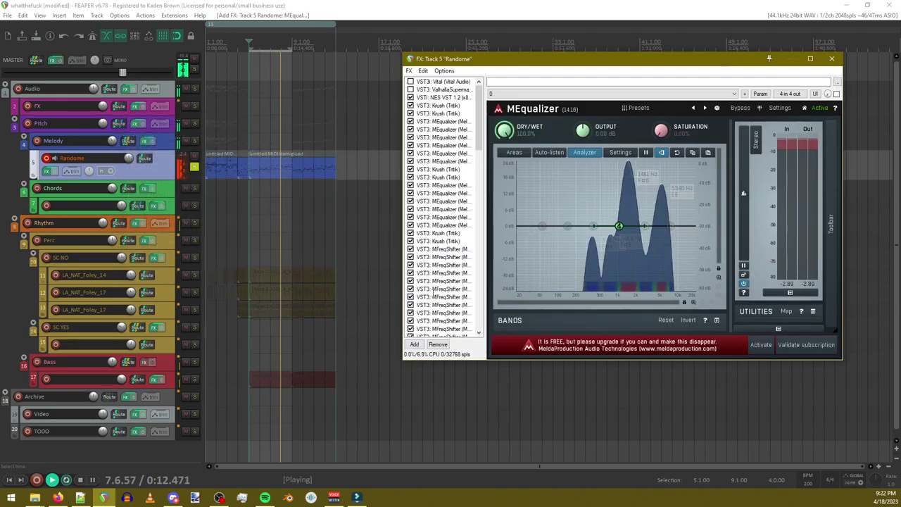
{"action": "left_click_drag", "start_coordinate": [424, 325], "coordinate": [423, 318]}
Step: Enable band 4 of the new MEqualizer as a High-pass filter with slope 10 (120 dB/oct) near 205 Hz
{"action": "mouse_move", "coordinate": [620, 226]}
{"action": "left_mouse_down"}
{"action": "mouse_move", "coordinate": [608, 205]}
{"action": "mouse_move", "coordinate": [631, 237]}
{"action": "left_mouse_up"}
{"action": "right_click", "coordinate": [631, 238]}
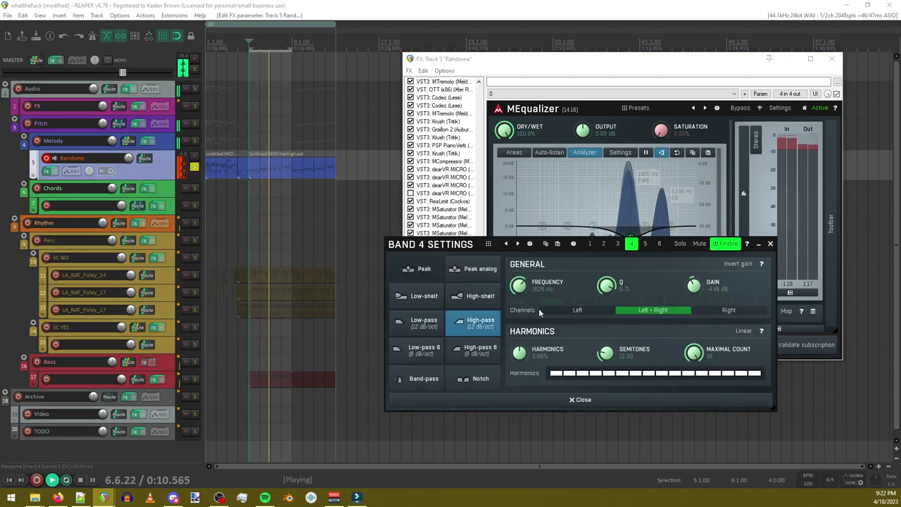
{"action": "left_click", "coordinate": [481, 321]}
{"action": "left_click", "coordinate": [756, 301]}
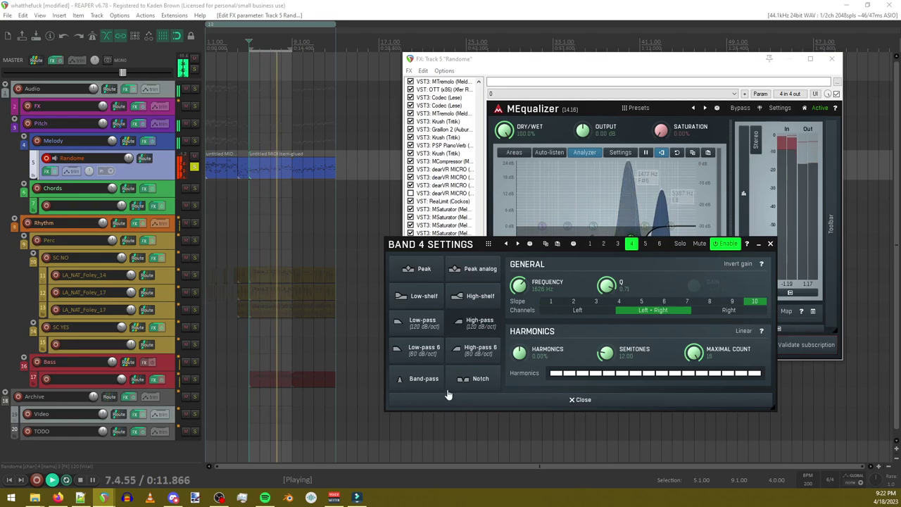
{"action": "left_click", "coordinate": [770, 244]}
{"action": "left_click_drag", "start_coordinate": [629, 239], "coordinate": [579, 233]}
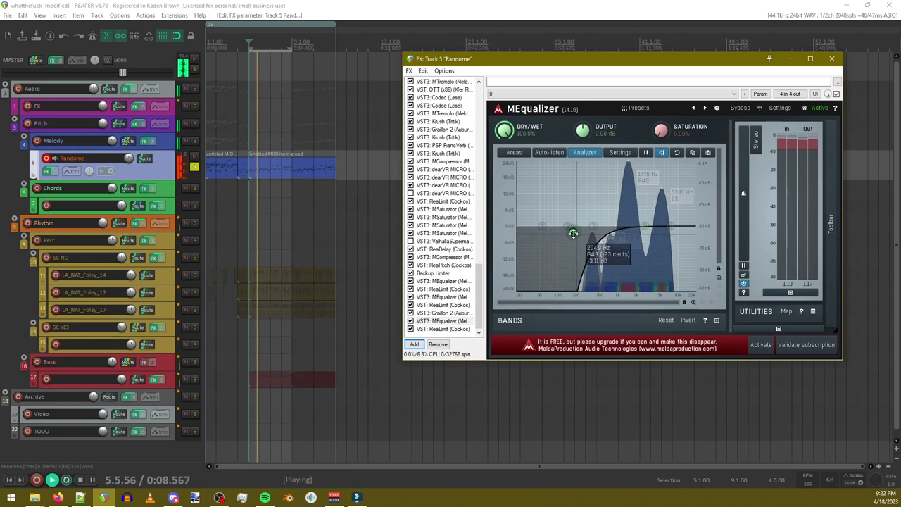
Step: Change the new MEqualizer's band 4 to a Low-pass filter with its cutoff near 1154 Hz
{"action": "double_click", "coordinate": [574, 232]}
{"action": "left_click", "coordinate": [771, 243]}
{"action": "left_click_drag", "start_coordinate": [574, 232], "coordinate": [622, 229]}
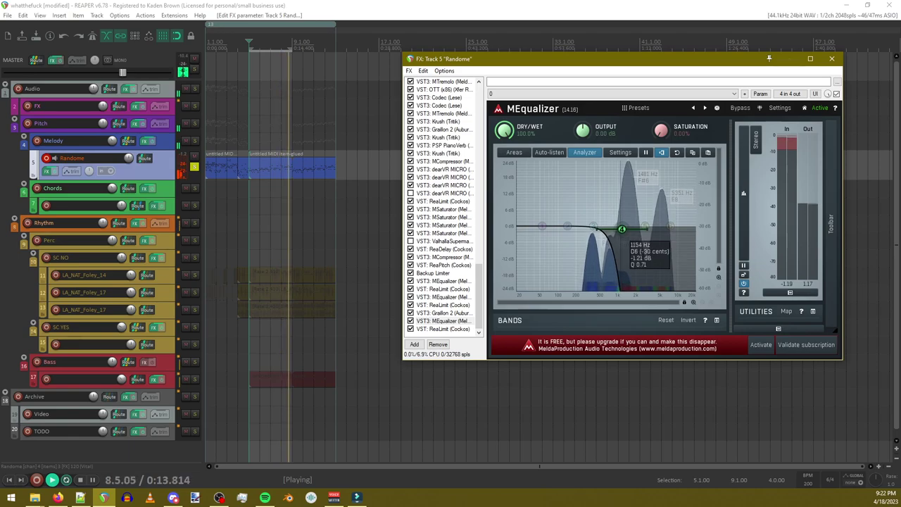
Step: Add another ReaLimit at the very end of the Randome effects chain
{"action": "left_click", "coordinate": [415, 344]}
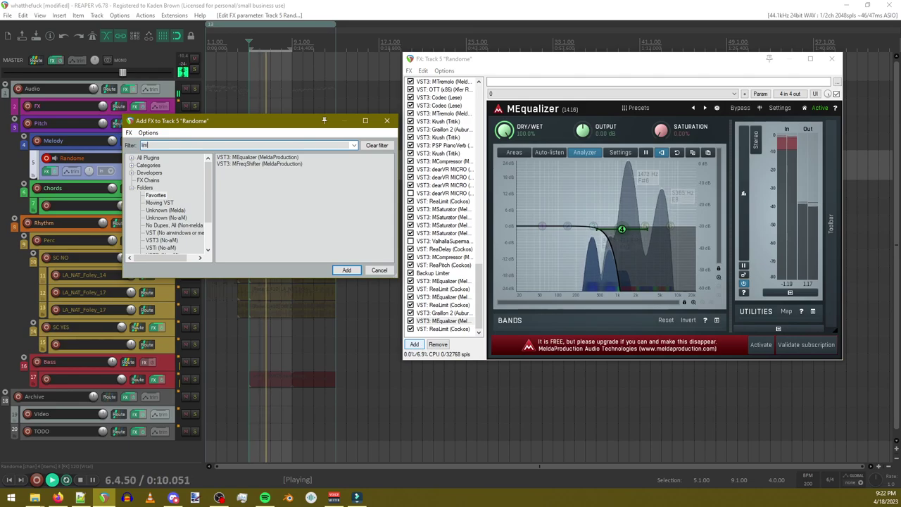
{"action": "double_click", "coordinate": [260, 157]}
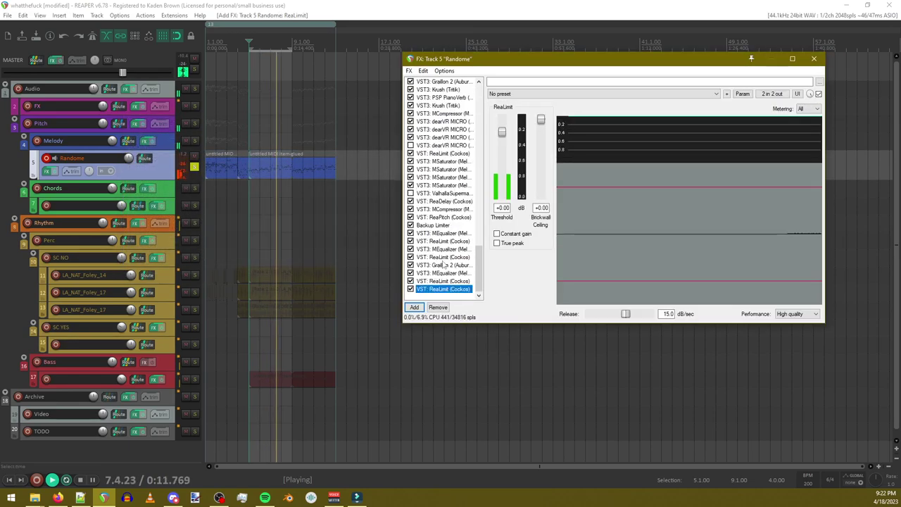
Step: Move the new ReaLimit above the last one in the chain and set its threshold to -34.70 dB
{"action": "left_click_drag", "start_coordinate": [437, 289], "coordinate": [438, 281]}
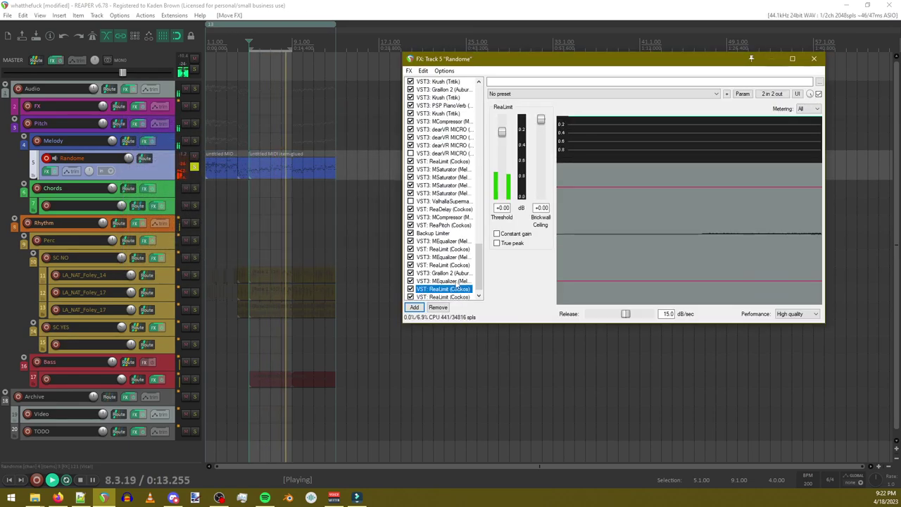
{"action": "left_click_drag", "start_coordinate": [500, 134], "coordinate": [524, 176]}
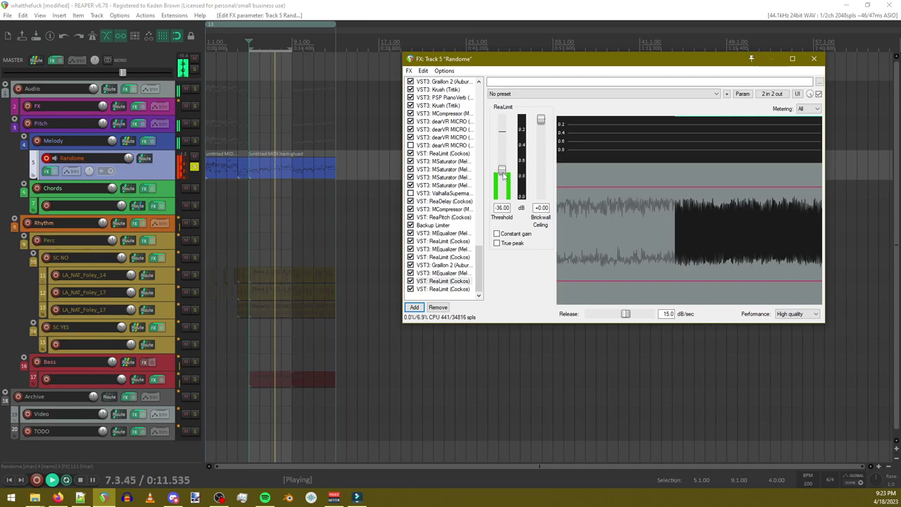
{"action": "left_click_drag", "start_coordinate": [501, 173], "coordinate": [502, 172]}
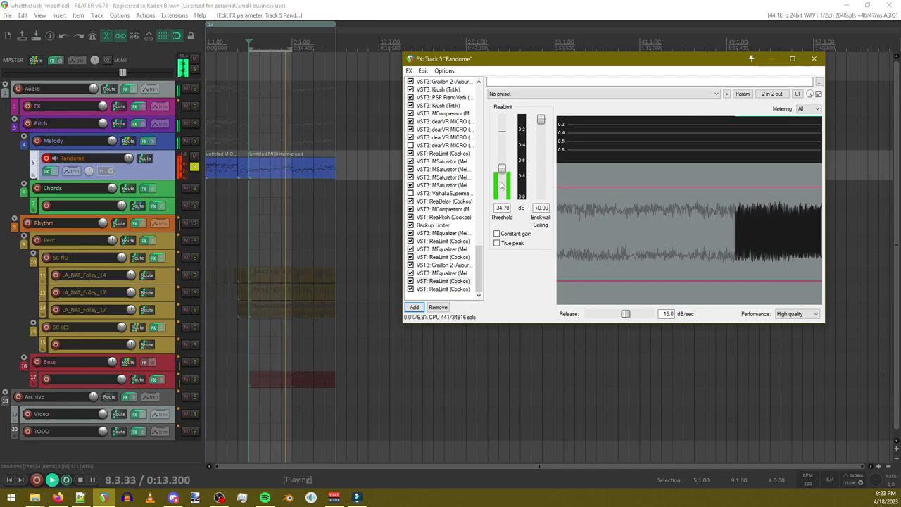
Step: Add ValhallaSupermassive to the Randome track and place it just before the final ReaLimit
{"action": "left_click", "coordinate": [414, 307]}
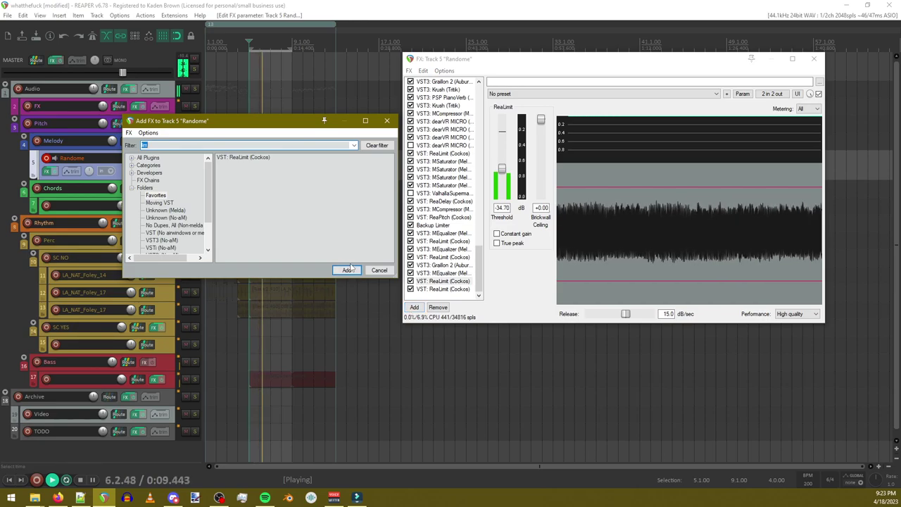
{"action": "type", "text": "va"}
{"action": "double_click", "coordinate": [261, 157]}
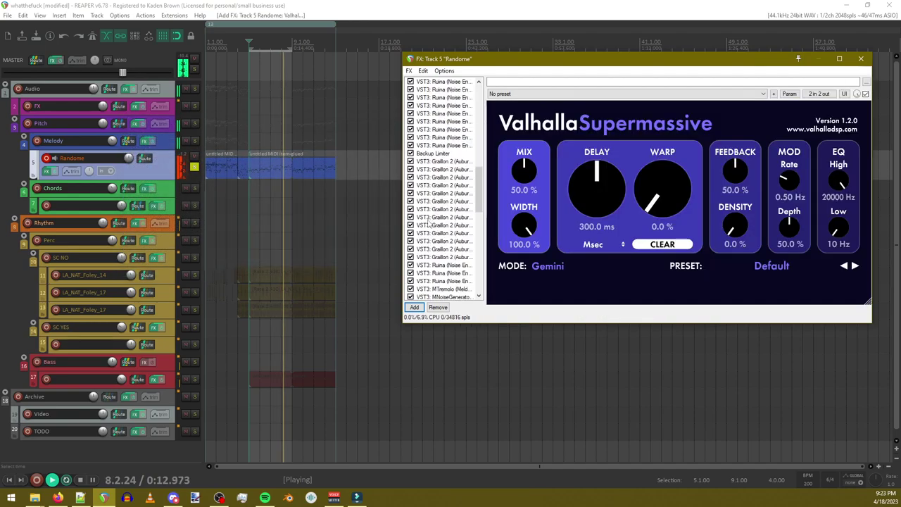
{"action": "left_click_drag", "start_coordinate": [435, 289], "coordinate": [438, 276]}
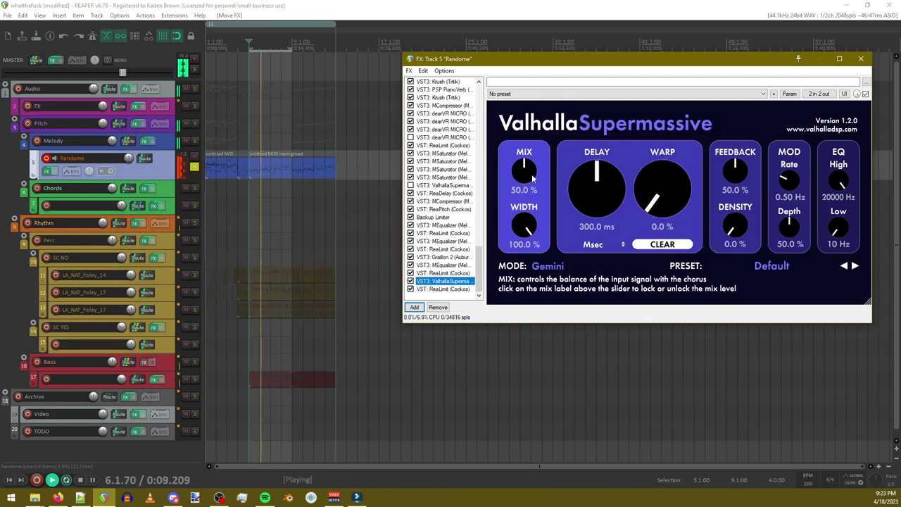
Step: Set ValhallaSupermassive to 117.6 ms delay, 23.6% warp, 65.2% mix and 90.4% feedback
{"action": "left_click_drag", "start_coordinate": [599, 196], "coordinate": [600, 234]}
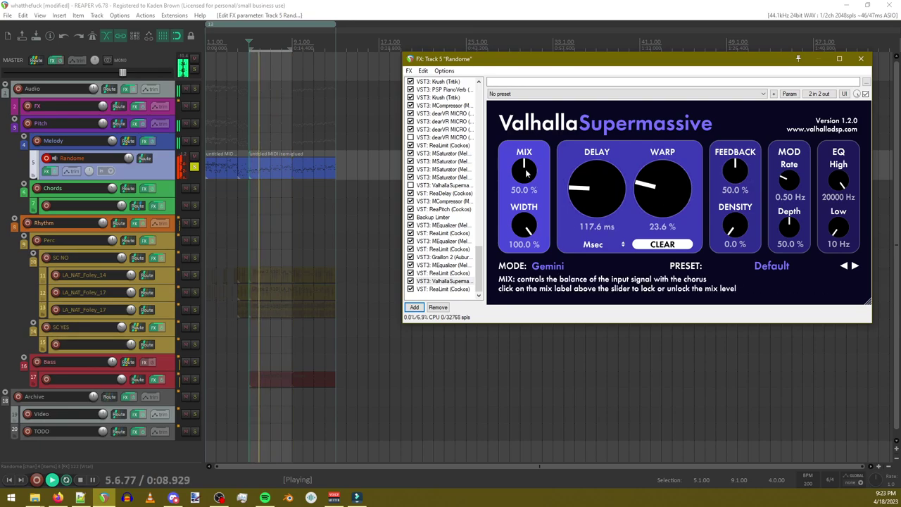
{"action": "left_click_drag", "start_coordinate": [526, 181], "coordinate": [515, 163]}
{"action": "left_click_drag", "start_coordinate": [736, 170], "coordinate": [737, 149]}
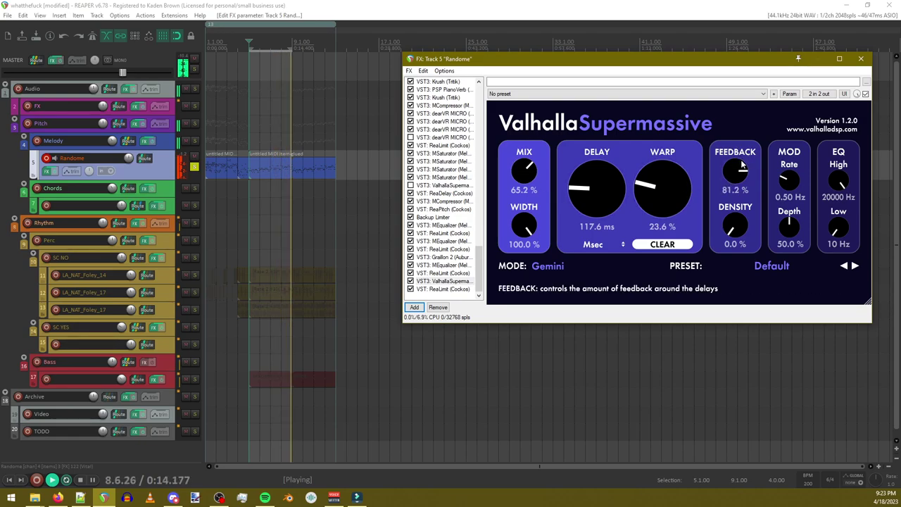
{"action": "left_click_drag", "start_coordinate": [739, 176], "coordinate": [719, 206]}
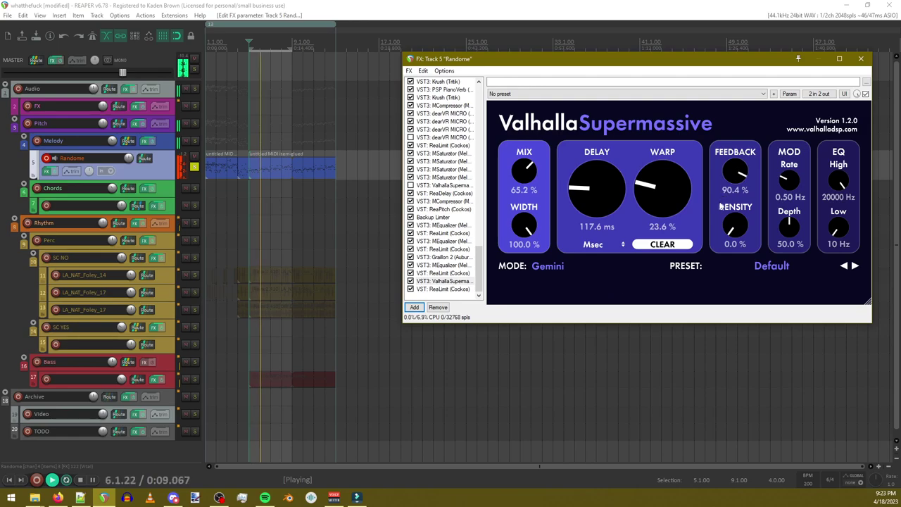
Step: Stop playback, split the Randome melody item at 9.1.00 and delete the part after the split
{"action": "key", "text": "space"}
{"action": "left_click", "coordinate": [292, 169]}
{"action": "key", "text": "s"}
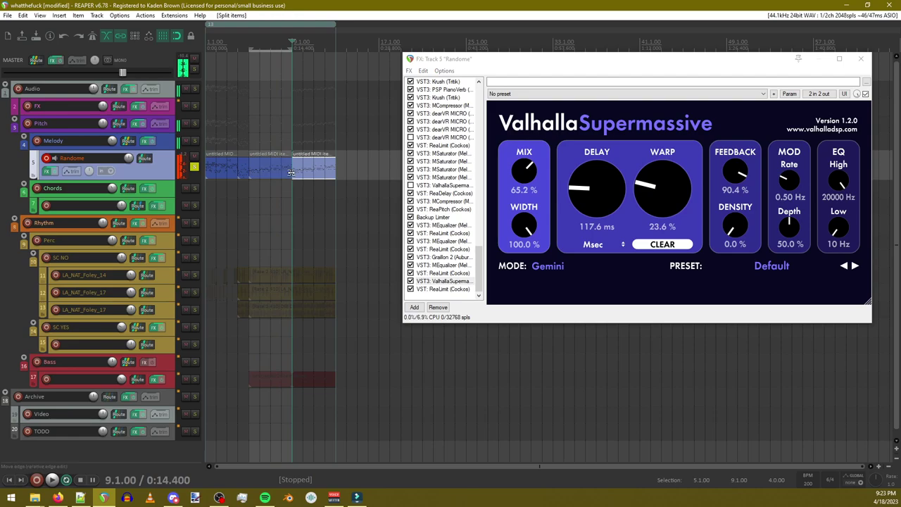
{"action": "key", "text": "Delete"}
Step: Delete the Randome melody content before 5.1.00 and move the remaining four-bar item to the project start
{"action": "left_click", "coordinate": [254, 174]}
{"action": "left_click_drag", "start_coordinate": [235, 162], "coordinate": [198, 207]}
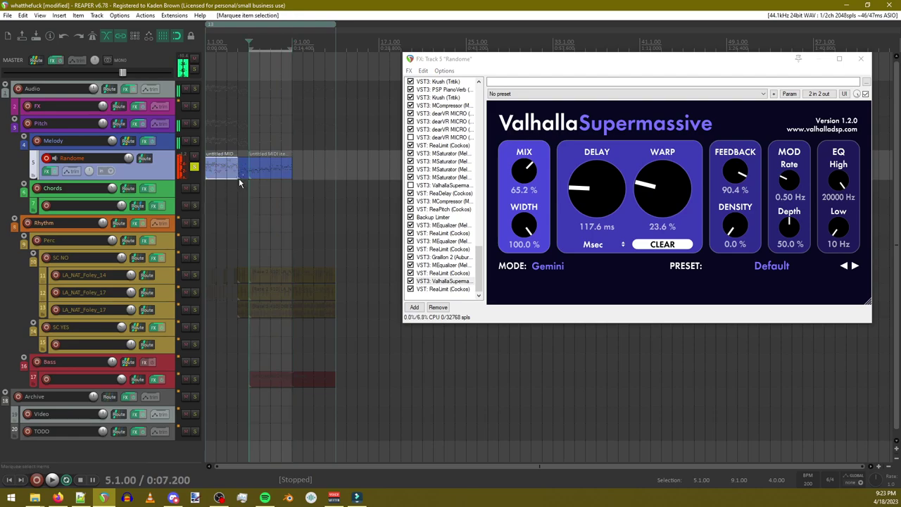
{"action": "key", "text": "Delete"}
{"action": "mouse_move", "coordinate": [257, 178]}
{"action": "left_mouse_down"}
{"action": "mouse_move", "coordinate": [214, 180]}
{"action": "mouse_move", "coordinate": [209, 189]}
{"action": "mouse_move", "coordinate": [258, 193]}
{"action": "left_mouse_up"}
{"action": "key", "text": "space"}
Step: Delete all items on the foley percussion tracks and the bass track
{"action": "scroll", "coordinate": [294, 267], "scroll_direction": "down", "scroll_amount": 3}
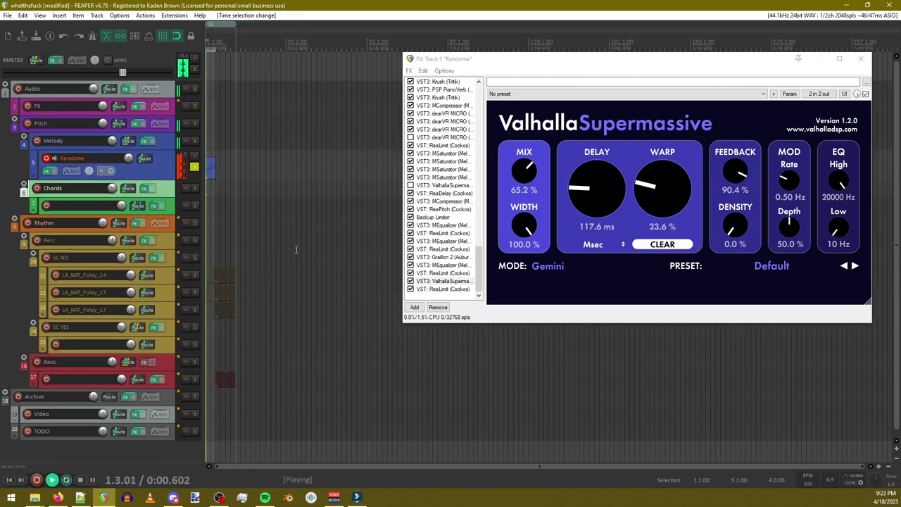
{"action": "scroll", "coordinate": [296, 249], "scroll_direction": "up", "scroll_amount": 3}
{"action": "left_click_drag", "start_coordinate": [328, 248], "coordinate": [162, 415]}
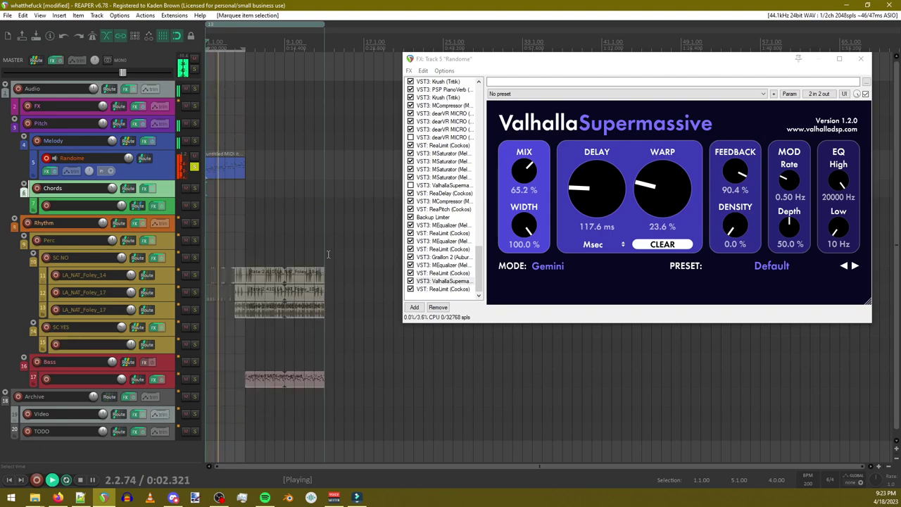
{"action": "key", "text": "Delete"}
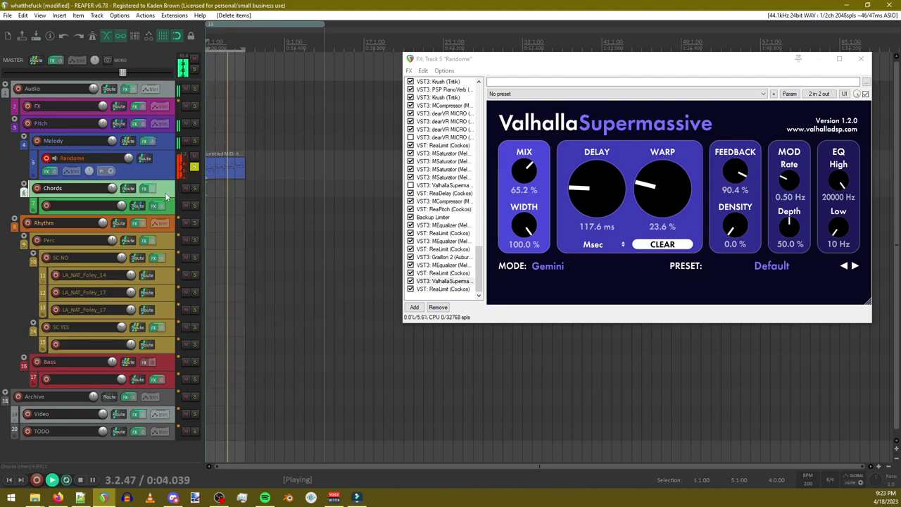
Step: Delete every track from Chords down to TODO
{"action": "left_click", "coordinate": [171, 438], "text": "shift"}
{"action": "key", "text": "Delete"}
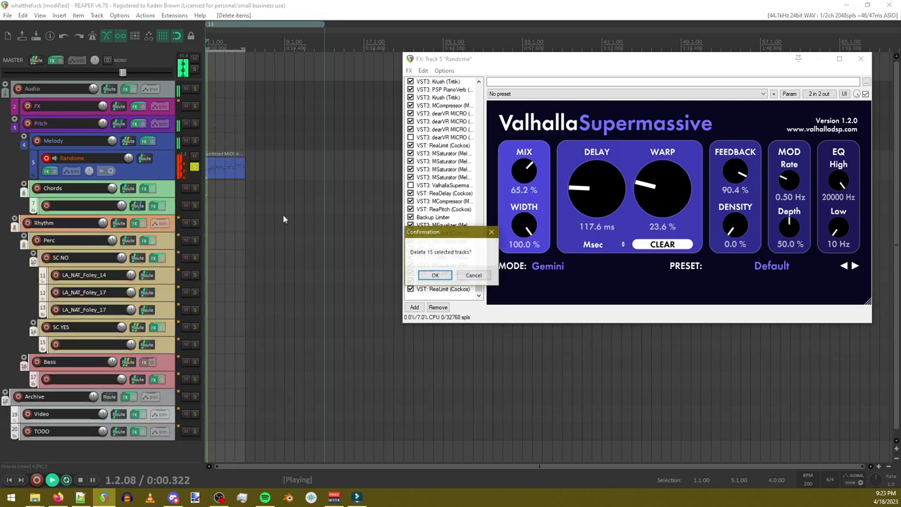
{"action": "key", "text": "Return"}
Step: Try to delete the FX, Pitch and Melody tracks
{"action": "left_click", "coordinate": [162, 146]}
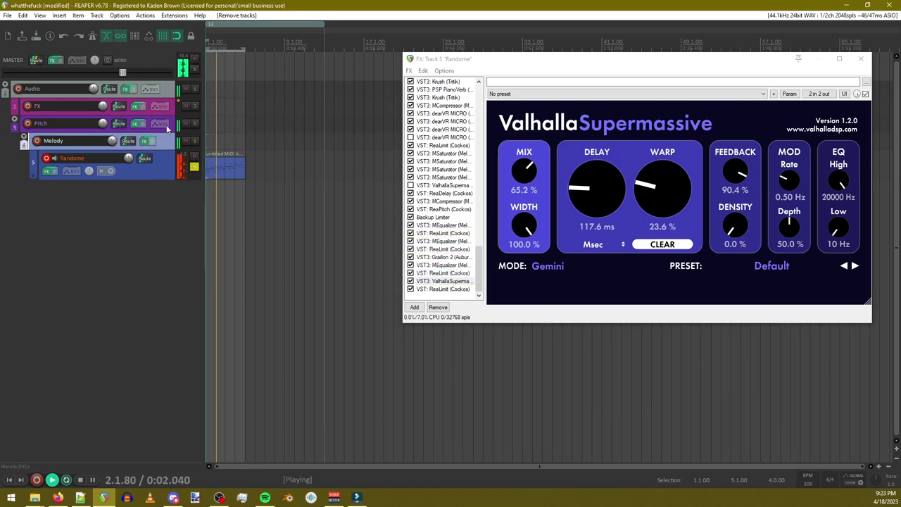
{"action": "left_click", "coordinate": [174, 112], "text": "shift"}
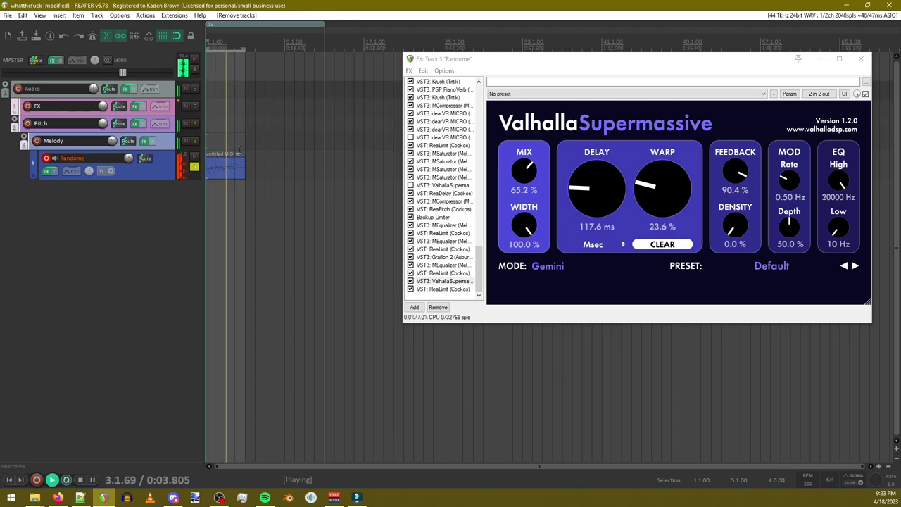
{"action": "key", "text": "Delete"}
{"action": "left_click", "coordinate": [443, 275]}
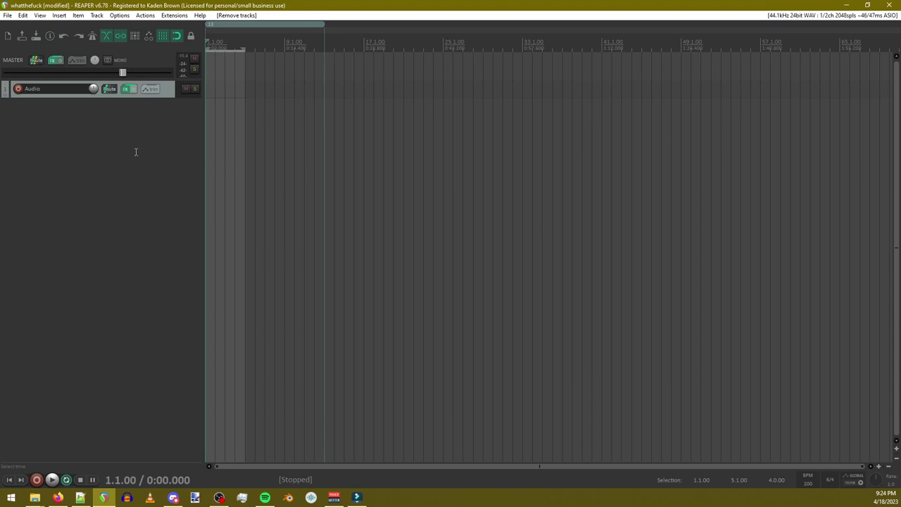
Step: Undo the last track removal and briefly play the project to check it
{"action": "key", "text": "ctrl+z"}
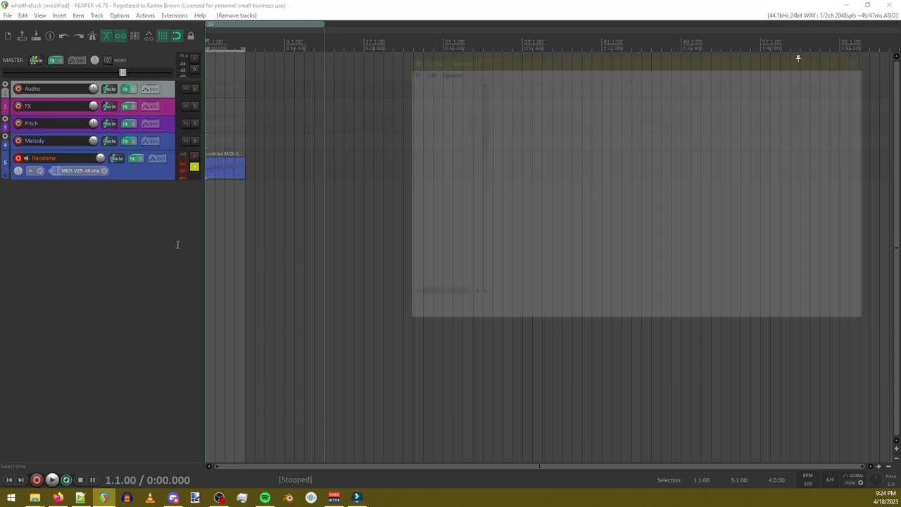
{"action": "key", "text": "space"}
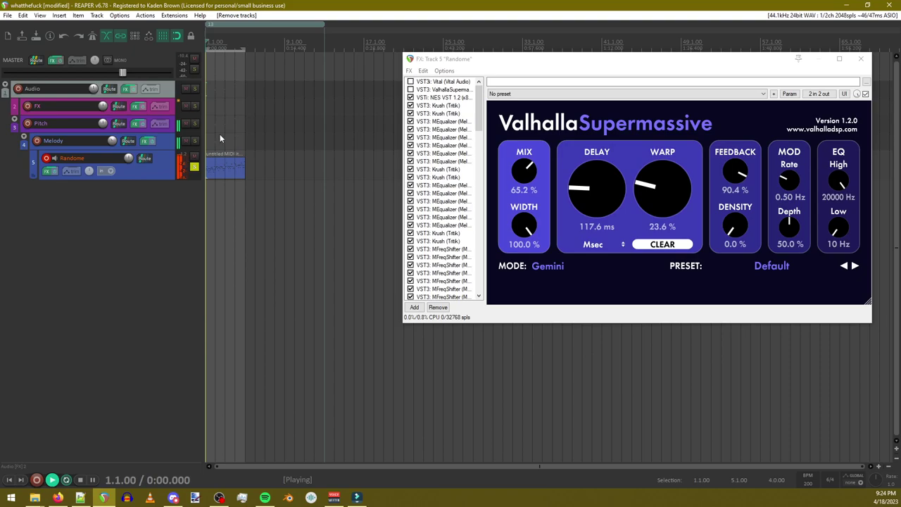
{"action": "key", "text": "space"}
Step: Rename the Randome track to "hell"
{"action": "double_click", "coordinate": [71, 158]}
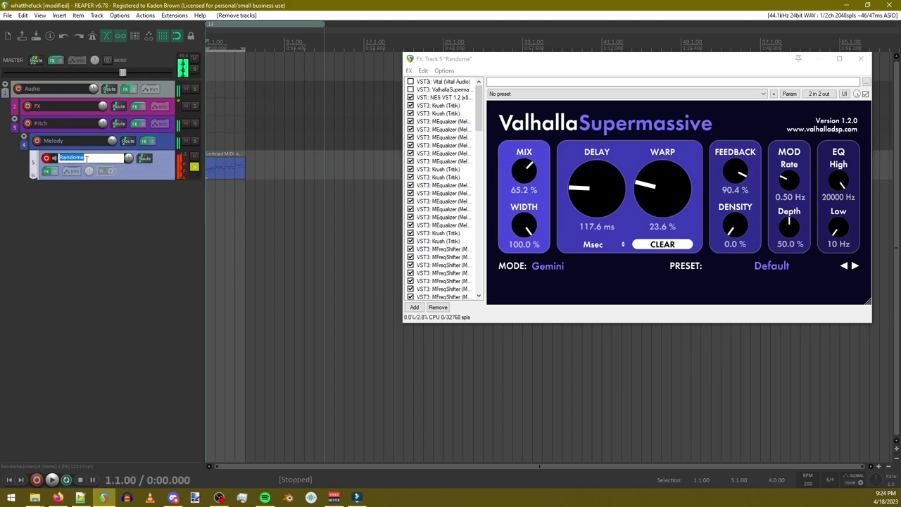
{"action": "type", "text": "hell"}
{"action": "key", "text": "Return"}
Step: Play the hell track from the start and examine the limiters at the end of its effects chain
{"action": "key", "text": "space"}
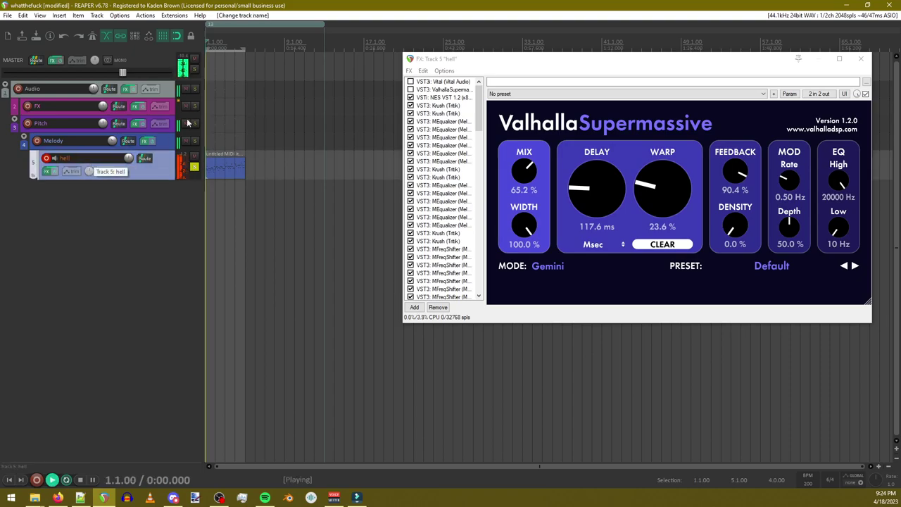
{"action": "scroll", "coordinate": [306, 128], "scroll_direction": "up", "scroll_amount": 4}
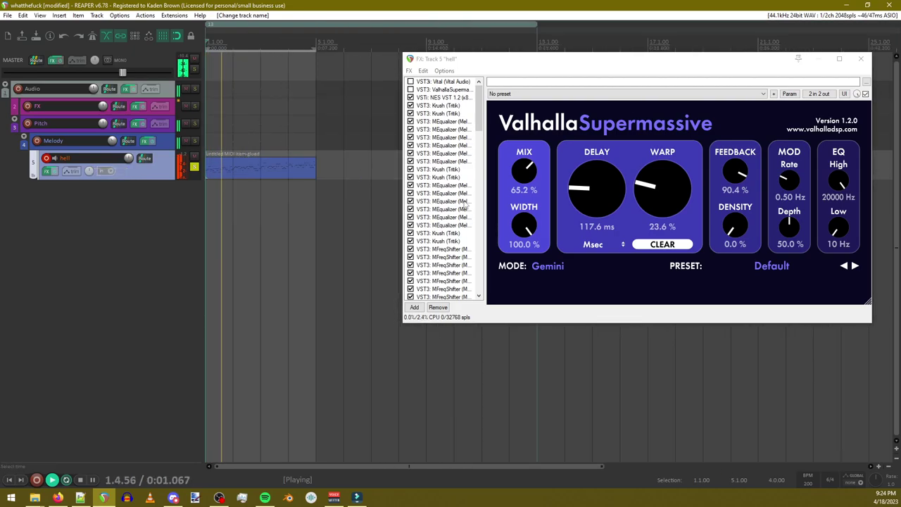
{"action": "scroll", "coordinate": [464, 229], "scroll_direction": "down", "scroll_amount": 5}
{"action": "scroll", "coordinate": [464, 229], "scroll_direction": "down", "scroll_amount": 5}
{"action": "left_click", "coordinate": [422, 59]}
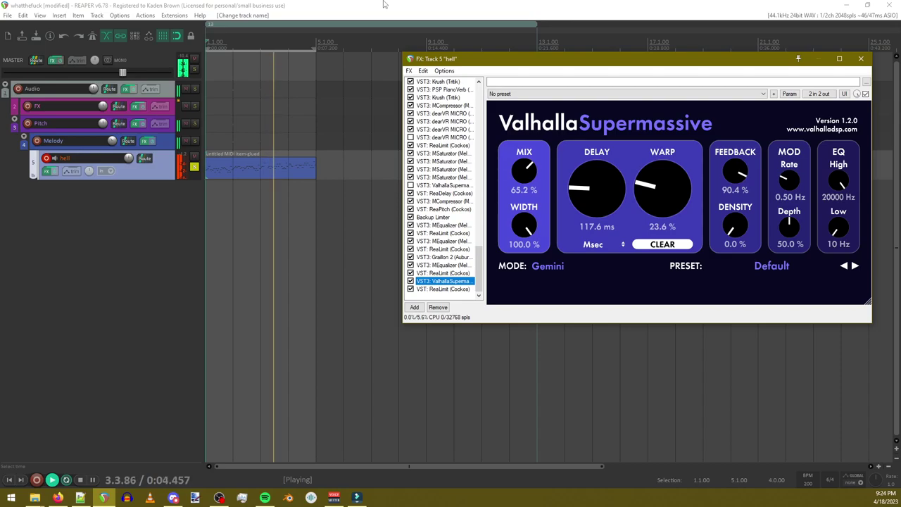
{"action": "left_click", "coordinate": [384, 4]}
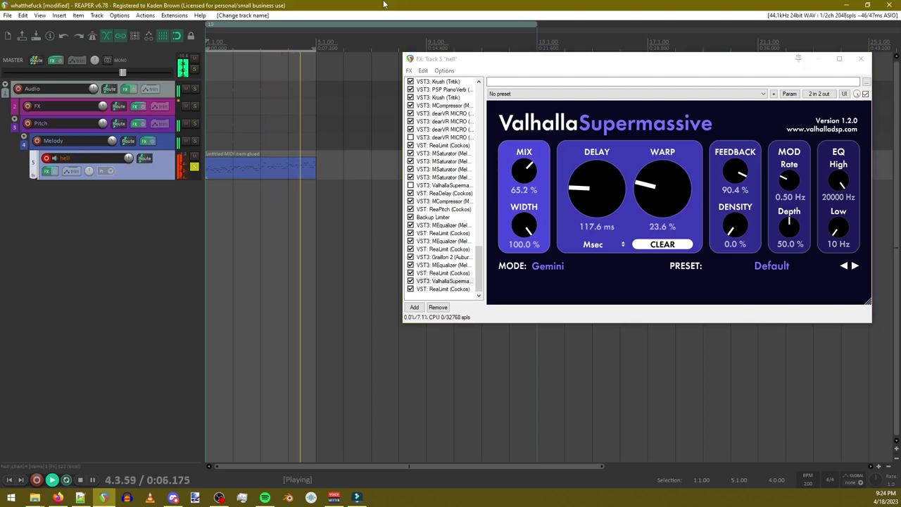
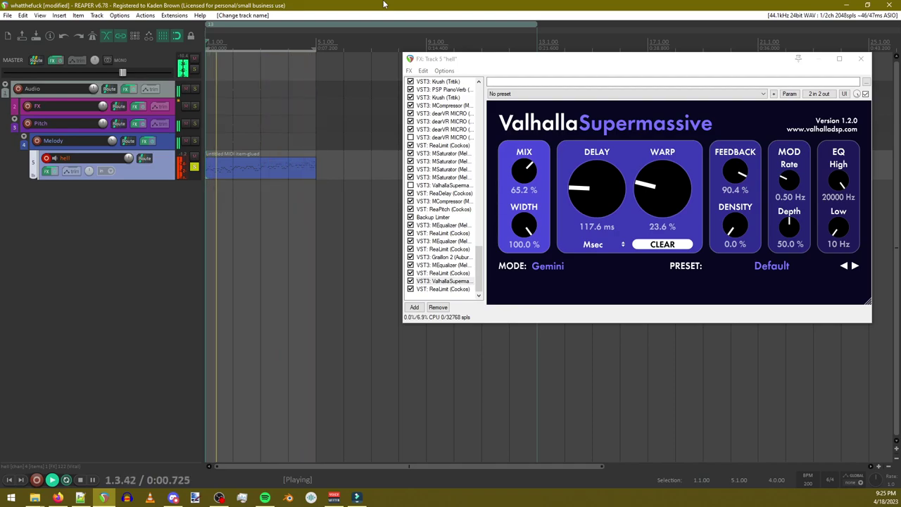
{"action": "left_click", "coordinate": [457, 272]}
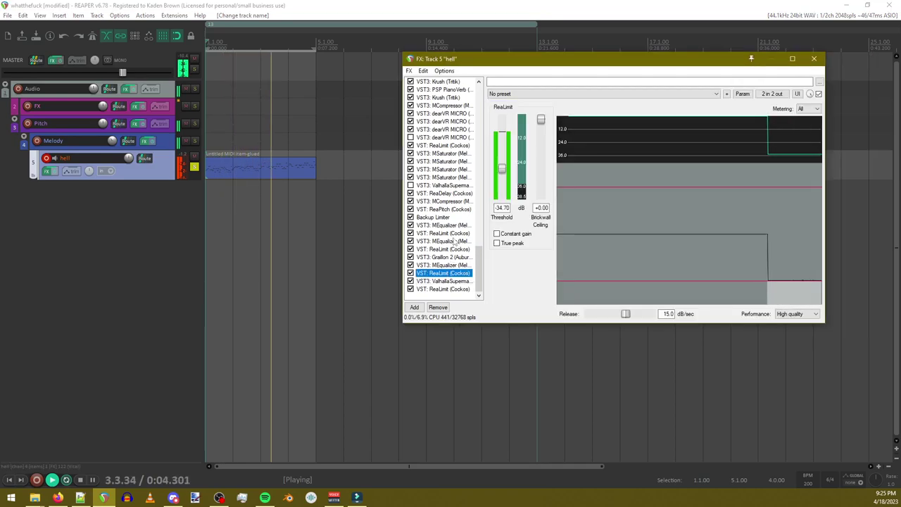
{"action": "left_click", "coordinate": [446, 290]}
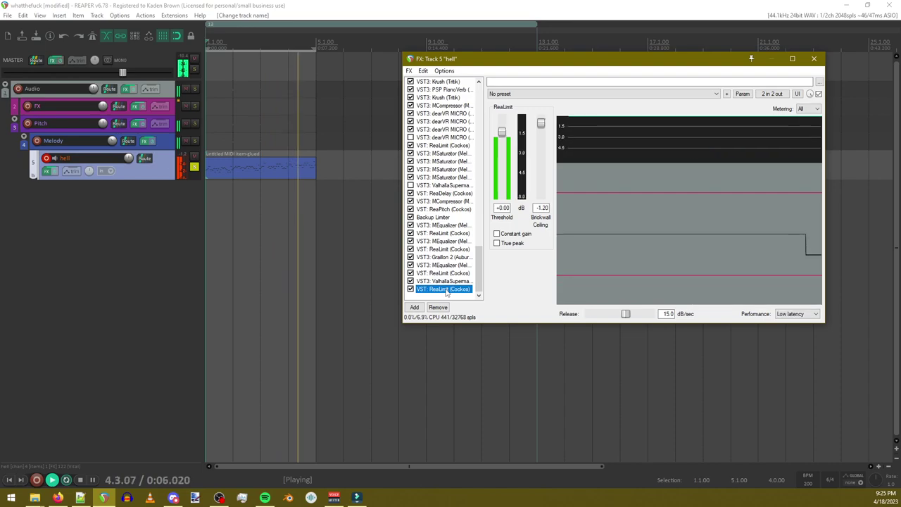
Step: Add another ReaLimit at the end of the hell track's chain and set its threshold to -24.00 dB
{"action": "left_click", "coordinate": [414, 307]}
{"action": "type", "text": "rea"}
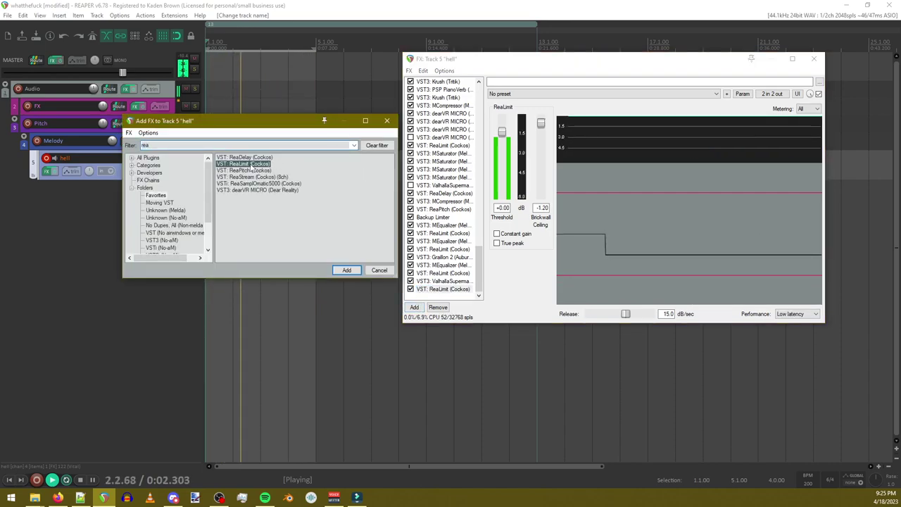
{"action": "double_click", "coordinate": [251, 165]}
{"action": "scroll", "coordinate": [462, 234], "scroll_direction": "down", "scroll_amount": 10}
{"action": "mouse_move", "coordinate": [507, 143]}
{"action": "left_mouse_down"}
{"action": "mouse_move", "coordinate": [505, 135]}
{"action": "mouse_move", "coordinate": [503, 161]}
{"action": "left_mouse_up"}
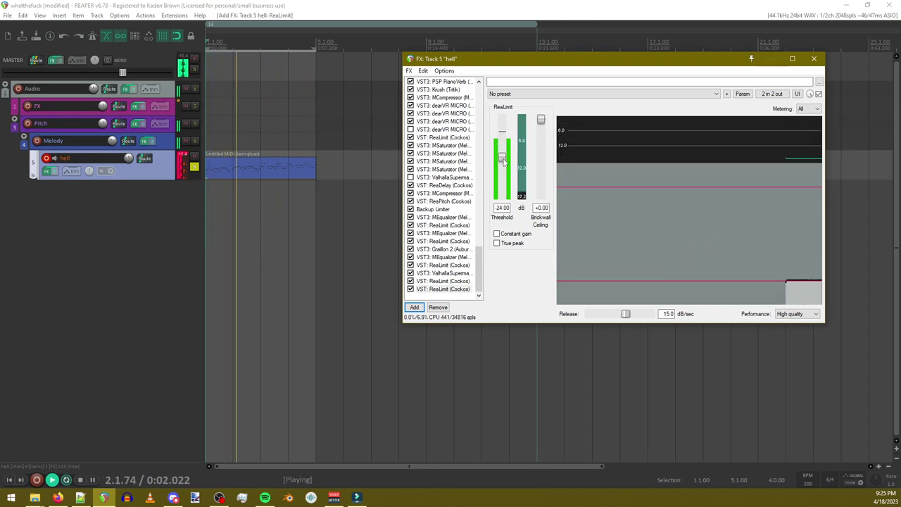
Step: Add an MEqualizer to the hell track and place it just before the final ReaLimit
{"action": "left_click", "coordinate": [415, 308]}
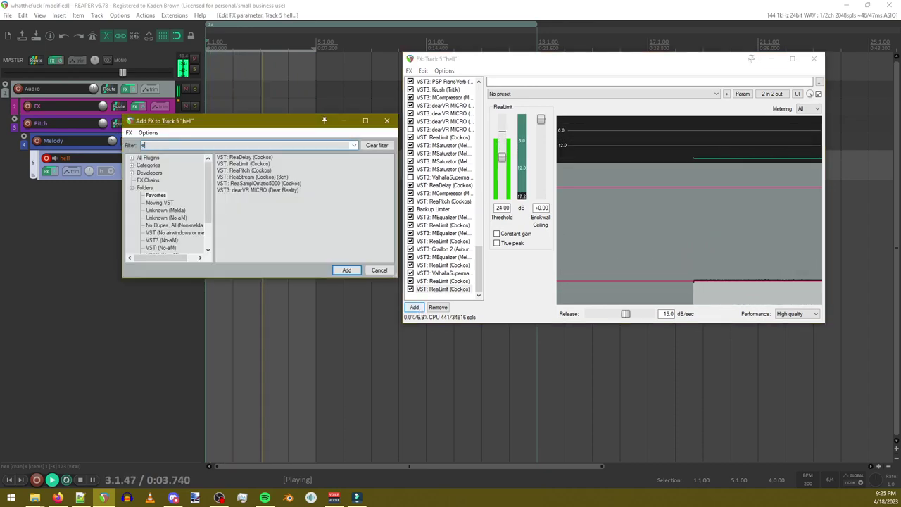
{"action": "double_click", "coordinate": [271, 157]}
{"action": "scroll", "coordinate": [436, 238], "scroll_direction": "down", "scroll_amount": 20}
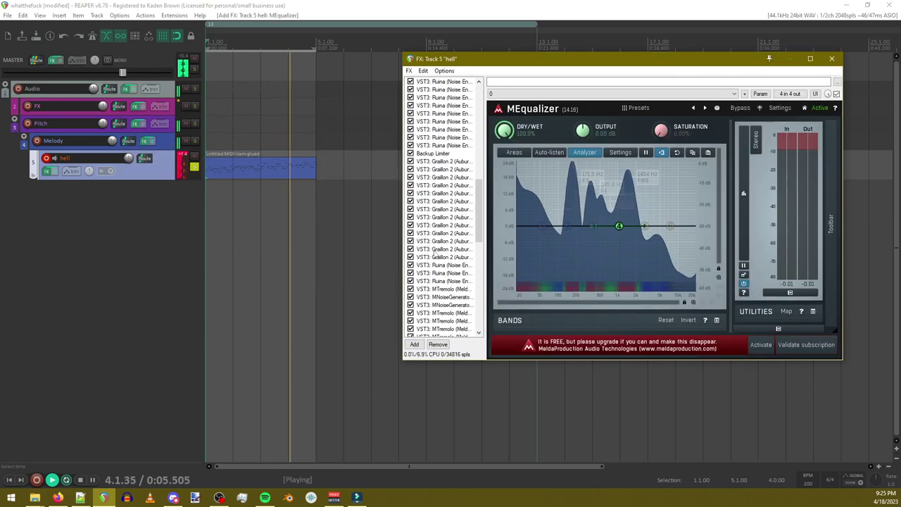
{"action": "left_click_drag", "start_coordinate": [442, 331], "coordinate": [456, 312]}
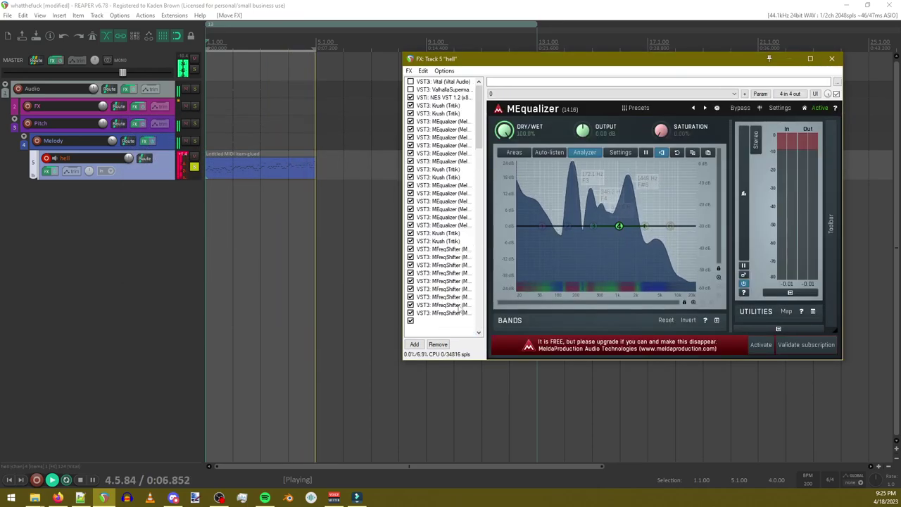
{"action": "scroll", "coordinate": [449, 310], "scroll_direction": "down", "scroll_amount": 16}
{"action": "scroll", "coordinate": [448, 309], "scroll_direction": "down", "scroll_amount": 10}
Step: Enable band 4 of the new MEqualizer as a Low-pass filter near 3345 Hz with slope 10
{"action": "left_click_drag", "start_coordinate": [620, 225], "coordinate": [653, 202]}
{"action": "double_click", "coordinate": [650, 203]}
{"action": "left_click", "coordinate": [416, 321]}
{"action": "left_click", "coordinate": [424, 350]}
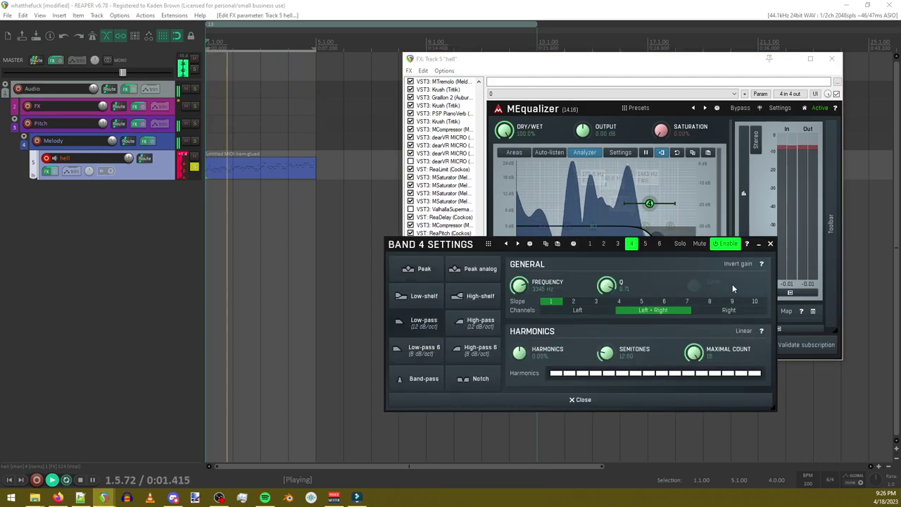
{"action": "left_click", "coordinate": [755, 303]}
{"action": "left_click", "coordinate": [770, 244]}
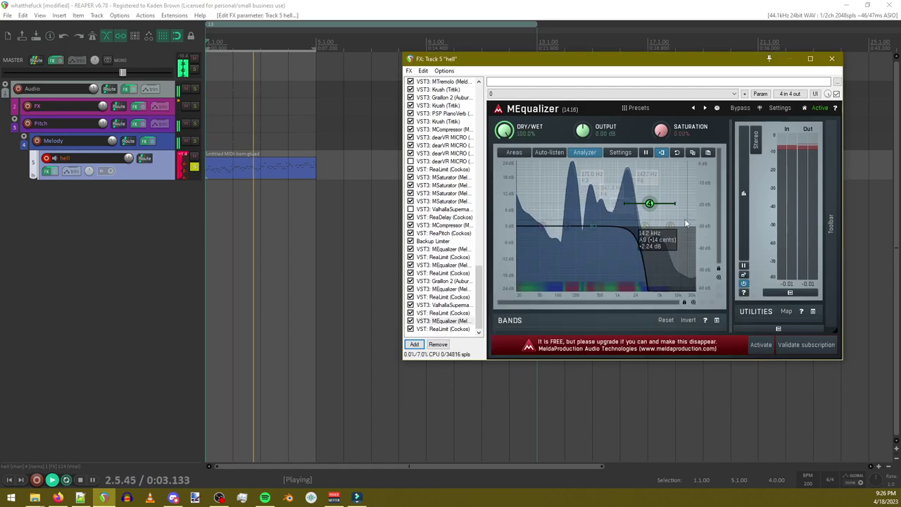
Step: Change band 4 of the new MEqualizer to a High-pass filter near 100 Hz and set the final ReaLimit's threshold to -40.50 dB
{"action": "left_click_drag", "start_coordinate": [650, 203], "coordinate": [564, 201]}
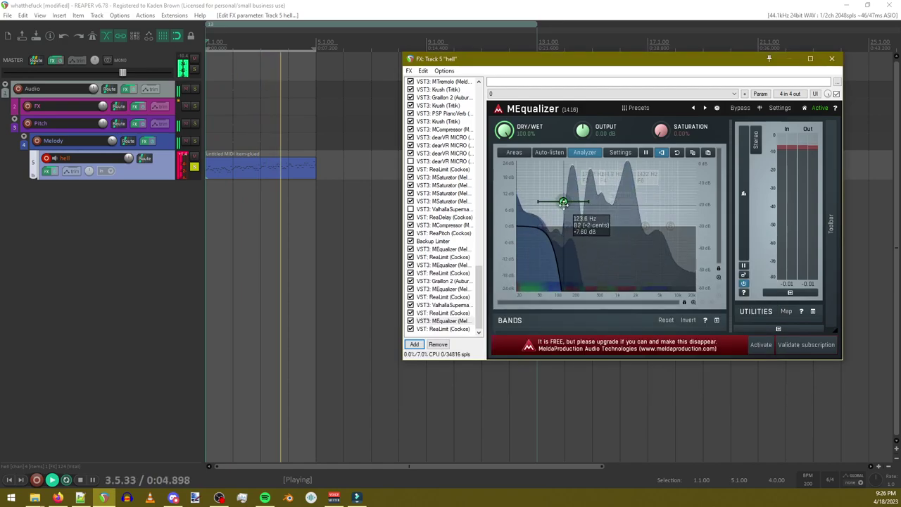
{"action": "double_click", "coordinate": [563, 201]}
{"action": "left_click", "coordinate": [770, 243]}
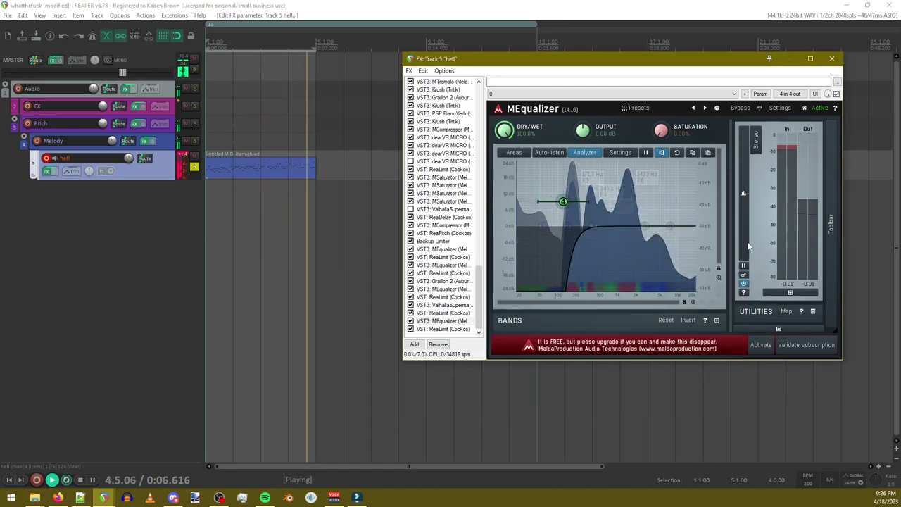
{"action": "left_click_drag", "start_coordinate": [563, 202], "coordinate": [556, 201]}
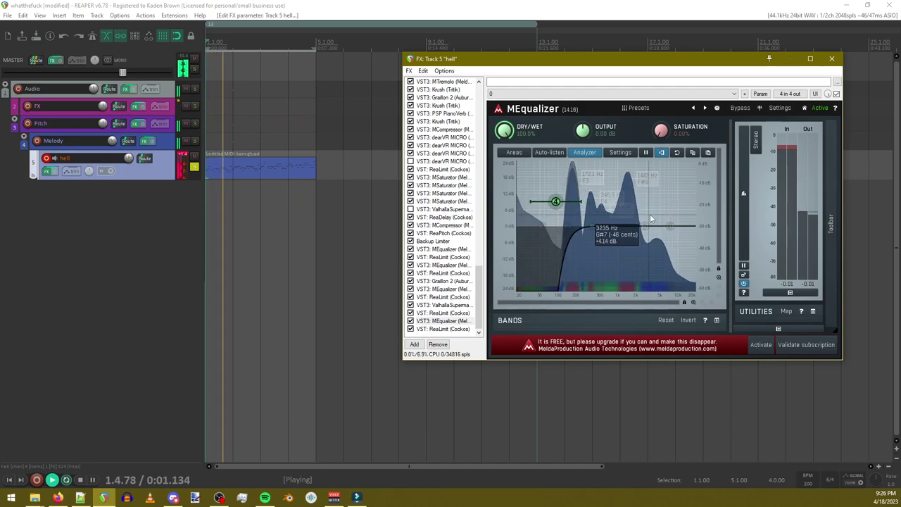
{"action": "left_click", "coordinate": [440, 328]}
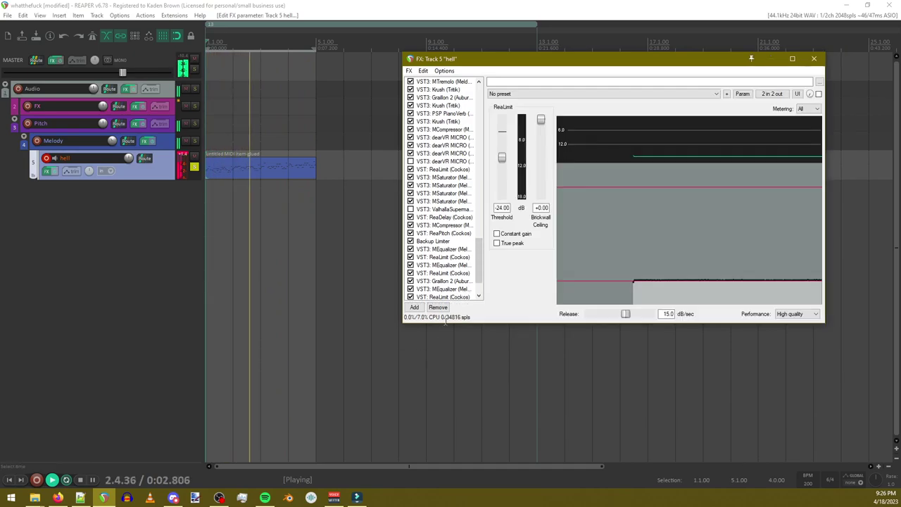
{"action": "left_click_drag", "start_coordinate": [502, 157], "coordinate": [512, 178]}
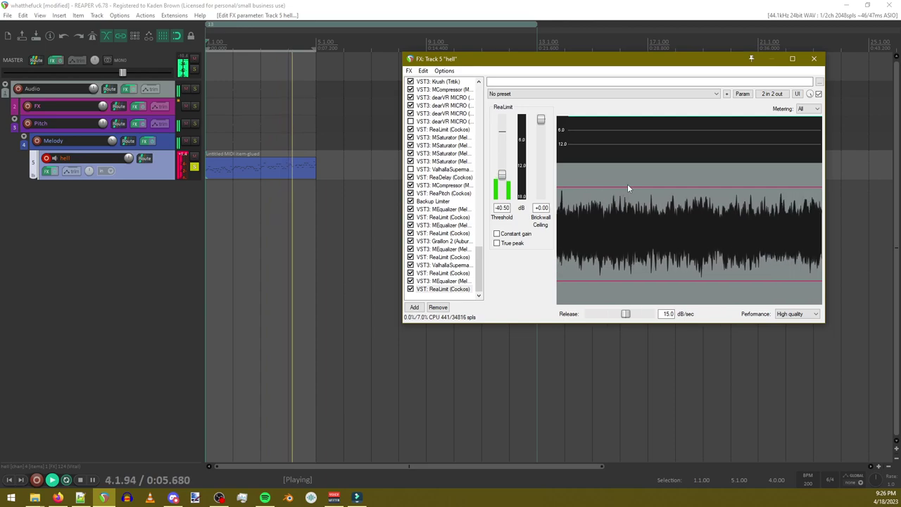
Step: Add ValhallaSupermassive to the hell track and place it just before the final ReaLimit
{"action": "left_click", "coordinate": [415, 308]}
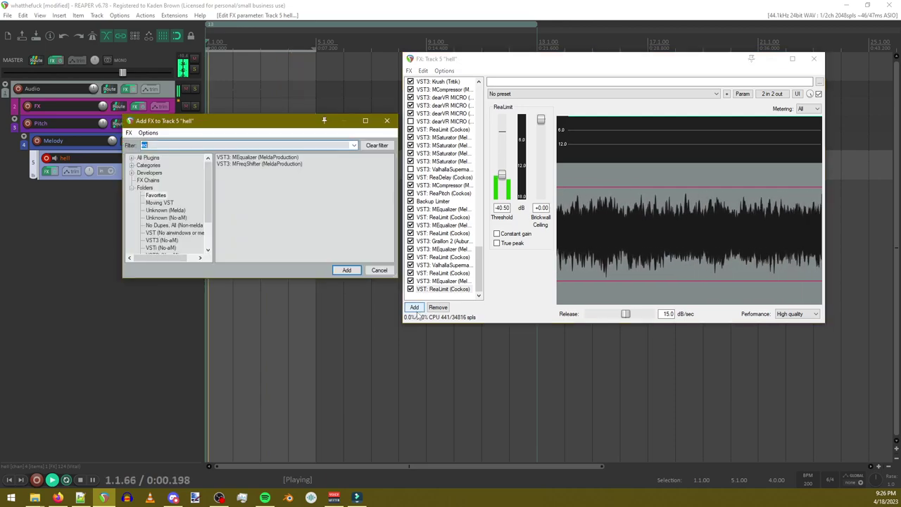
{"action": "type", "text": "vall"}
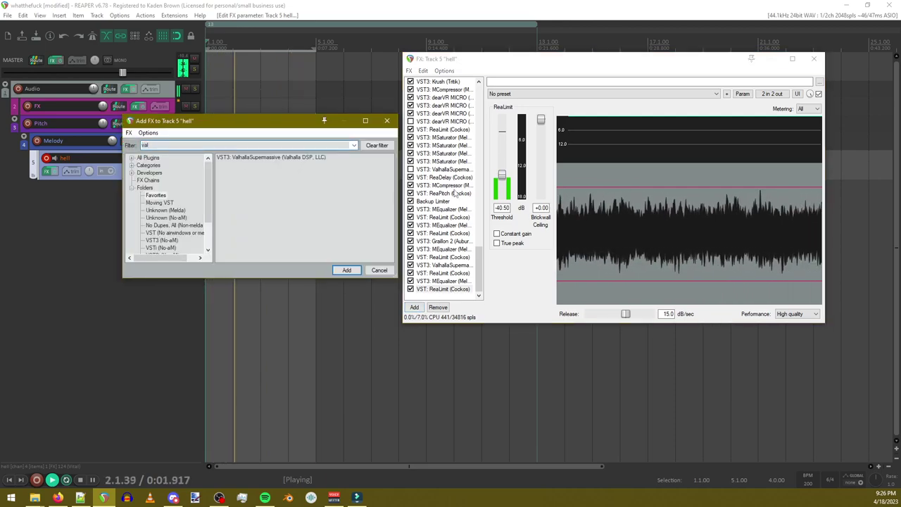
{"action": "double_click", "coordinate": [254, 158]}
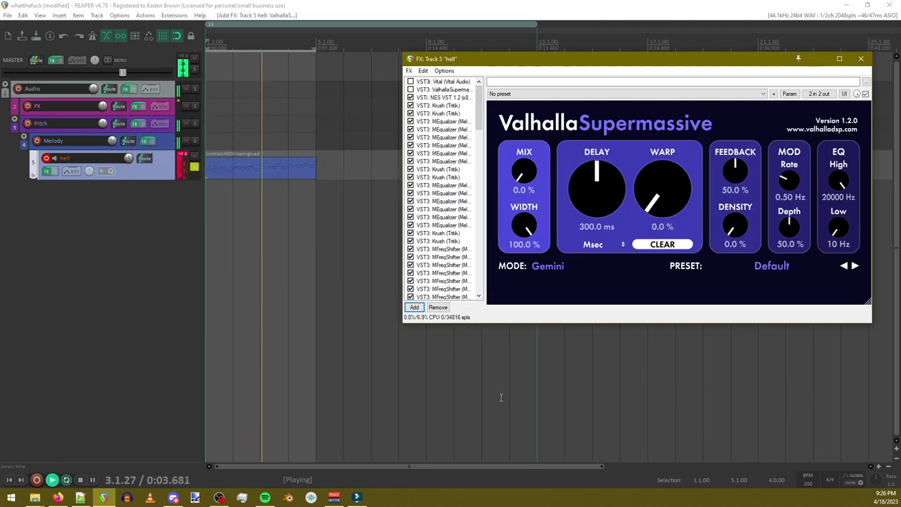
{"action": "scroll", "coordinate": [445, 267], "scroll_direction": "down", "scroll_amount": 20}
{"action": "left_click_drag", "start_coordinate": [432, 289], "coordinate": [431, 282]}
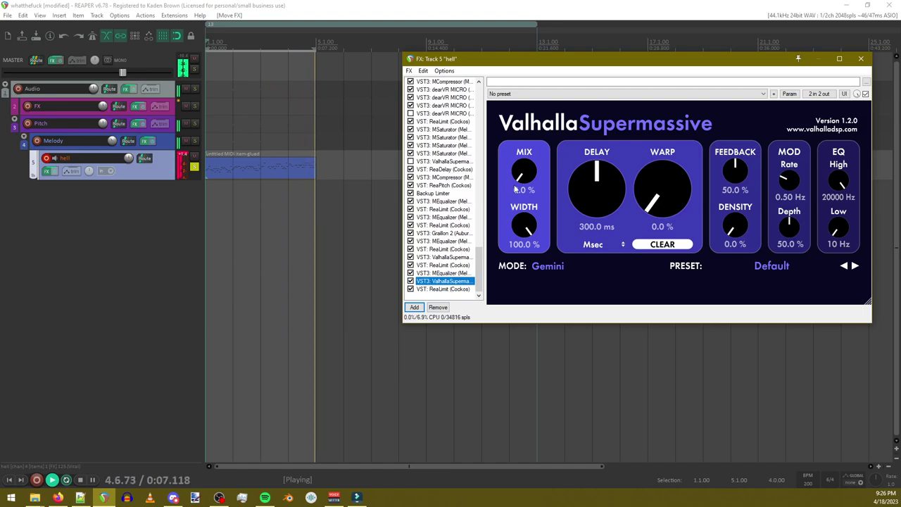
Step: Duplicate the final ReaLimit so one sits on each side of the new ValhallaSupermassive, and set the last one's threshold to -0.60 dB
{"action": "left_click_drag", "start_coordinate": [434, 296], "coordinate": [434, 294]}
{"action": "key", "text": "ctrl+v"}
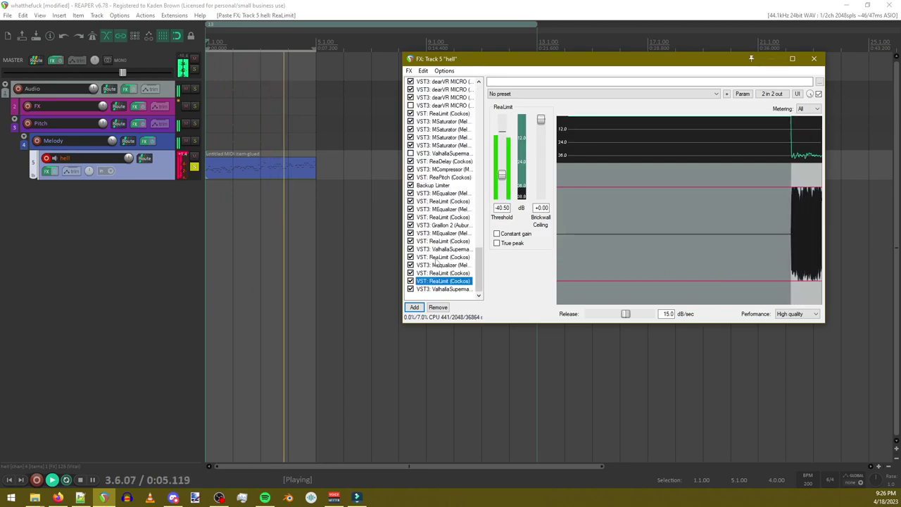
{"action": "left_click_drag", "start_coordinate": [437, 293], "coordinate": [442, 288]}
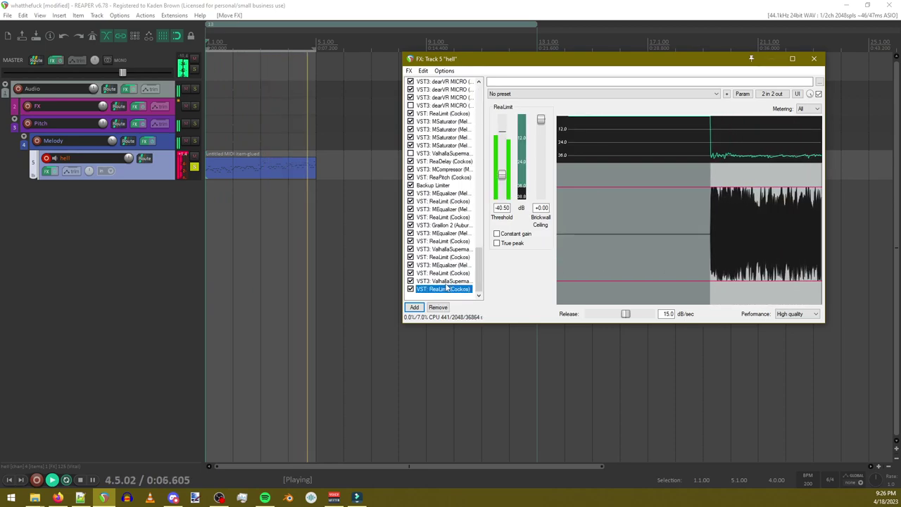
{"action": "left_click_drag", "start_coordinate": [502, 175], "coordinate": [509, 141]}
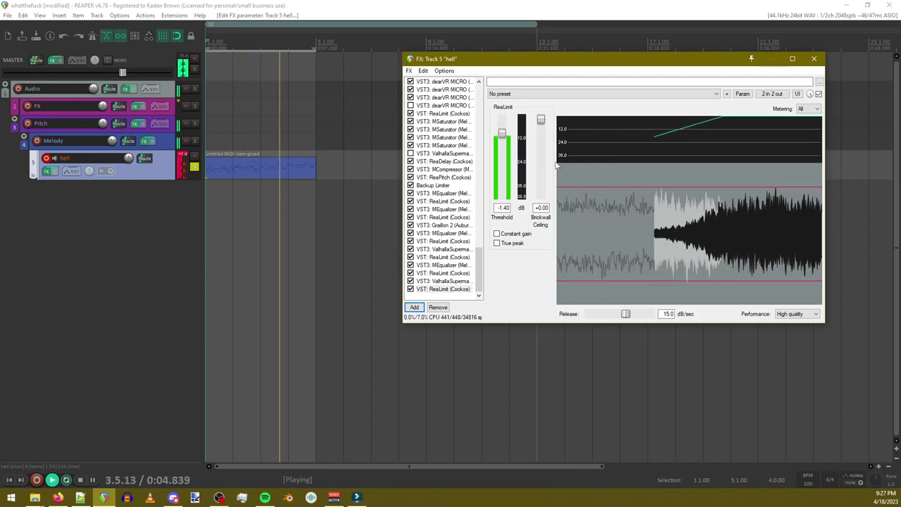
{"action": "left_click_drag", "start_coordinate": [503, 135], "coordinate": [504, 133]}
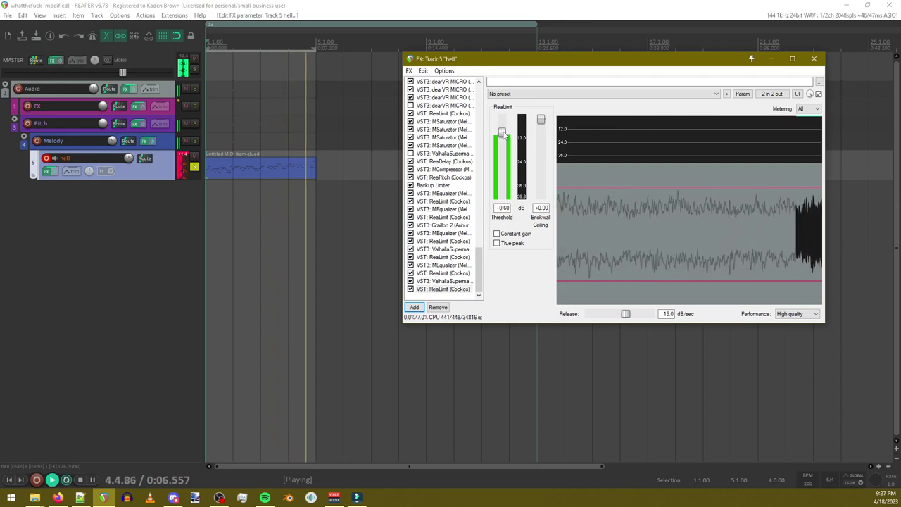
{"action": "left_click", "coordinate": [450, 291]}
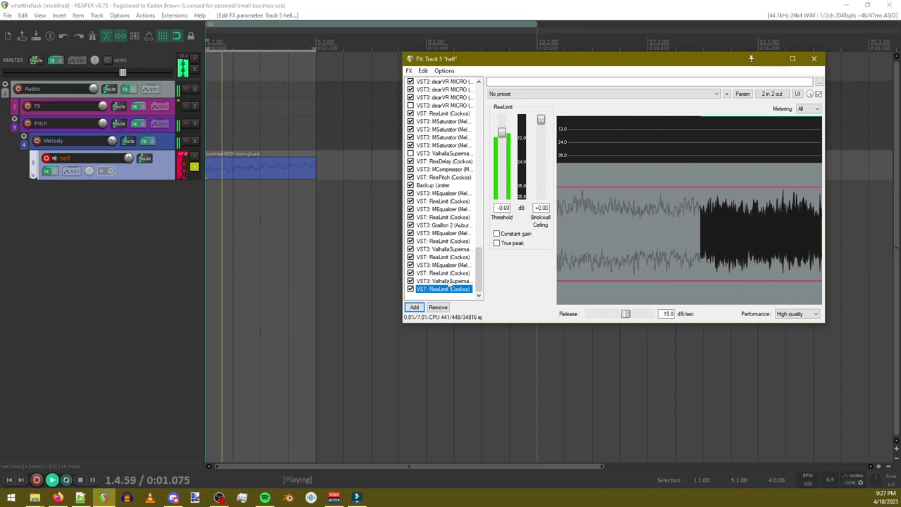
Step: Set the new ValhallaSupermassive to Delay 74.4 ms, Warp 56.0%, Feedback 85.6%, Density 84.4% and Mix 34.0%
{"action": "left_click", "coordinate": [444, 281]}
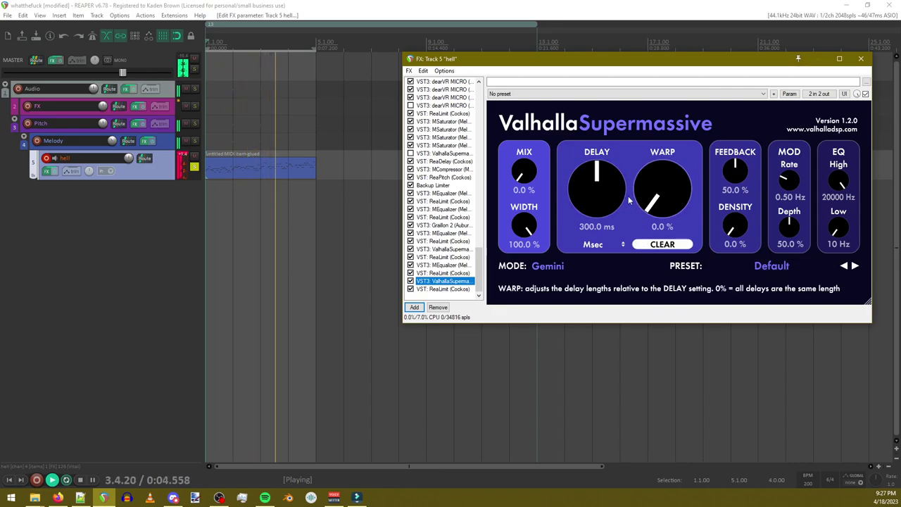
{"action": "left_click_drag", "start_coordinate": [615, 195], "coordinate": [622, 241]}
{"action": "left_click_drag", "start_coordinate": [669, 202], "coordinate": [684, 143]}
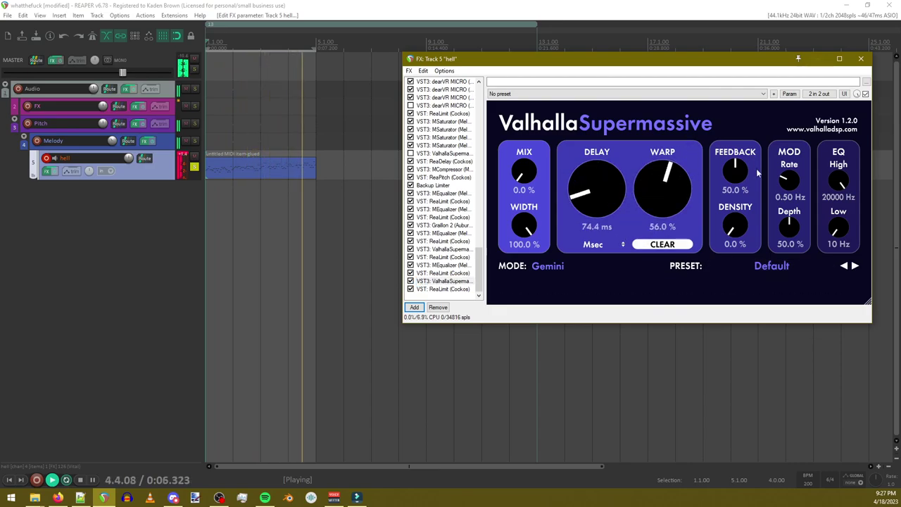
{"action": "left_click_drag", "start_coordinate": [734, 175], "coordinate": [736, 135]}
{"action": "left_click_drag", "start_coordinate": [733, 231], "coordinate": [749, 122]}
{"action": "left_click_drag", "start_coordinate": [536, 184], "coordinate": [519, 136]}
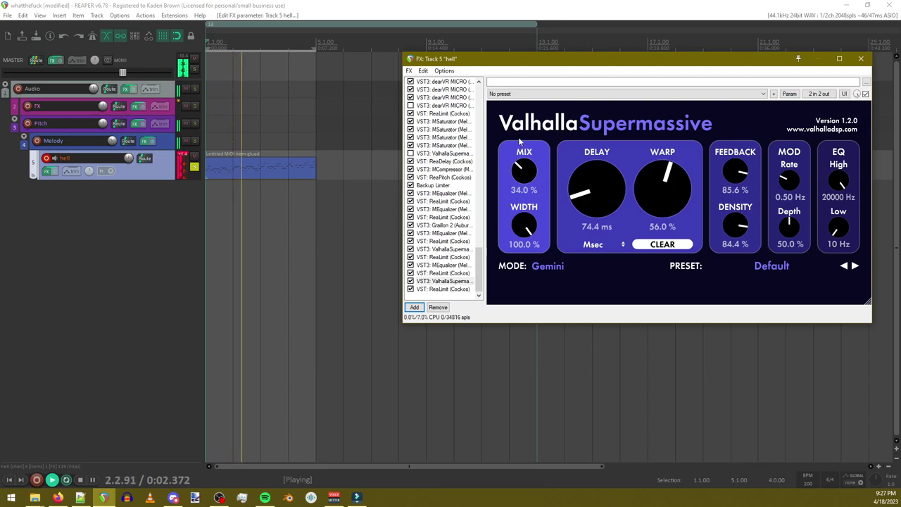
Step: Adjust the ValhallaSupermassive to Density 93.2%, EQ Low 1170 Hz, Warp 31.2% and Mix 100%
{"action": "left_click_drag", "start_coordinate": [735, 226], "coordinate": [737, 204]}
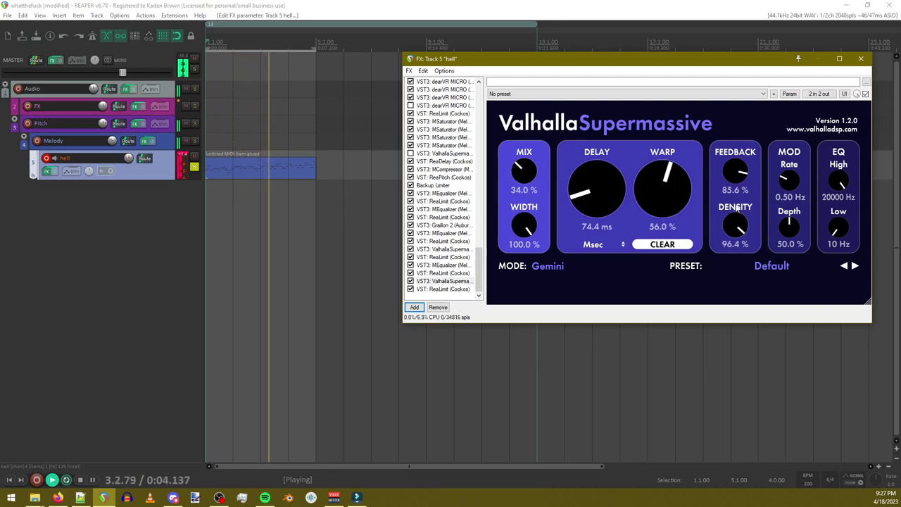
{"action": "left_click_drag", "start_coordinate": [838, 225], "coordinate": [841, 168]}
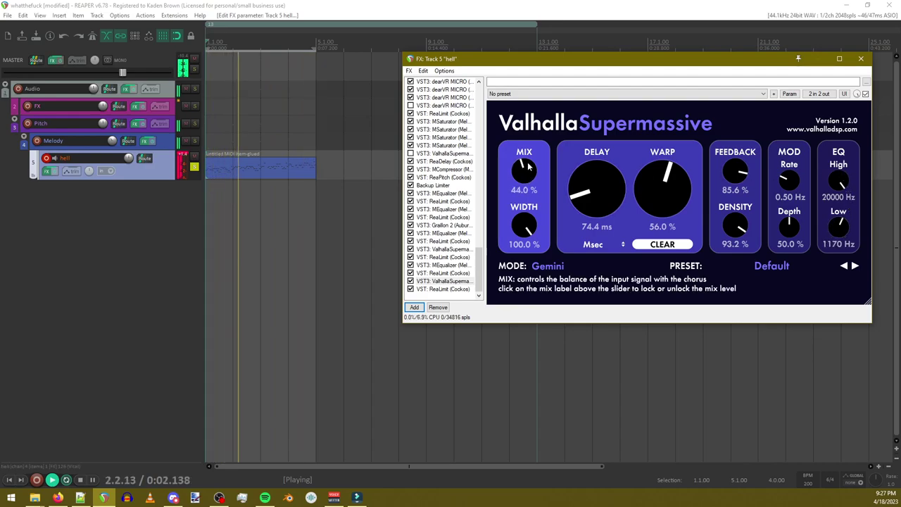
{"action": "left_click_drag", "start_coordinate": [531, 161], "coordinate": [531, 150]}
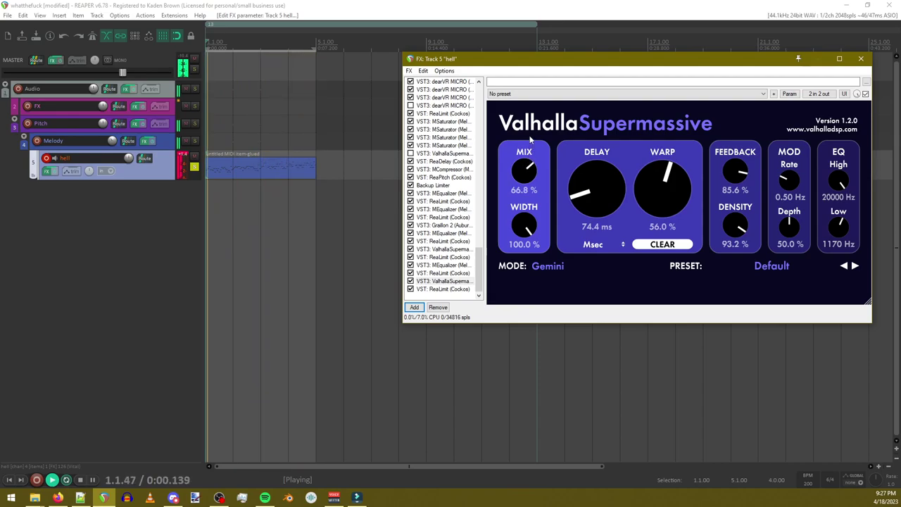
{"action": "left_click_drag", "start_coordinate": [527, 124], "coordinate": [528, 120]}
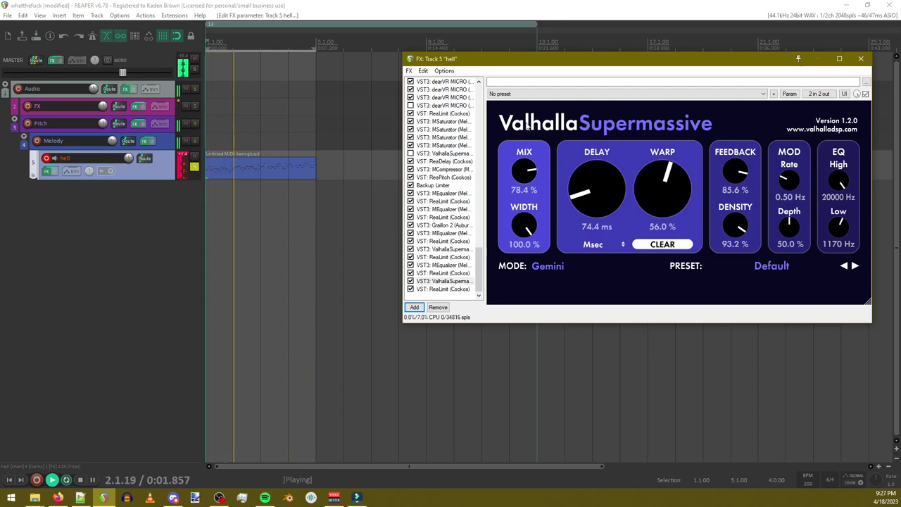
{"action": "left_click_drag", "start_coordinate": [678, 222], "coordinate": [678, 228]}
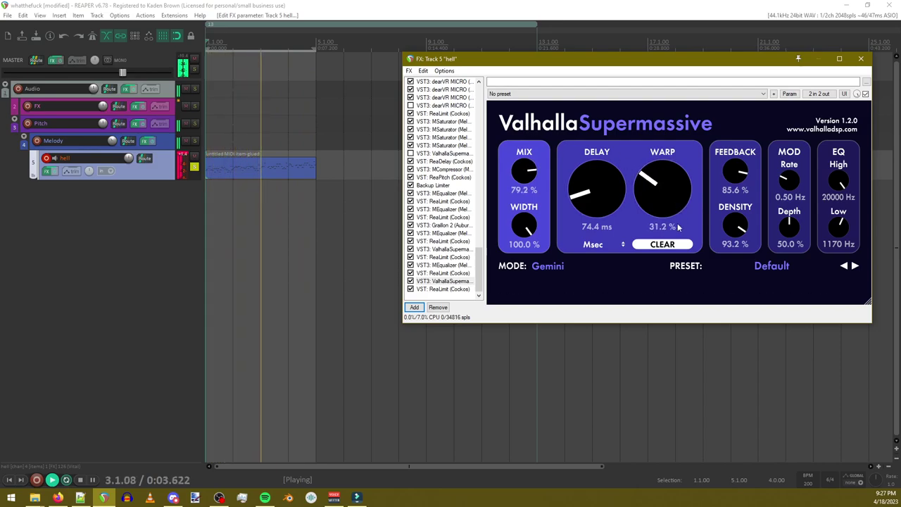
{"action": "left_click_drag", "start_coordinate": [524, 169], "coordinate": [523, 145]}
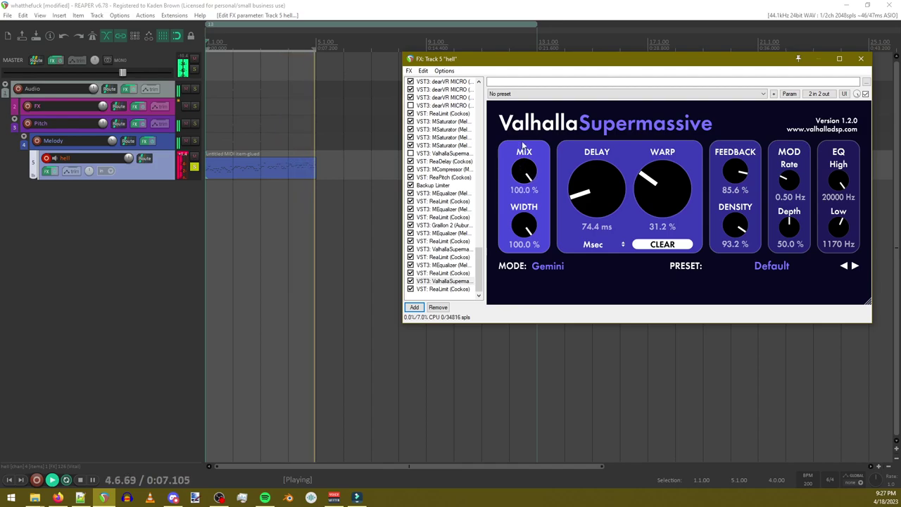
Step: Set the ValhallaSupermassive's EQ Low to 10 Hz, Warp to 10.8%, Feedback to about 60% and Density to 65.6%
{"action": "left_click_drag", "start_coordinate": [840, 226], "coordinate": [842, 248]}
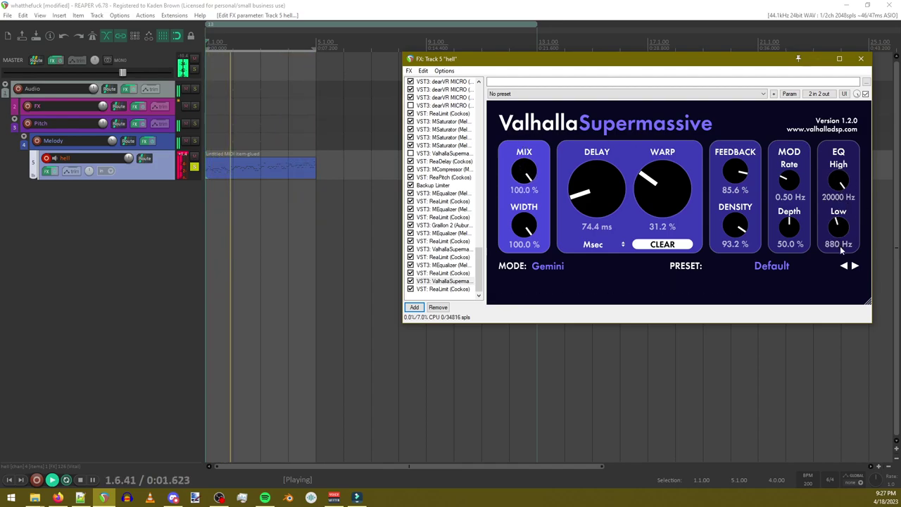
{"action": "left_click_drag", "start_coordinate": [848, 287], "coordinate": [847, 300]}
{"action": "left_click_drag", "start_coordinate": [662, 189], "coordinate": [674, 226]}
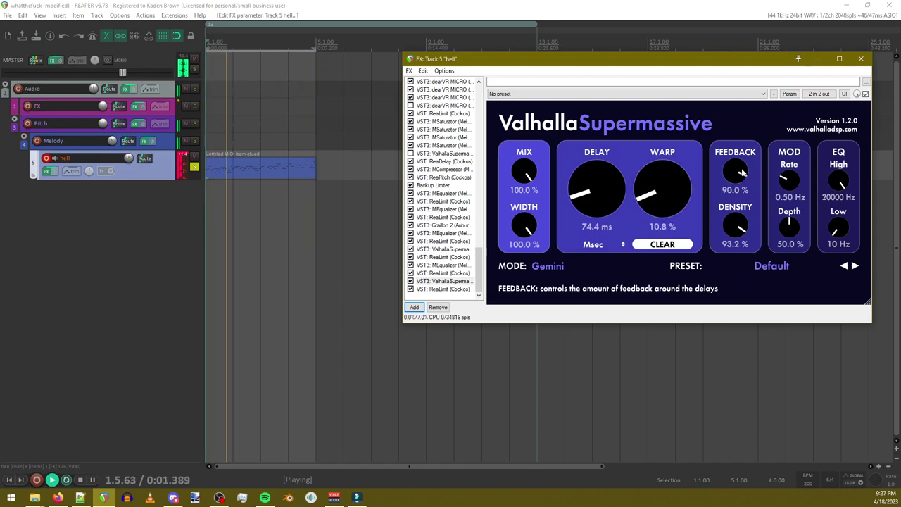
{"action": "left_click_drag", "start_coordinate": [736, 225], "coordinate": [745, 318]}
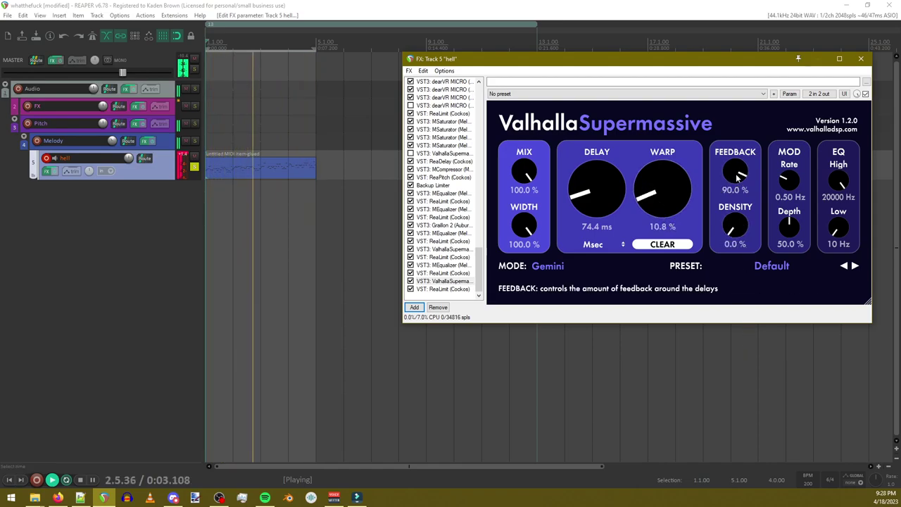
{"action": "left_click_drag", "start_coordinate": [738, 189], "coordinate": [735, 296]}
{"action": "left_click_drag", "start_coordinate": [735, 227], "coordinate": [741, 152]}
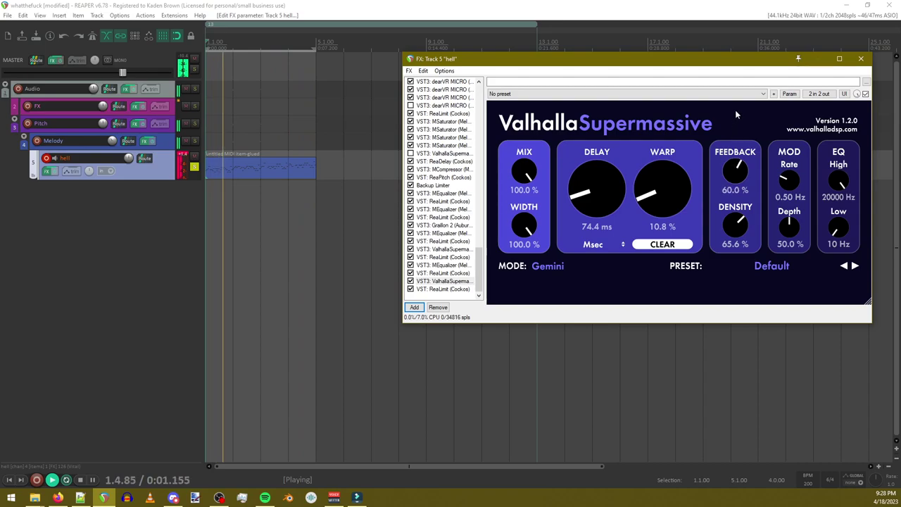
Step: Load the DottedEighthOrbits preset in the ValhallaSupermassive placed before the final ReaLimit
{"action": "left_click", "coordinate": [610, 271]}
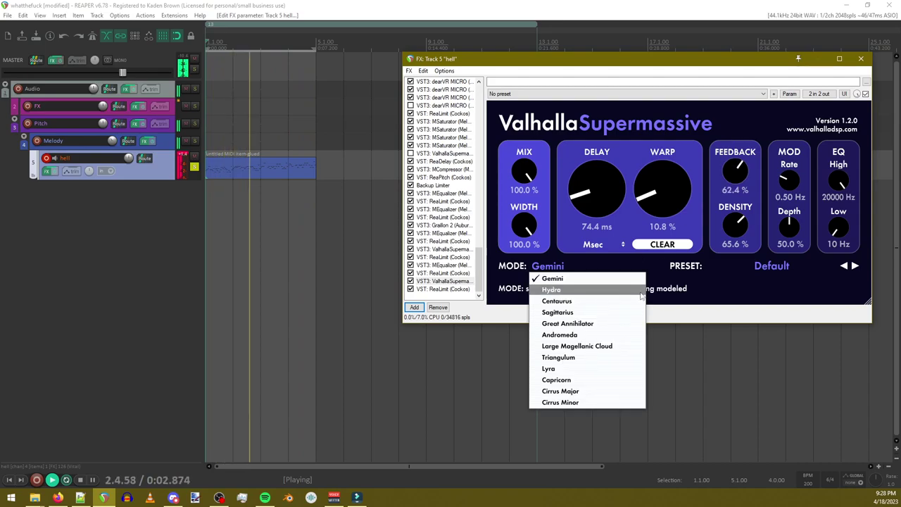
{"action": "left_click", "coordinate": [764, 266]}
{"action": "left_click", "coordinate": [851, 266]}
{"action": "left_click", "coordinate": [854, 267]}
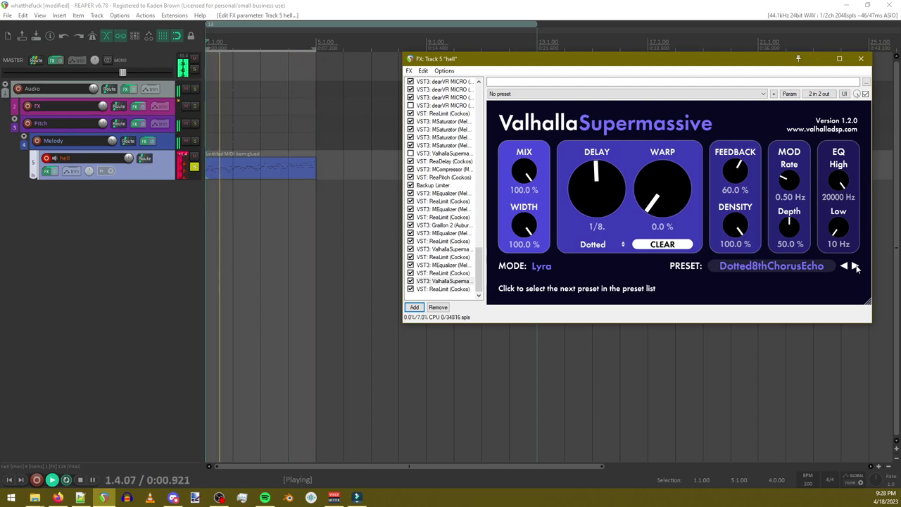
{"action": "left_click", "coordinate": [855, 267]}
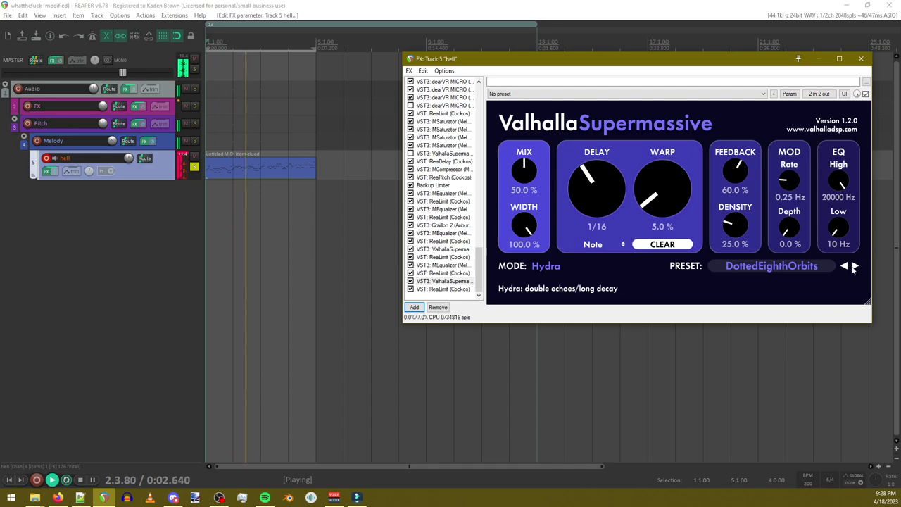
Step: Duplicate that ValhallaSupermassive before the final ReaLimit and set the copy to Mix 100%, Delay 1/32 note and EQ High 200 Hz
{"action": "left_click", "coordinate": [444, 281]}
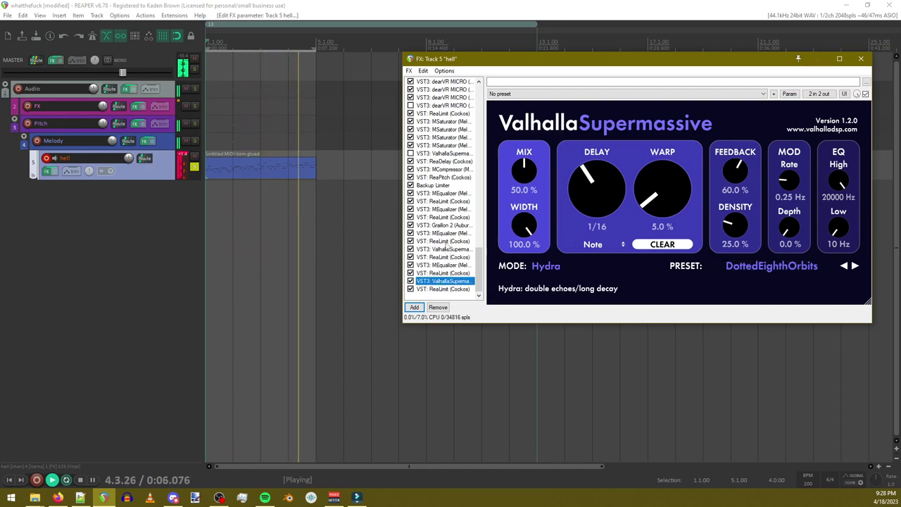
{"action": "key", "text": "ctrl+v"}
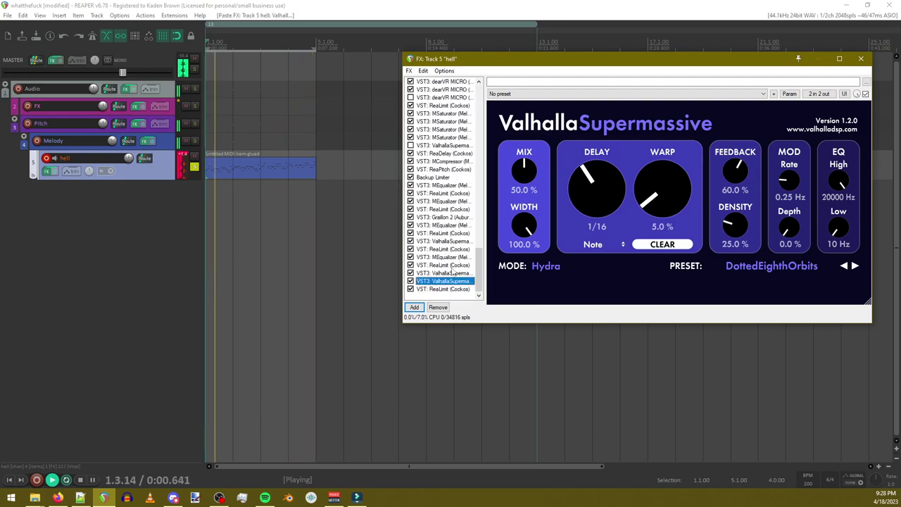
{"action": "left_click_drag", "start_coordinate": [524, 171], "coordinate": [538, 116]}
{"action": "left_click_drag", "start_coordinate": [612, 225], "coordinate": [639, 220]}
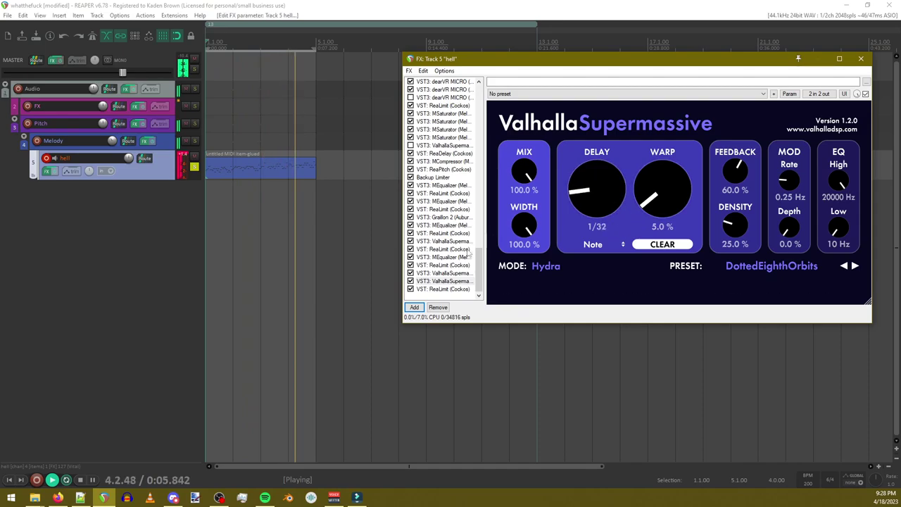
{"action": "left_click", "coordinate": [444, 282]}
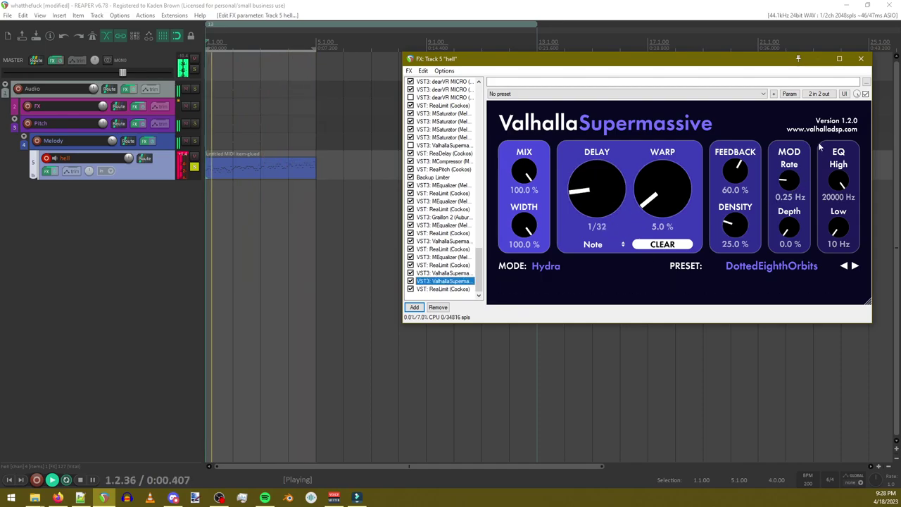
{"action": "left_click_drag", "start_coordinate": [838, 182], "coordinate": [834, 353]}
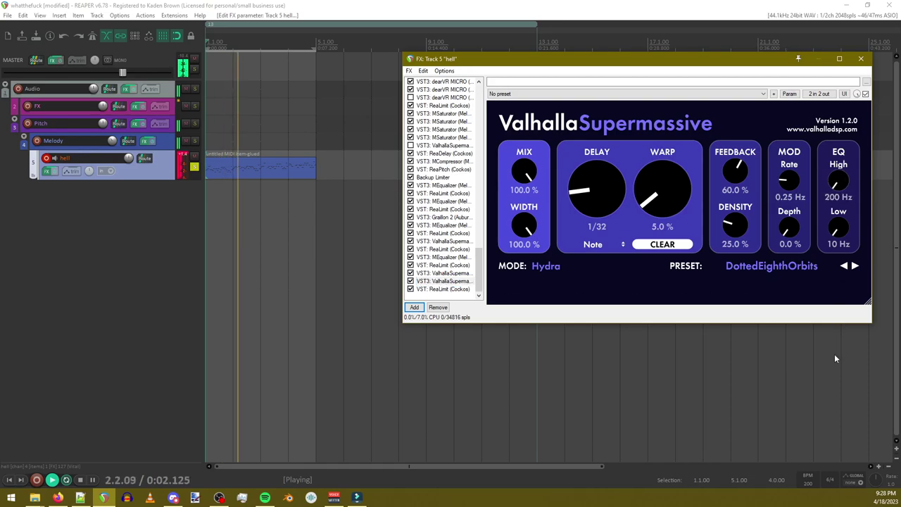
Step: Set the ValhallaSupermassive copy's EQ High to 20000 Hz, EQ Low to 1360 Hz and Mix to 69.6%
{"action": "left_click_drag", "start_coordinate": [839, 182], "coordinate": [836, 4]}
{"action": "left_click_drag", "start_coordinate": [839, 229], "coordinate": [840, 164]}
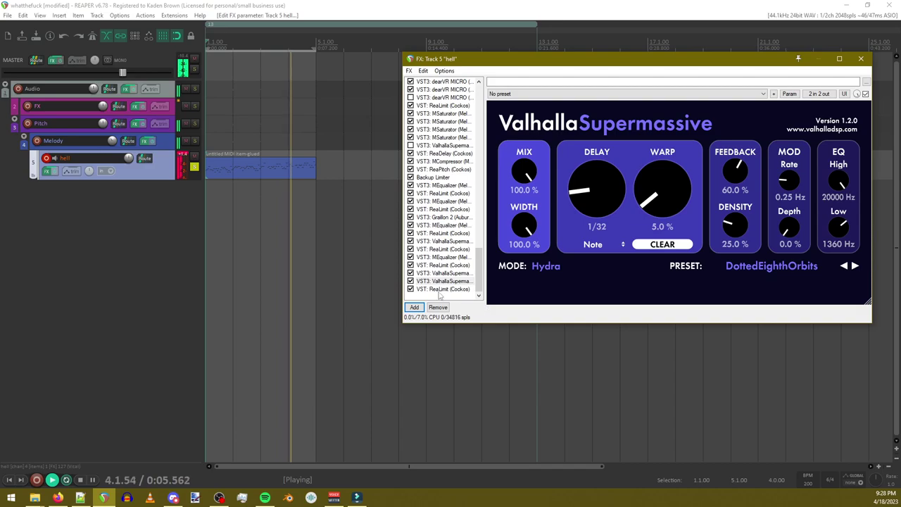
{"action": "left_click_drag", "start_coordinate": [524, 171], "coordinate": [537, 241]}
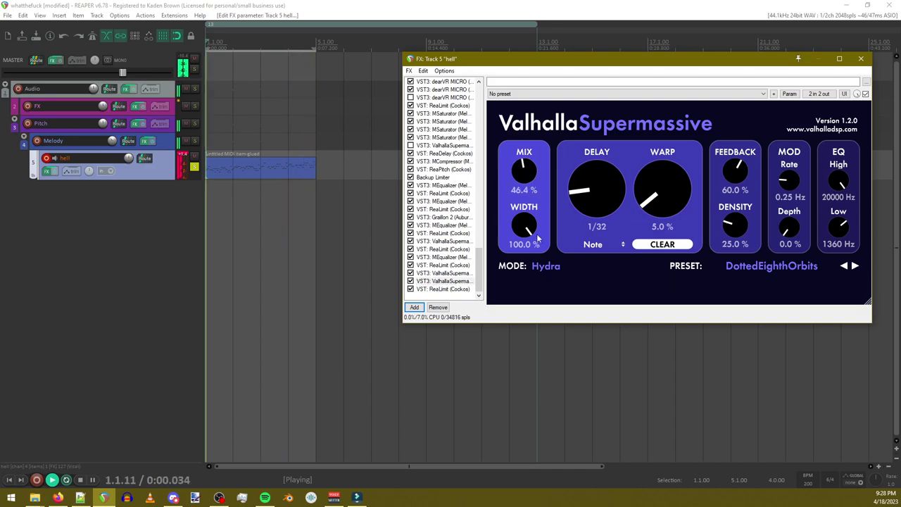
Step: Paste another ValhallaSupermassive before the final ReaLimit, load its Echoes Out Of The Way preset and set Mix to 69.2%
{"action": "key", "text": "ctrl+v"}
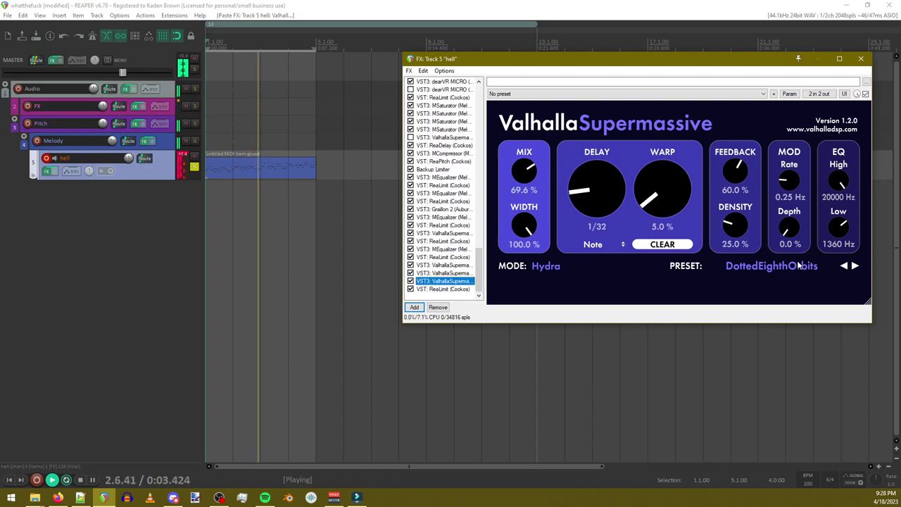
{"action": "left_click", "coordinate": [855, 265]}
{"action": "left_click", "coordinate": [855, 265]}
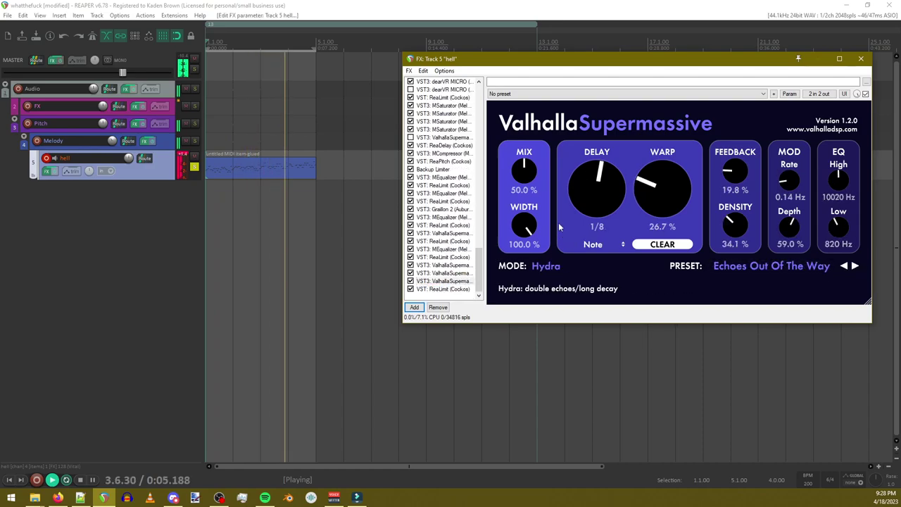
{"action": "scroll", "coordinate": [519, 167], "scroll_direction": "up", "scroll_amount": 3}
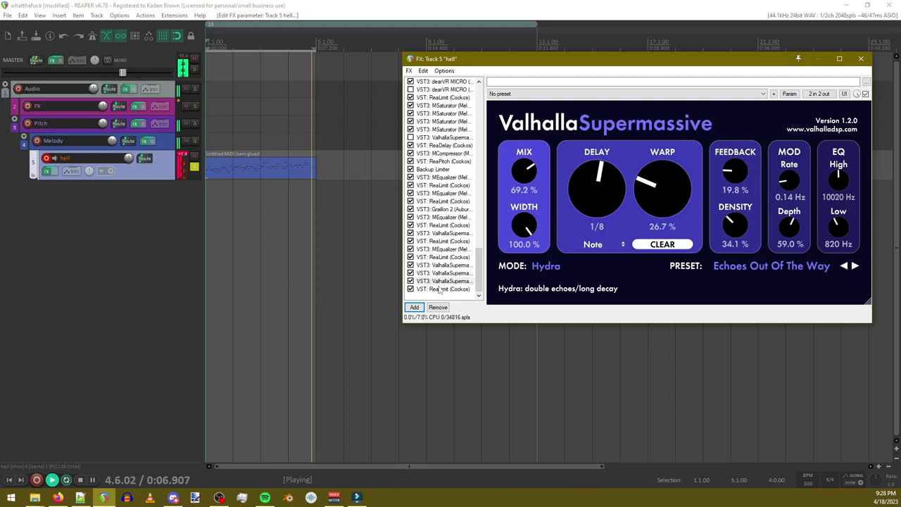
Step: Duplicate the Echoes Out Of The Way reverb before the final ReaLimit and set the copy to Mix 100%, EQ Low 10 Hz and EQ High 200 Hz
{"action": "key", "text": "ctrl+v"}
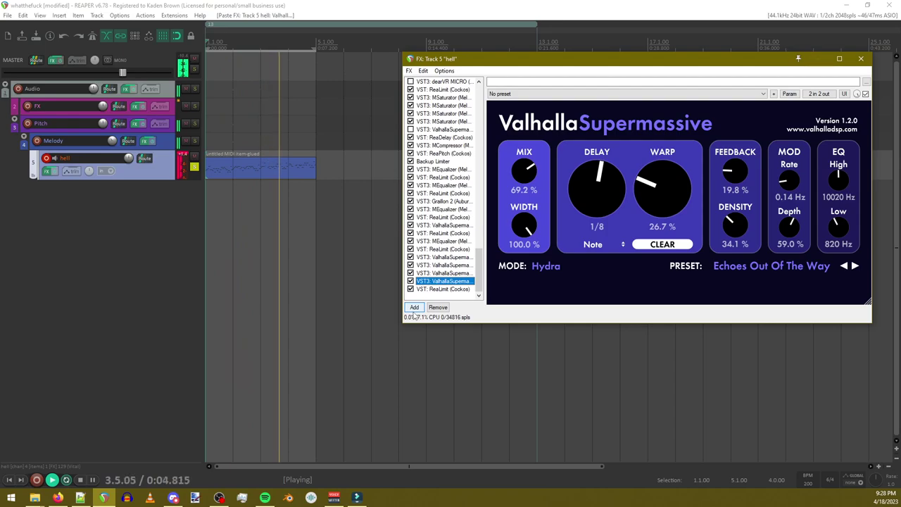
{"action": "left_click_drag", "start_coordinate": [837, 184], "coordinate": [850, 198]}
{"action": "left_click_drag", "start_coordinate": [523, 172], "coordinate": [530, 138]}
{"action": "left_click_drag", "start_coordinate": [532, 239], "coordinate": [518, 309]}
{"action": "left_click_drag", "start_coordinate": [515, 268], "coordinate": [521, 241]}
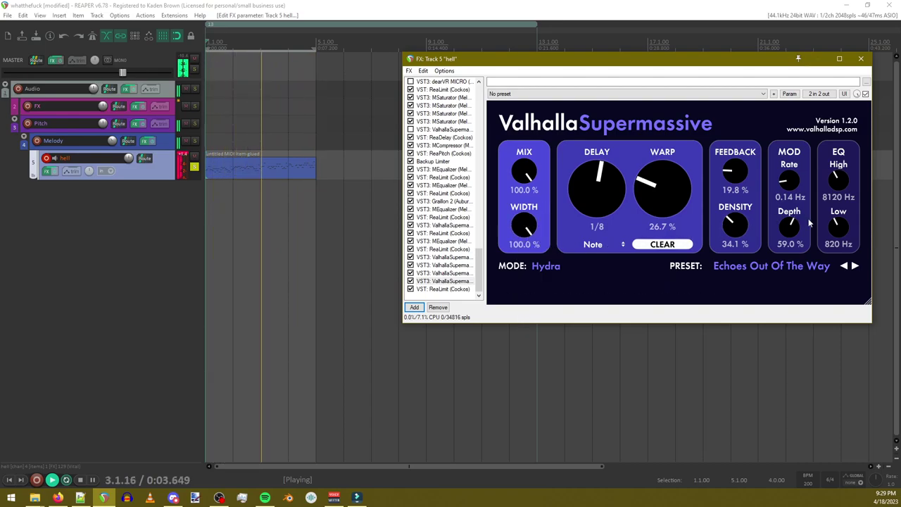
{"action": "left_click_drag", "start_coordinate": [842, 179], "coordinate": [842, 209]}
{"action": "left_click_drag", "start_coordinate": [839, 242], "coordinate": [839, 271]}
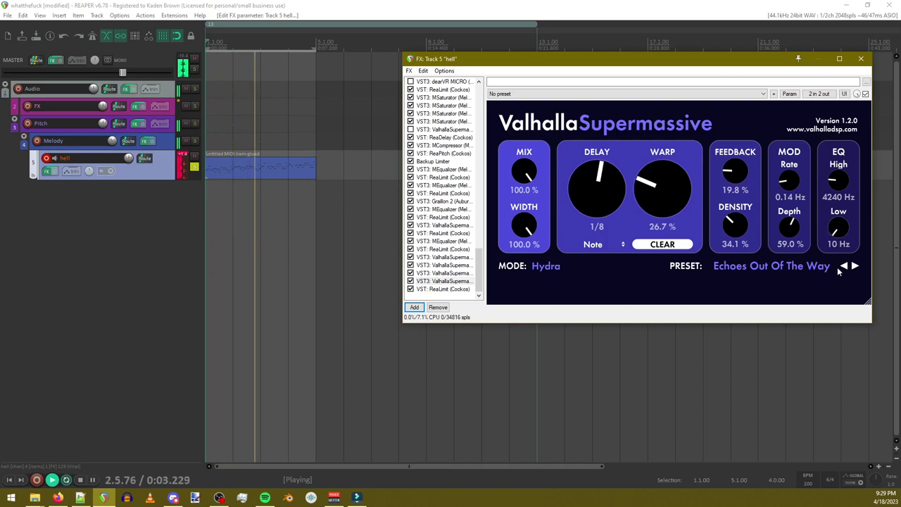
{"action": "left_click_drag", "start_coordinate": [836, 180], "coordinate": [840, 204]}
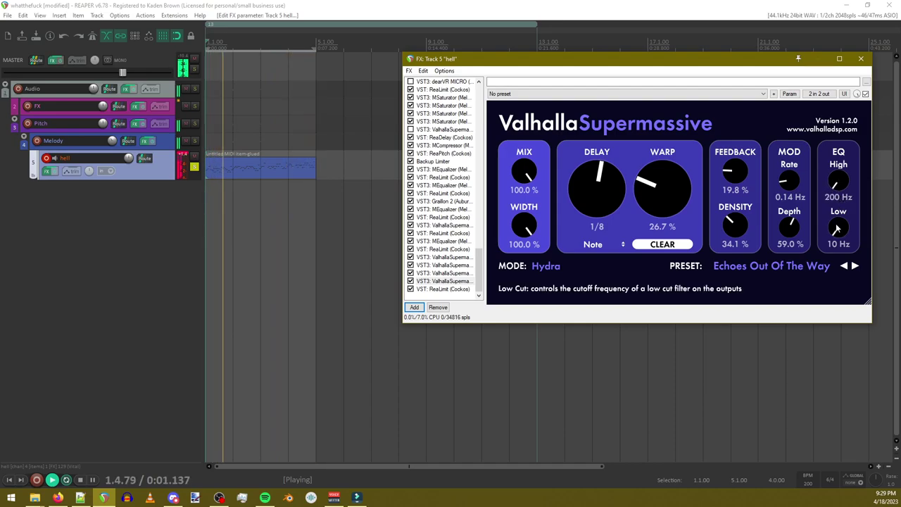
Step: Add an MEqualizer to the hell track and make its band 4 a 12 dB/oct low-pass at 53.47 Hz
{"action": "left_click", "coordinate": [415, 309]}
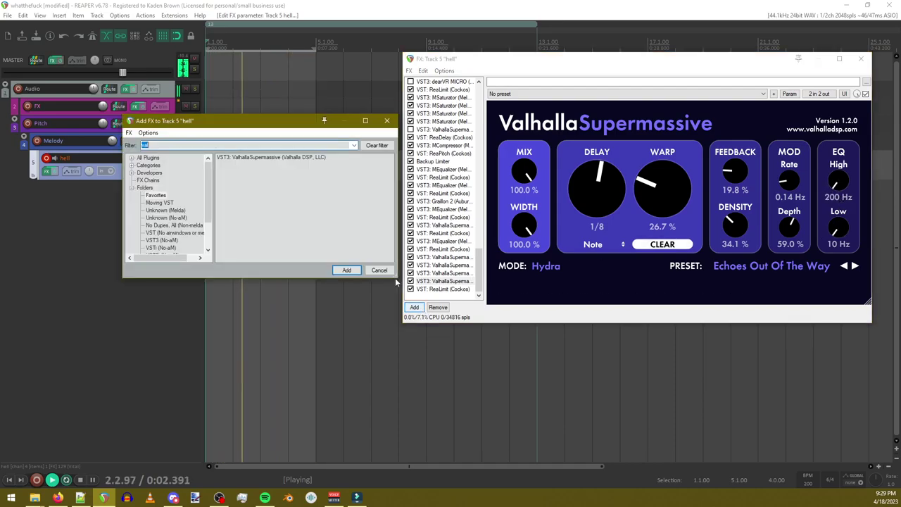
{"action": "double_click", "coordinate": [235, 161]}
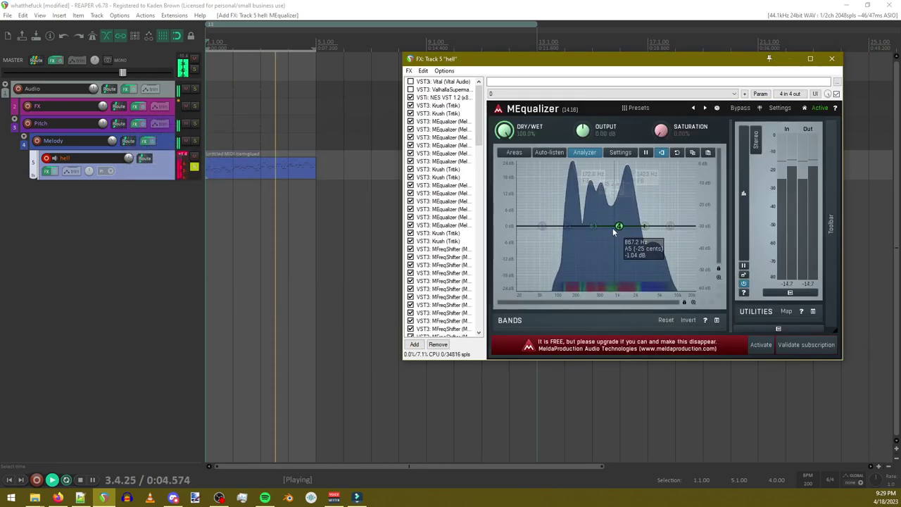
{"action": "left_click_drag", "start_coordinate": [672, 225], "coordinate": [682, 227]}
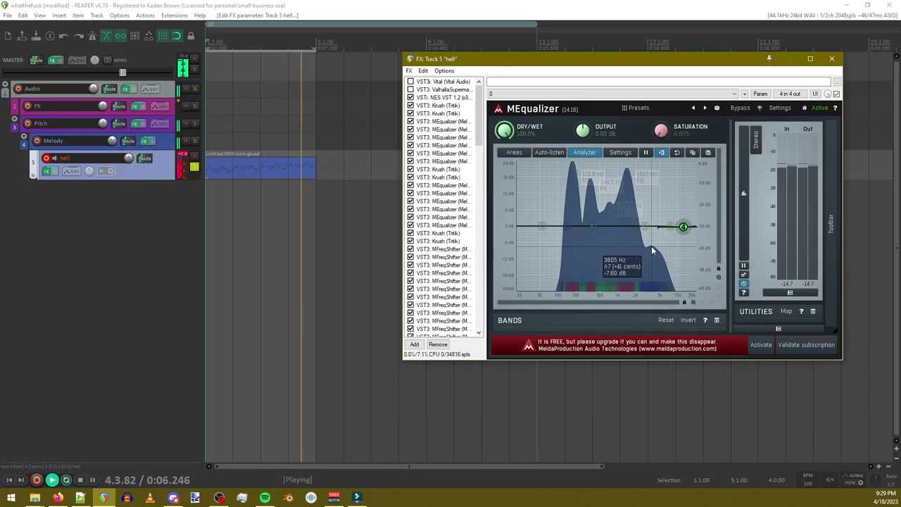
{"action": "double_click", "coordinate": [682, 226]}
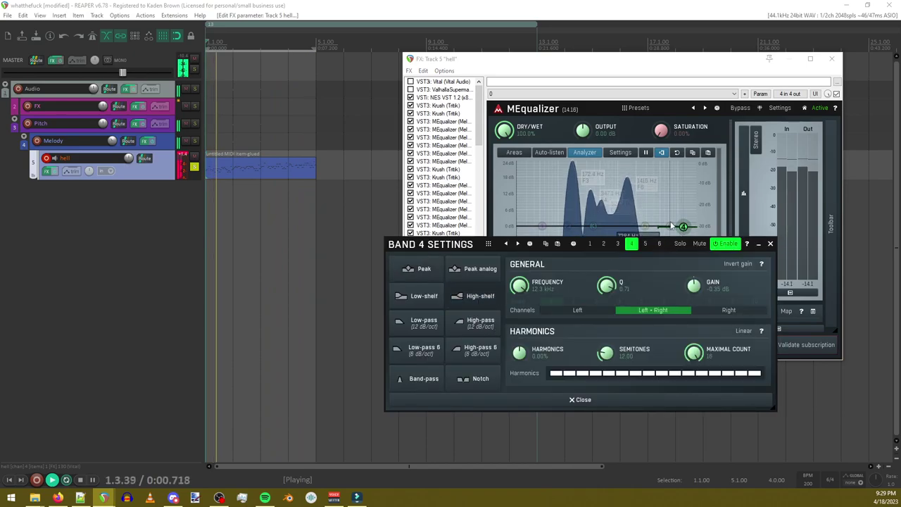
{"action": "left_click_drag", "start_coordinate": [687, 225], "coordinate": [689, 245]}
{"action": "left_click_drag", "start_coordinate": [467, 248], "coordinate": [182, 156]}
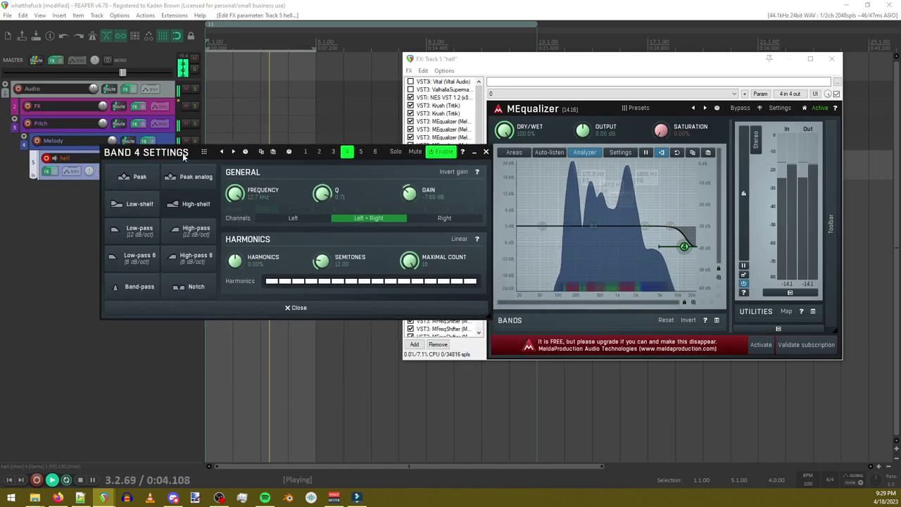
{"action": "left_click", "coordinate": [132, 231]}
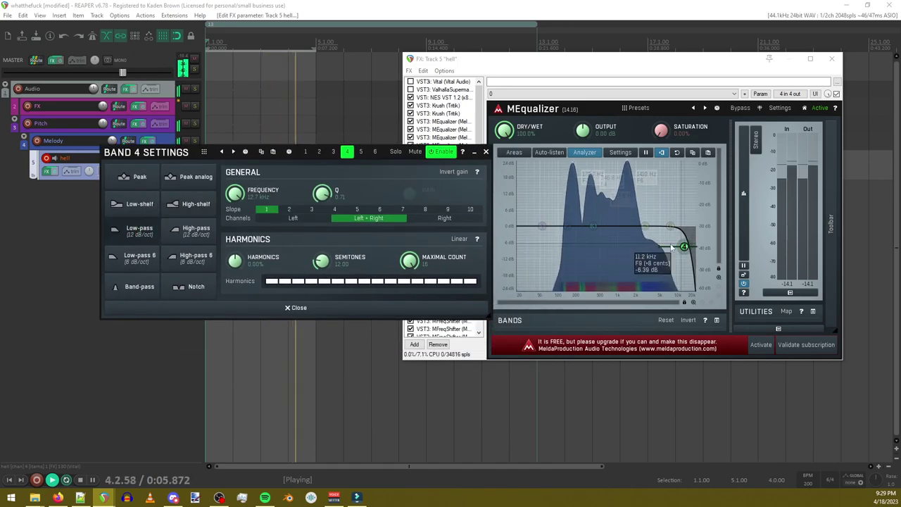
{"action": "left_click_drag", "start_coordinate": [181, 154], "coordinate": [138, 122]}
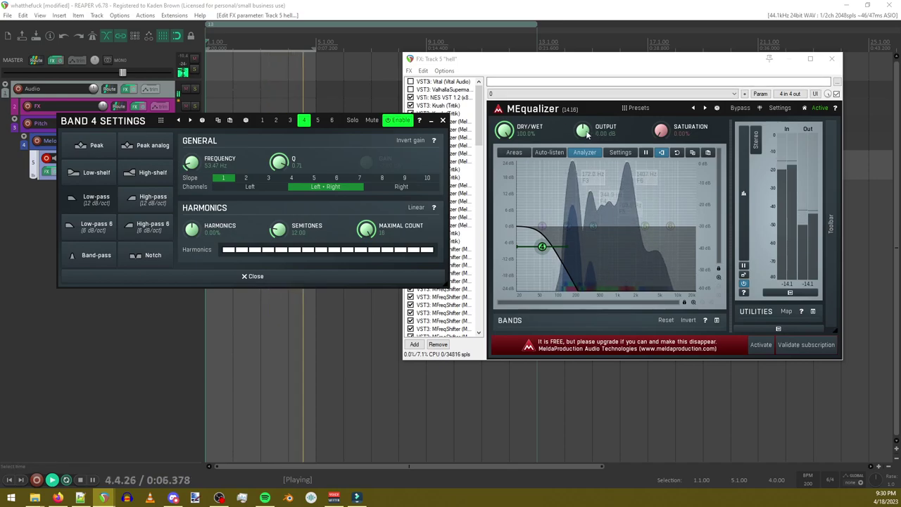
Step: Lower the MEqualizer's output to -24 dB and move the band 4 settings window over the equalizer
{"action": "left_click_drag", "start_coordinate": [588, 134], "coordinate": [588, 204]}
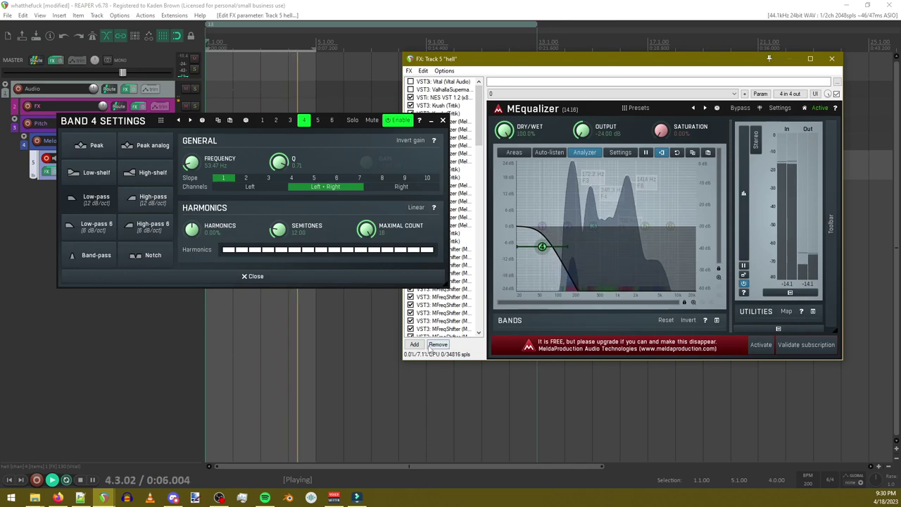
{"action": "left_click_drag", "start_coordinate": [145, 122], "coordinate": [478, 142]}
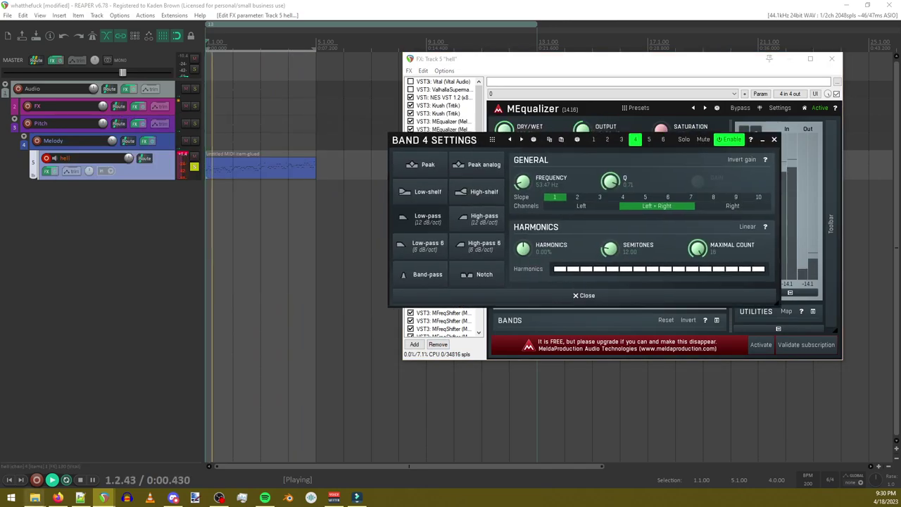
{"action": "mouse_move", "coordinate": [34, 498]}
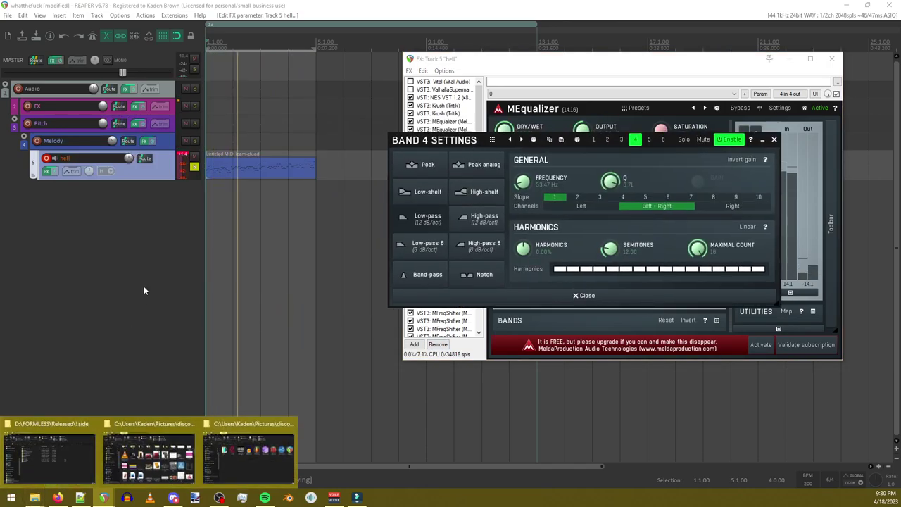